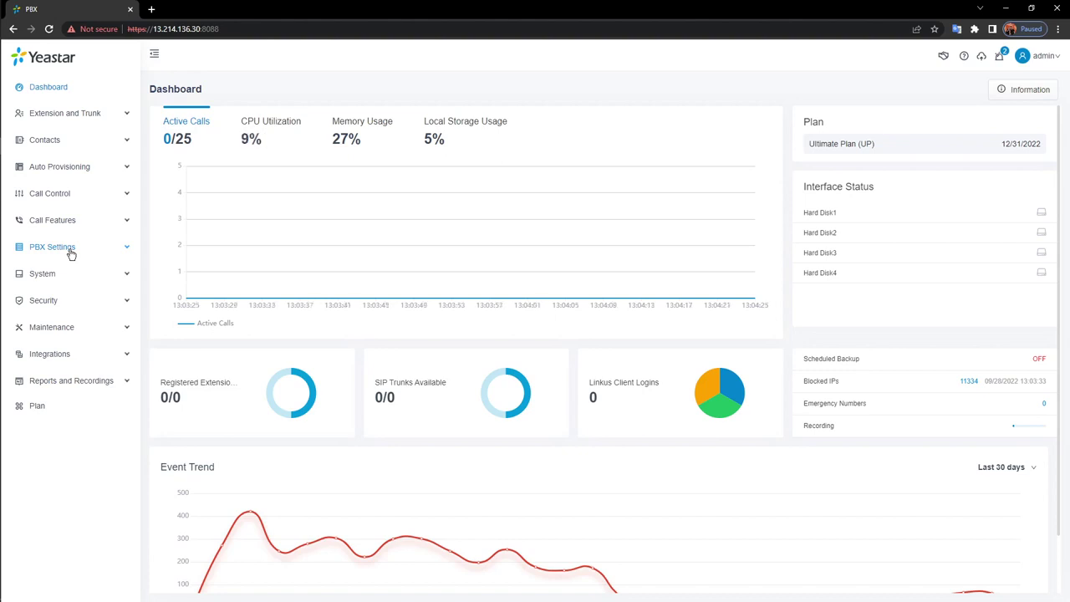
Go to PBX Settings > Preferences and start editing the Device Name field (PBX)
{"action": "left_click", "coordinate": [71, 252]}
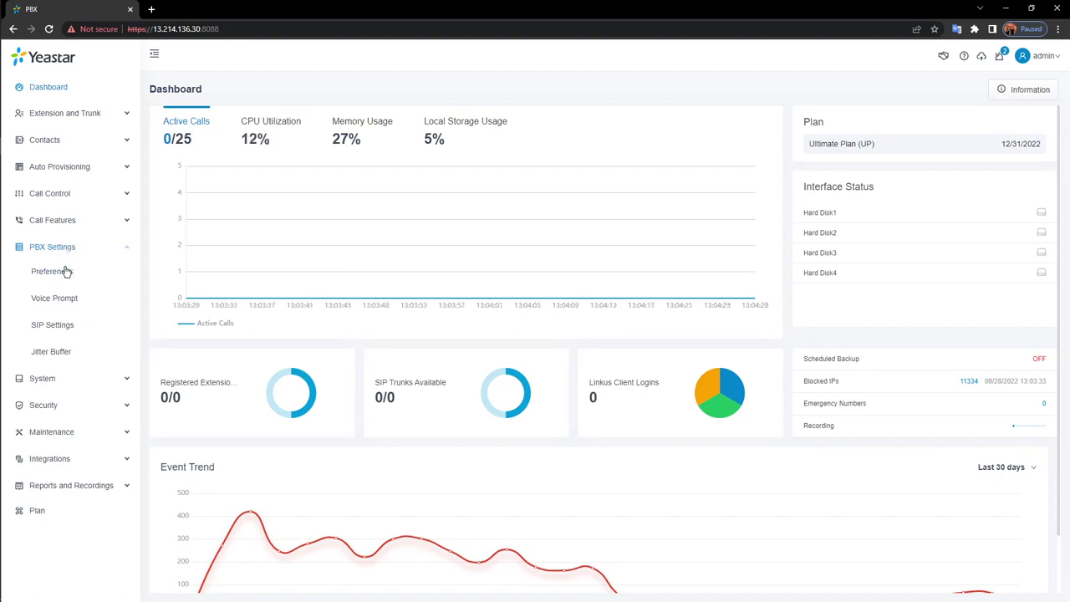
{"action": "left_click", "coordinate": [61, 275]}
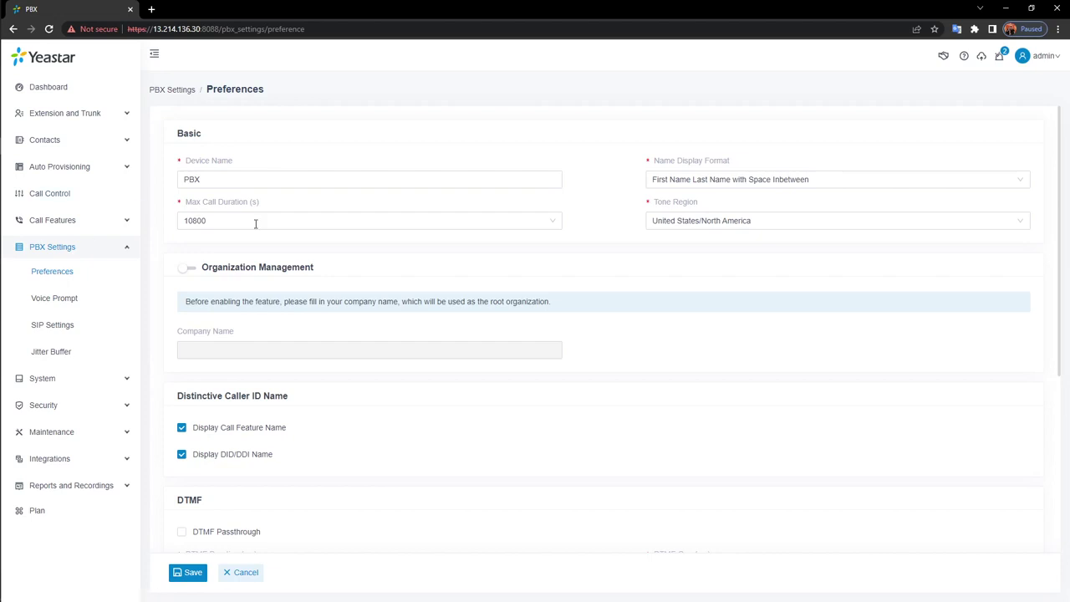
{"action": "left_click", "coordinate": [342, 179]}
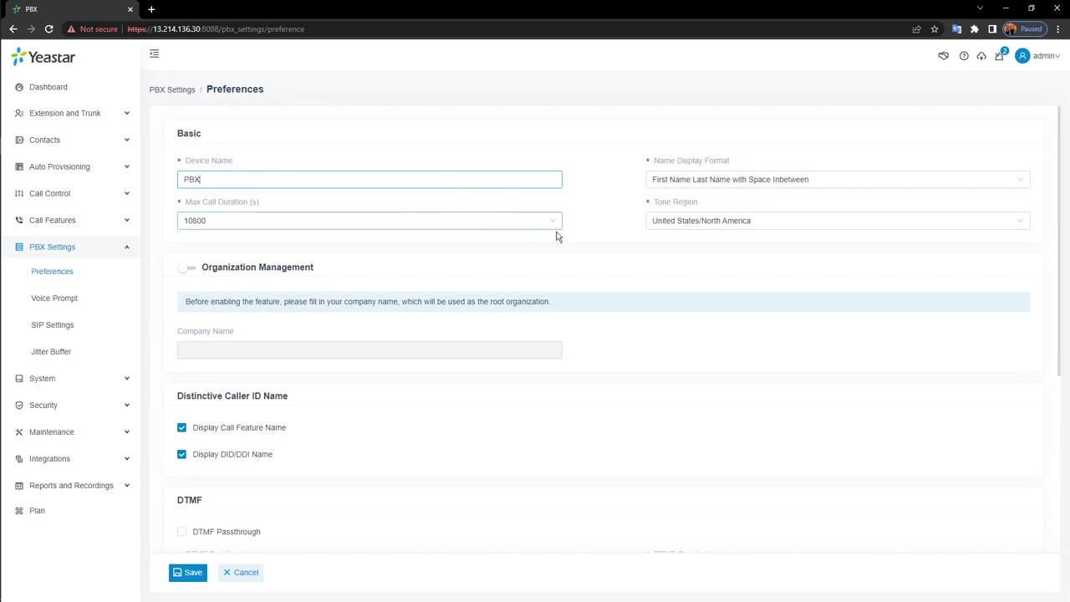
Scroll to Extension Preferences and select the User Extension start field (1000)
{"action": "scroll", "coordinate": [604, 240], "scroll_direction": "down", "scroll_amount": 3}
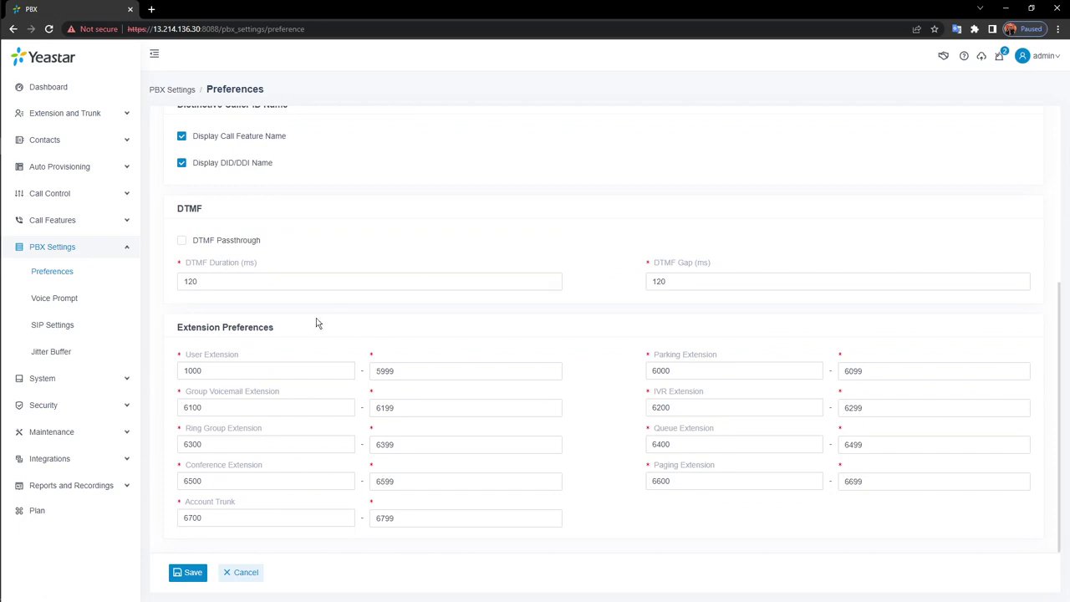
{"action": "left_click", "coordinate": [334, 373]}
Trial-change the user extension range to 100–599, cancel back to 1000–5999, then open Voice Prompt
{"action": "key", "text": "BackSpace"}
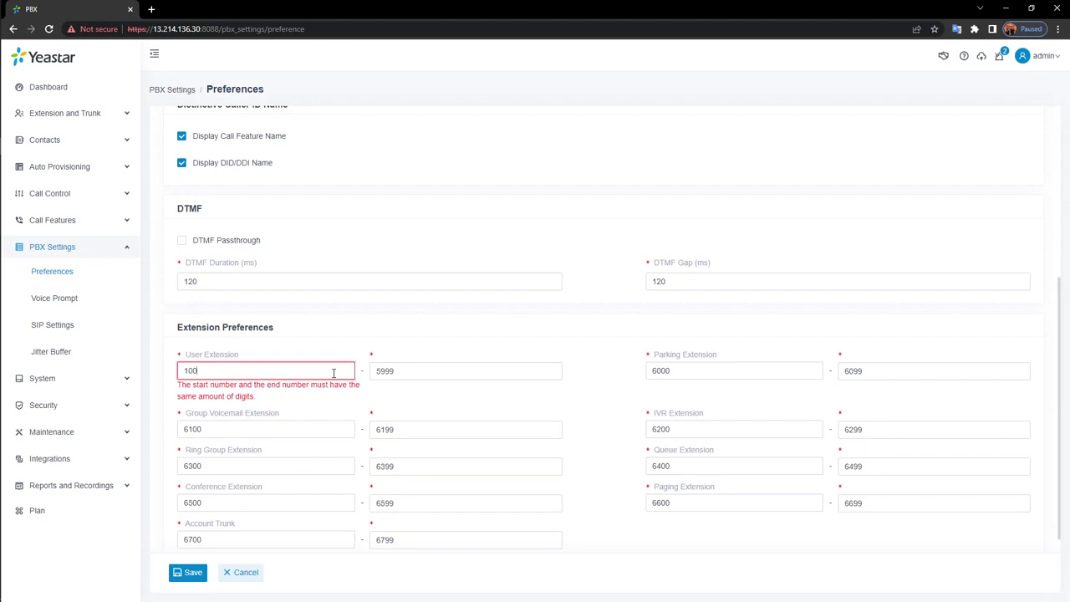
{"action": "left_click", "coordinate": [446, 376]}
{"action": "key", "text": "BackSpace"}
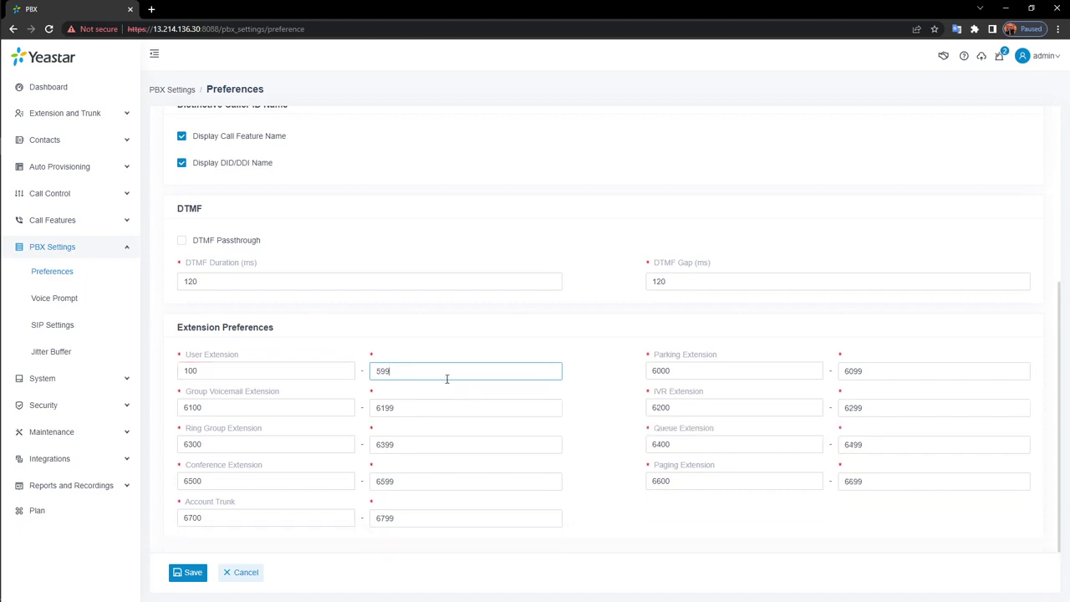
{"action": "left_click", "coordinate": [261, 582]}
{"action": "left_click", "coordinate": [66, 302]}
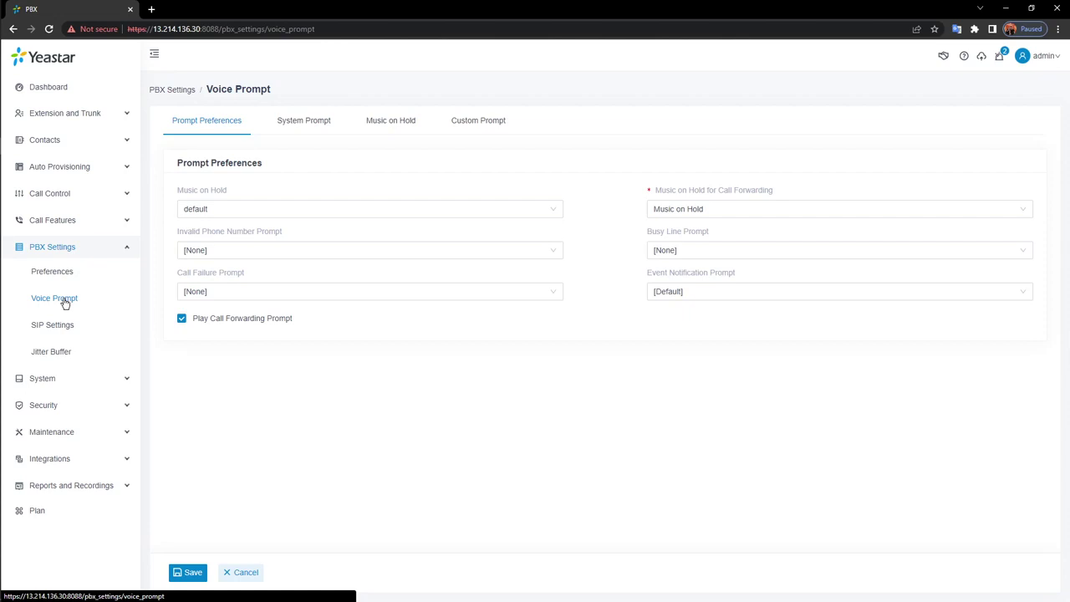
Show the System Prompt tab listing English and Chinese prompt languages
{"action": "left_click", "coordinate": [314, 130]}
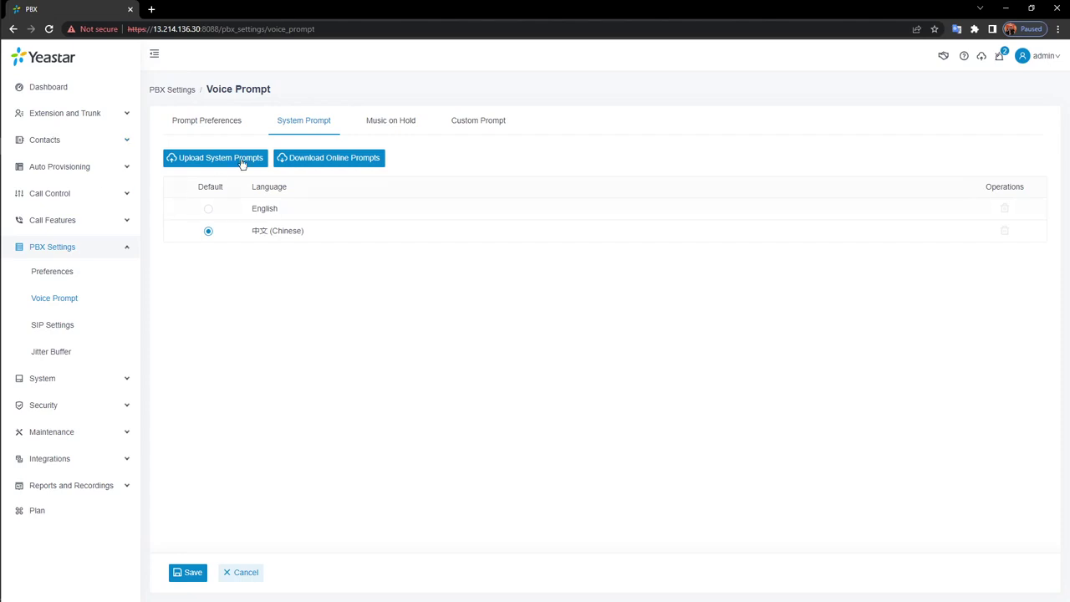
{"action": "left_click", "coordinate": [315, 166]}
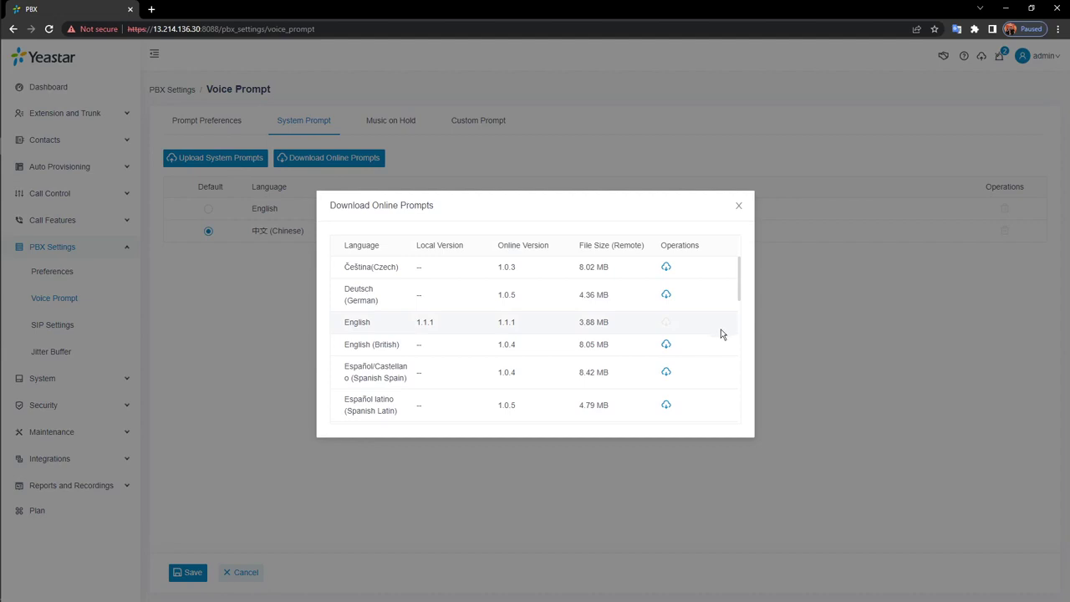
{"action": "scroll", "coordinate": [724, 332], "scroll_direction": "down", "scroll_amount": 5}
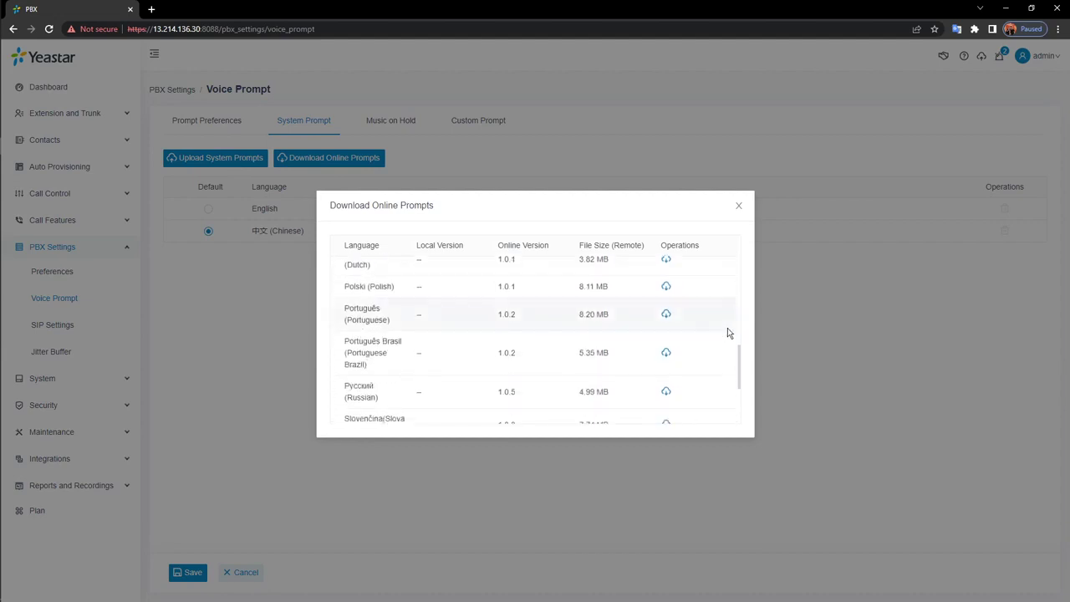
{"action": "scroll", "coordinate": [727, 331], "scroll_direction": "up", "scroll_amount": 1}
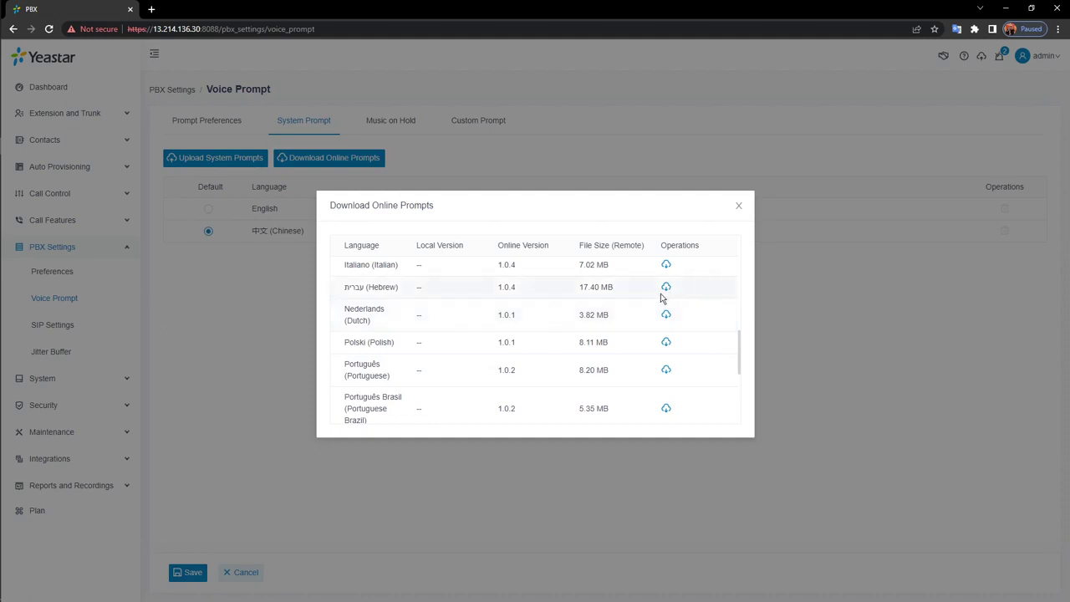
{"action": "scroll", "coordinate": [673, 300], "scroll_direction": "down", "scroll_amount": 4}
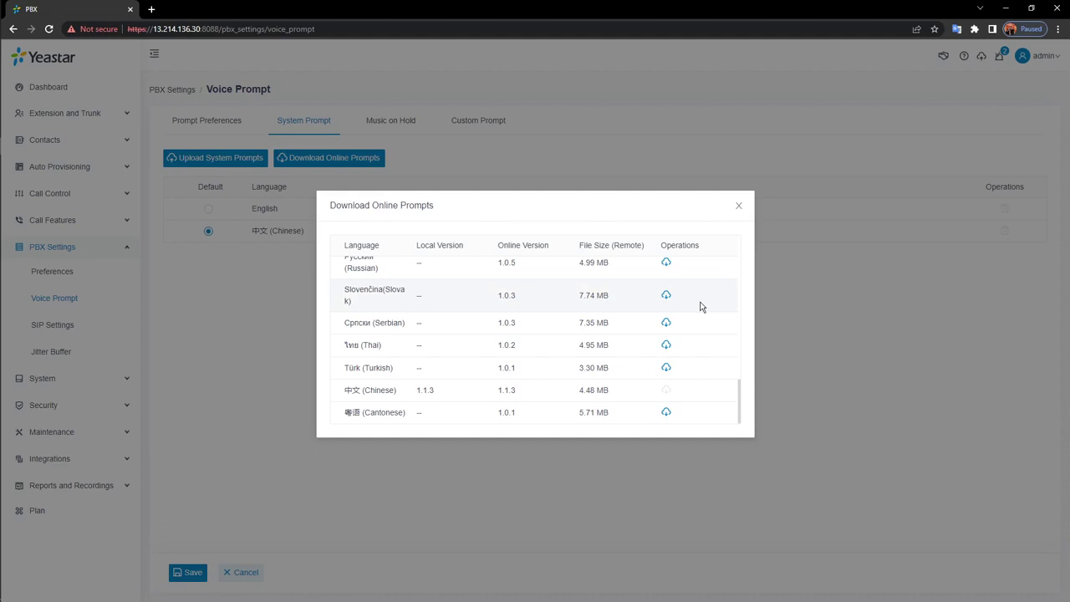
{"action": "left_click", "coordinate": [739, 205]}
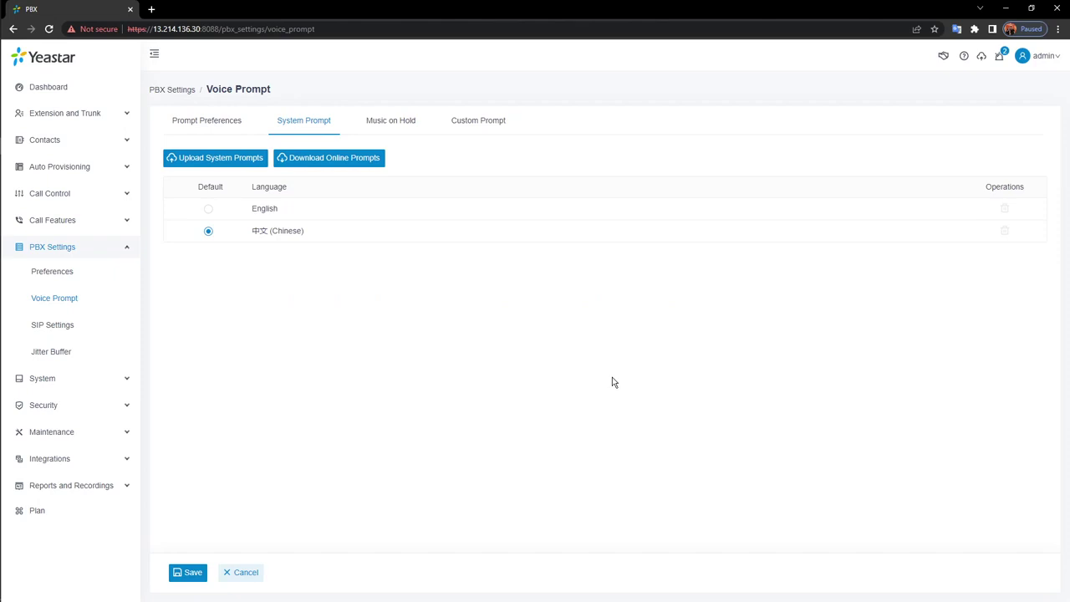
Set English as the default system prompt language, save, and apply to the PBX
{"action": "left_click", "coordinate": [208, 210]}
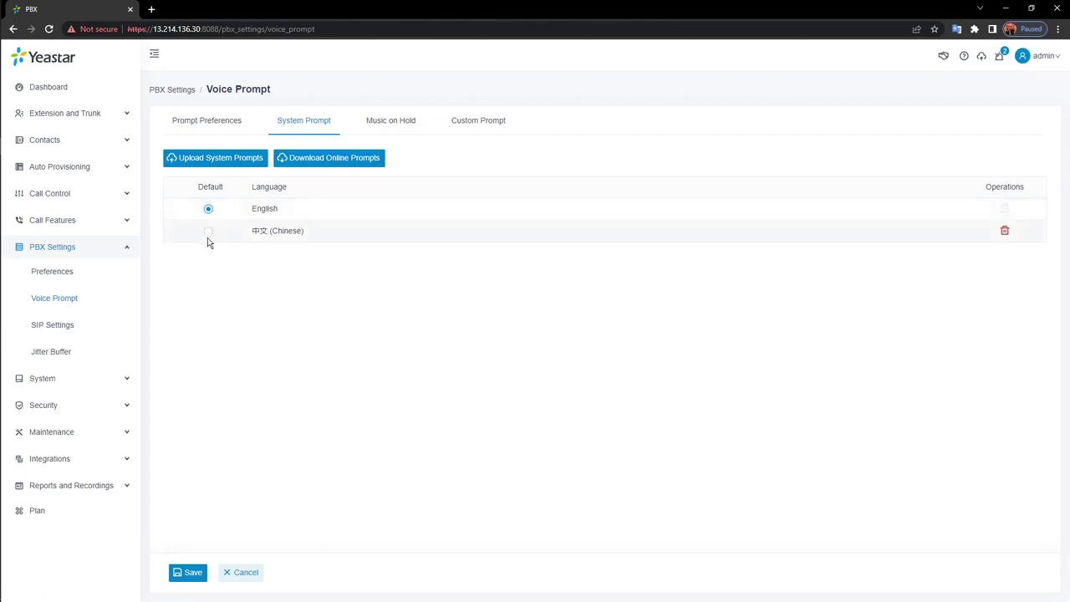
{"action": "left_click", "coordinate": [187, 573]}
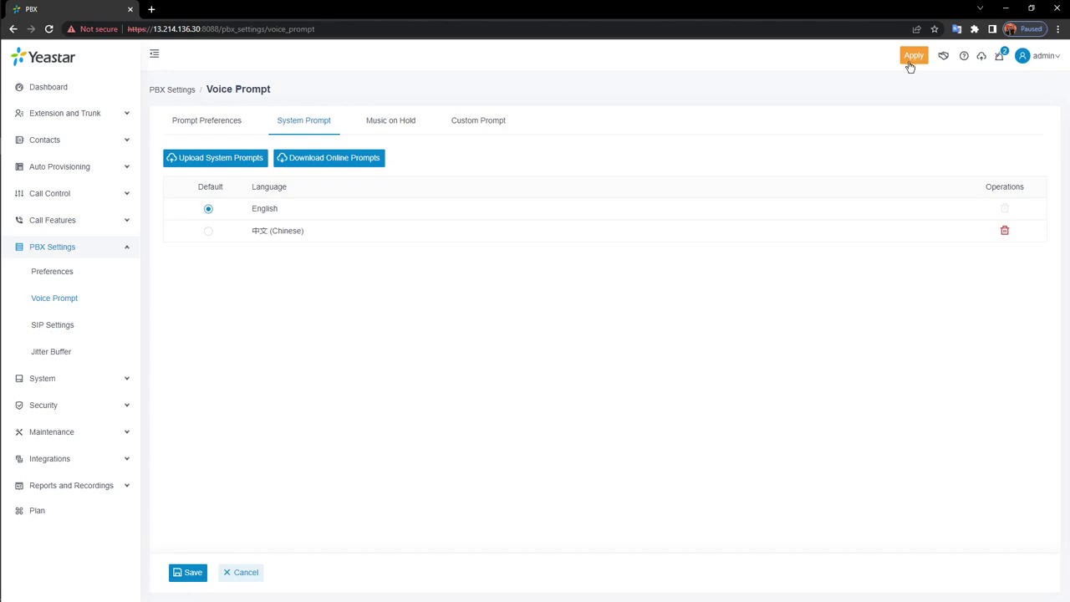
{"action": "left_click", "coordinate": [915, 60]}
Start a new Streaming Music playlist on the Music on Hold tab, then cancel it unsaved
{"action": "left_click", "coordinate": [413, 126]}
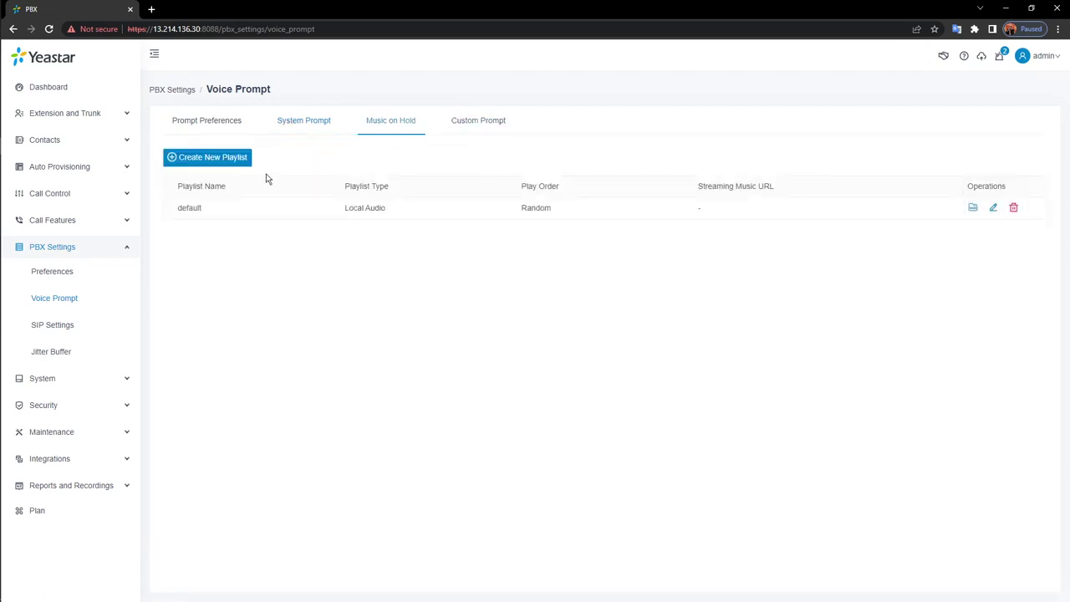
{"action": "left_click", "coordinate": [243, 161]}
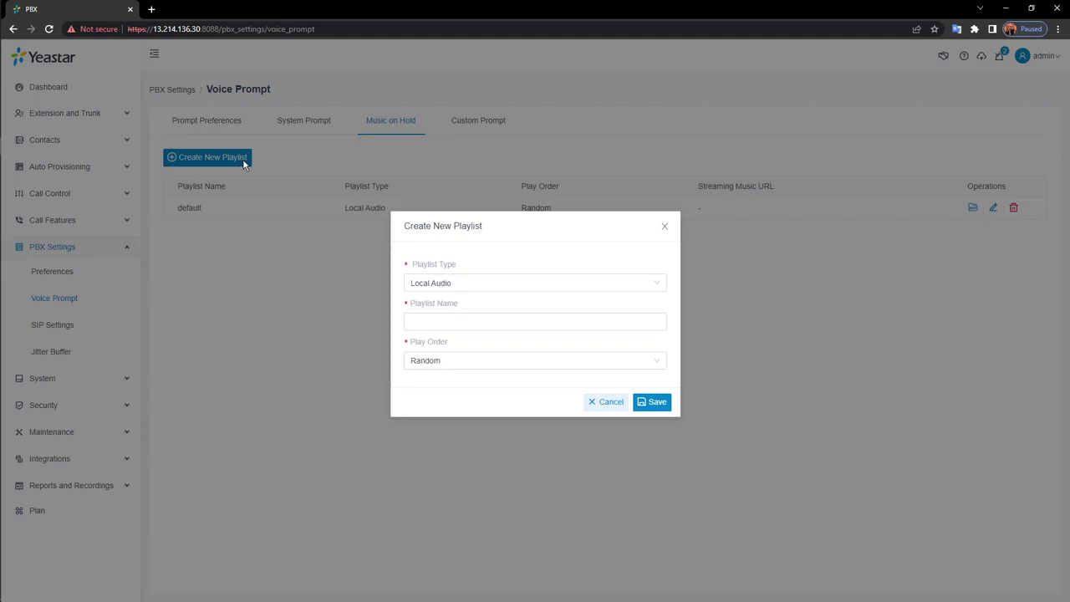
{"action": "left_click", "coordinate": [591, 289]}
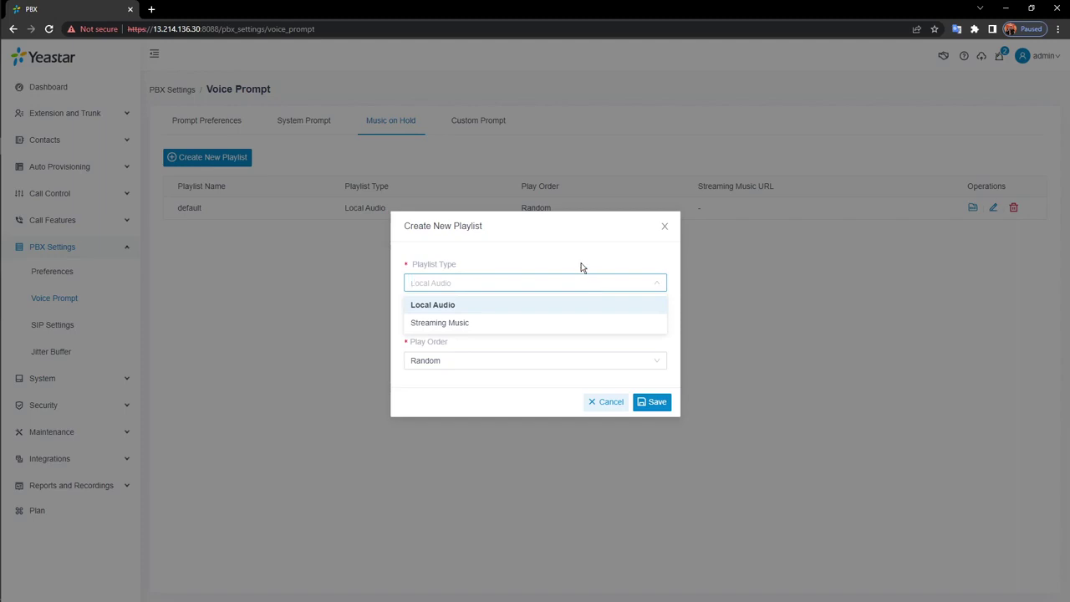
{"action": "left_click", "coordinate": [478, 323]}
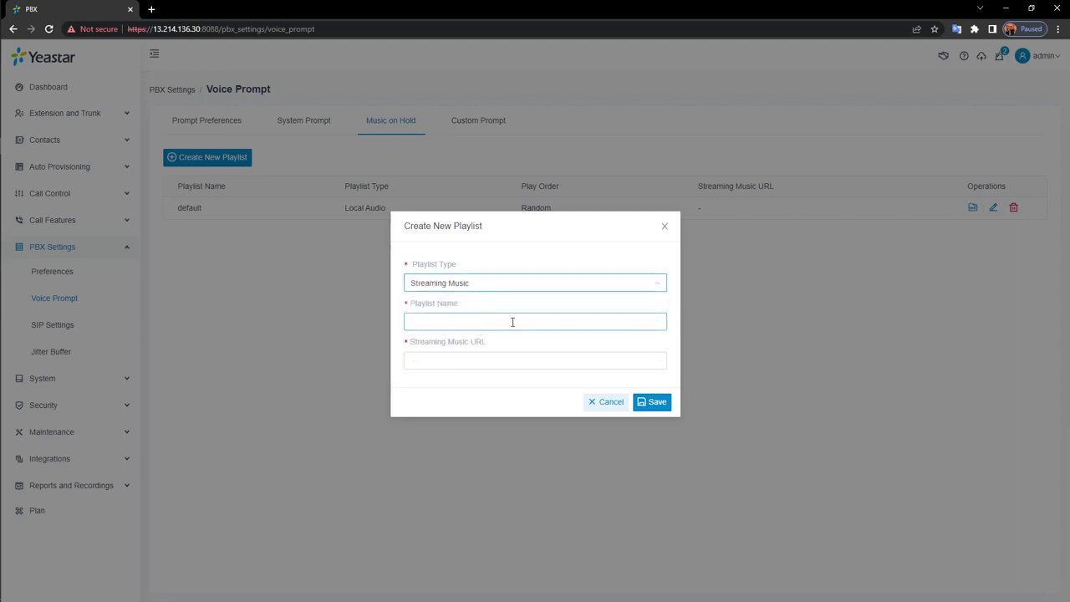
{"action": "left_click", "coordinate": [510, 321]}
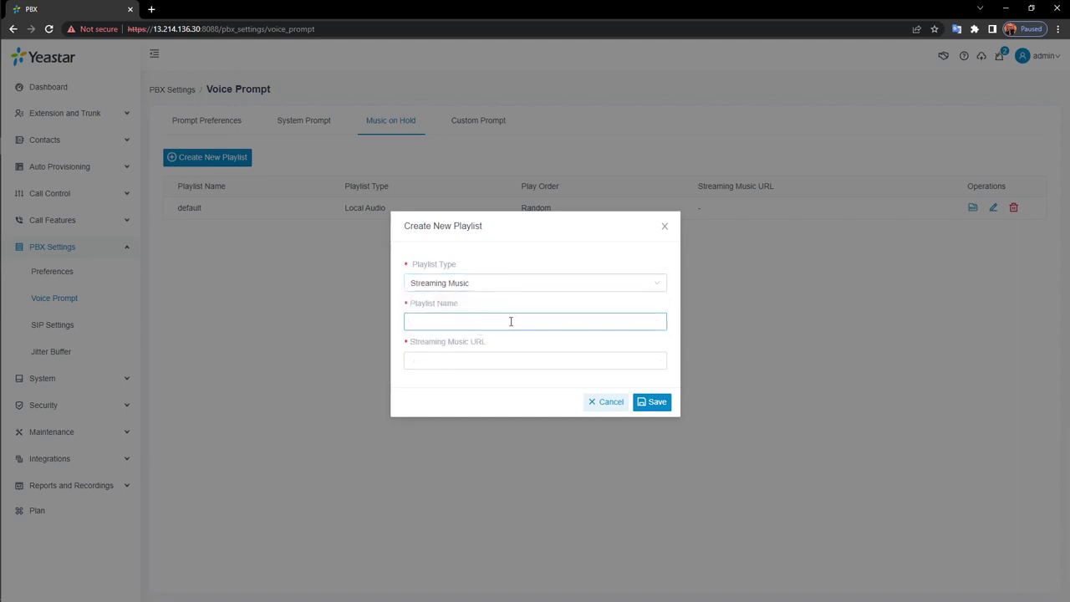
{"action": "left_click", "coordinate": [546, 361]}
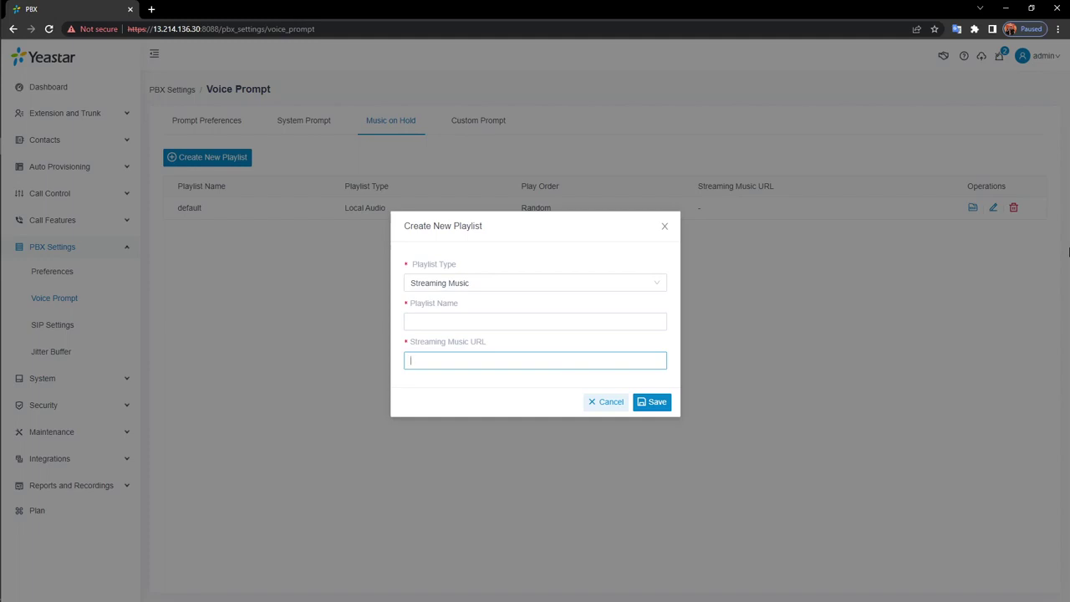
{"action": "left_click", "coordinate": [588, 402]}
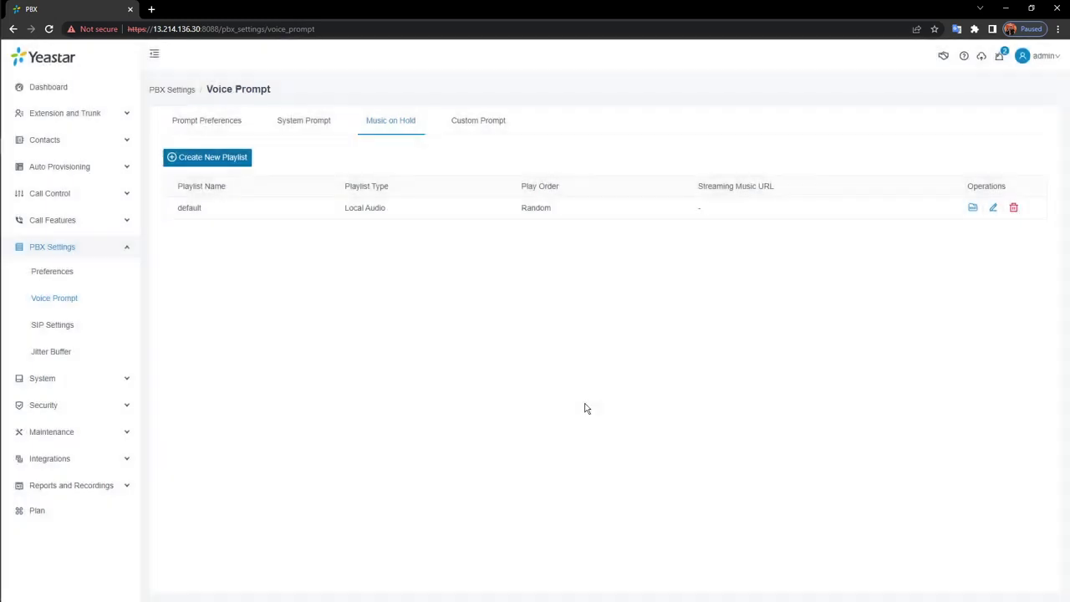
On the empty Custom Prompt tab, open the record-new-prompt form and close it without recording
{"action": "left_click", "coordinate": [472, 125]}
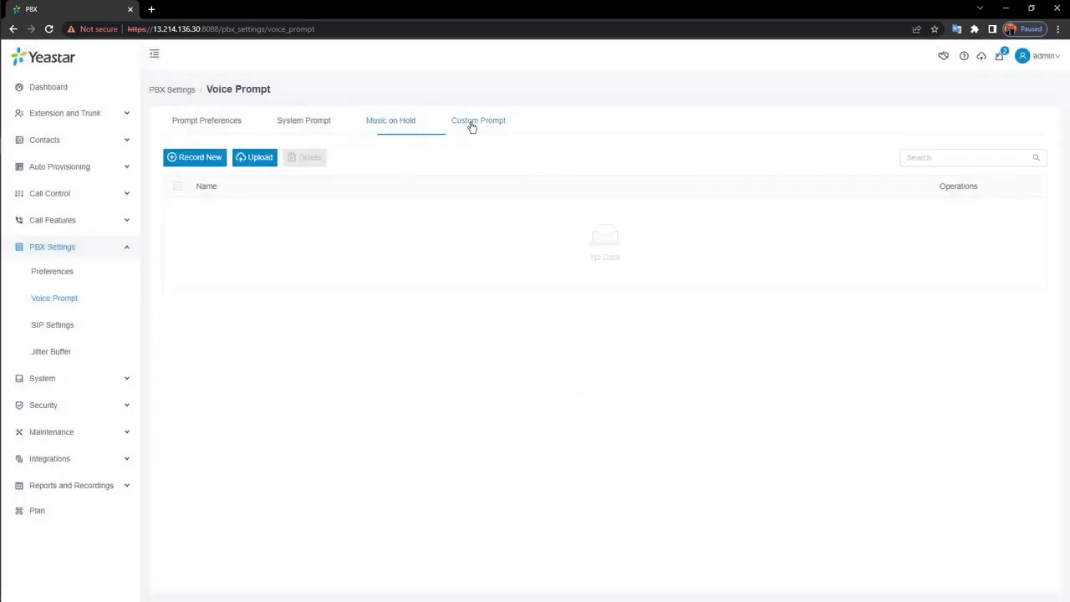
{"action": "left_click", "coordinate": [220, 157]}
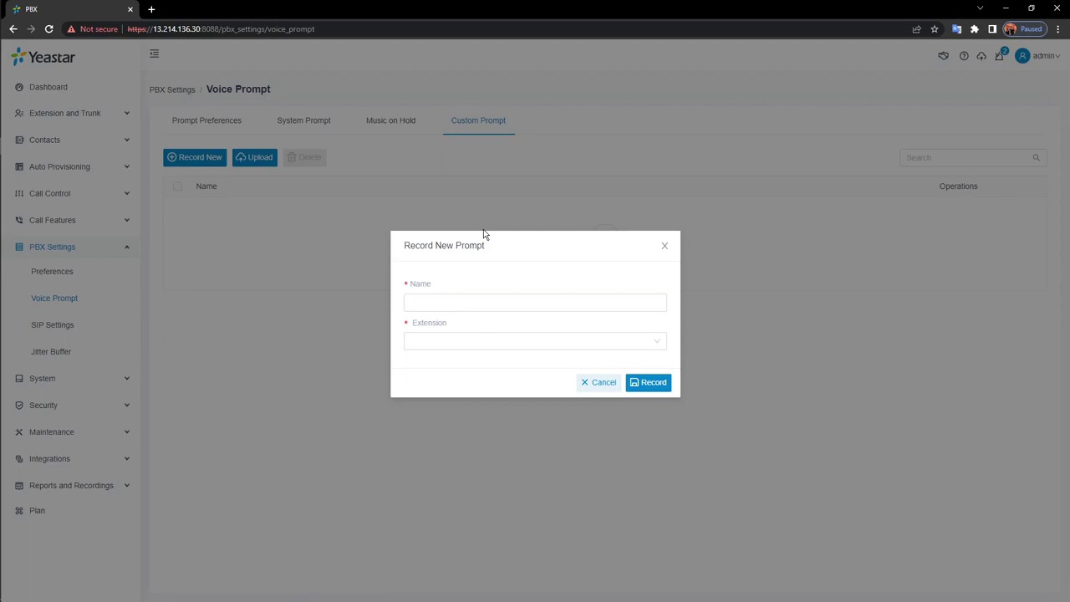
{"action": "left_click", "coordinate": [627, 300]}
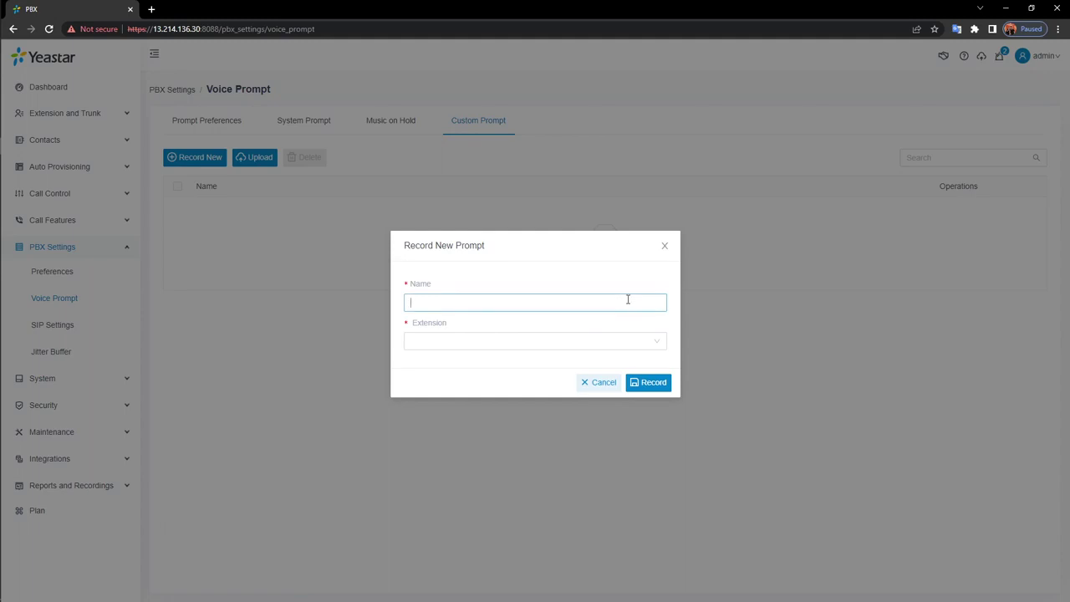
{"action": "left_click", "coordinate": [649, 343]}
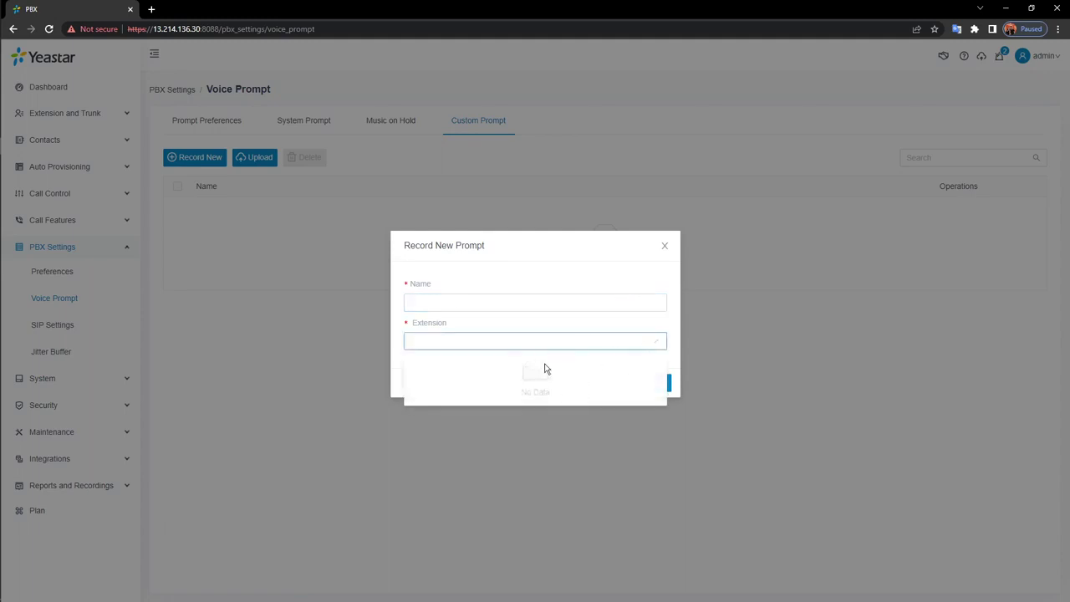
{"action": "left_click", "coordinate": [662, 327]}
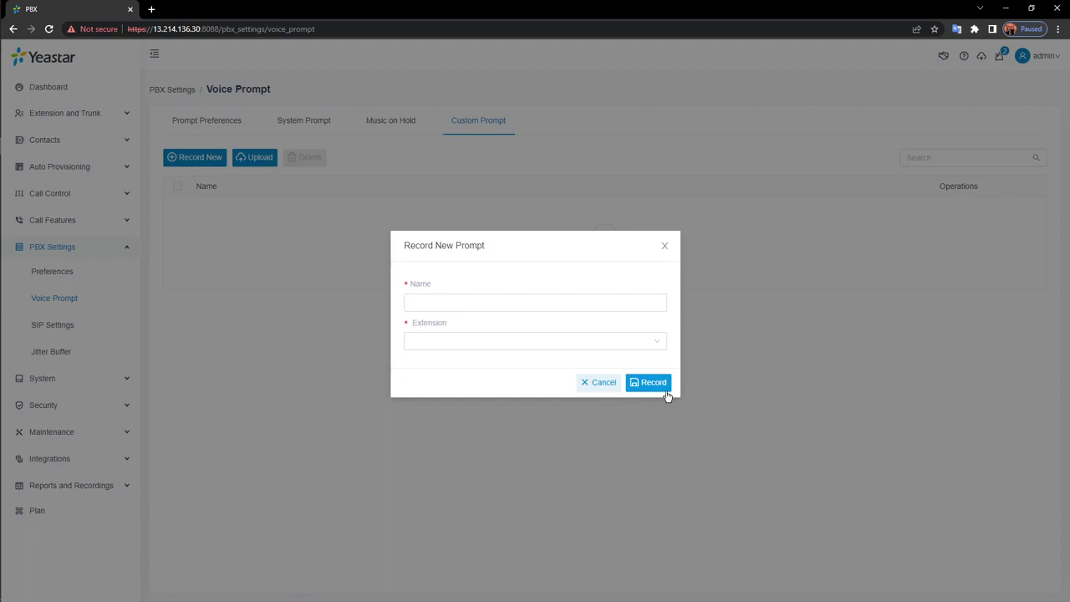
{"action": "left_click", "coordinate": [665, 244]}
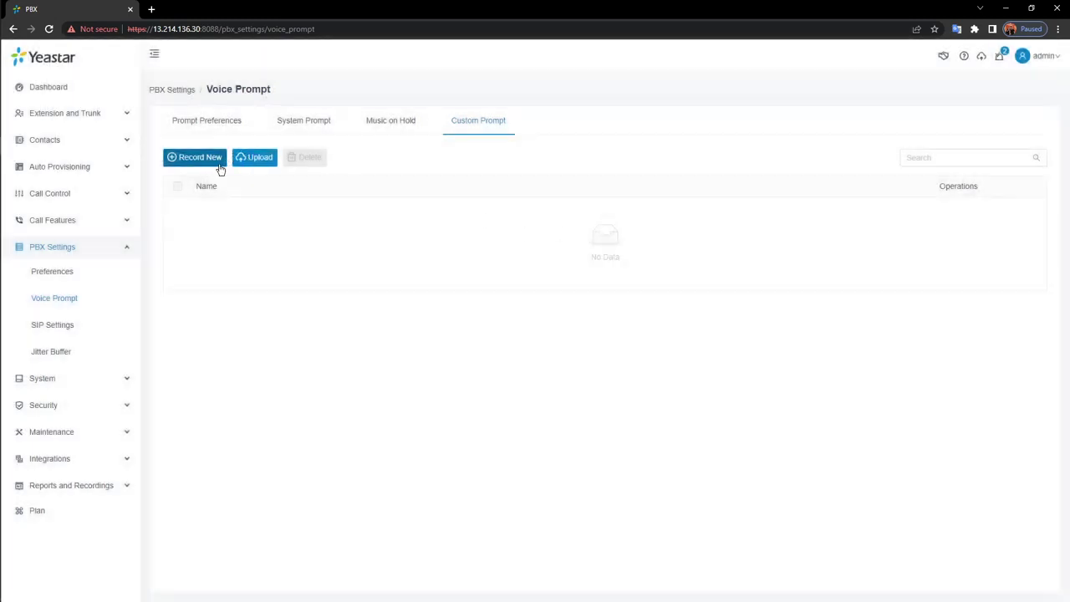
{"action": "left_click", "coordinate": [252, 159]}
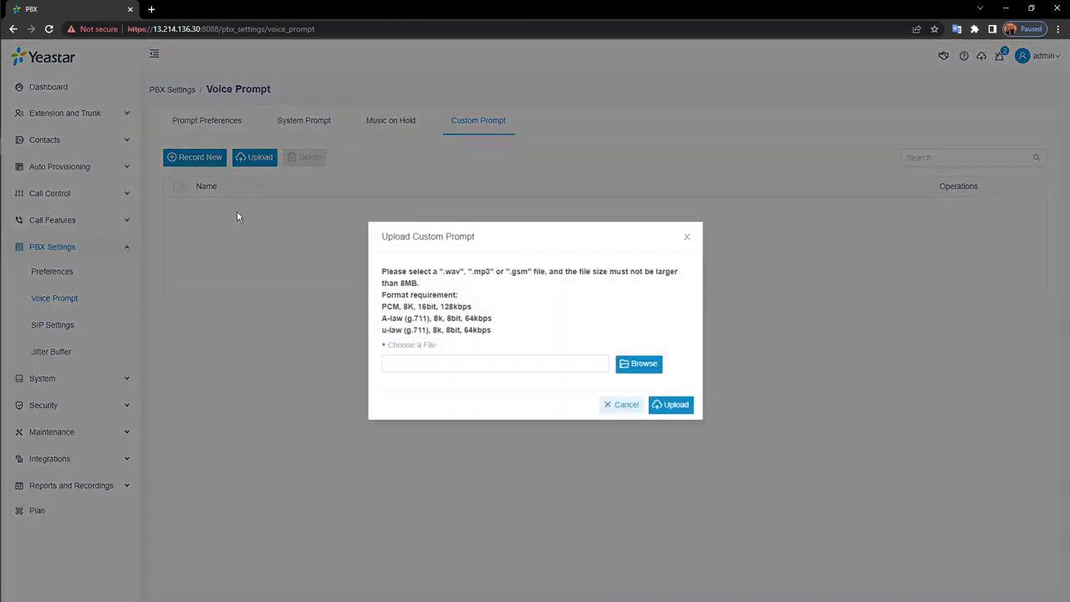
{"action": "left_click_drag", "start_coordinate": [504, 335], "coordinate": [382, 270]}
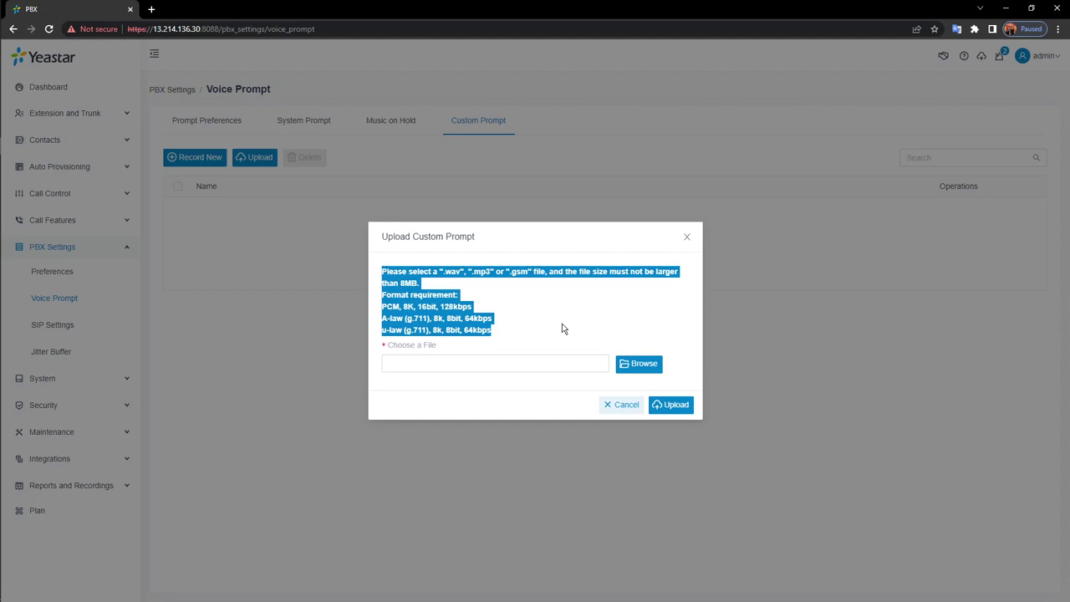
{"action": "left_click", "coordinate": [631, 406]}
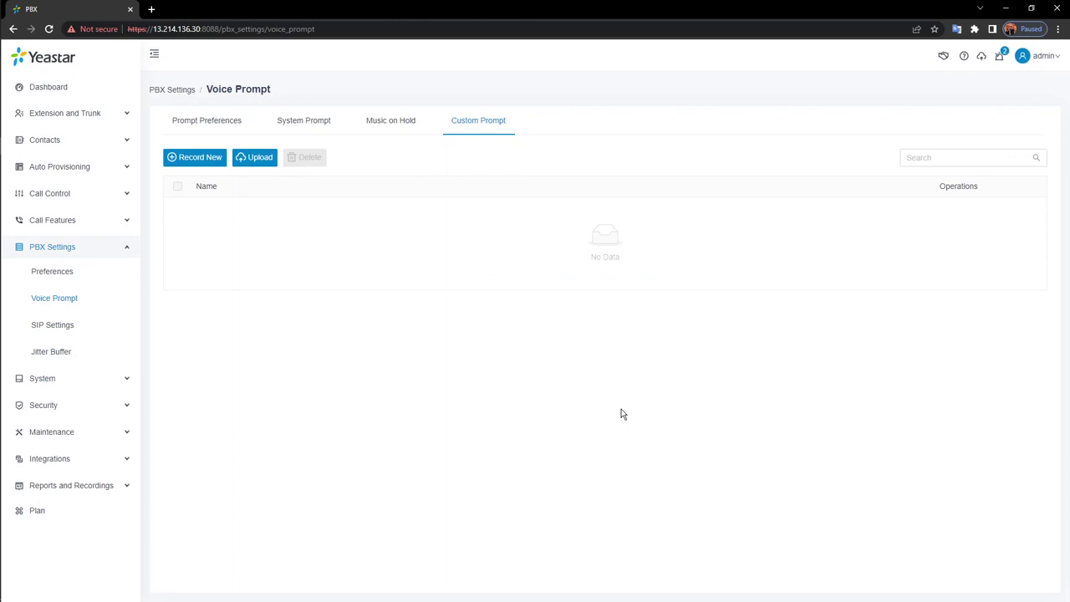
Switch to Extension and Trunk > Extension and show the Add dropdown options
{"action": "left_click", "coordinate": [116, 251]}
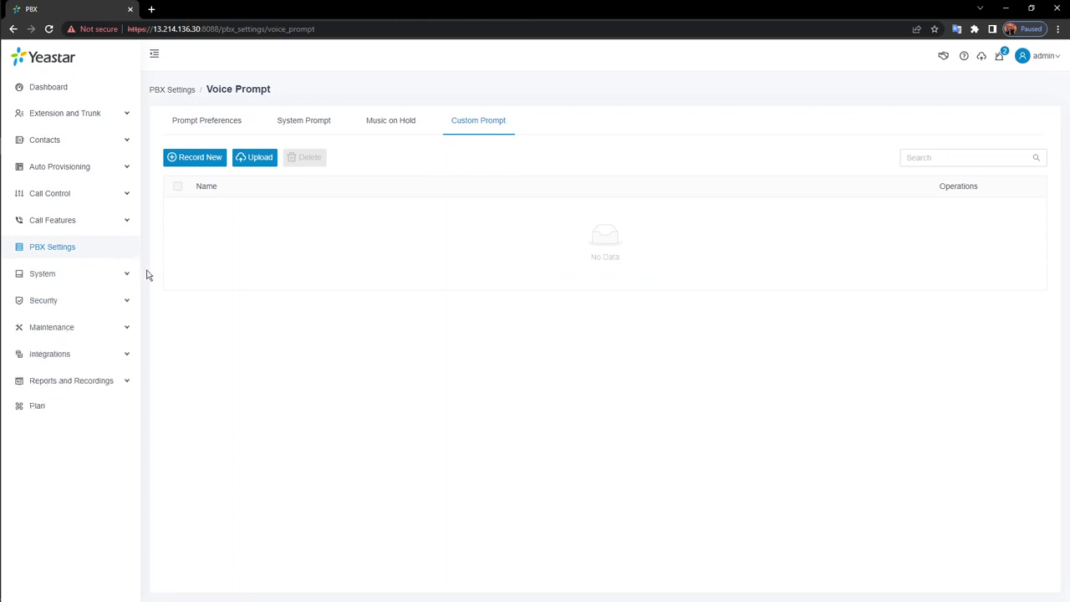
{"action": "left_click", "coordinate": [109, 112]}
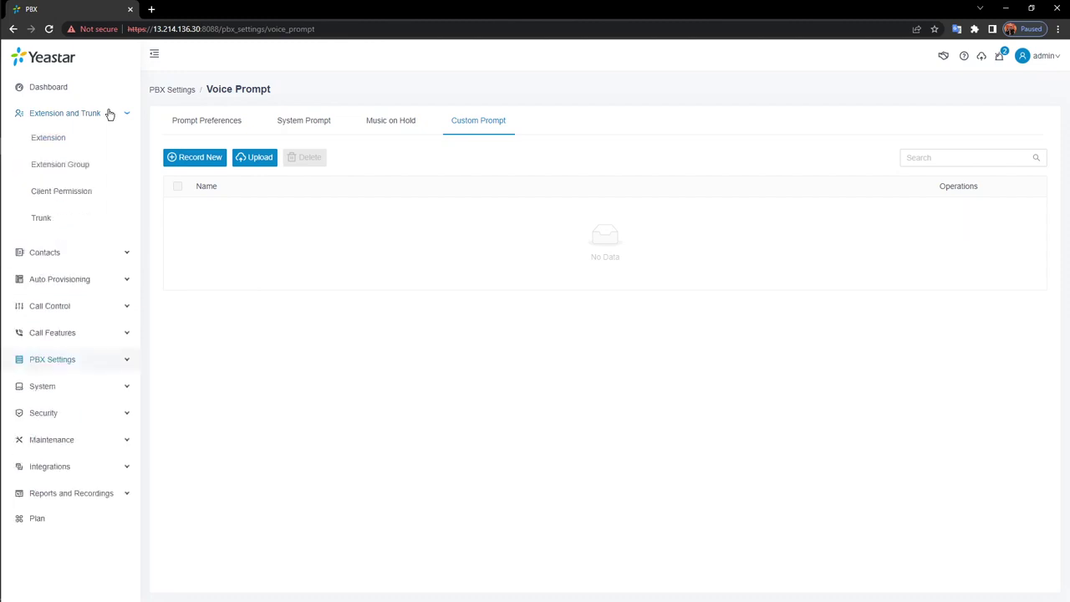
{"action": "left_click", "coordinate": [48, 139]}
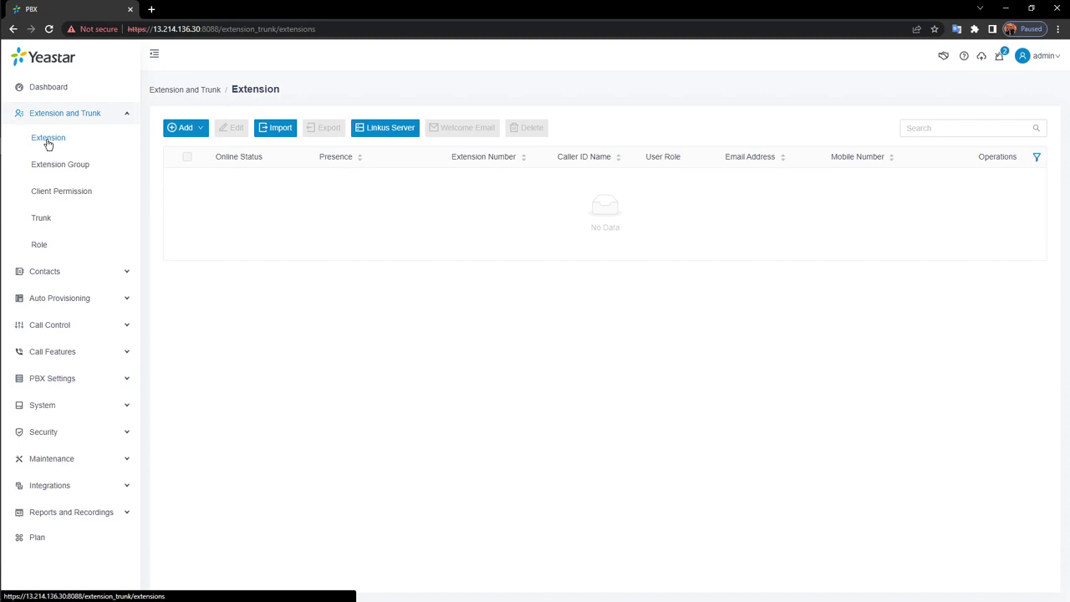
{"action": "left_click", "coordinate": [200, 130]}
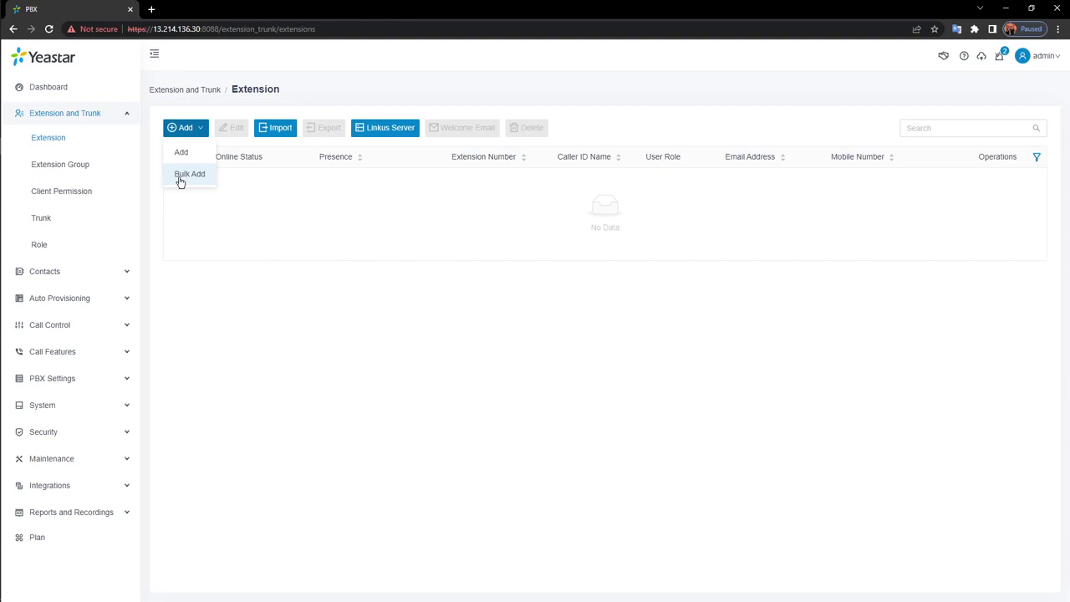
Bulk-add five extensions starting at 1000 (1000–1004) and save
{"action": "left_click", "coordinate": [180, 183]}
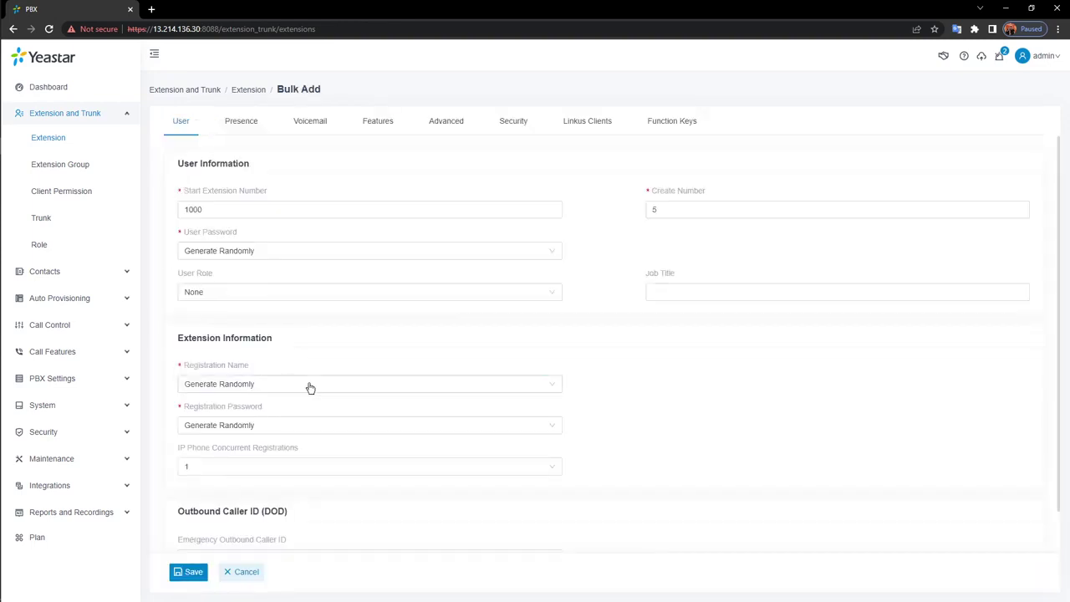
{"action": "left_click", "coordinate": [675, 205]}
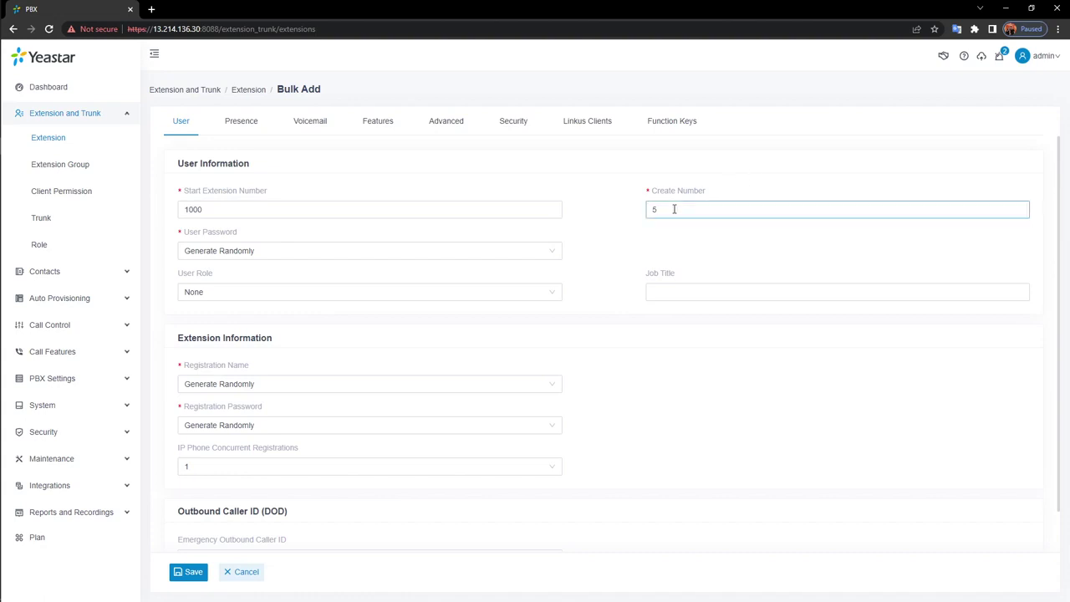
{"action": "double_click", "coordinate": [675, 206]}
{"action": "left_click", "coordinate": [679, 229]}
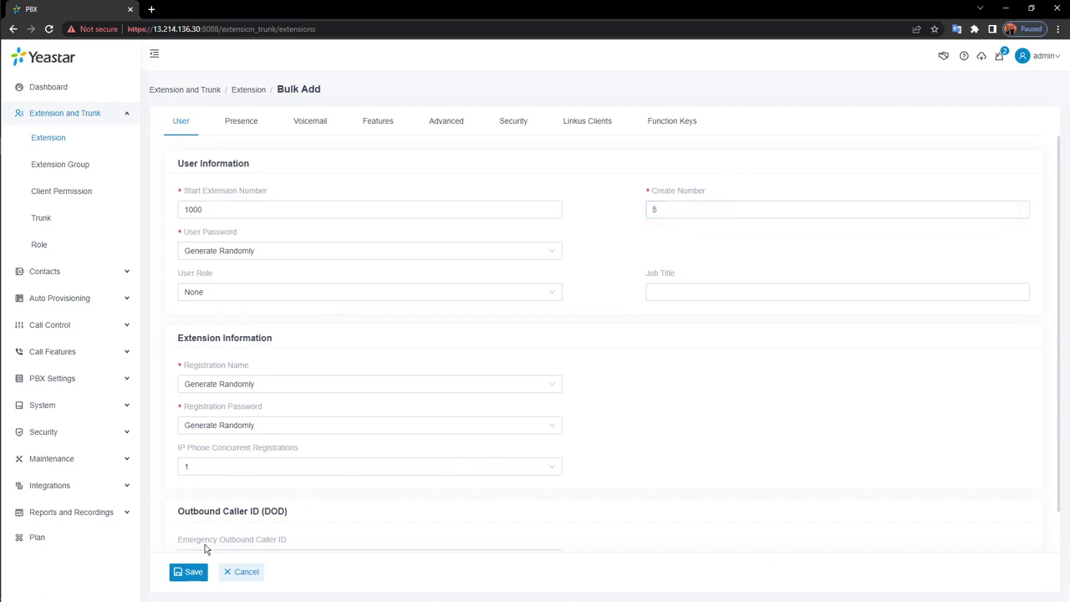
{"action": "left_click", "coordinate": [188, 574]}
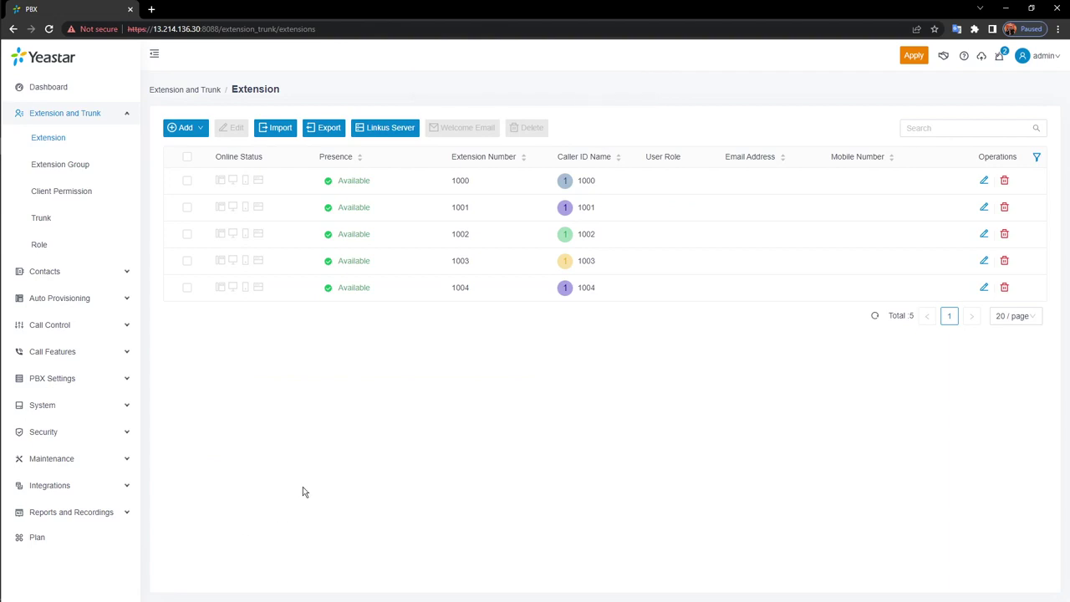
Apply the new extensions to the PBX, then select and deselect all five
{"action": "left_click", "coordinate": [913, 55]}
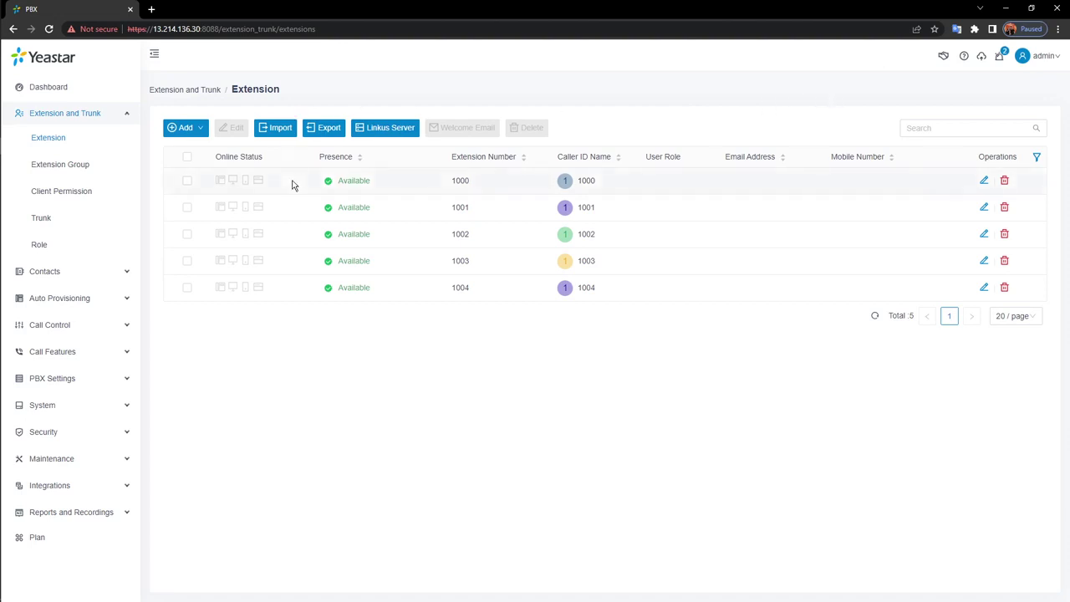
{"action": "left_click", "coordinate": [186, 156]}
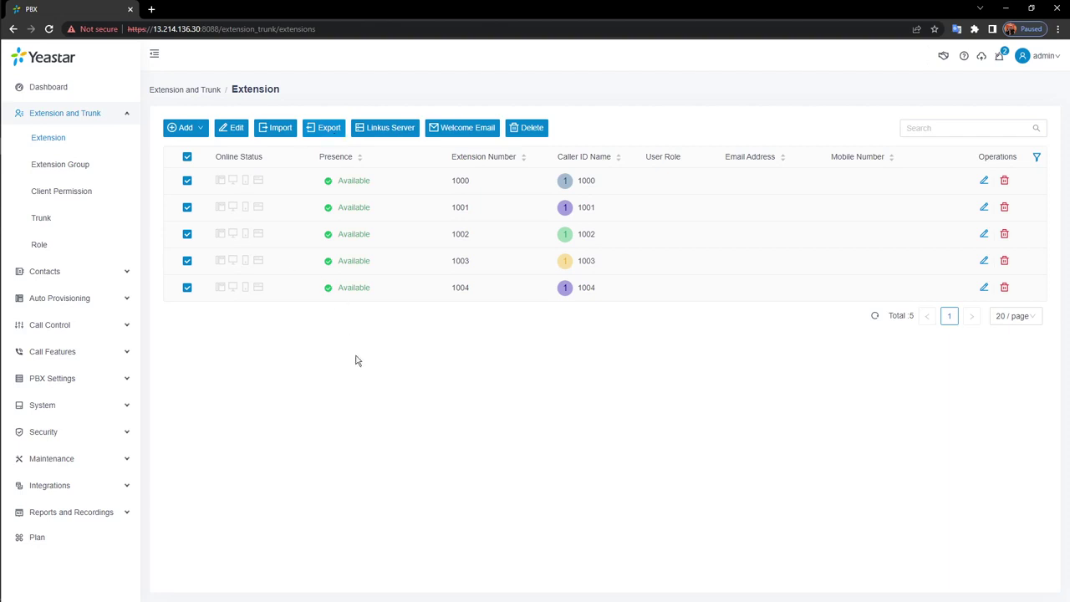
{"action": "left_click", "coordinate": [187, 156]}
{"action": "mouse_move", "coordinate": [191, 129]}
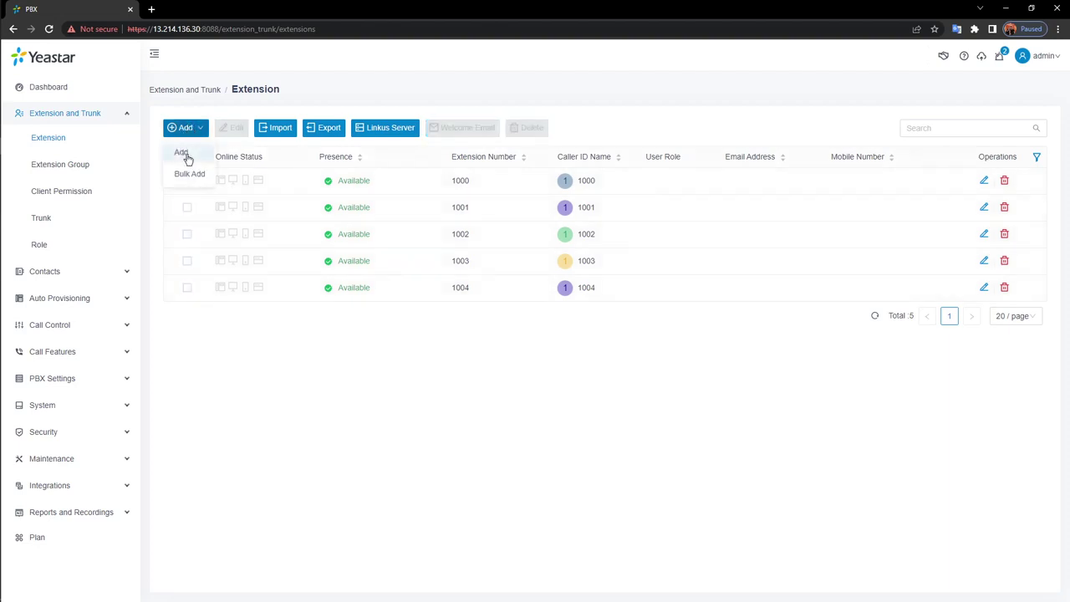
Start adding extension 1005 and enter the user's first and last name
{"action": "left_click", "coordinate": [185, 156]}
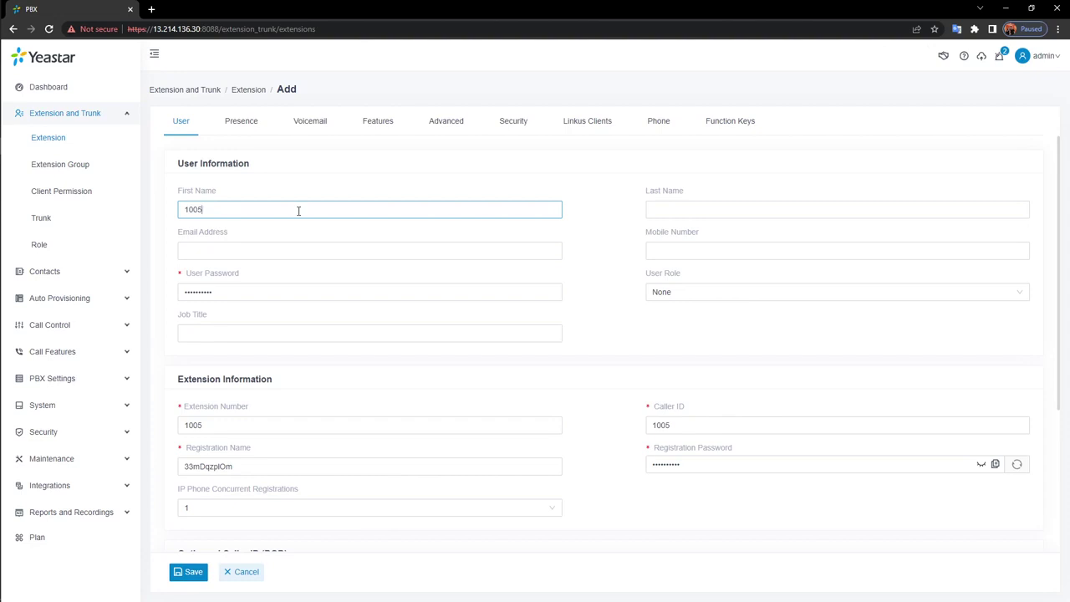
{"action": "key", "text": "BackSpace"}
{"action": "key", "text": "BackSpace"}
{"action": "key", "text": "BackSpace"}
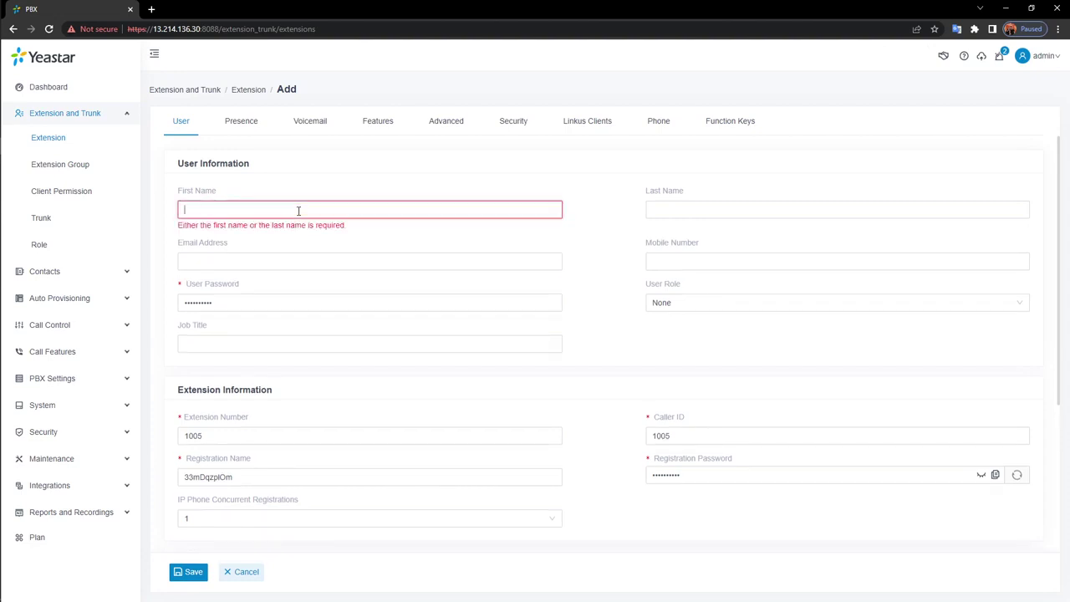
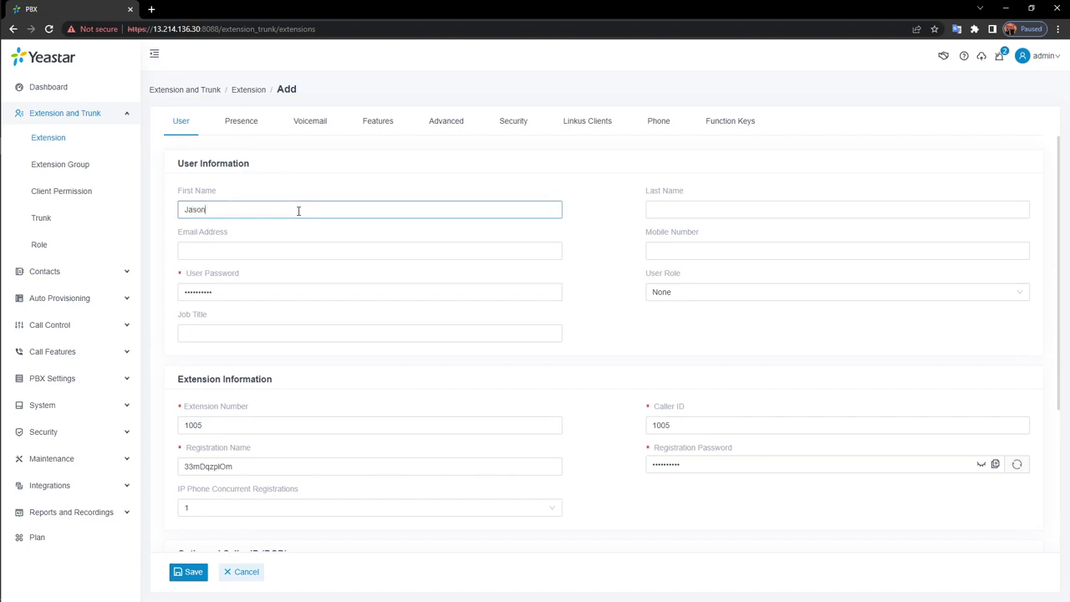
{"action": "left_click", "coordinate": [707, 211]}
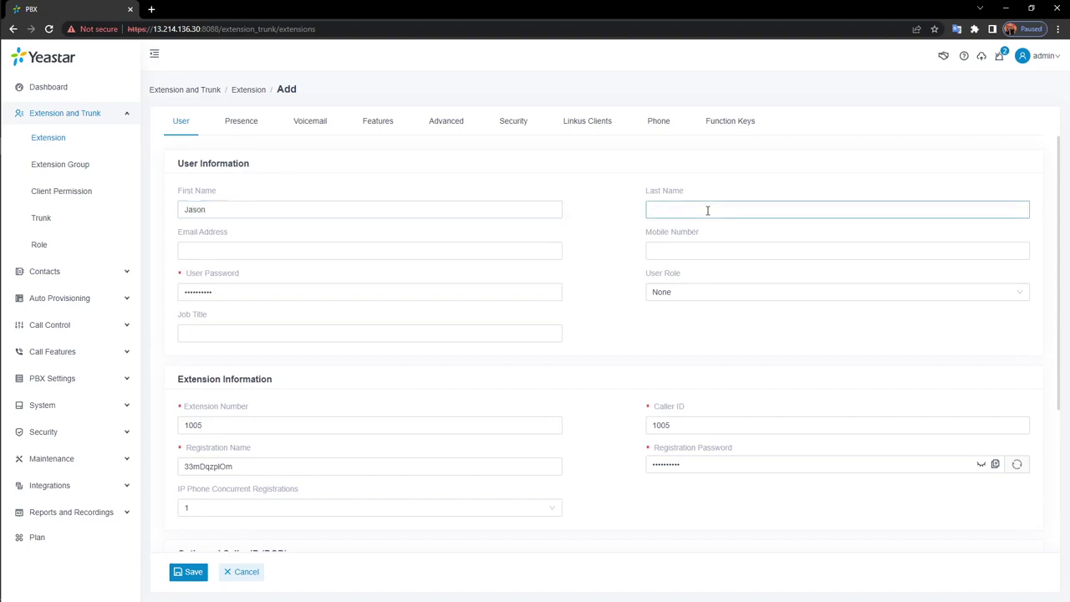
Fill in the user's e-mail address and mobile number
{"action": "left_click", "coordinate": [243, 249]}
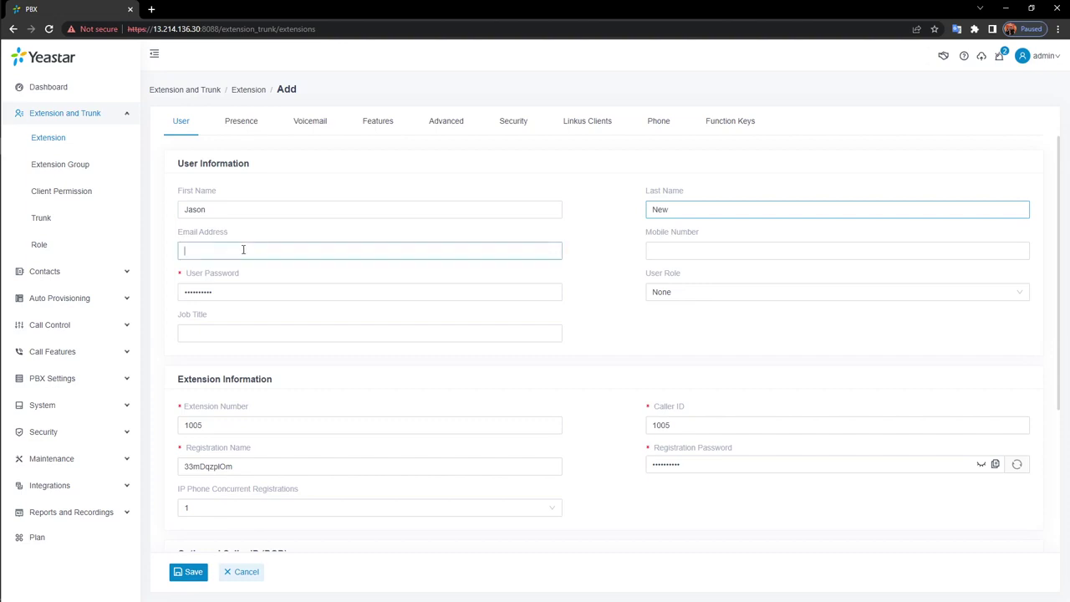
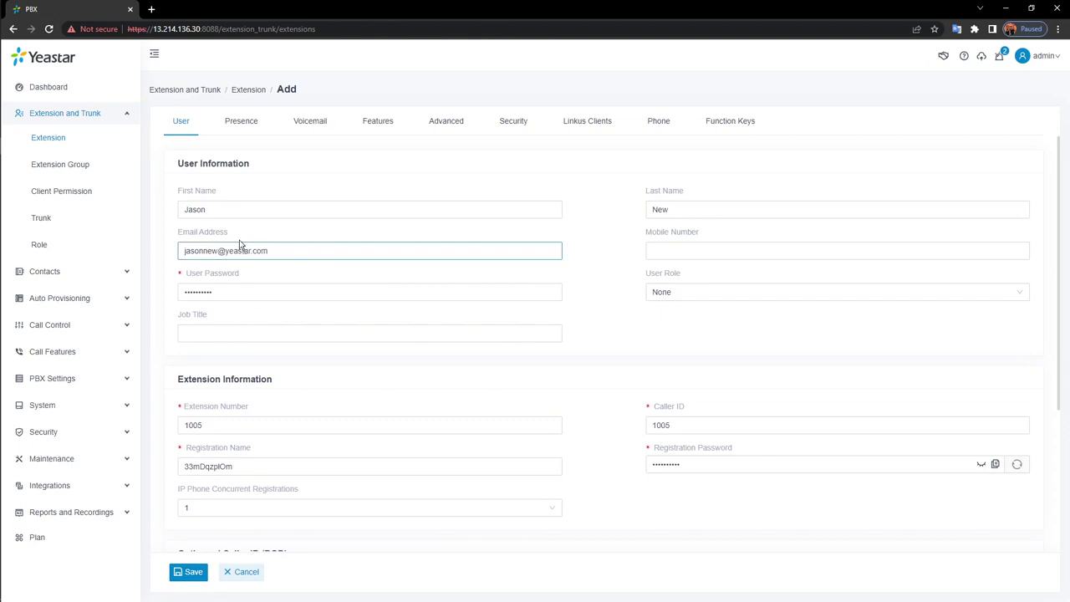
{"action": "left_click", "coordinate": [765, 252]}
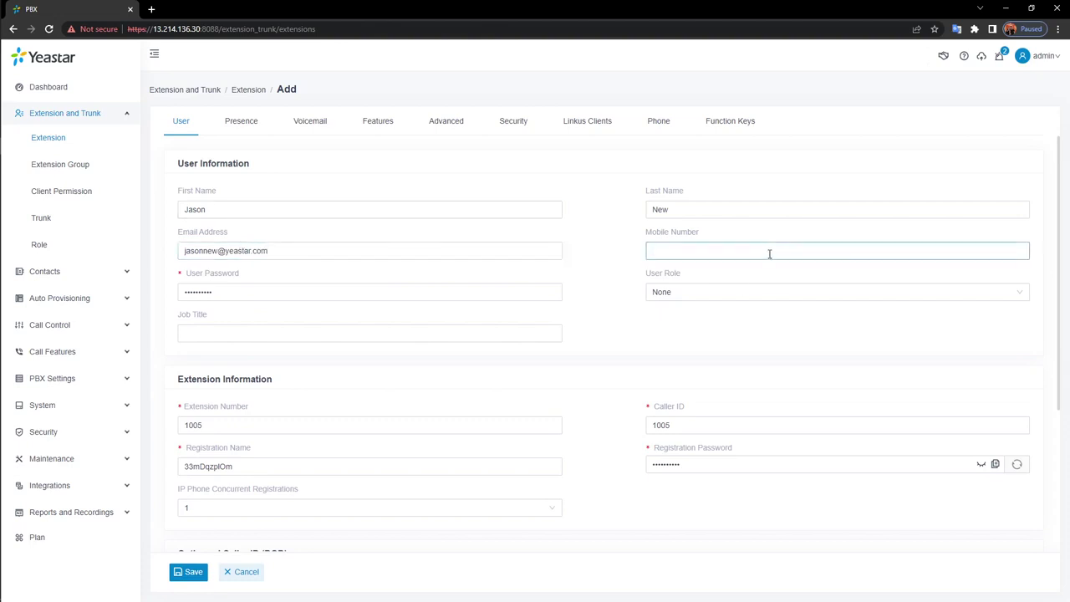
{"action": "type", "text": "123456789"}
{"action": "left_click_drag", "start_coordinate": [716, 250], "coordinate": [594, 247]}
{"action": "left_click", "coordinate": [385, 295]}
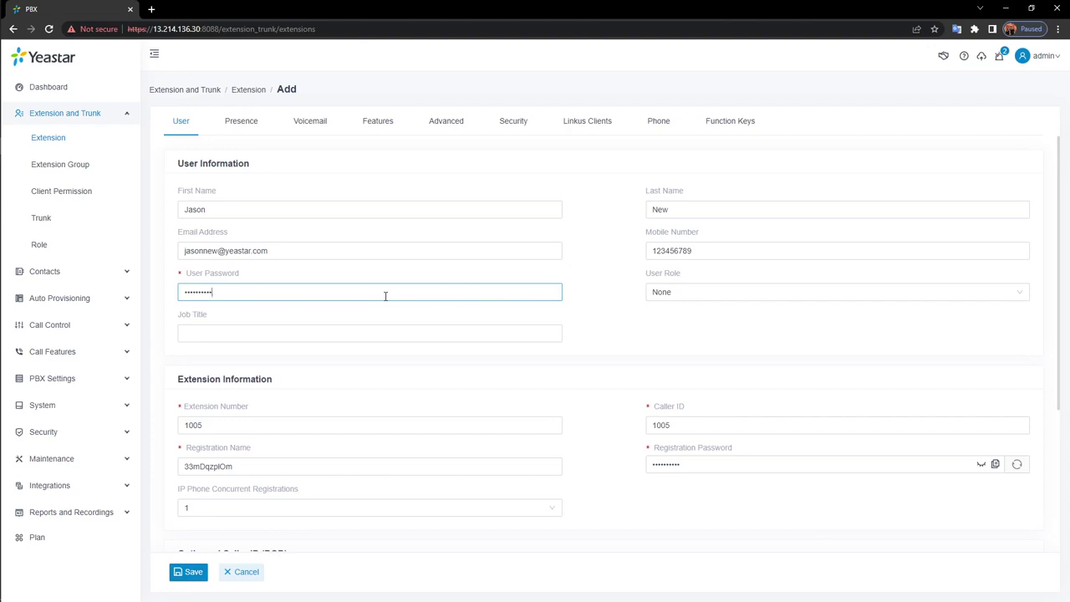
Replace extension 1005's generated user password with a new one and open the User Role choices
{"action": "key", "text": "BackSpace"}
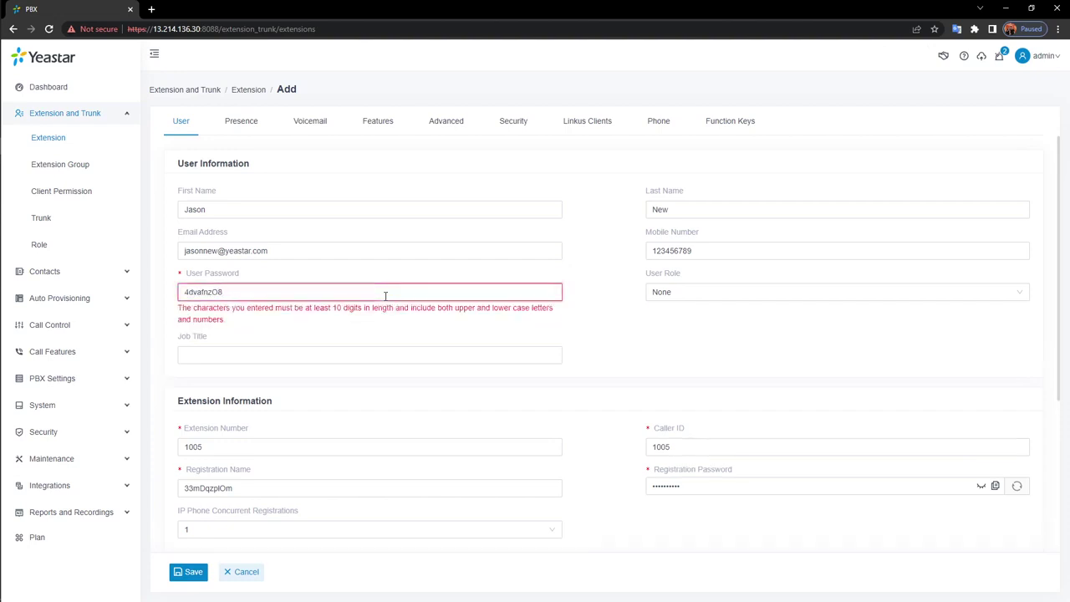
{"action": "key", "text": "BackSpace"}
{"action": "key", "text": "BackSpace"}
{"action": "key", "text": "BackSpace"}
{"action": "key", "text": "BackSpace"}
{"action": "key", "text": "BackSpace"}
{"action": "key", "text": "BackSpace"}
{"action": "key", "text": "BackSpace"}
{"action": "key", "text": "BackSpace"}
{"action": "key", "text": "BackSpace"}
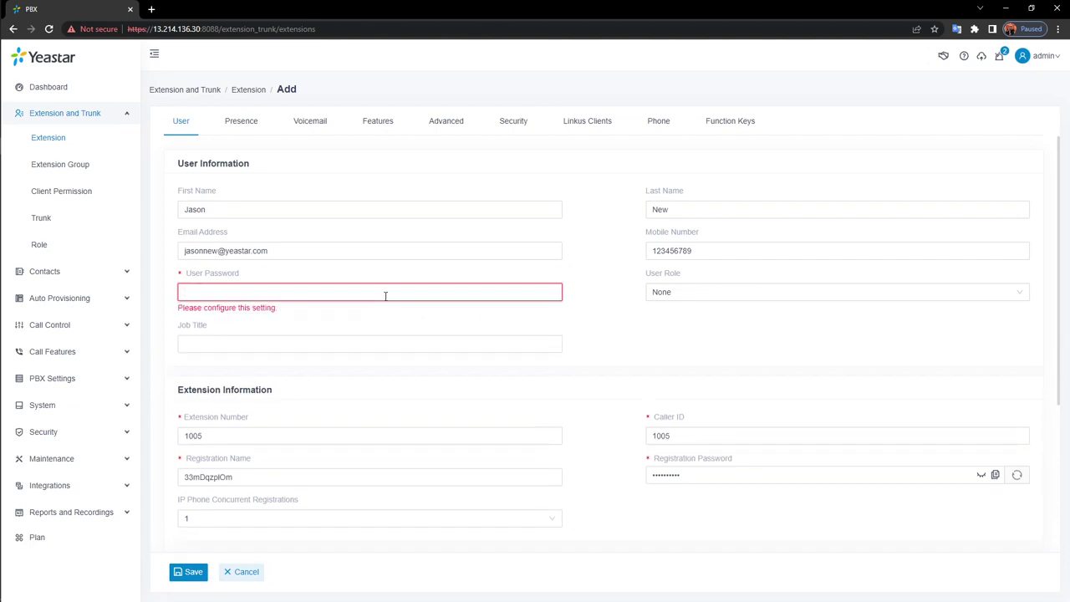
{"action": "type", "text": "1234"}
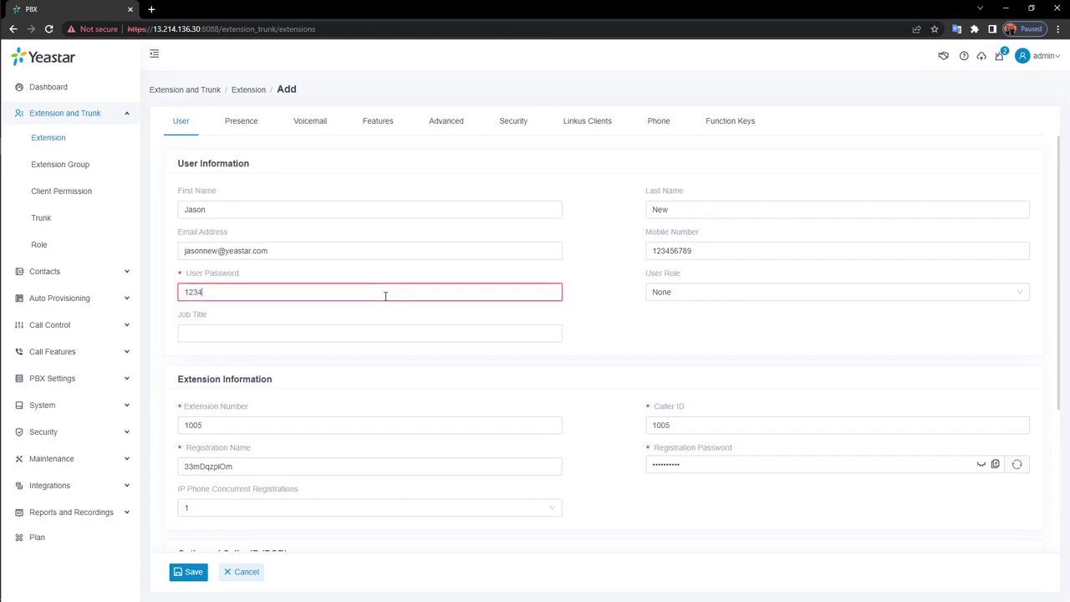
{"action": "type", "text": "556678"}
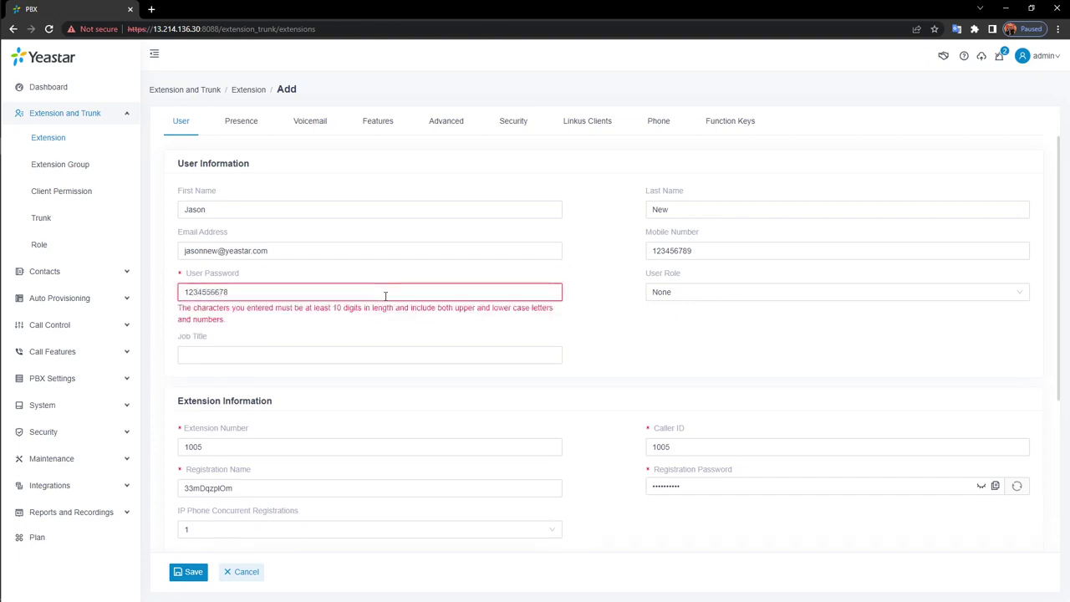
{"action": "type", "text": "669909"}
{"action": "key", "text": "BackSpace"}
{"action": "key", "text": "BackSpace"}
{"action": "key", "text": "BackSpace"}
{"action": "key", "text": "BackSpace"}
{"action": "key", "text": "BackSpace"}
{"action": "key", "text": "BackSpace"}
{"action": "key", "text": "BackSpace"}
{"action": "key", "text": "BackSpace"}
{"action": "key", "text": "BackSpace"}
{"action": "key", "text": "BackSpace"}
{"action": "key", "text": "BackSpace"}
{"action": "key", "text": "BackSpace"}
{"action": "key", "text": "BackSpace"}
{"action": "key", "text": "BackSpace"}
{"action": "key", "text": "BackSpace"}
{"action": "key", "text": "BackSpace"}
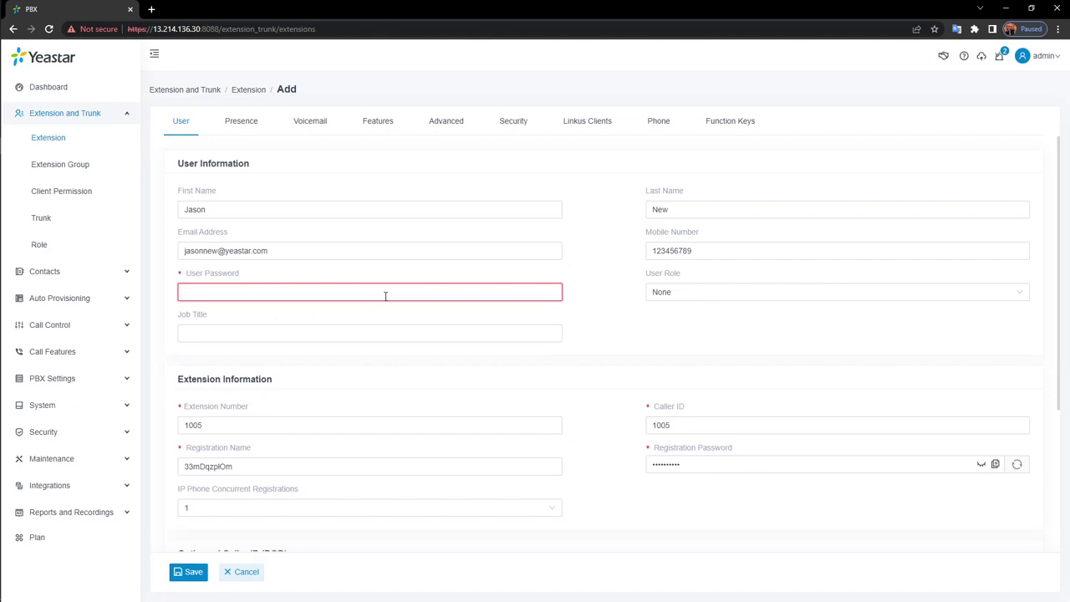
{"action": "type", "text": "Yeastar123"}
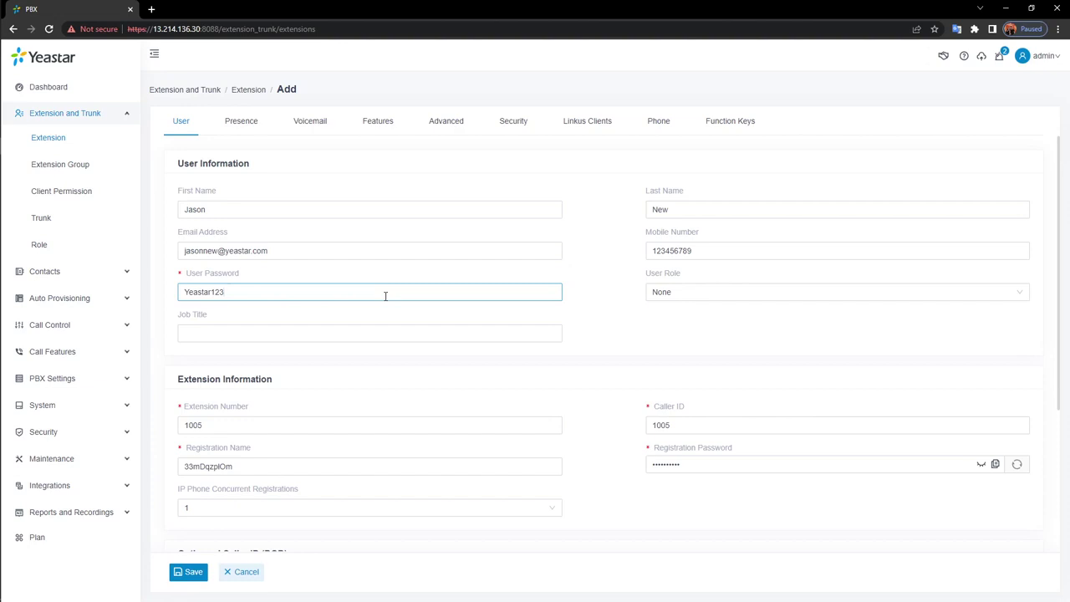
{"action": "left_click", "coordinate": [781, 291]}
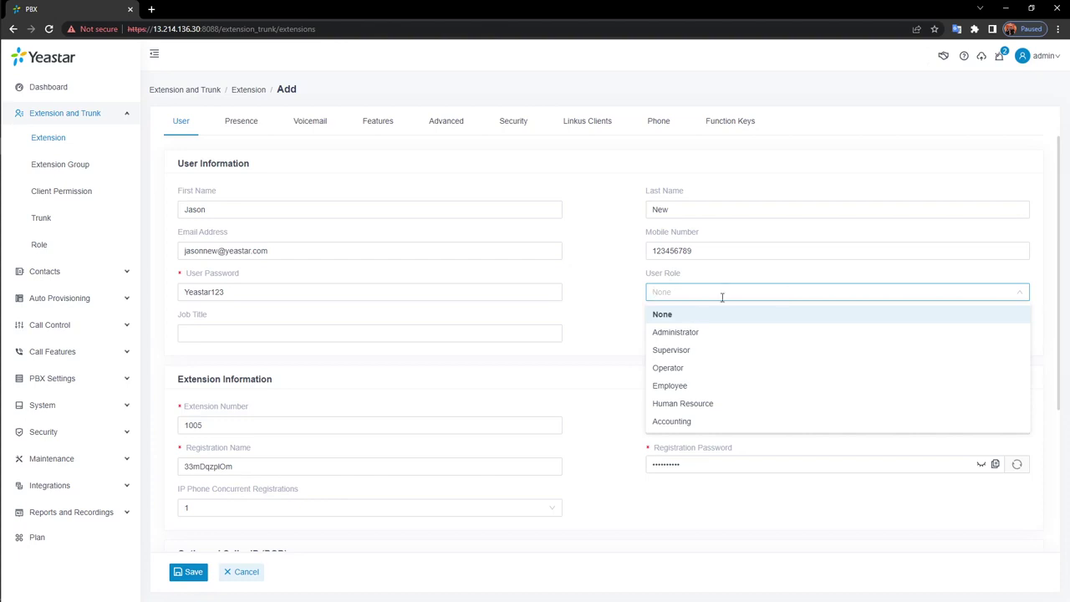
Set User Role to Administrator, check the number and password, and save extension 1005
{"action": "left_click", "coordinate": [687, 332]}
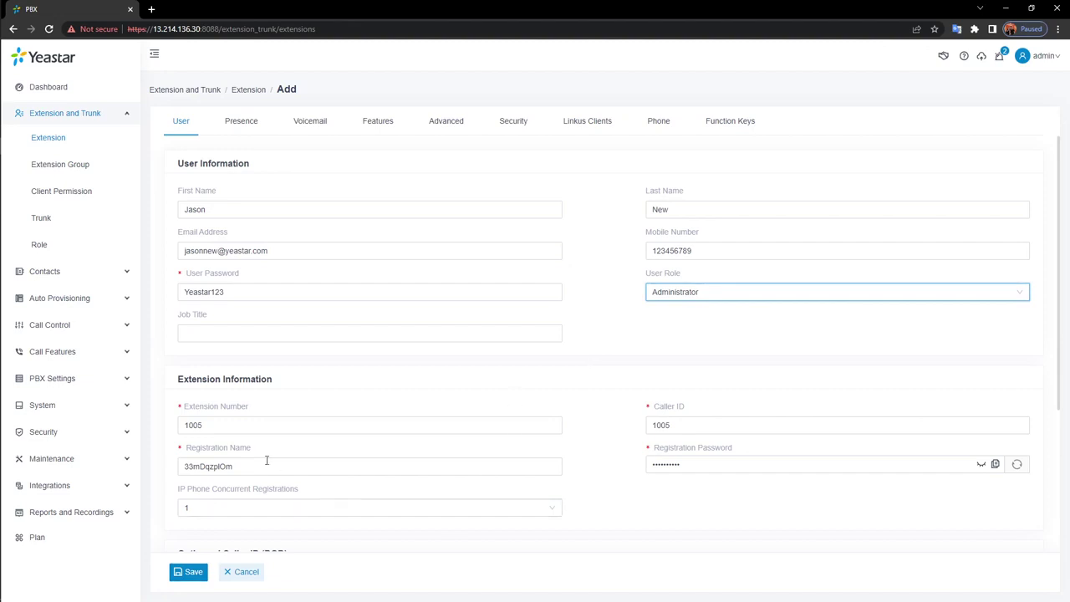
{"action": "left_click", "coordinate": [223, 427]}
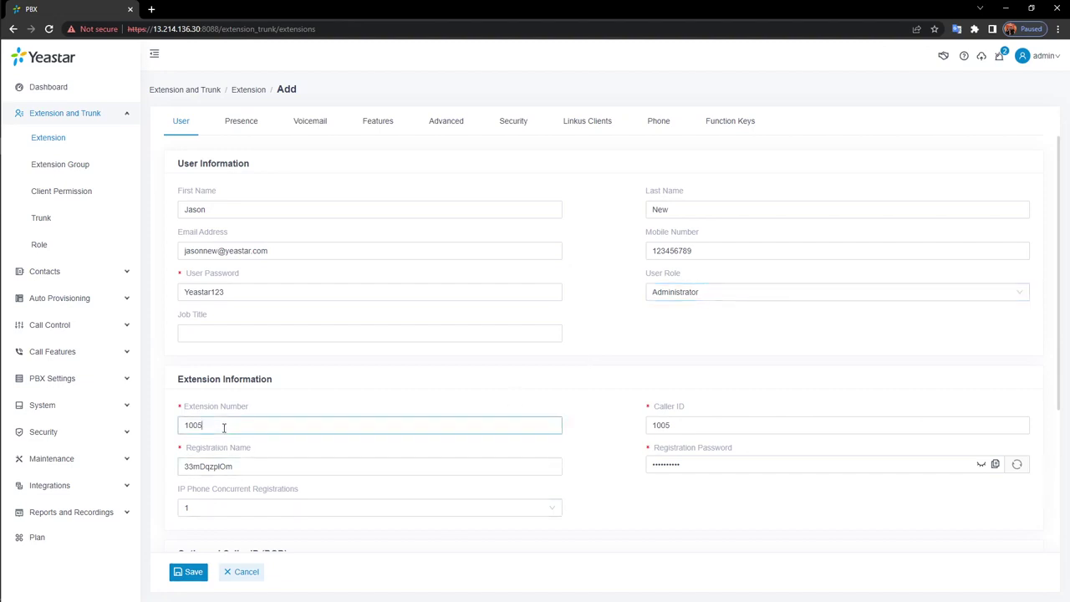
{"action": "left_click", "coordinate": [367, 292]}
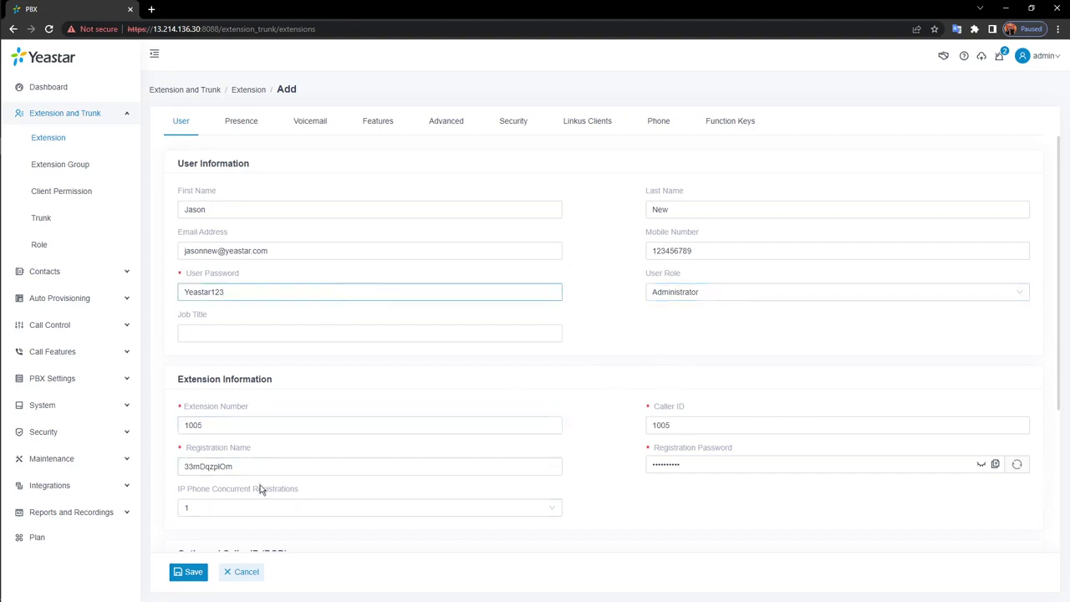
{"action": "left_click", "coordinate": [192, 574]}
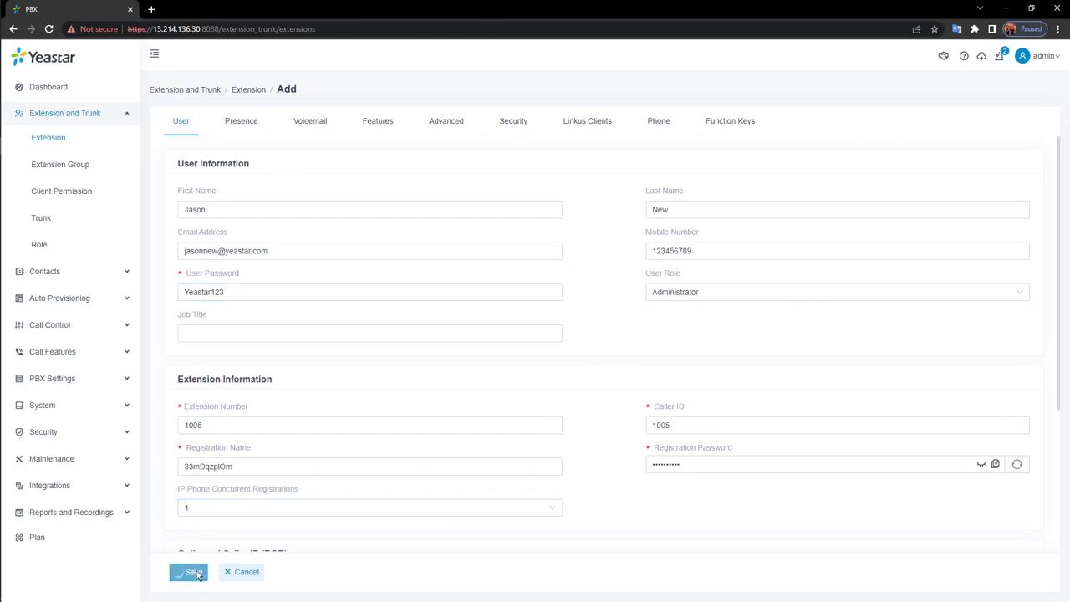
{"action": "left_click", "coordinate": [911, 60]}
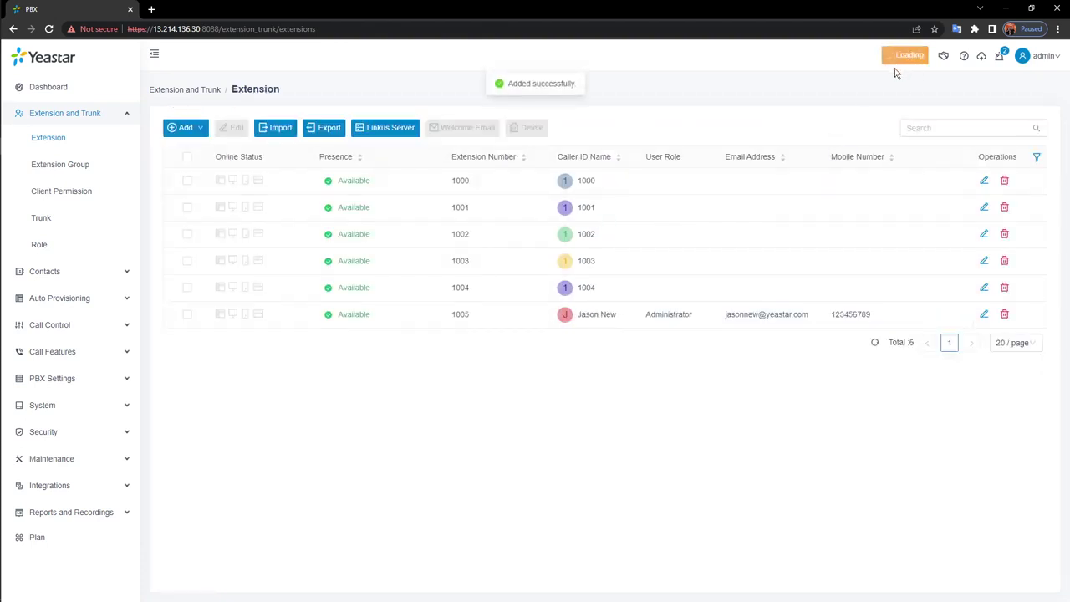
Log out of admin and sign in as user 1005 with its password
{"action": "mouse_move", "coordinate": [1050, 60]}
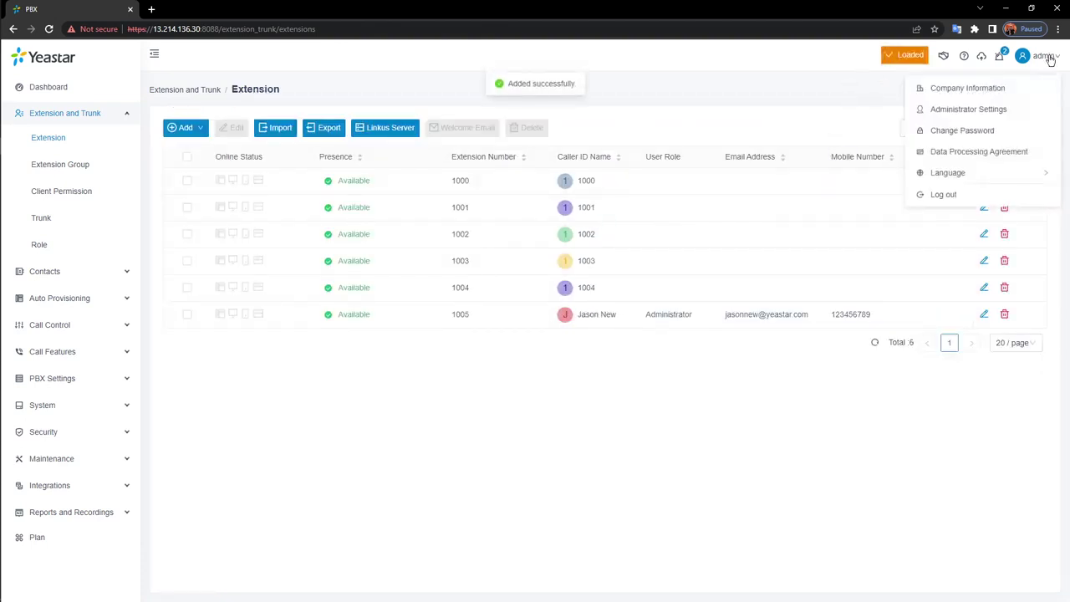
{"action": "left_click", "coordinate": [955, 196]}
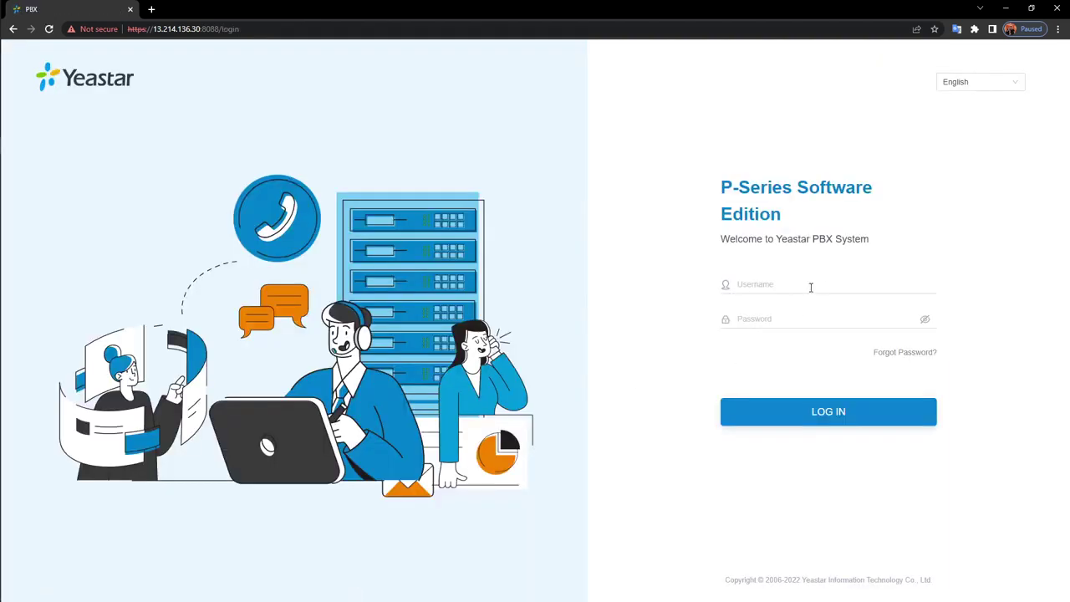
{"action": "type", "text": "1005"}
{"action": "left_click", "coordinate": [818, 320]}
{"action": "type", "text": "**********"}
{"action": "key", "text": "Return"}
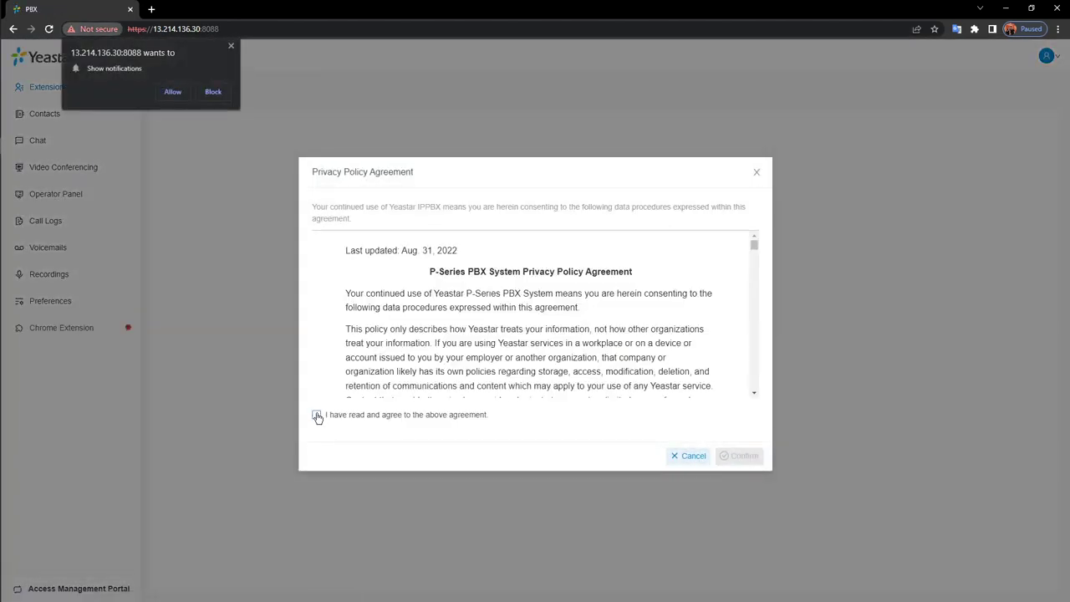
Agree to the privacy policy, allow browser notifications, and confirm
{"action": "left_click", "coordinate": [316, 415]}
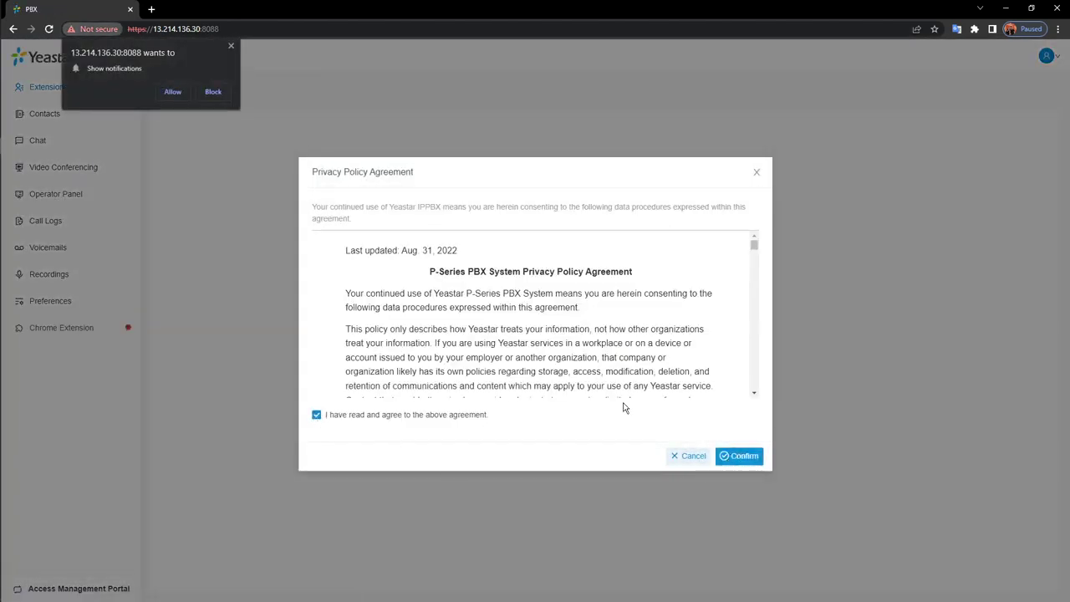
{"action": "left_click", "coordinate": [176, 92]}
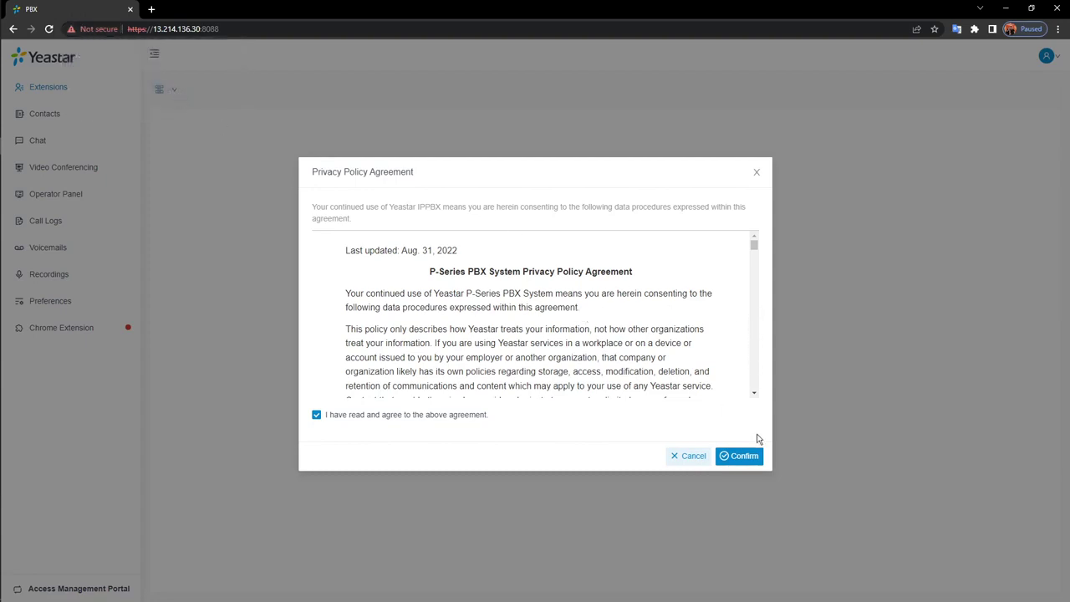
{"action": "left_click", "coordinate": [744, 460]}
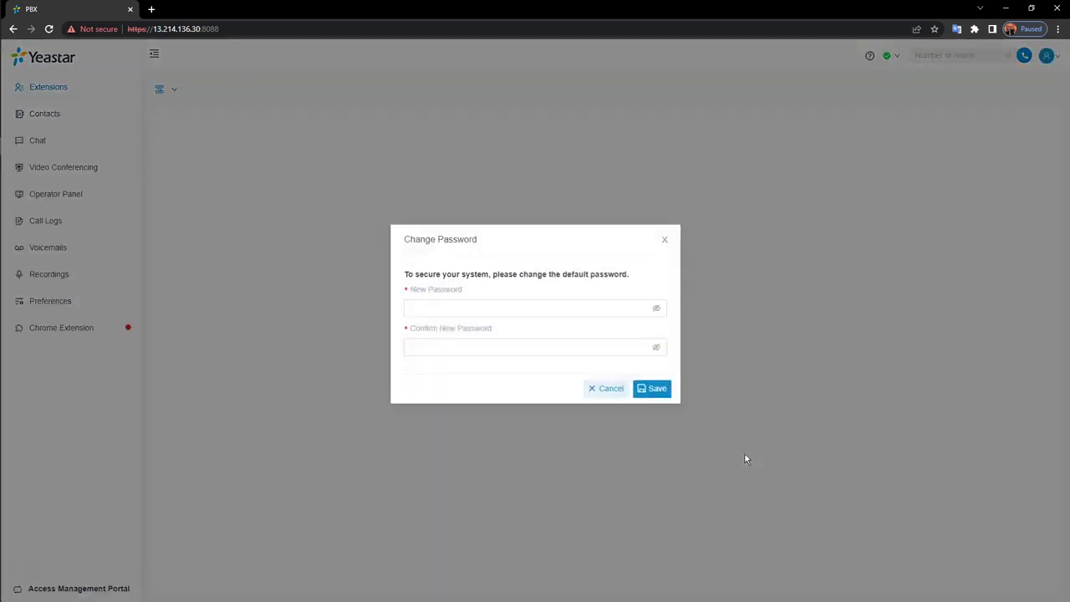
Enter and confirm a new password for extension 1005's user, then save it
{"action": "left_click", "coordinate": [509, 307]}
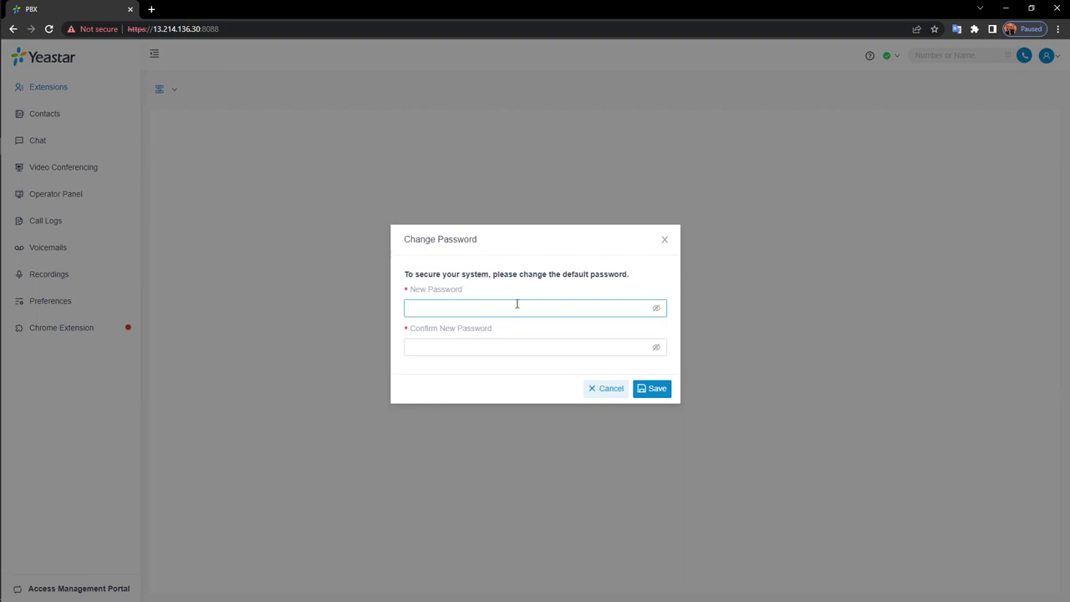
{"action": "type", "text": "•••••••"}
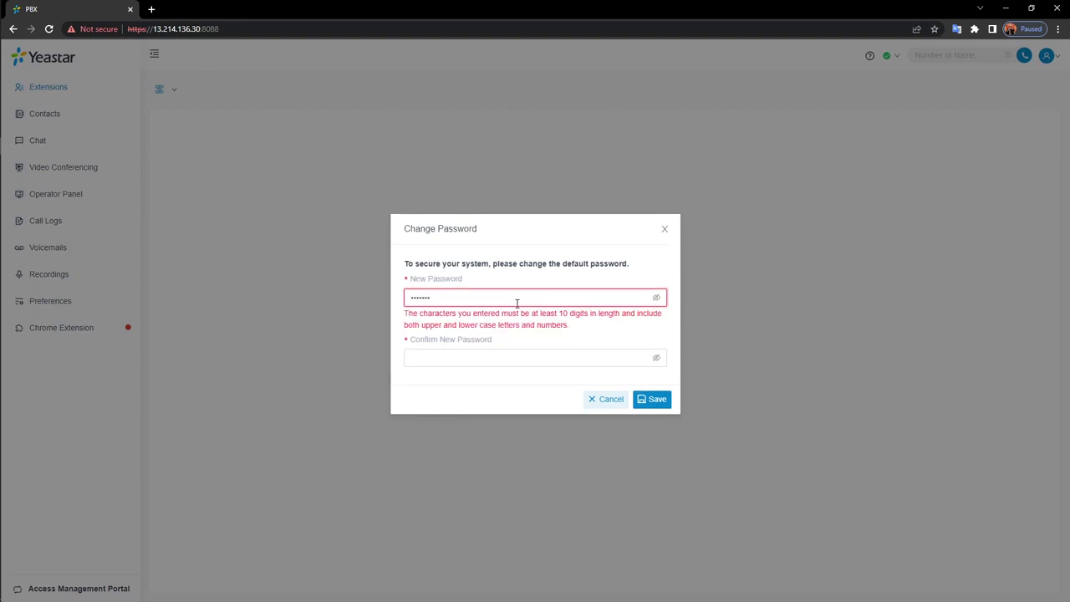
{"action": "type", "text": "••"}
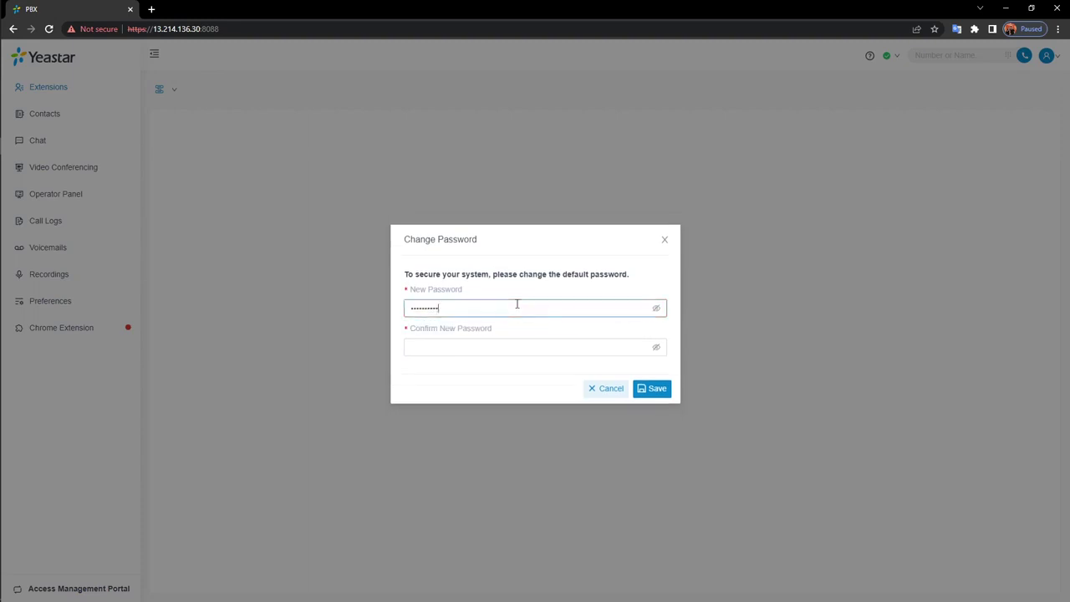
{"action": "left_click", "coordinate": [487, 343]}
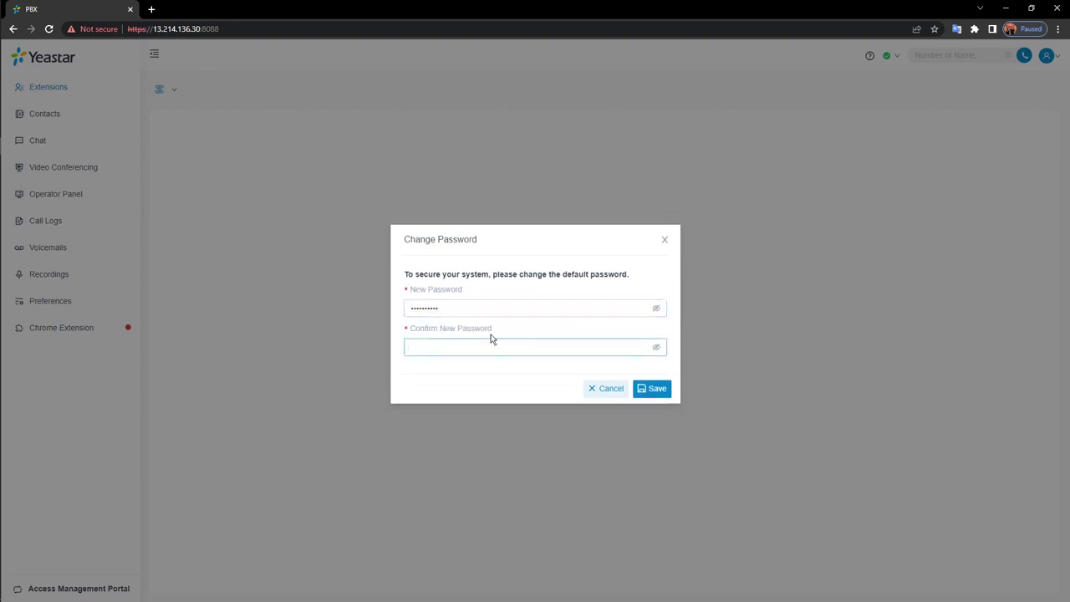
{"action": "type", "text": "••••••••••"}
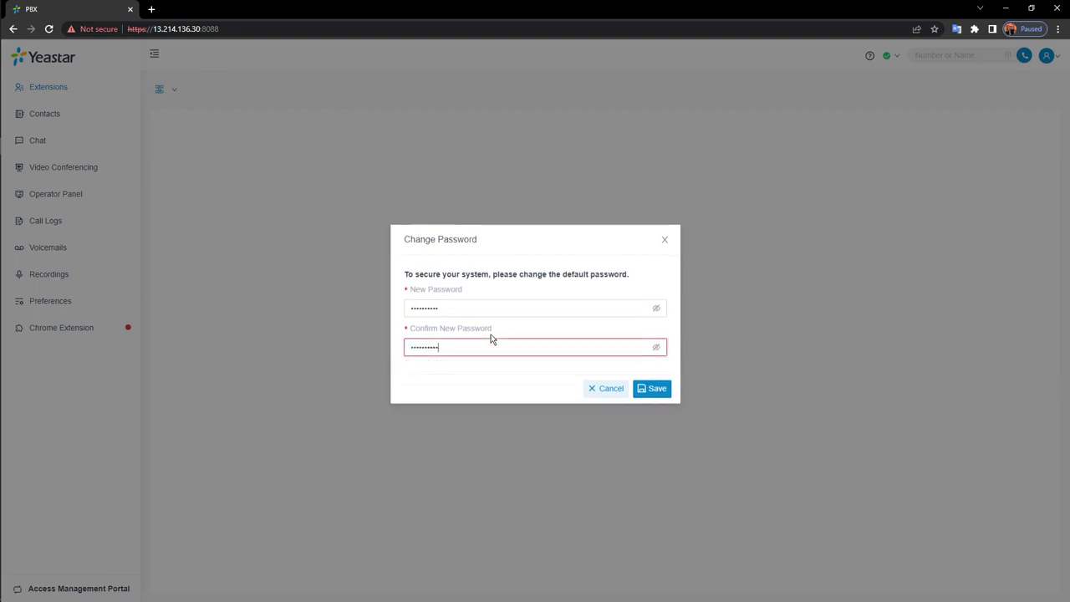
{"action": "left_click", "coordinate": [657, 388]}
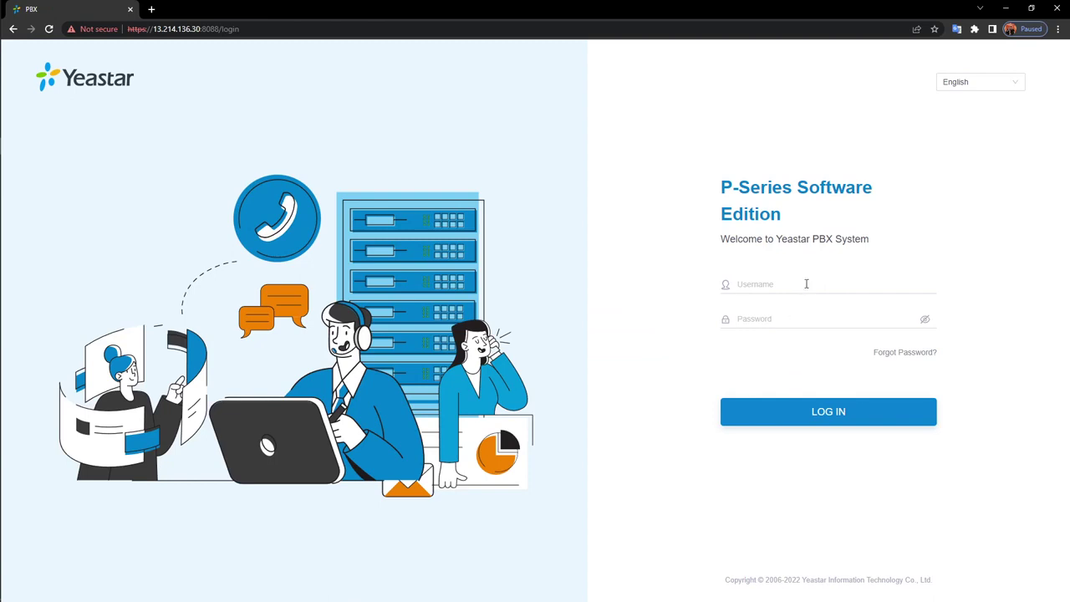
Sign back in as user 1005 with the new password
{"action": "left_click", "coordinate": [807, 284]}
{"action": "type", "text": "1005"}
{"action": "left_click", "coordinate": [807, 318]}
{"action": "type", "text": "**********"}
{"action": "key", "text": "Return"}
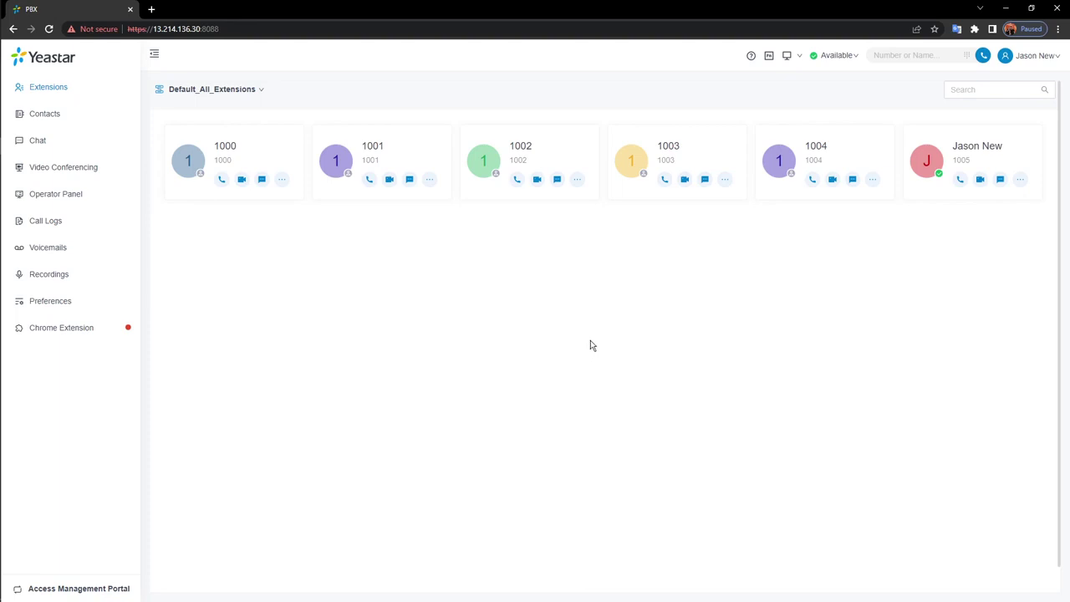
Switch to the Management Portal and highlight 1005's Administrator user role in the list
{"action": "left_click", "coordinate": [69, 594]}
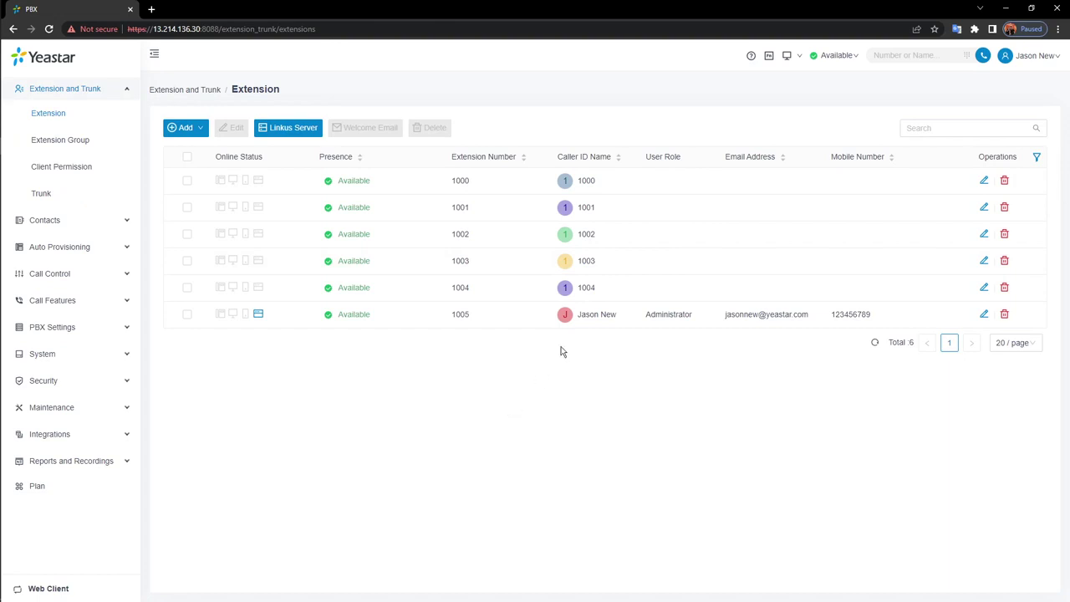
{"action": "left_click_drag", "start_coordinate": [646, 156], "coordinate": [679, 158]}
{"action": "left_click_drag", "start_coordinate": [649, 322], "coordinate": [706, 319]}
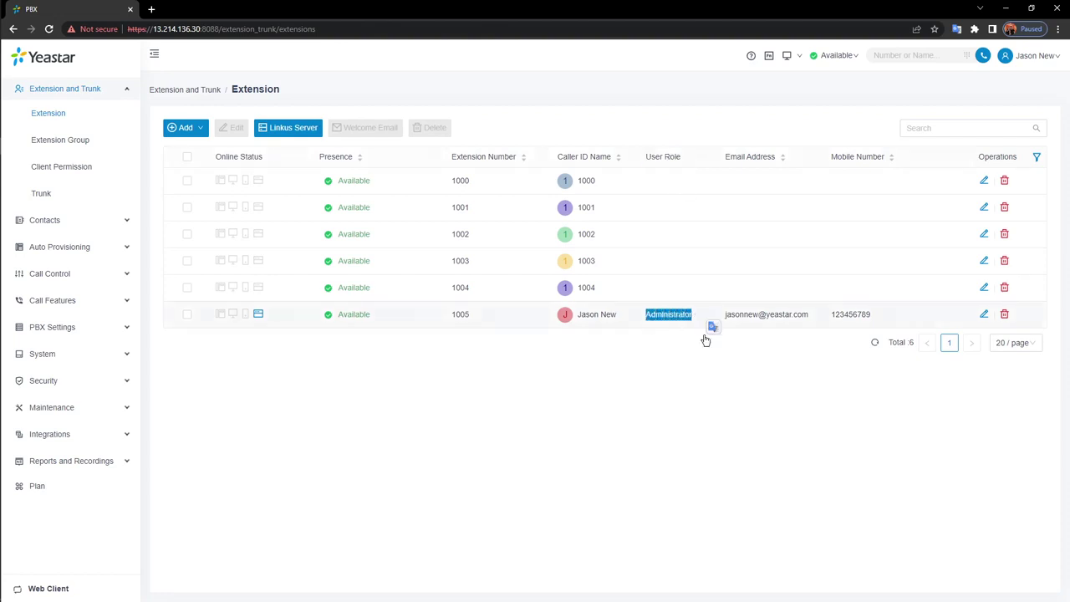
{"action": "left_click", "coordinate": [675, 400]}
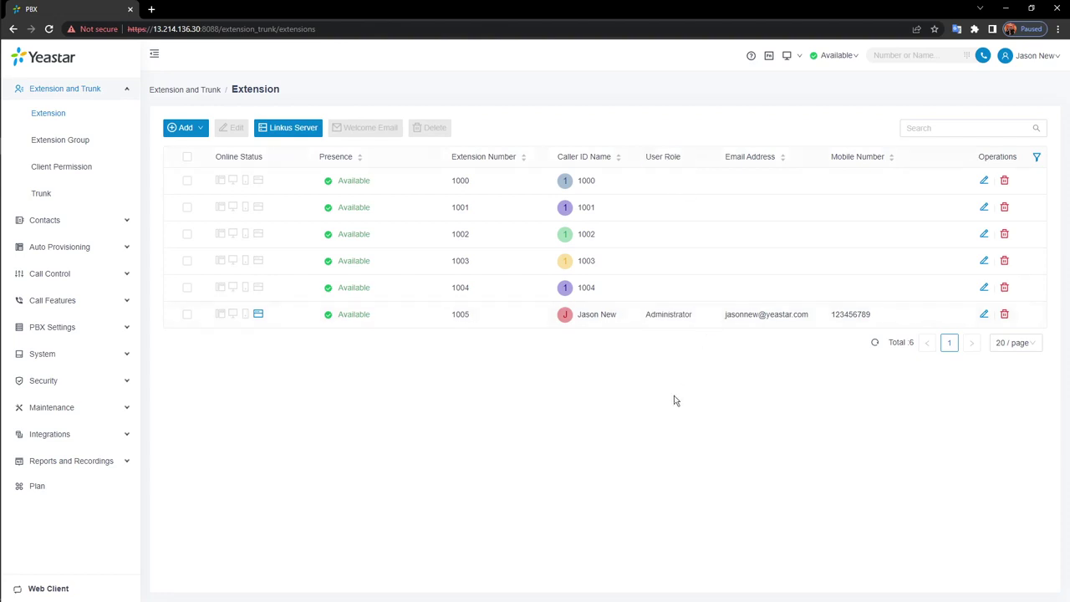
Log out of the extension user and sign in as admin
{"action": "mouse_move", "coordinate": [1054, 64]}
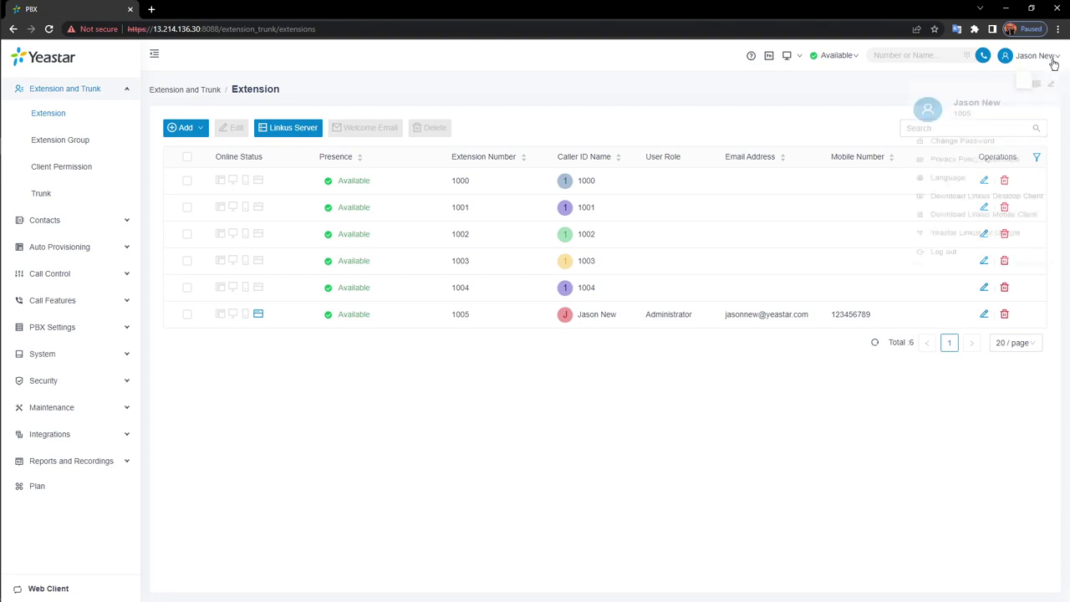
{"action": "left_click", "coordinate": [952, 284]}
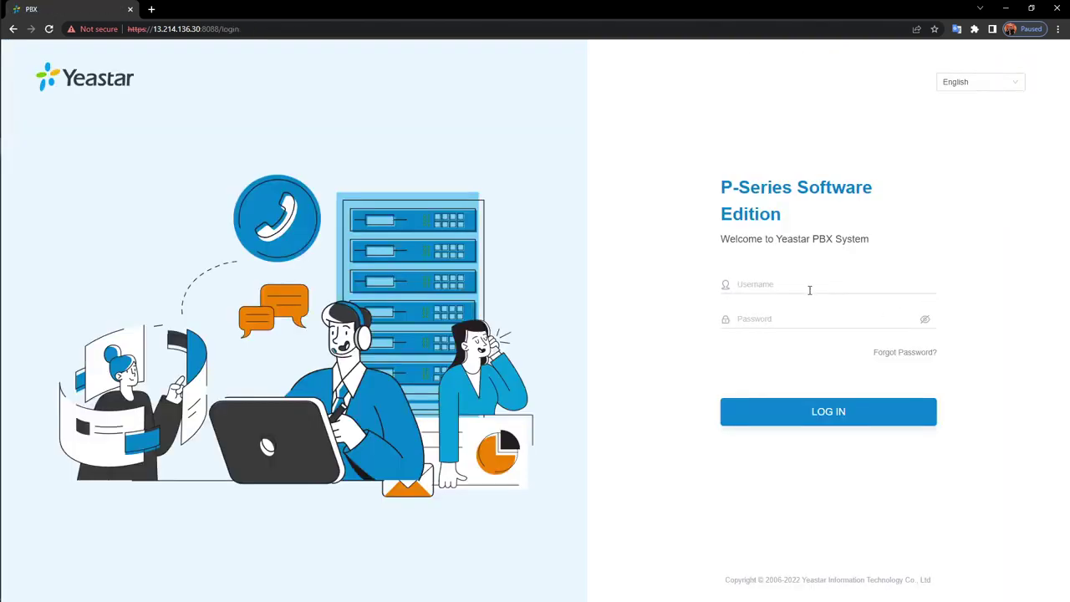
{"action": "left_click", "coordinate": [811, 285]}
{"action": "type", "text": "admin"}
{"action": "left_click", "coordinate": [784, 316]}
{"action": "type", "text": "•••••••••••"}
{"action": "key", "text": "Return"}
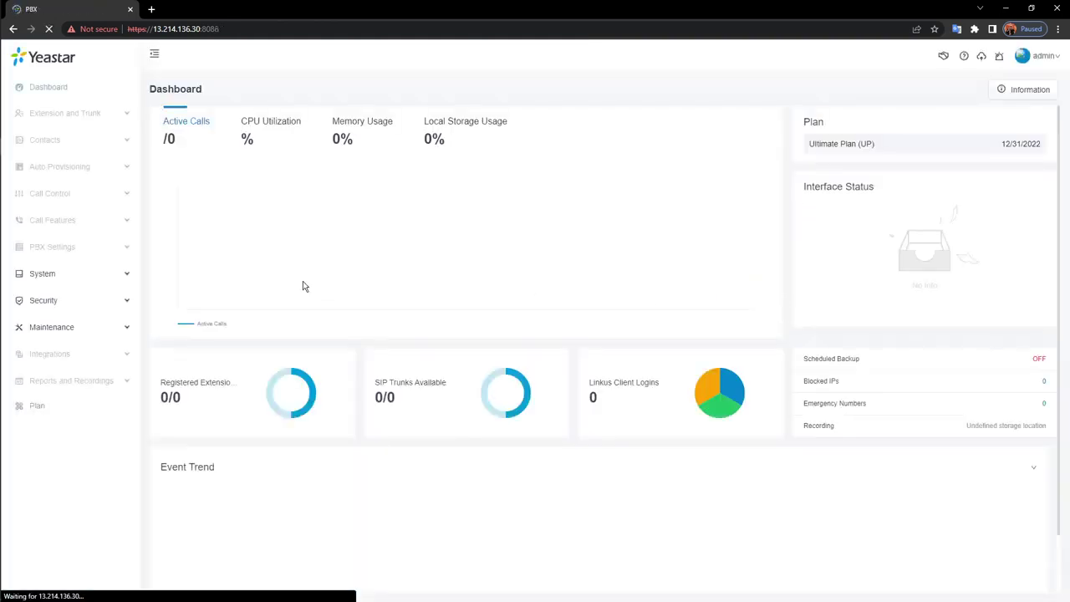
Go to Extension and Trunk > Extension and edit extension 1005
{"action": "left_click", "coordinate": [67, 114]}
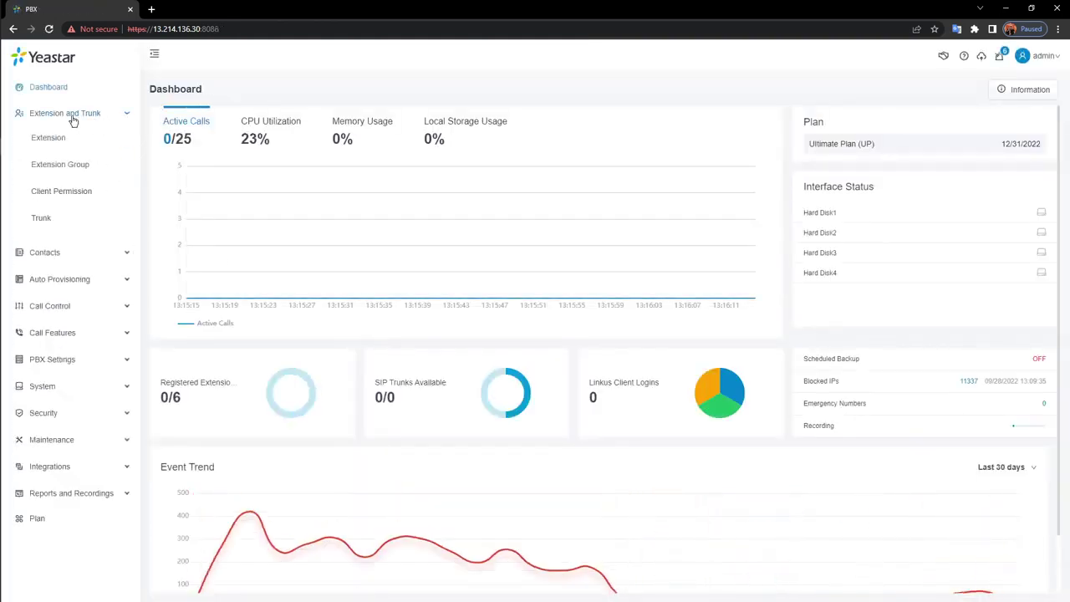
{"action": "left_click", "coordinate": [47, 137]}
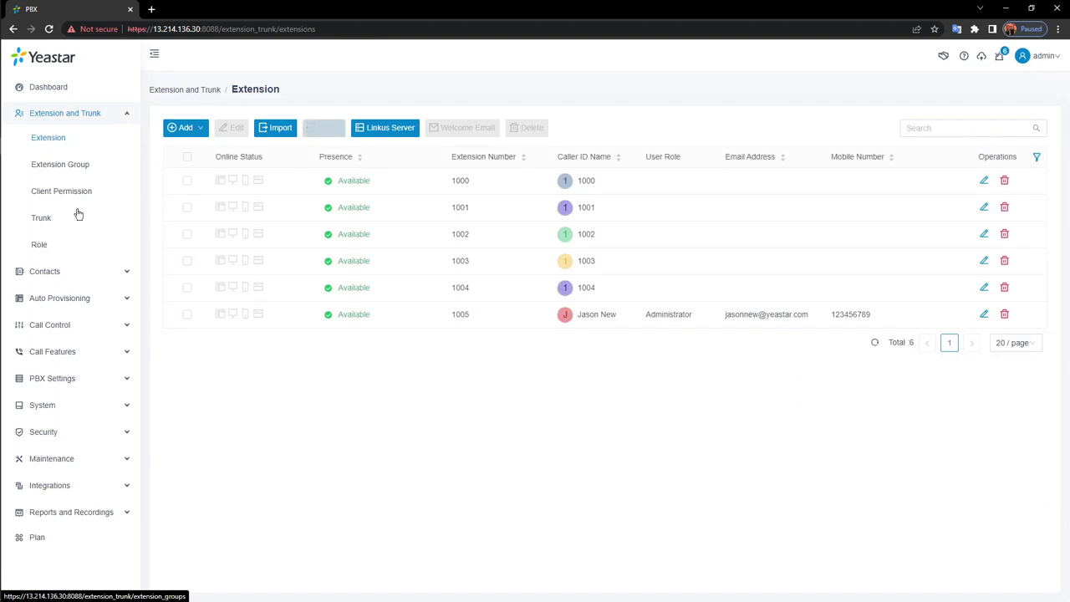
{"action": "left_click", "coordinate": [983, 314]}
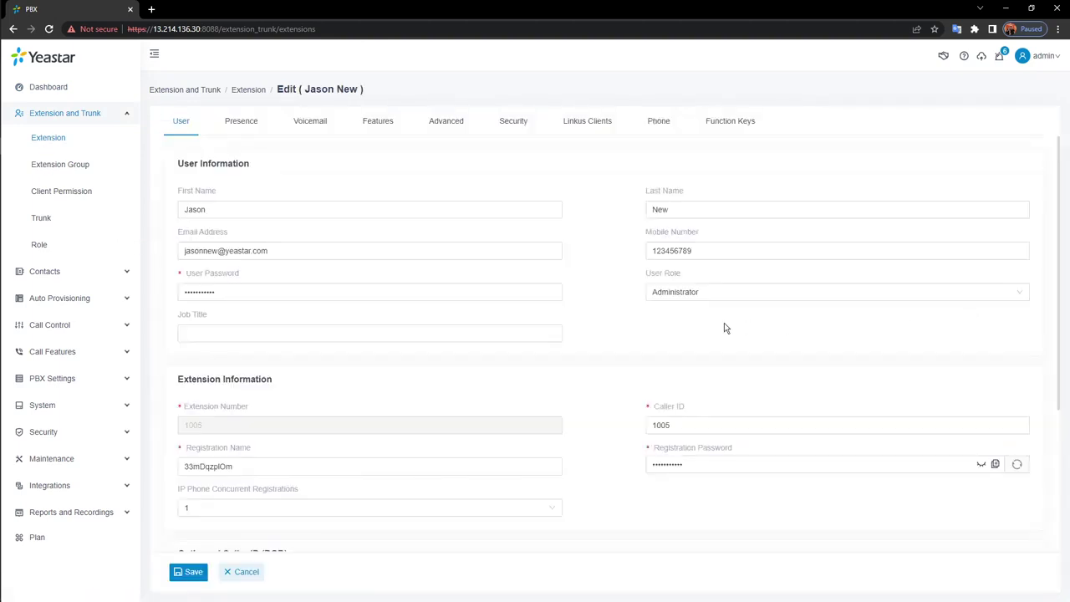
{"action": "scroll", "coordinate": [691, 335], "scroll_direction": "down", "scroll_amount": 1}
{"action": "left_click", "coordinate": [444, 276]}
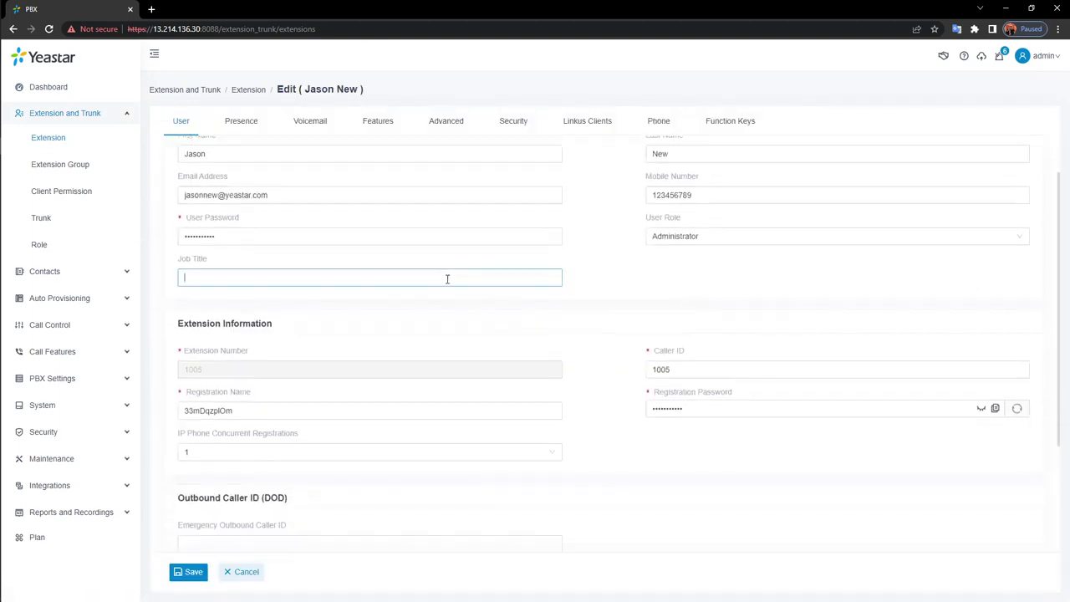
{"action": "scroll", "coordinate": [585, 309], "scroll_direction": "up", "scroll_amount": 1}
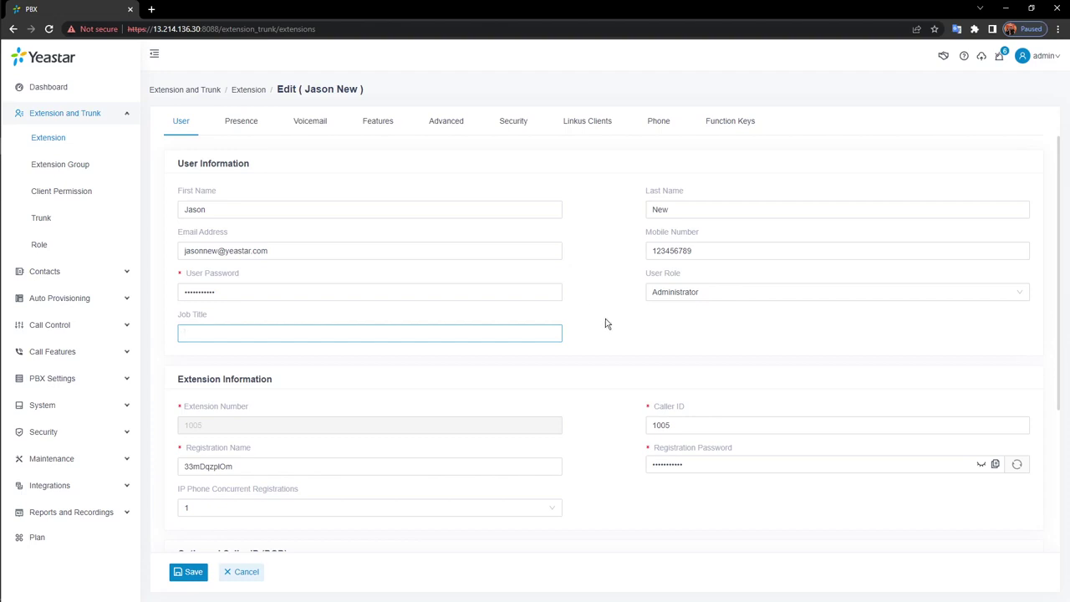
{"action": "scroll", "coordinate": [603, 323], "scroll_direction": "down", "scroll_amount": 1}
{"action": "scroll", "coordinate": [640, 318], "scroll_direction": "down", "scroll_amount": 2}
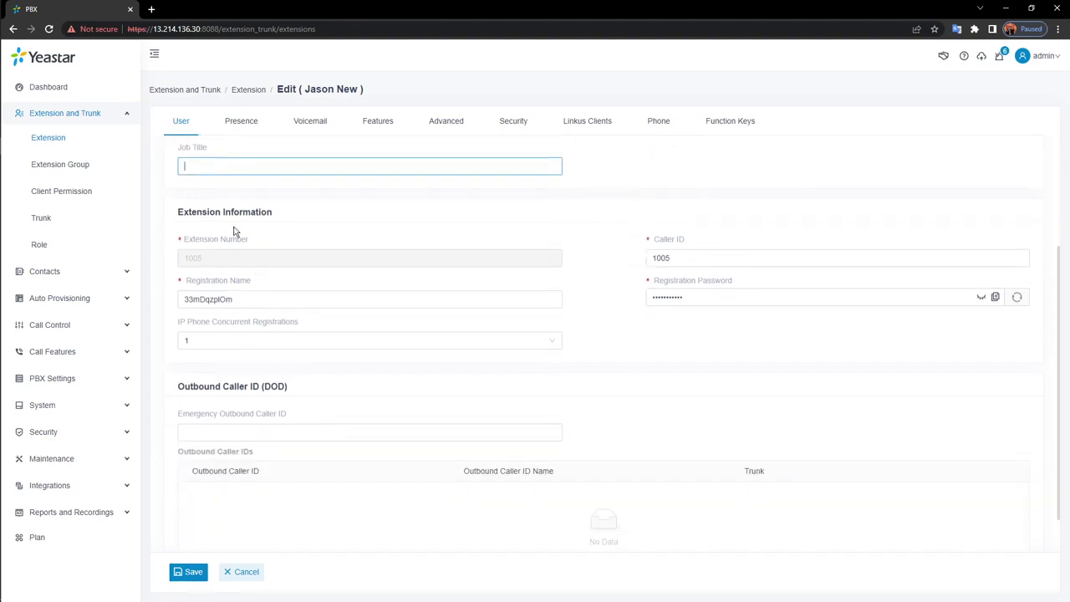
{"action": "left_click", "coordinate": [257, 258]}
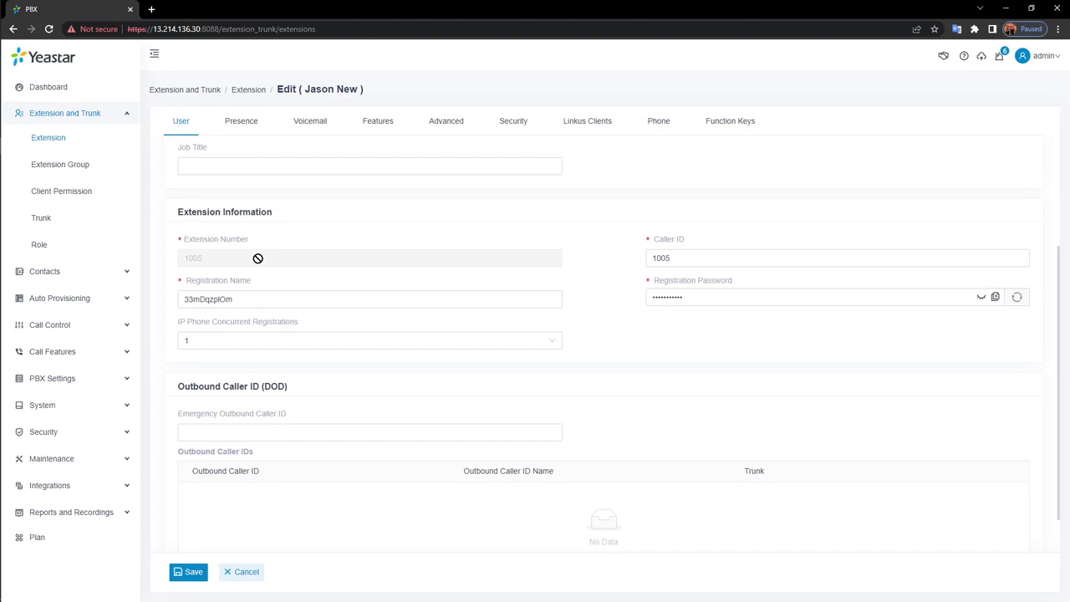
Show extension 1005's registration password in plain text and regenerate it several times
{"action": "left_click", "coordinate": [724, 257]}
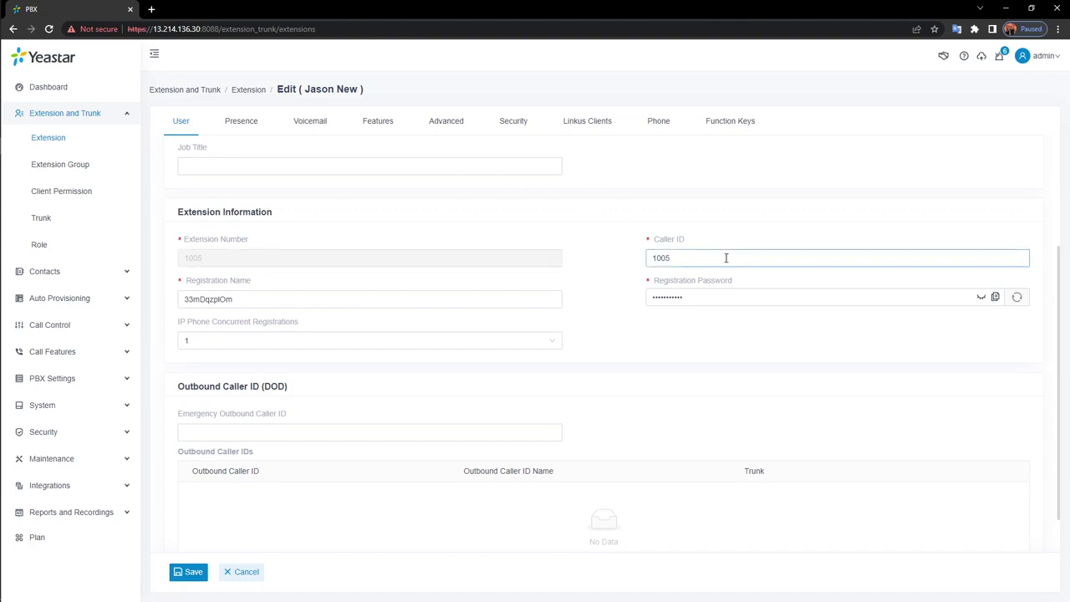
{"action": "left_click", "coordinate": [323, 301]}
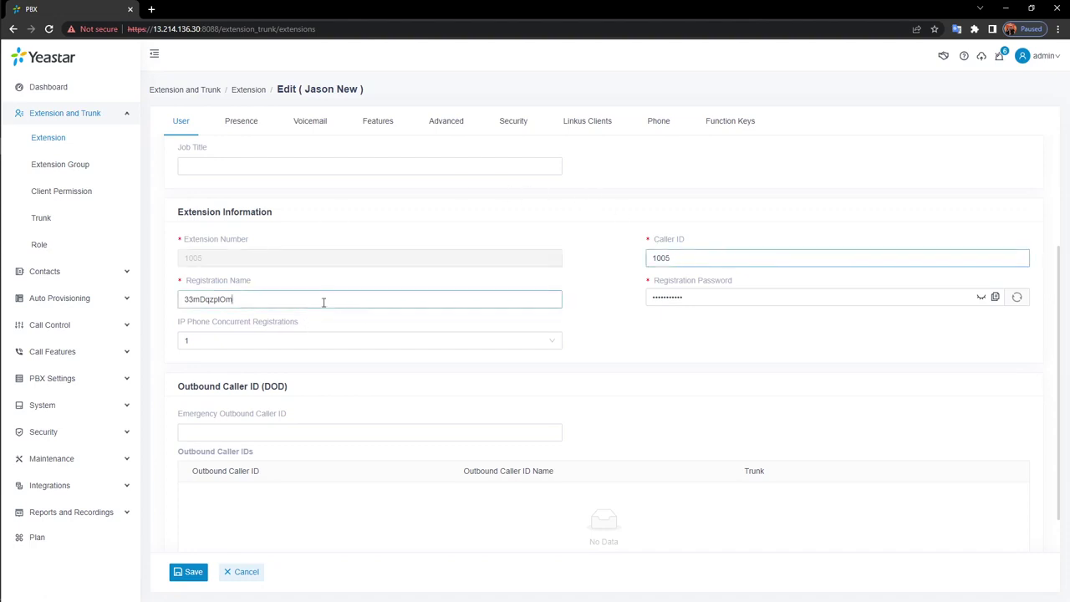
{"action": "left_click", "coordinate": [981, 297]}
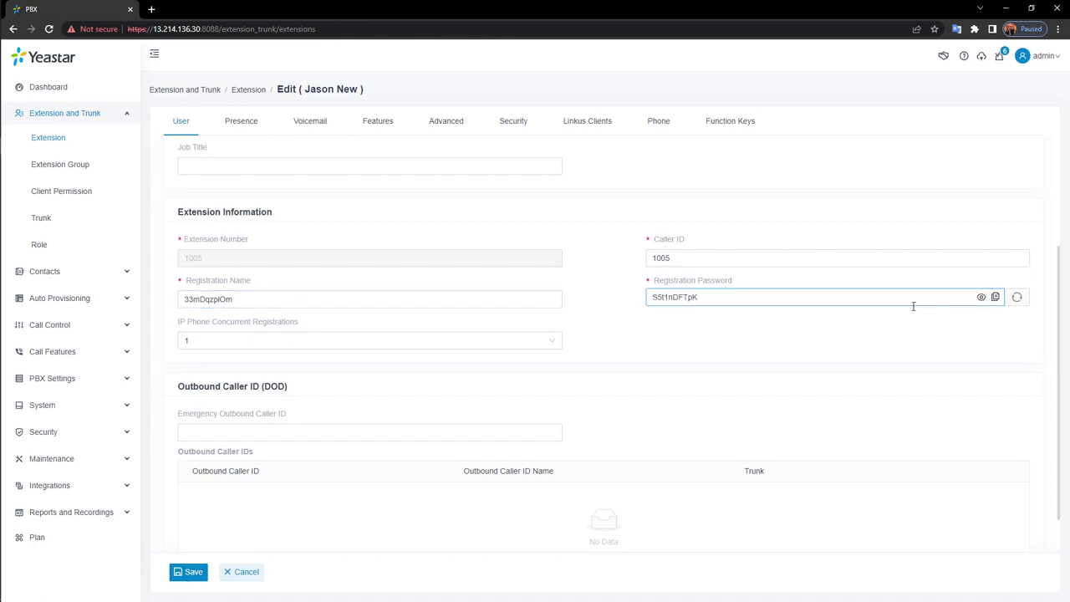
{"action": "left_click", "coordinate": [1021, 299]}
{"action": "left_click", "coordinate": [1018, 298]}
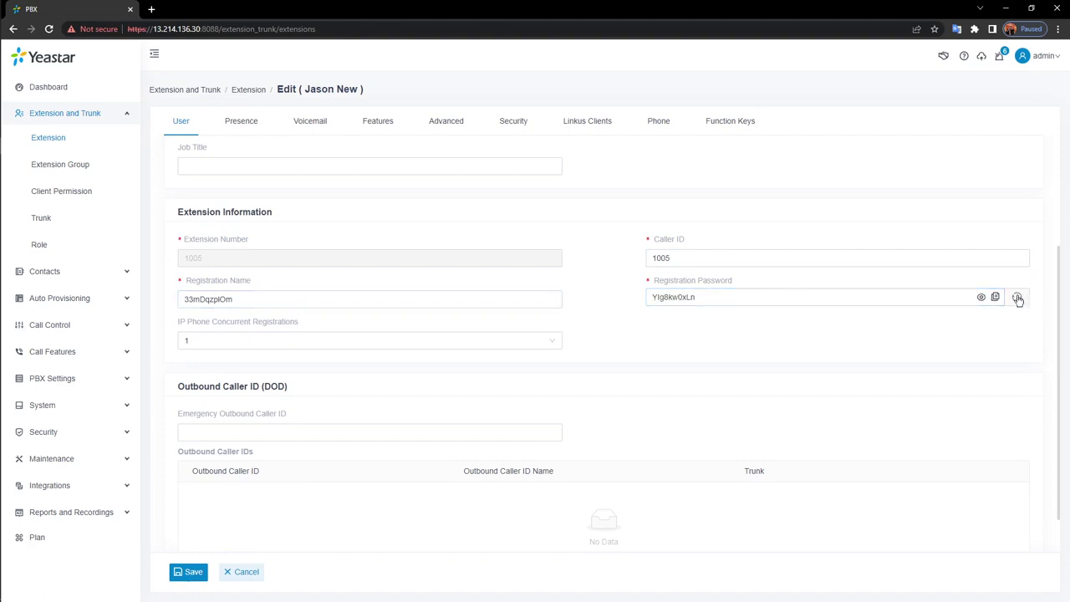
{"action": "left_click", "coordinate": [1018, 298]}
{"action": "double_click", "coordinate": [1018, 298]}
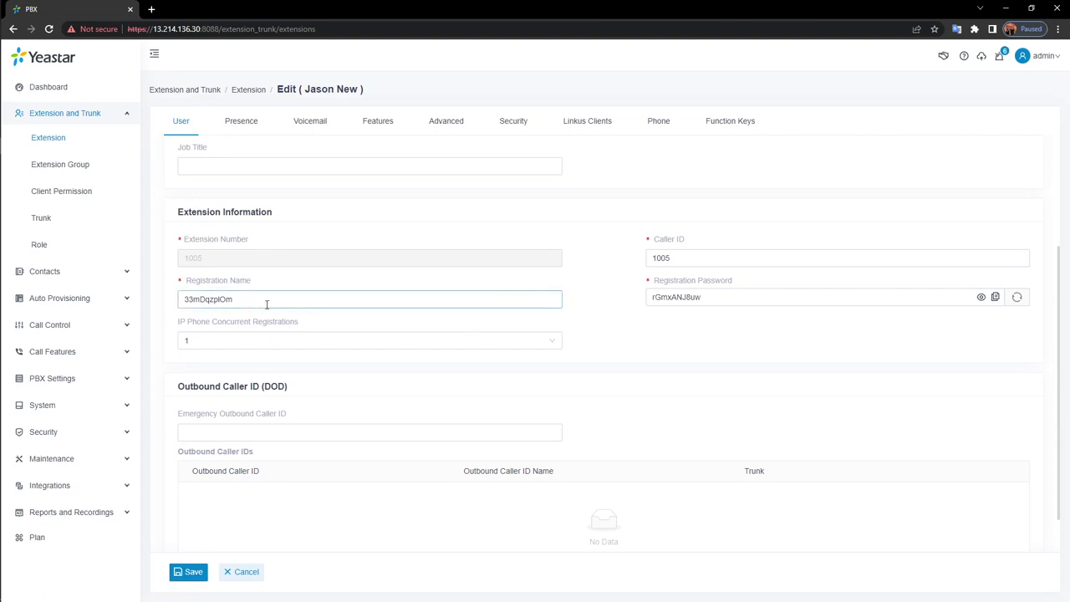
{"action": "left_click_drag", "start_coordinate": [300, 323], "coordinate": [178, 320]}
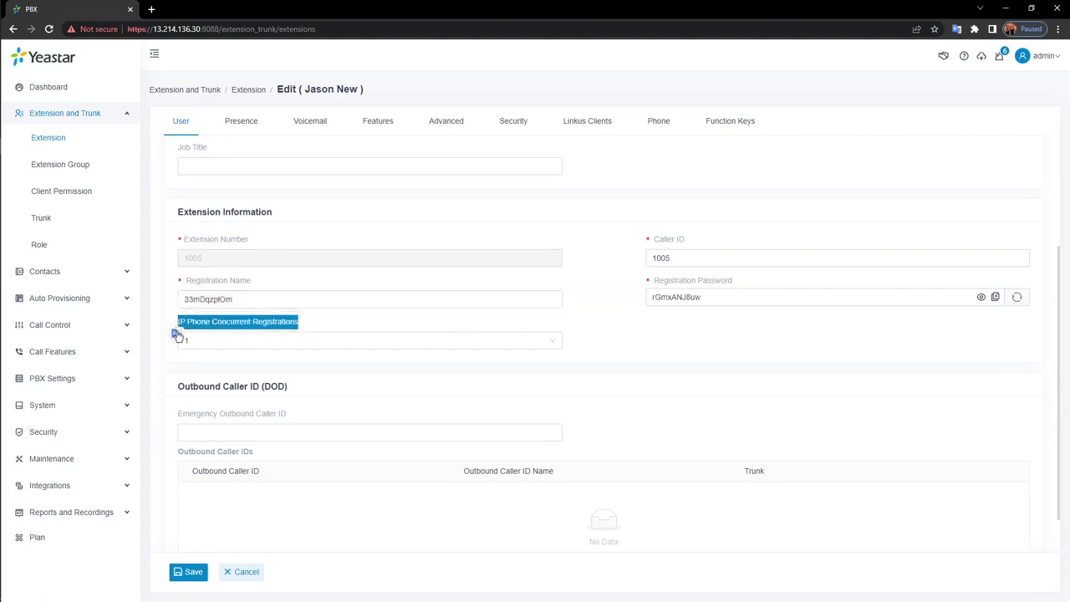
{"action": "left_click", "coordinate": [623, 349]}
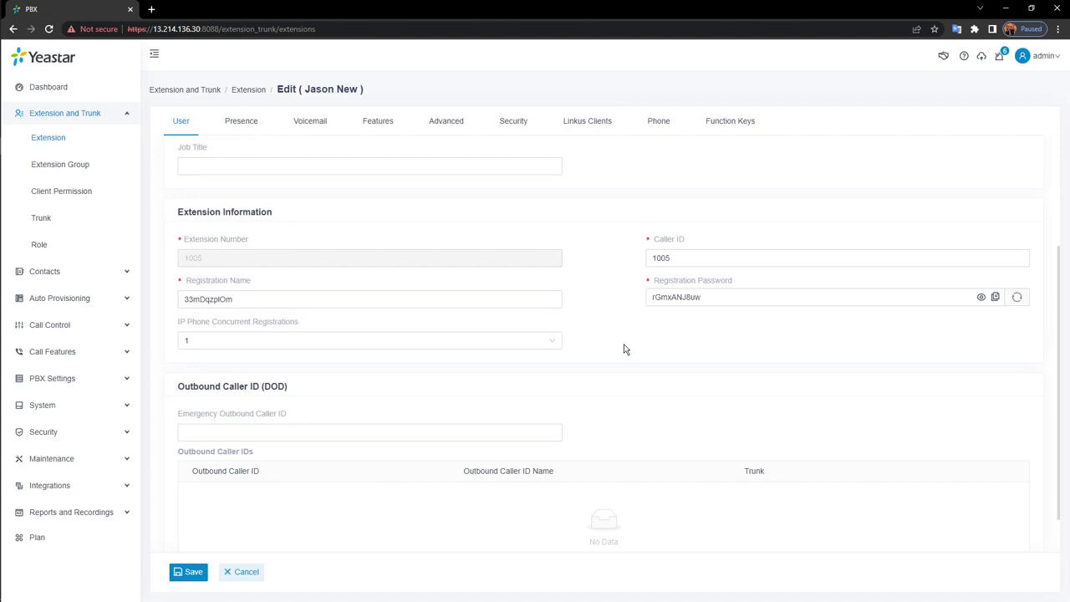
Change extension 1005's IP Phone Concurrent Registrations from 1 to 3
{"action": "left_click", "coordinate": [543, 342]}
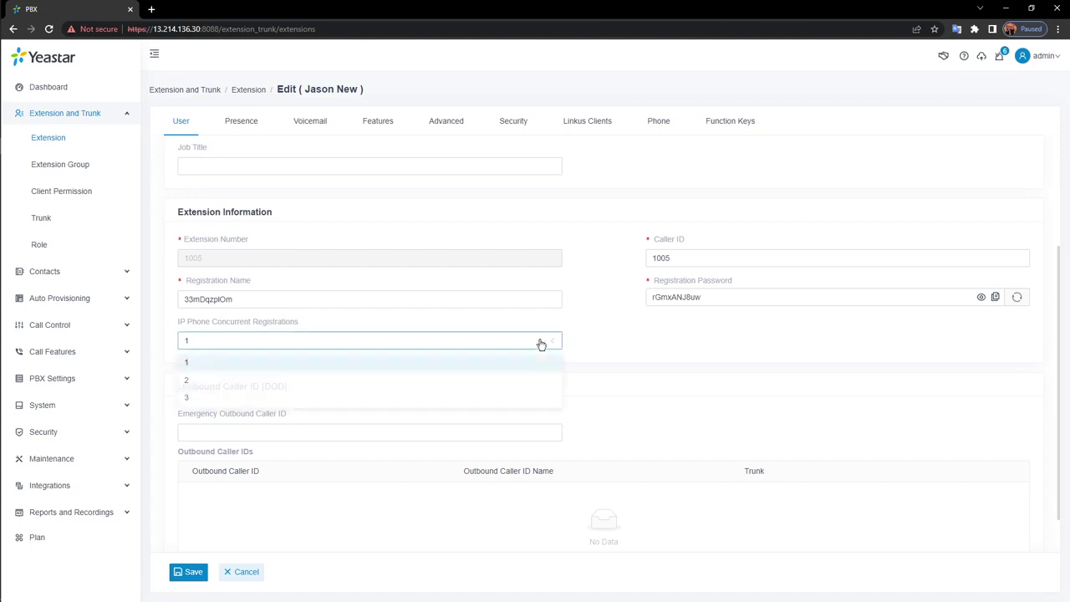
{"action": "left_click", "coordinate": [209, 401]}
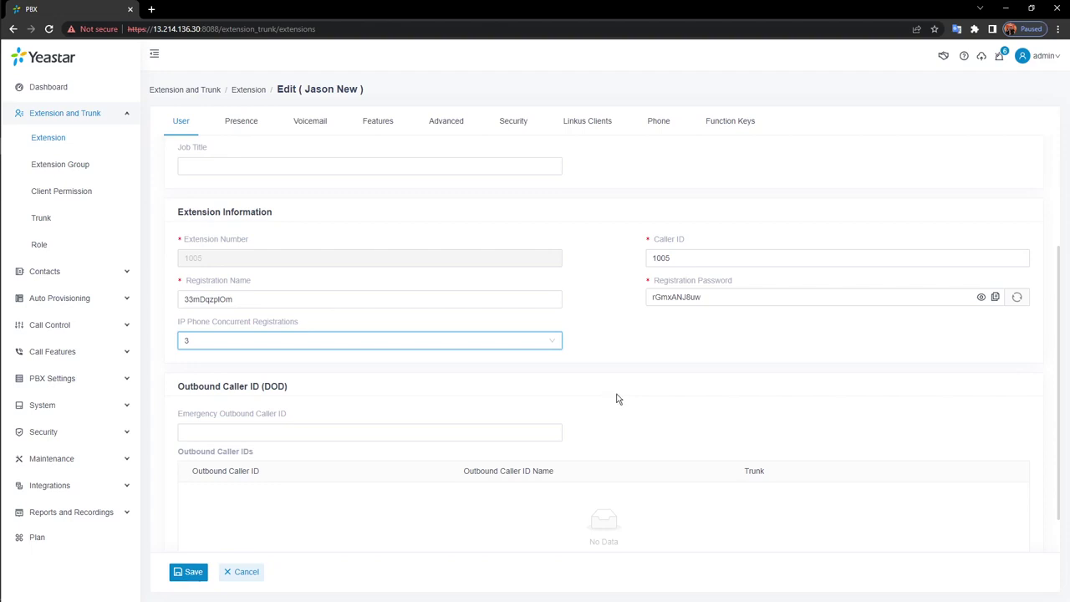
{"action": "left_click", "coordinate": [616, 399]}
{"action": "scroll", "coordinate": [615, 399], "scroll_direction": "down", "scroll_amount": 1}
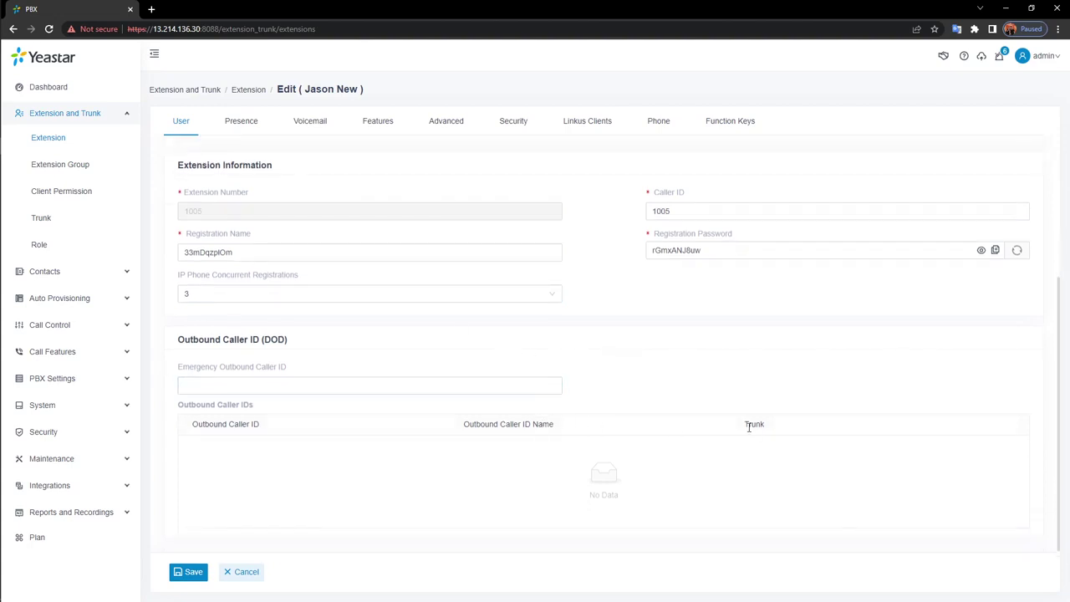
{"action": "scroll", "coordinate": [742, 437], "scroll_direction": "up", "scroll_amount": 5}
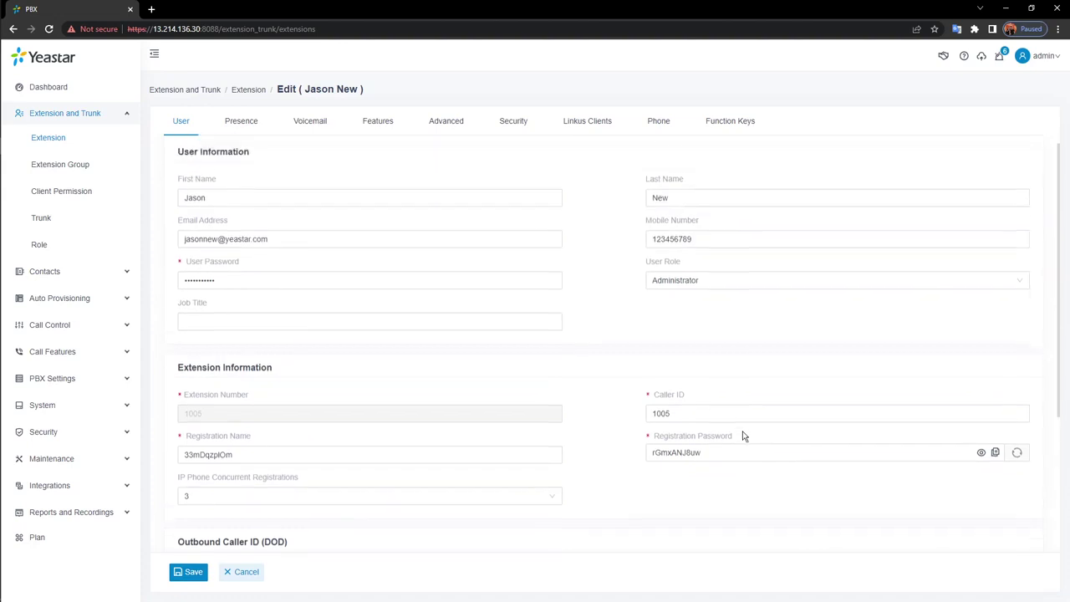
On the Presence tab, set the Available presence information to 'Hey! Sup?'
{"action": "left_click", "coordinate": [241, 125]}
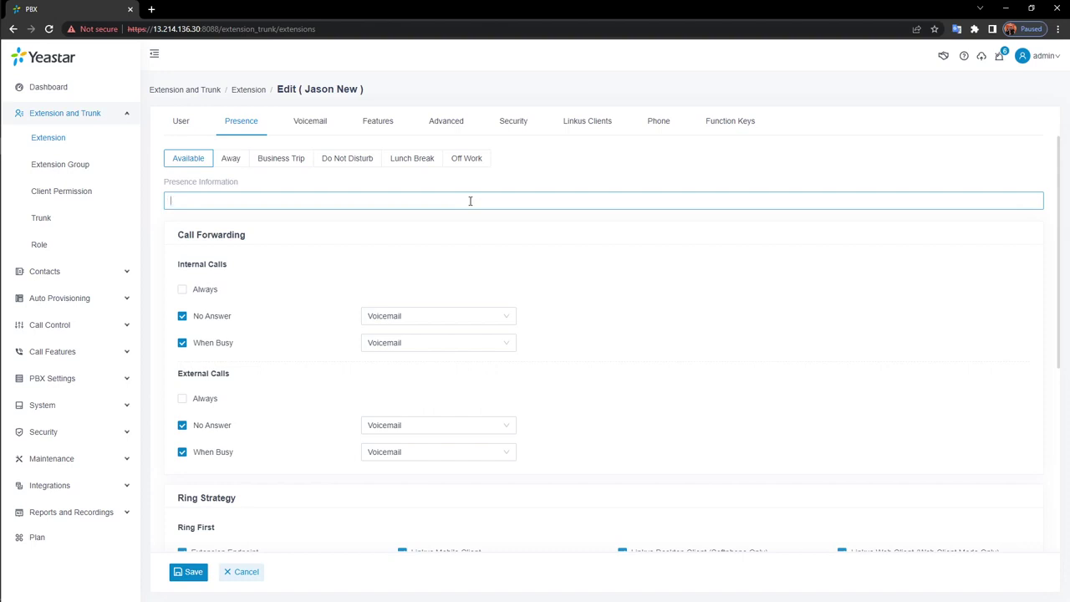
{"action": "type", "text": "Hey "}
{"action": "type", "text": "1"}
{"action": "type", "text": "! "}
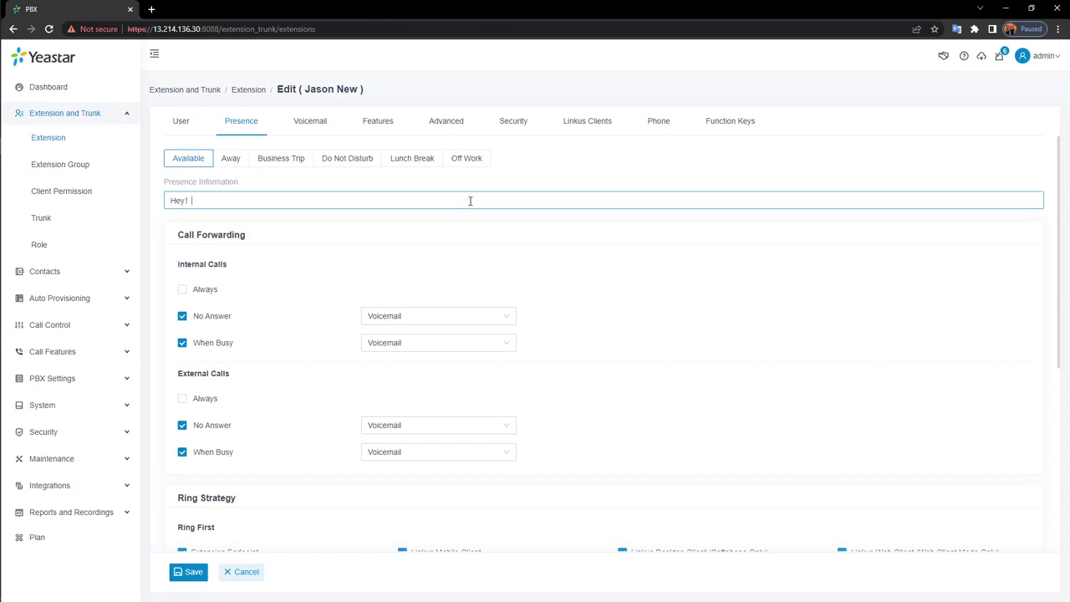
{"action": "type", "text": "Sup?"}
{"action": "key", "text": "BackSpace"}
{"action": "key", "text": "BackSpace"}
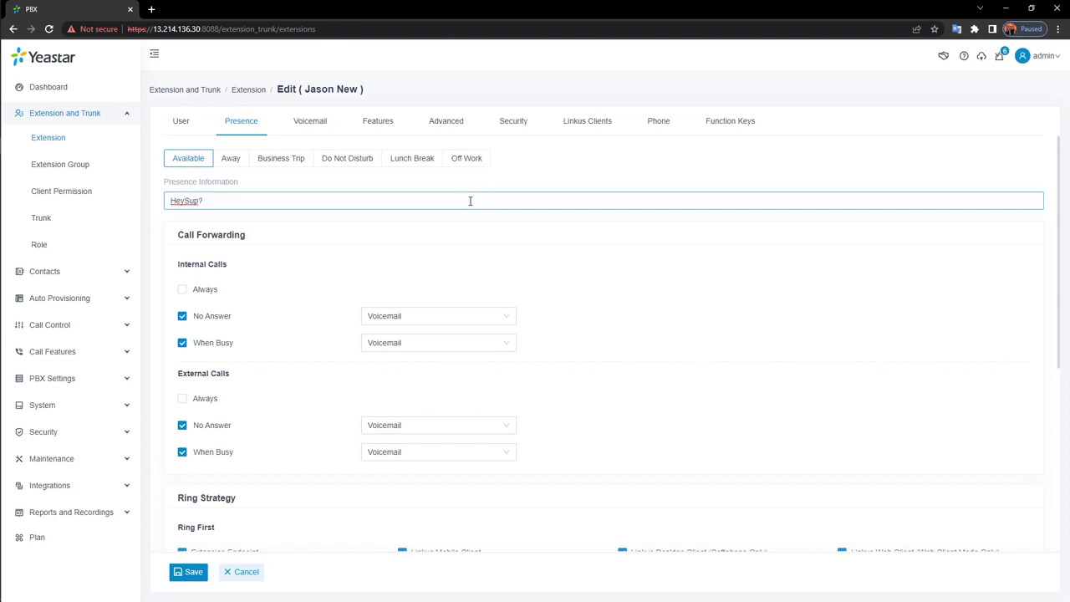
{"action": "type", "text": "!"}
{"action": "left_click_drag", "start_coordinate": [227, 196], "coordinate": [167, 199]}
{"action": "left_click", "coordinate": [259, 224]}
{"action": "left_click", "coordinate": [355, 166]}
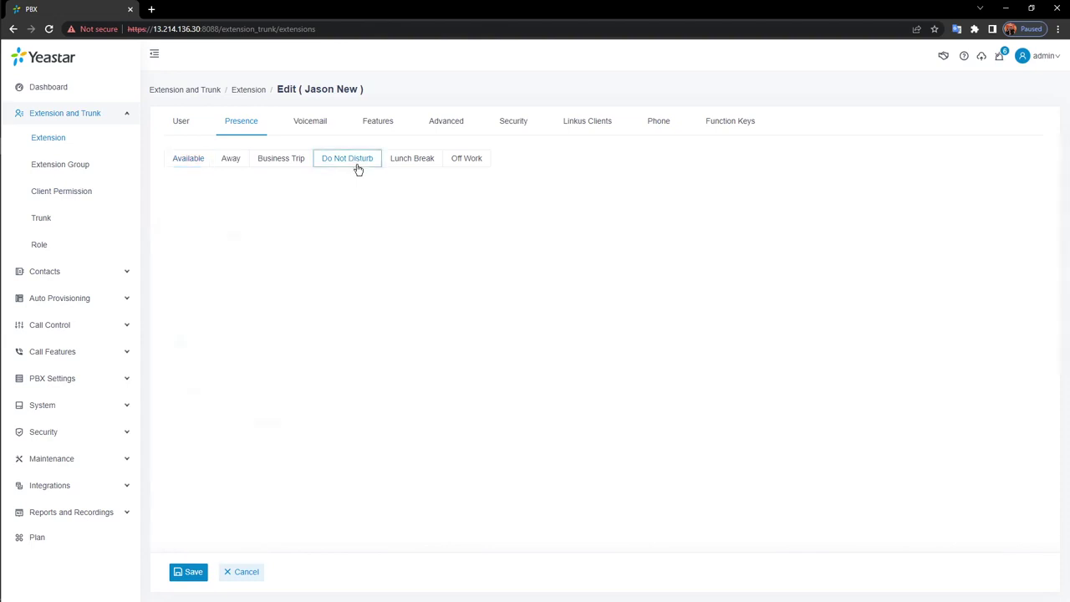
{"action": "left_click", "coordinate": [354, 204]}
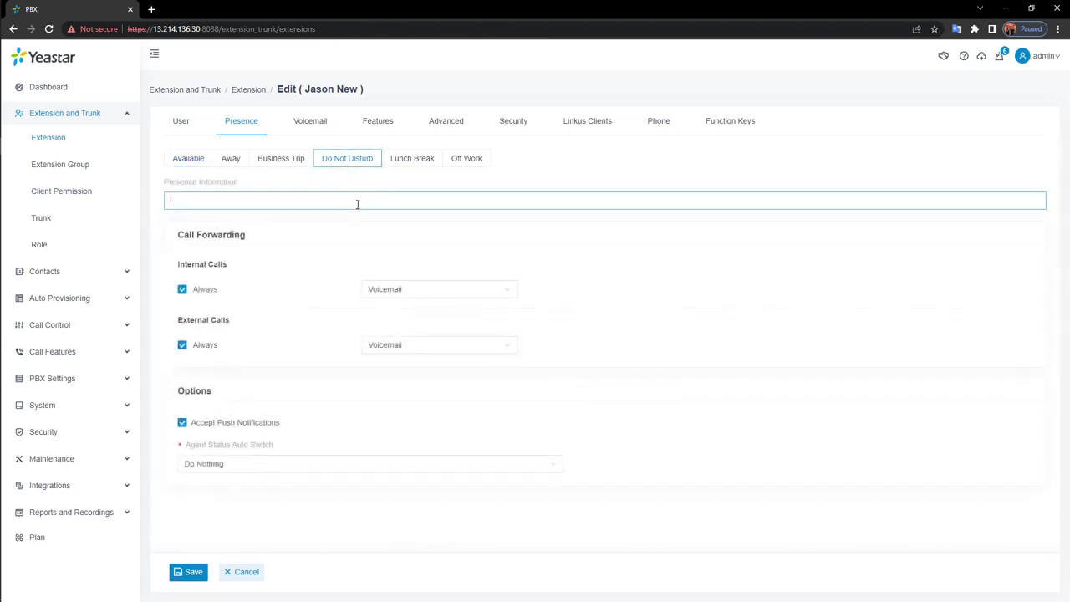
{"action": "left_click", "coordinate": [188, 161]}
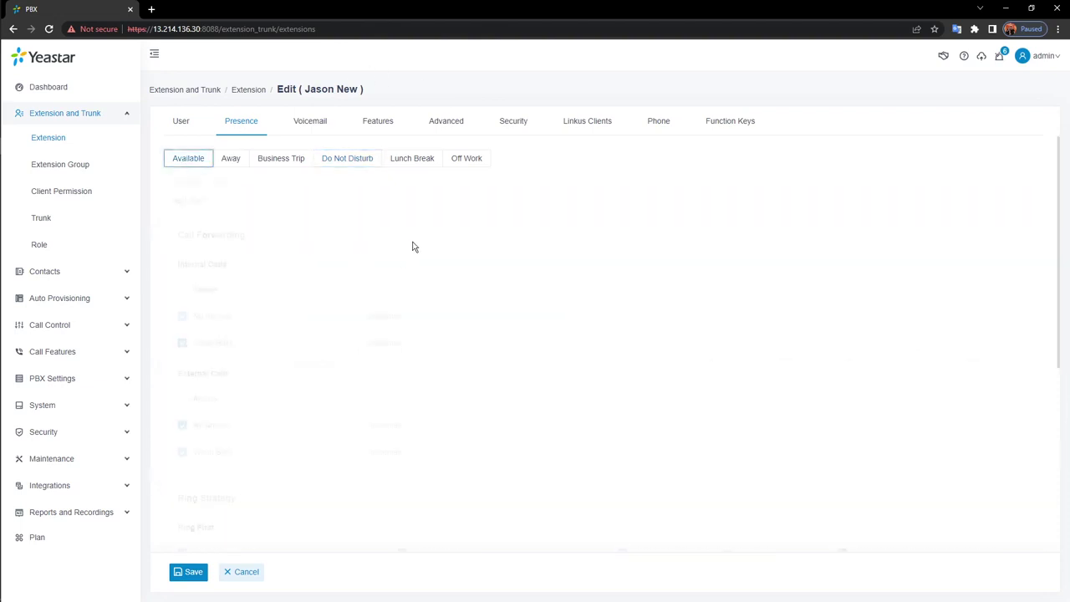
{"action": "scroll", "coordinate": [308, 238], "scroll_direction": "down", "scroll_amount": 1}
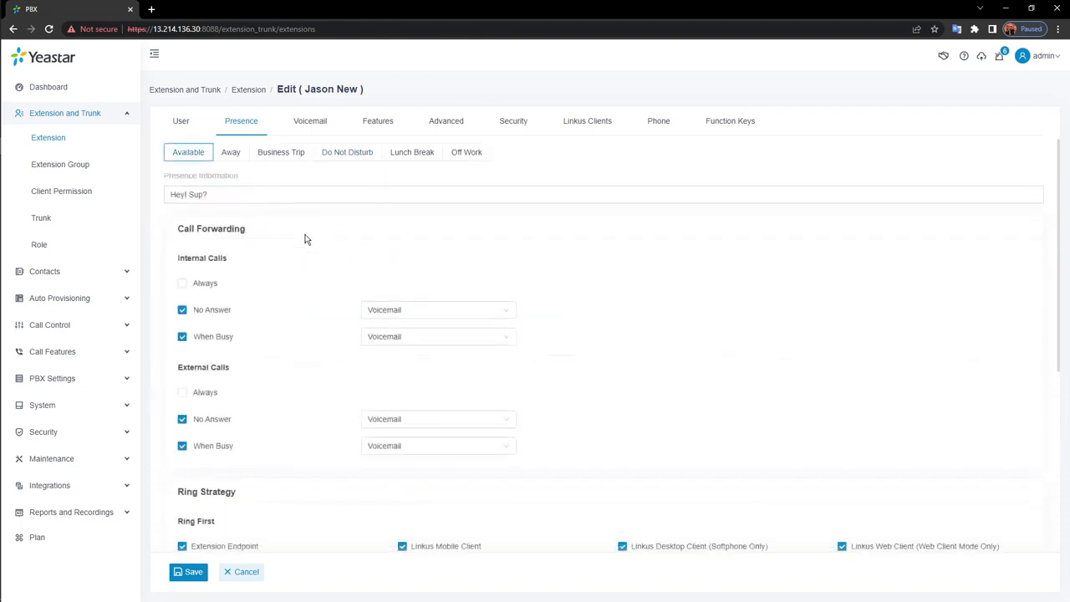
Check the destinations for unanswered internal calls, keeping Voicemail as the forward target
{"action": "triple_click", "coordinate": [251, 178]}
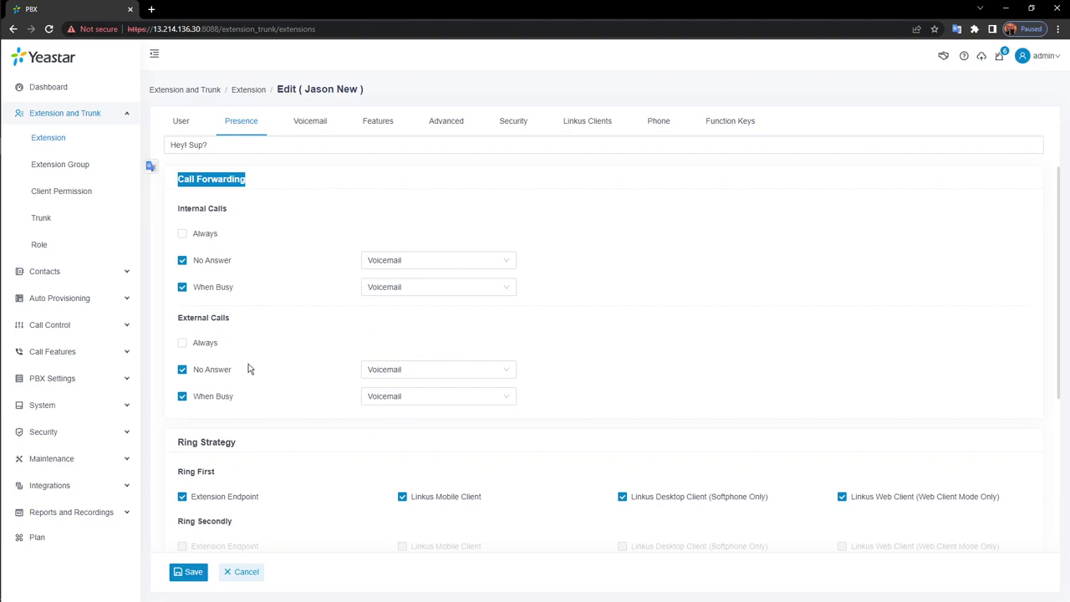
{"action": "left_click", "coordinate": [509, 267]}
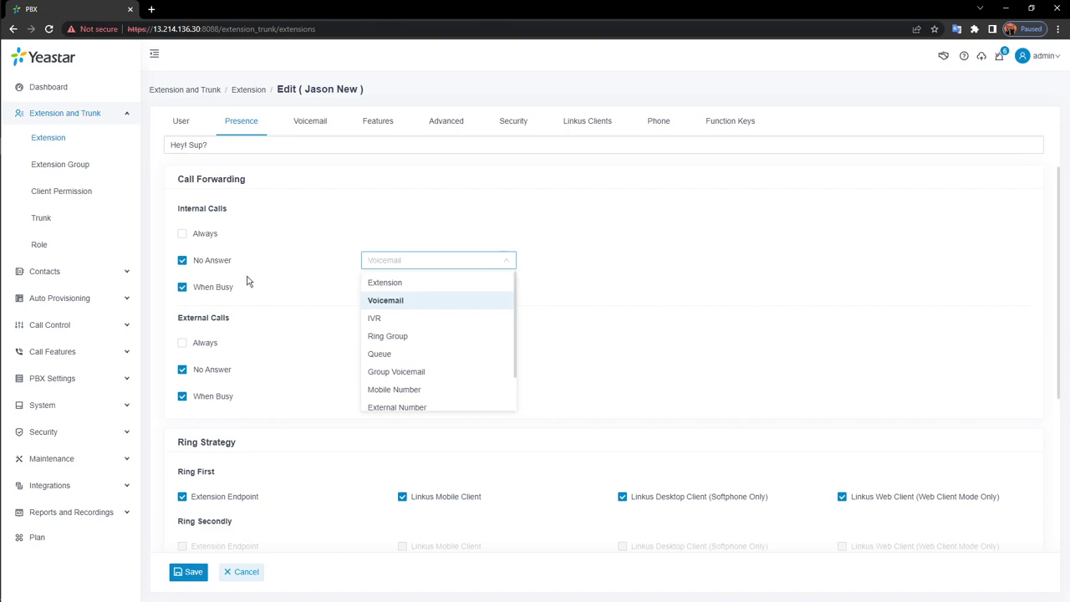
{"action": "mouse_move", "coordinate": [222, 267]}
{"action": "scroll", "coordinate": [475, 331], "scroll_direction": "down", "scroll_amount": 1}
{"action": "scroll", "coordinate": [475, 331], "scroll_direction": "down", "scroll_amount": 1}
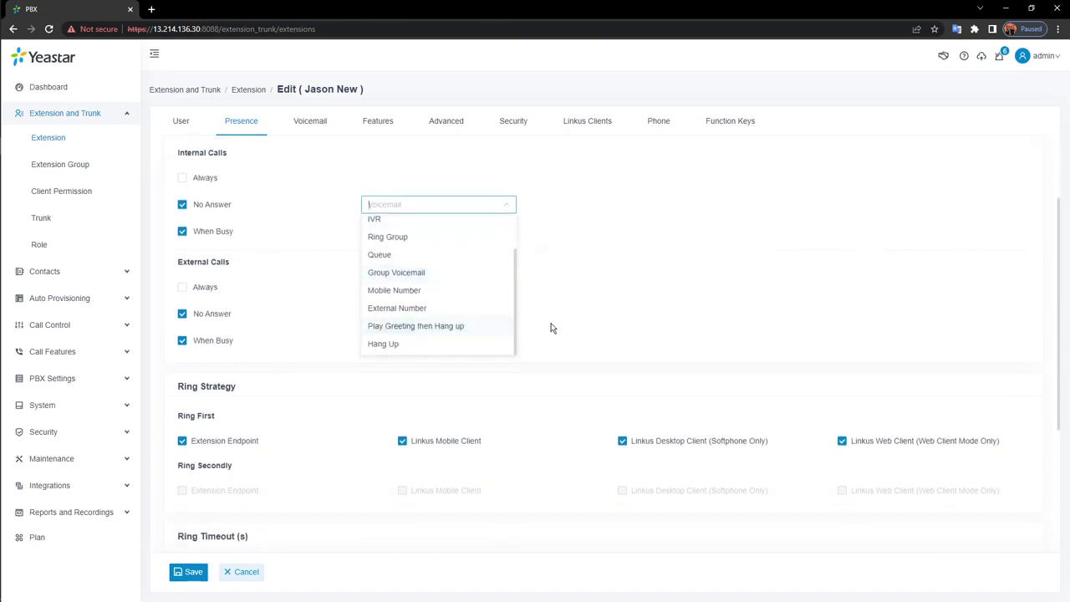
{"action": "left_click", "coordinate": [627, 332]}
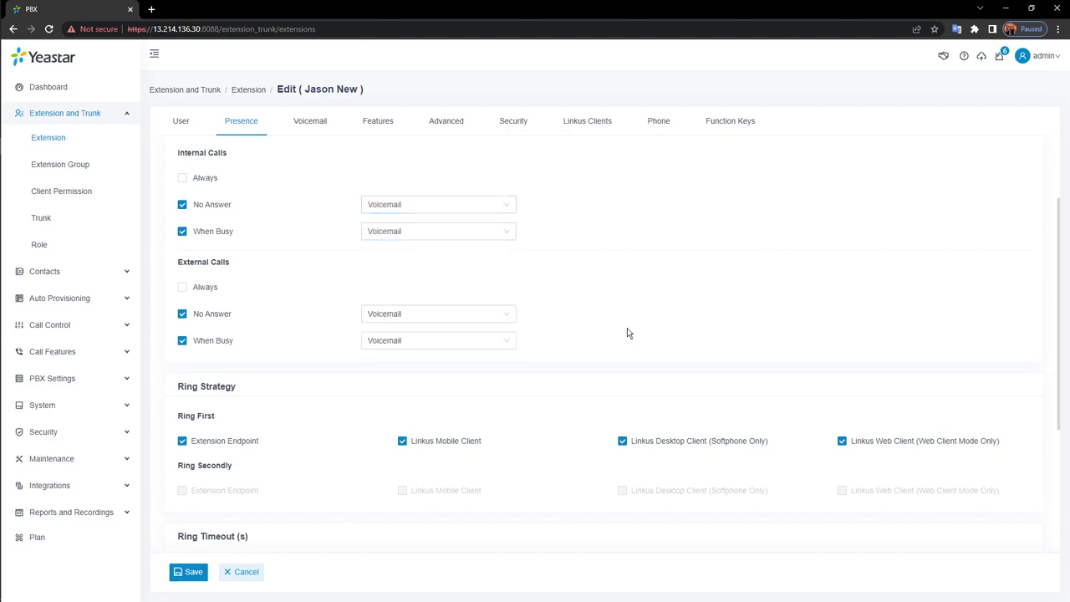
Enable ringing the mobile number simultaneously, then show the Voicemail settings
{"action": "scroll", "coordinate": [601, 334], "scroll_direction": "down", "scroll_amount": 1}
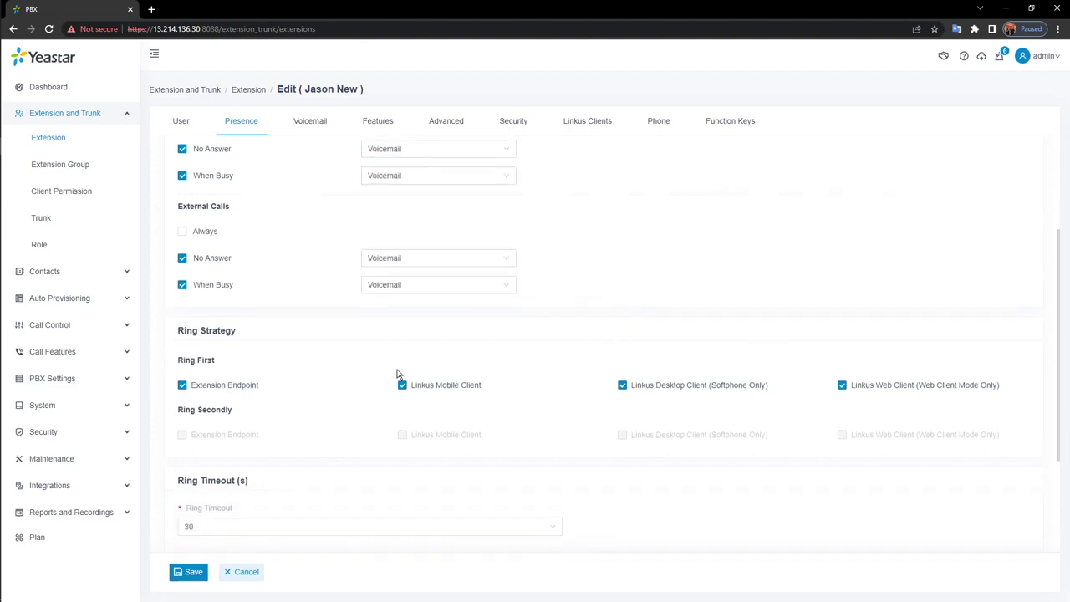
{"action": "scroll", "coordinate": [399, 369], "scroll_direction": "down", "scroll_amount": 1}
{"action": "scroll", "coordinate": [403, 361], "scroll_direction": "down", "scroll_amount": 2}
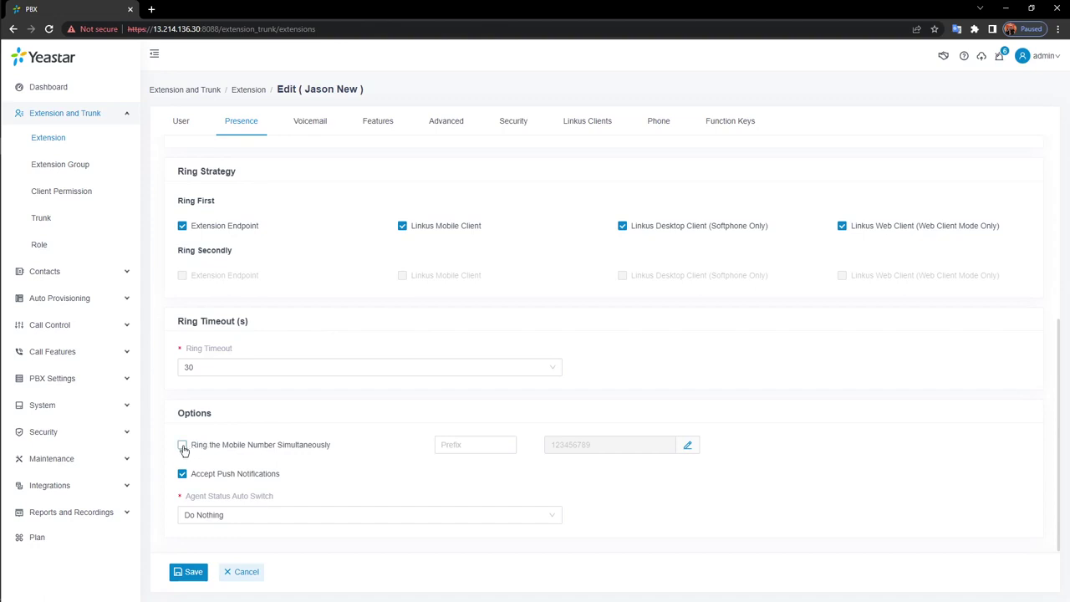
{"action": "left_click", "coordinate": [182, 446]}
{"action": "scroll", "coordinate": [363, 238], "scroll_direction": "up", "scroll_amount": 4}
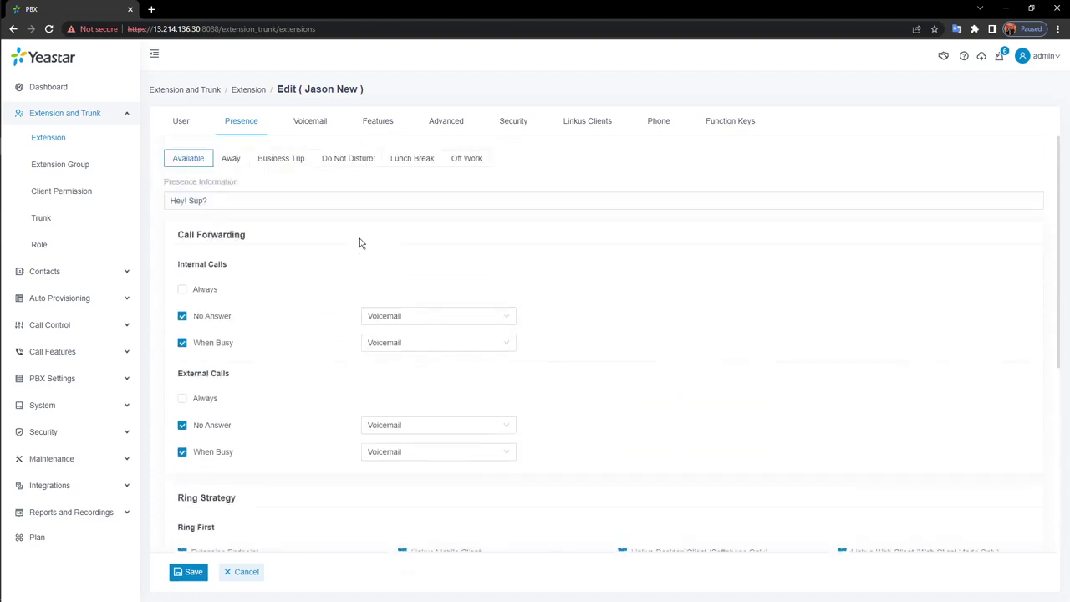
{"action": "left_click", "coordinate": [316, 127]}
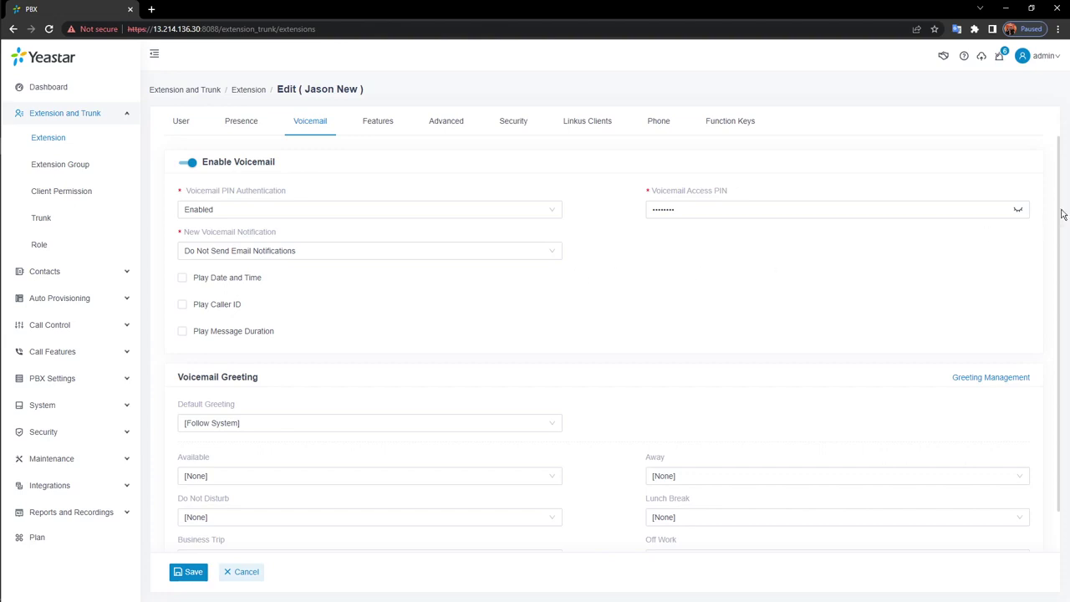
Reveal extension 1005's voicemail access PIN and keep new-voicemail notification at Do Not Send Email Notifications
{"action": "left_click", "coordinate": [1017, 209]}
{"action": "left_click", "coordinate": [502, 250]}
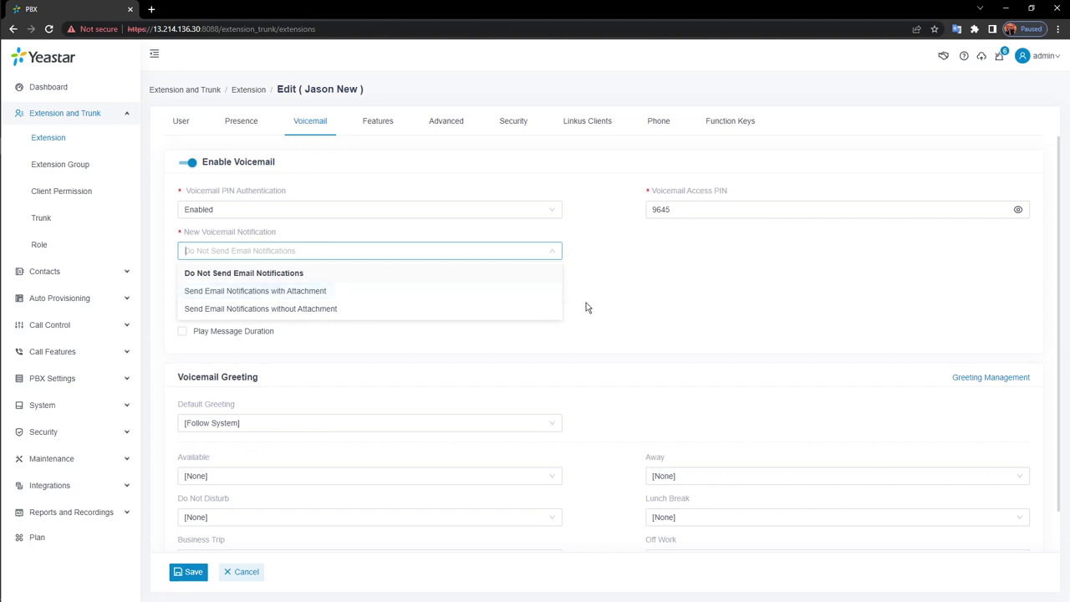
{"action": "left_click", "coordinate": [585, 266]}
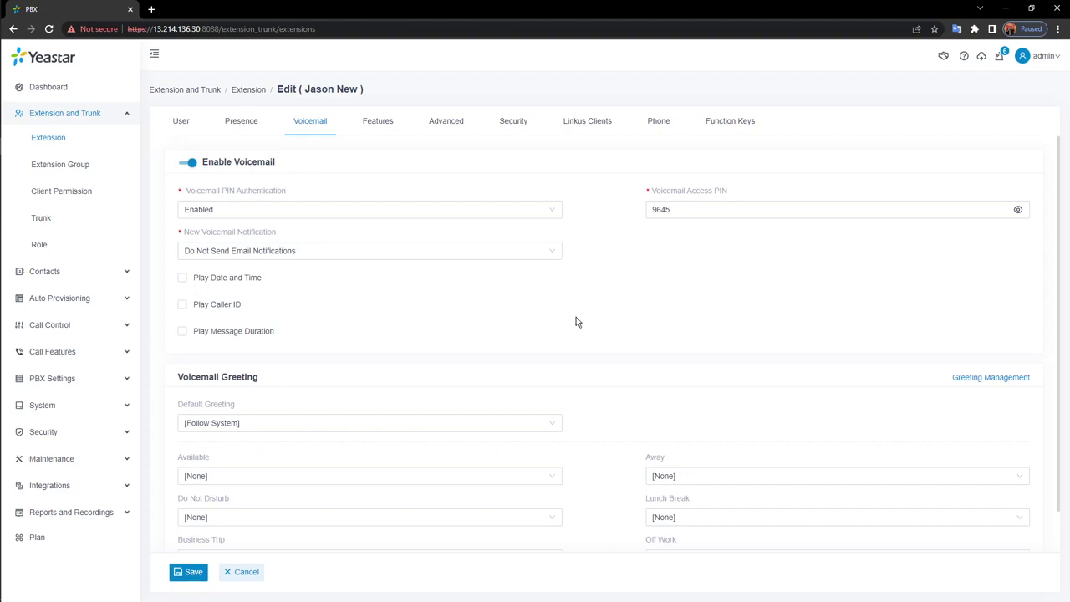
{"action": "scroll", "coordinate": [574, 321], "scroll_direction": "down", "scroll_amount": 1}
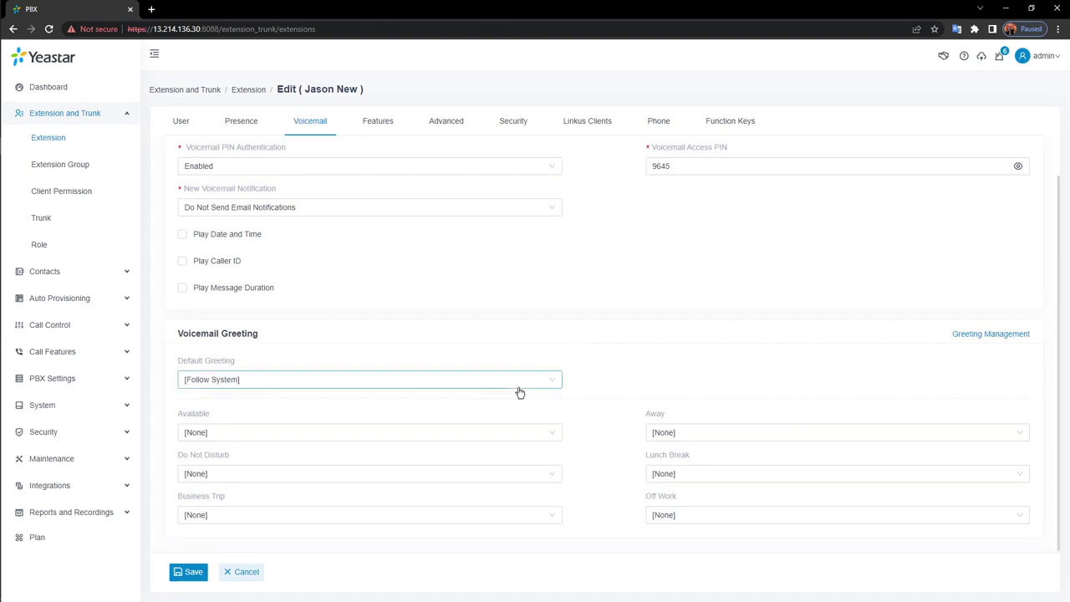
Look at Record New Greeting in voicemail greeting management, then close it without recording
{"action": "left_click", "coordinate": [974, 337]}
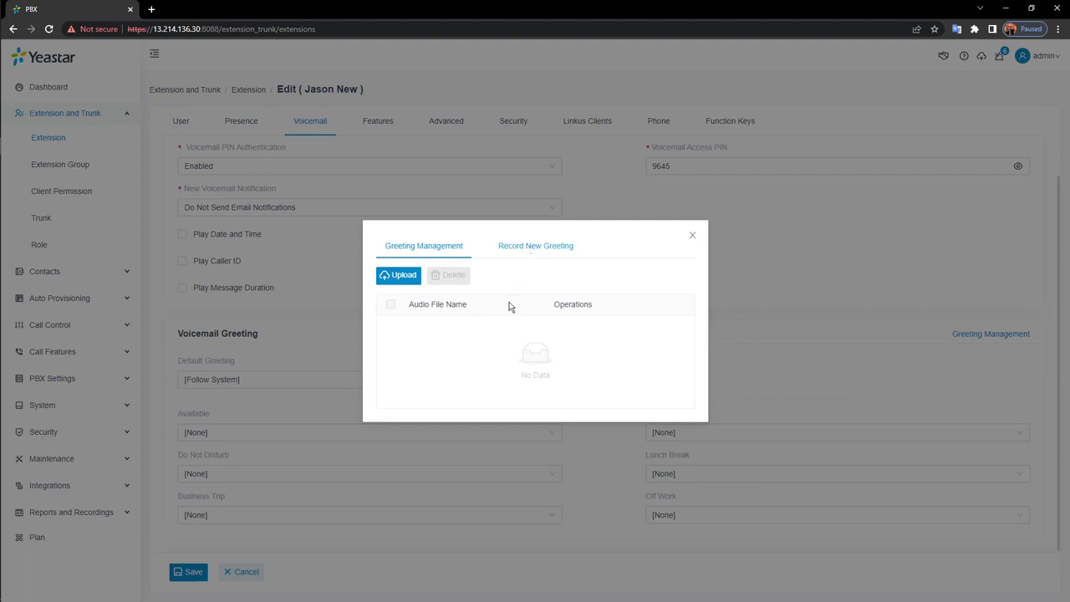
{"action": "left_click", "coordinate": [533, 258]}
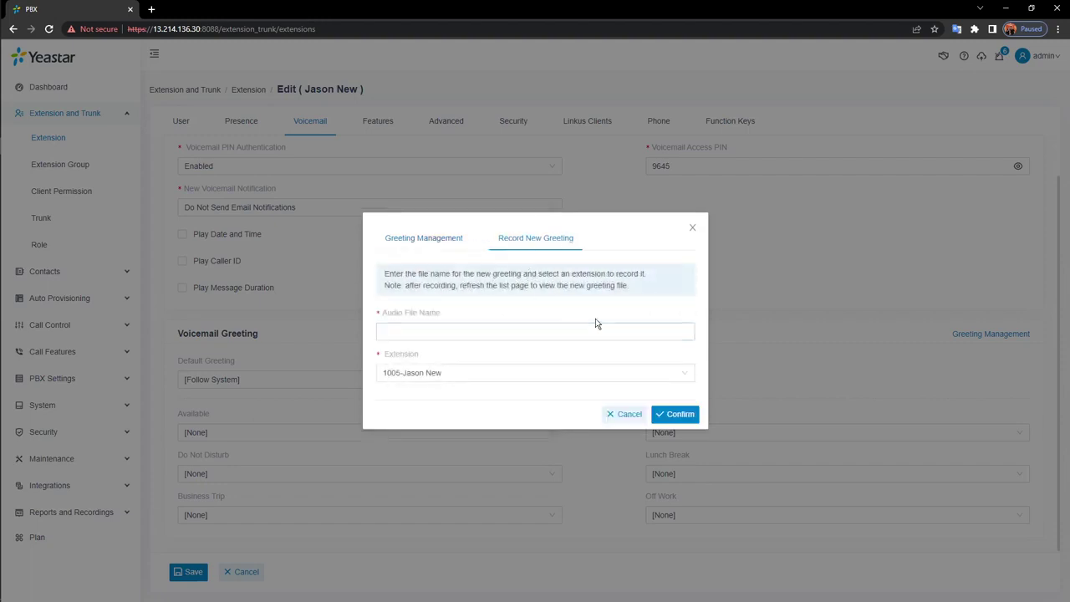
{"action": "left_click", "coordinate": [693, 229]}
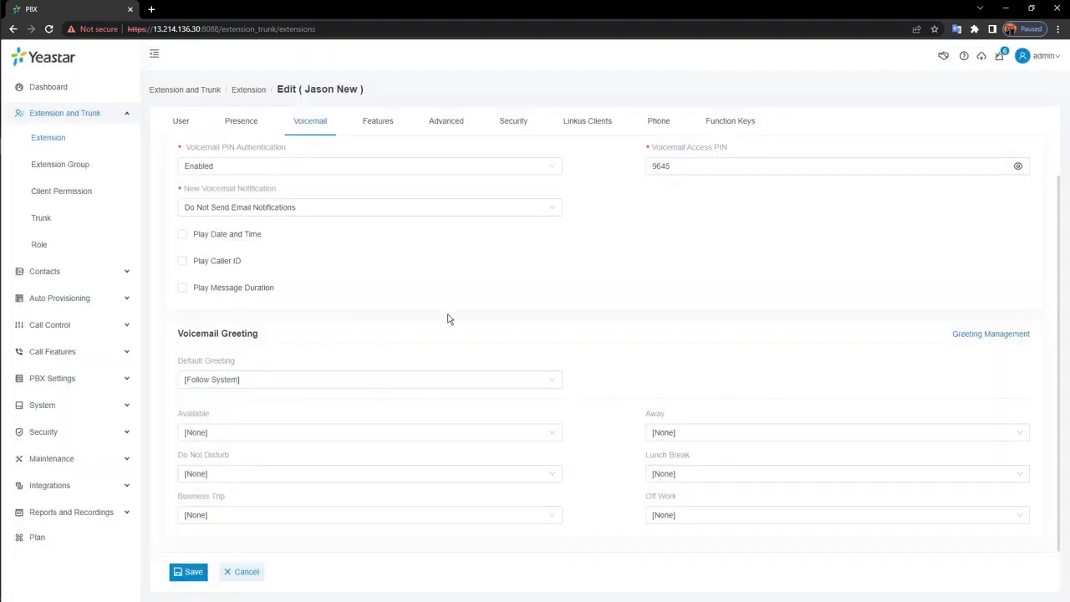
Start a Record New greeting for Available status, cancel it, and go to Features
{"action": "left_click", "coordinate": [381, 432]}
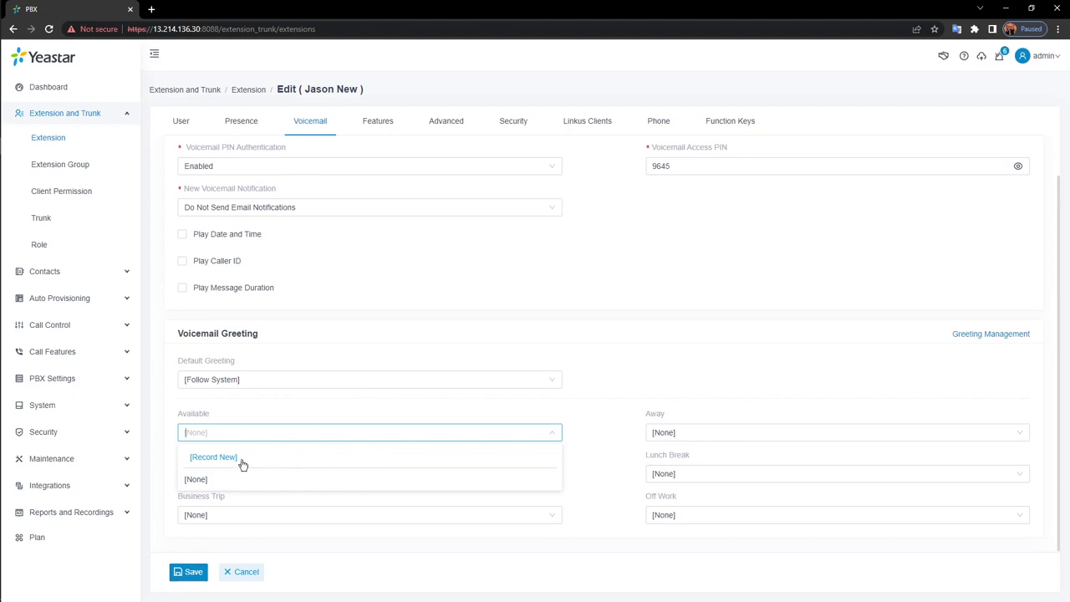
{"action": "left_click", "coordinate": [214, 457]}
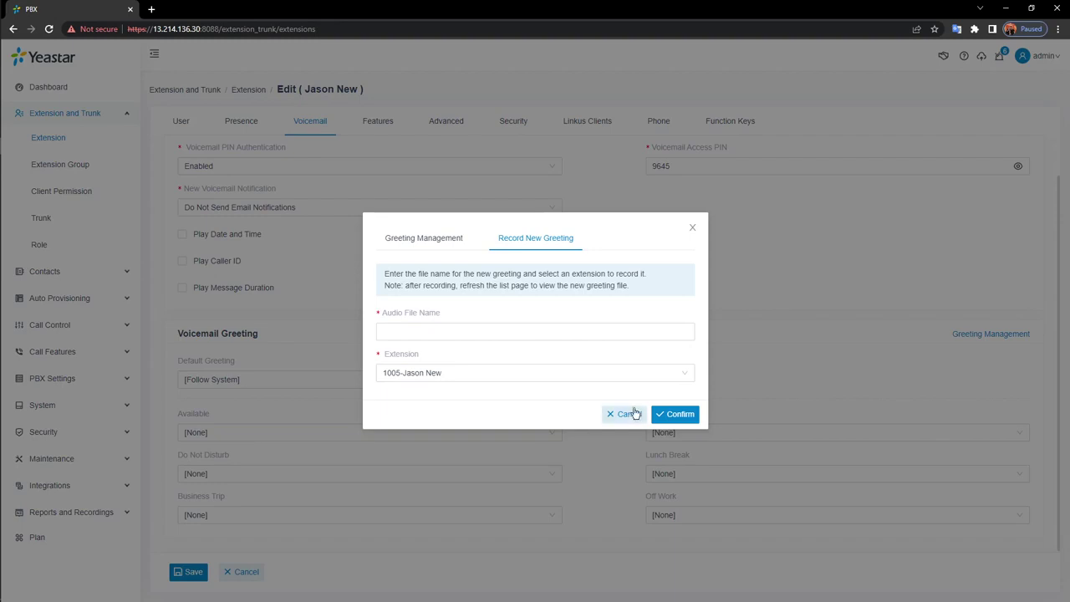
{"action": "left_click", "coordinate": [635, 413]}
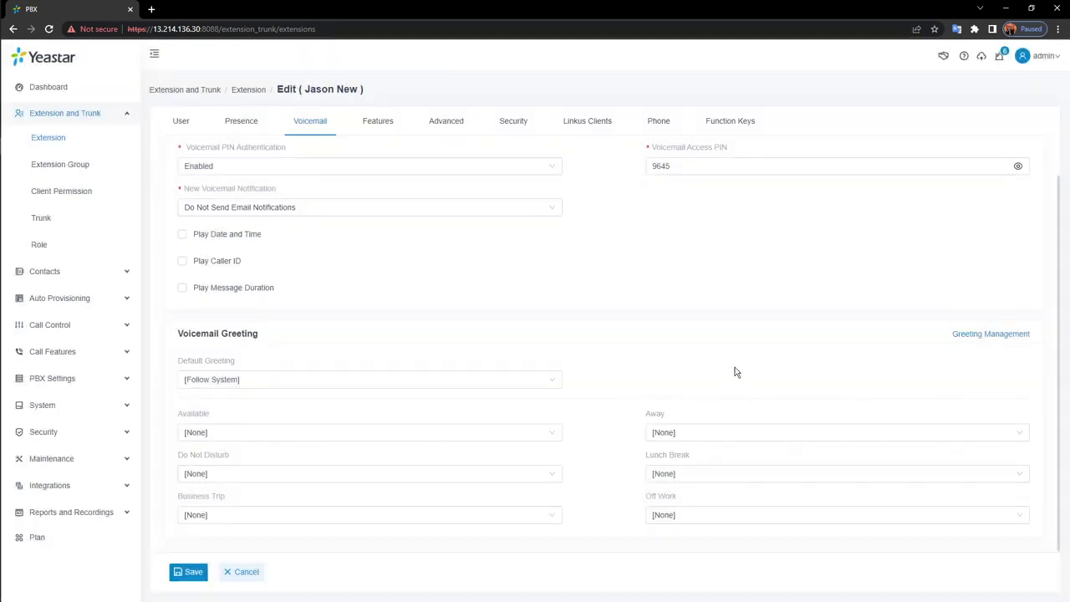
{"action": "left_click", "coordinate": [375, 127]}
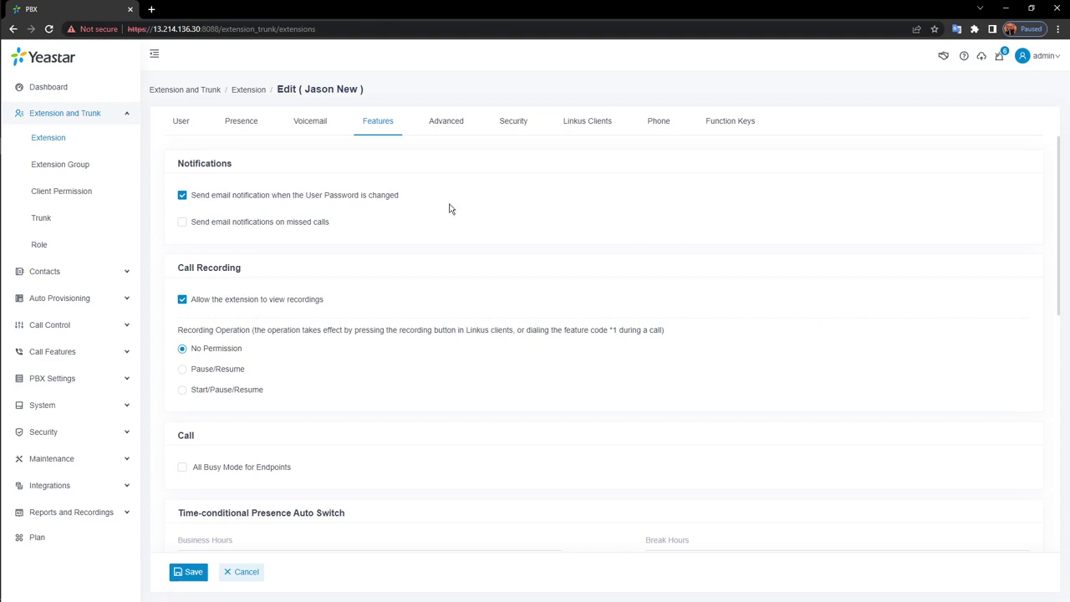
Set Recording Operation to Start/Pause/Resume and enable All Busy Mode for Endpoints
{"action": "scroll", "coordinate": [380, 273], "scroll_direction": "down", "scroll_amount": 2}
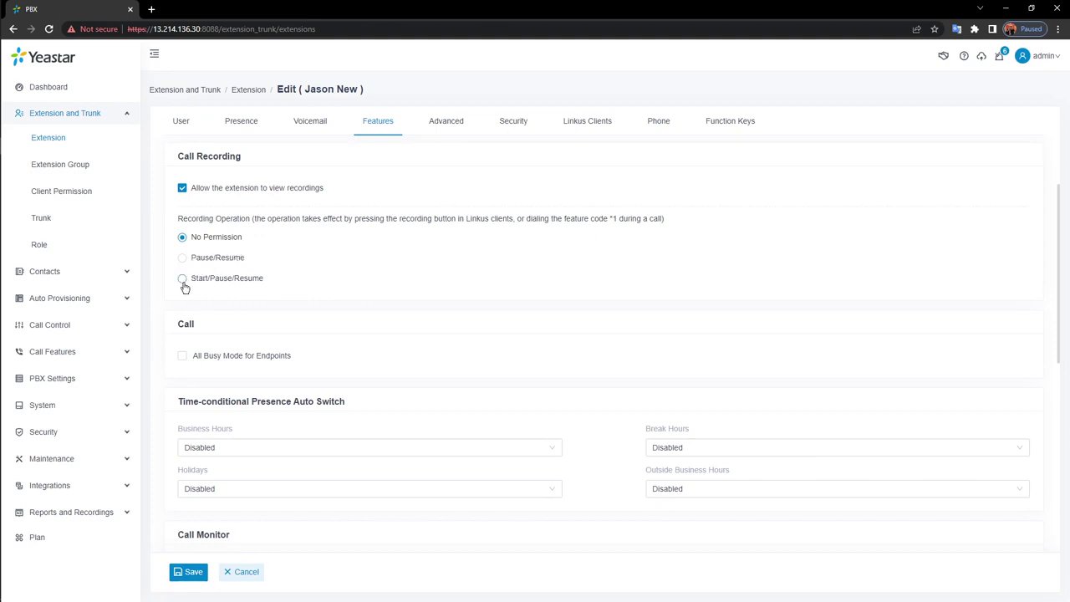
{"action": "left_click", "coordinate": [183, 283]}
{"action": "left_click", "coordinate": [189, 358]}
{"action": "left_click_drag", "start_coordinate": [180, 401], "coordinate": [353, 411]}
{"action": "left_click", "coordinate": [363, 419]}
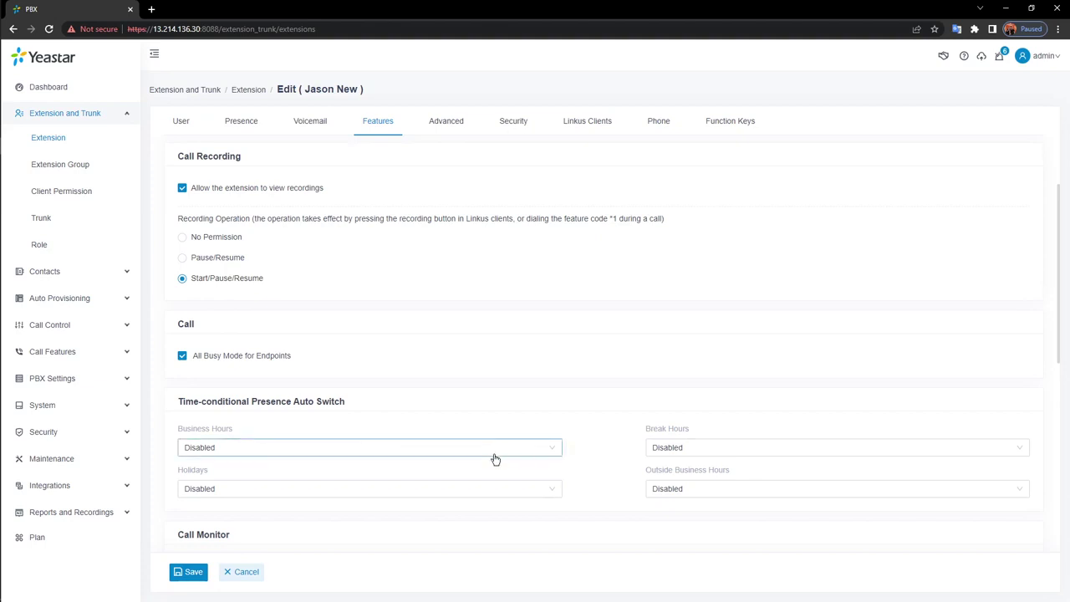
{"action": "scroll", "coordinate": [495, 458], "scroll_direction": "down", "scroll_amount": 1}
{"action": "left_click", "coordinate": [541, 391]}
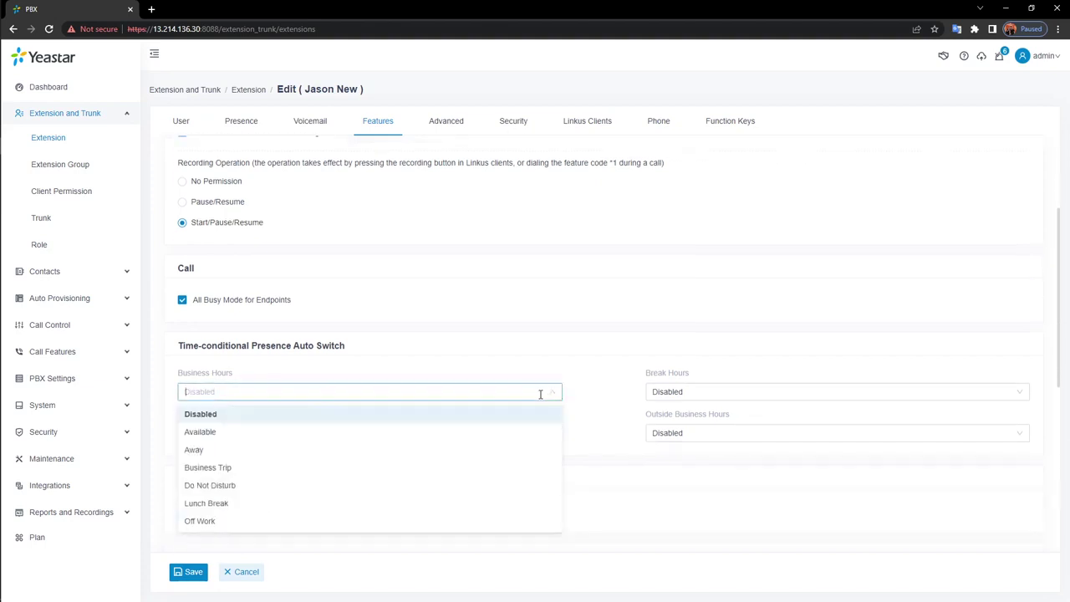
{"action": "left_click", "coordinate": [622, 452]}
{"action": "scroll", "coordinate": [623, 452], "scroll_direction": "down", "scroll_amount": 1}
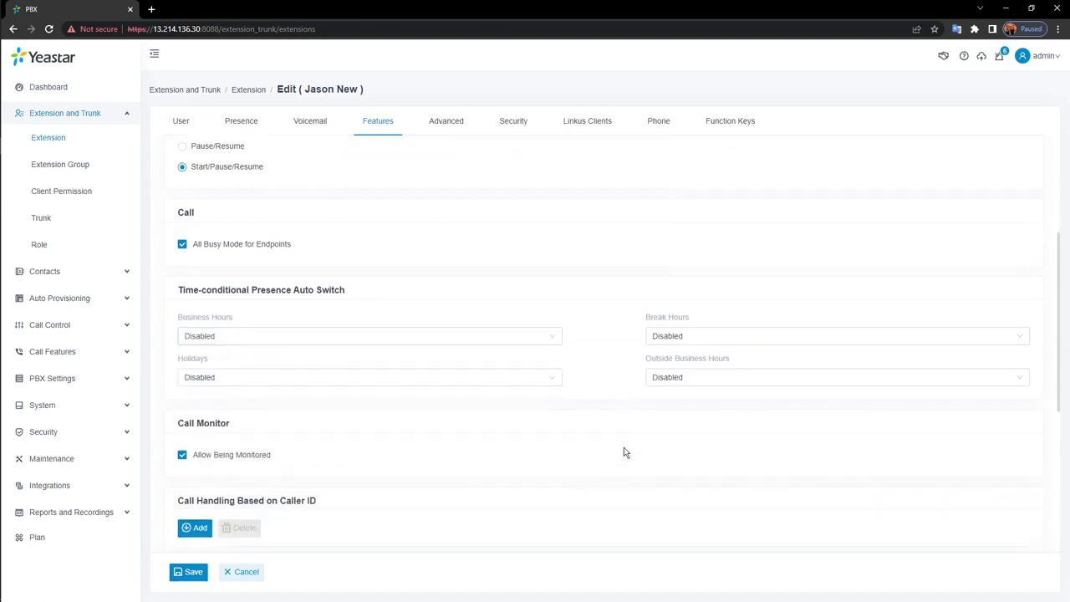
{"action": "mouse_move", "coordinate": [224, 463]}
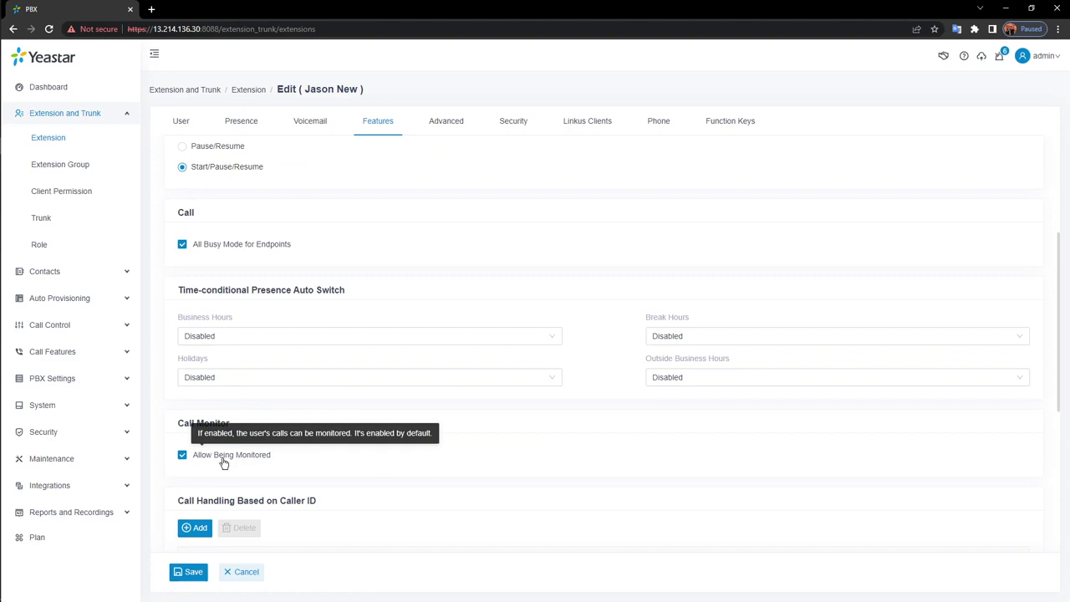
{"action": "scroll", "coordinate": [368, 476], "scroll_direction": "down", "scroll_amount": 2}
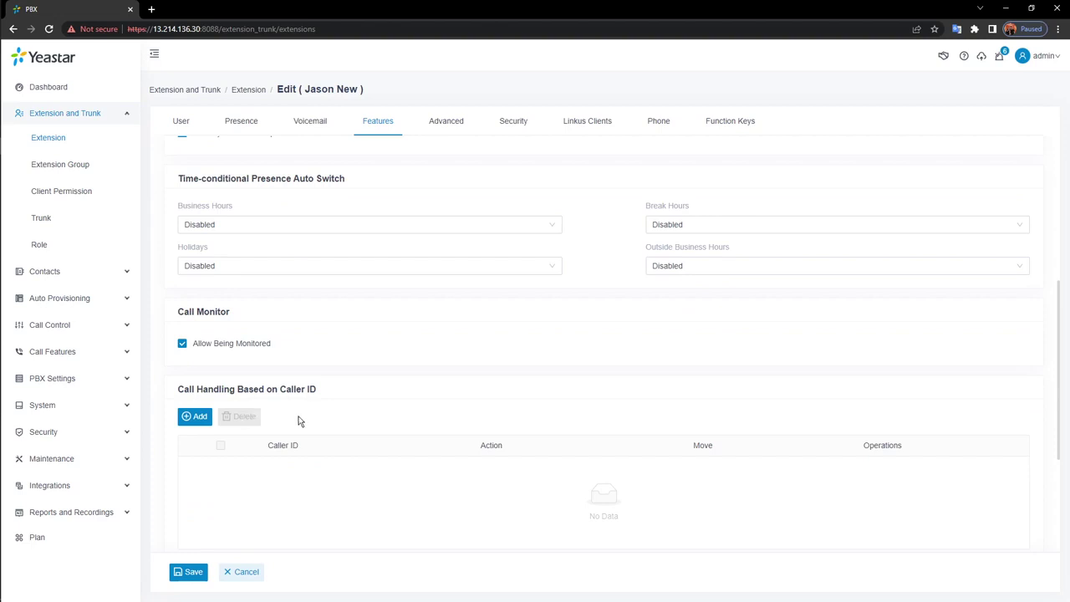
{"action": "scroll", "coordinate": [299, 419], "scroll_direction": "down", "scroll_amount": 1}
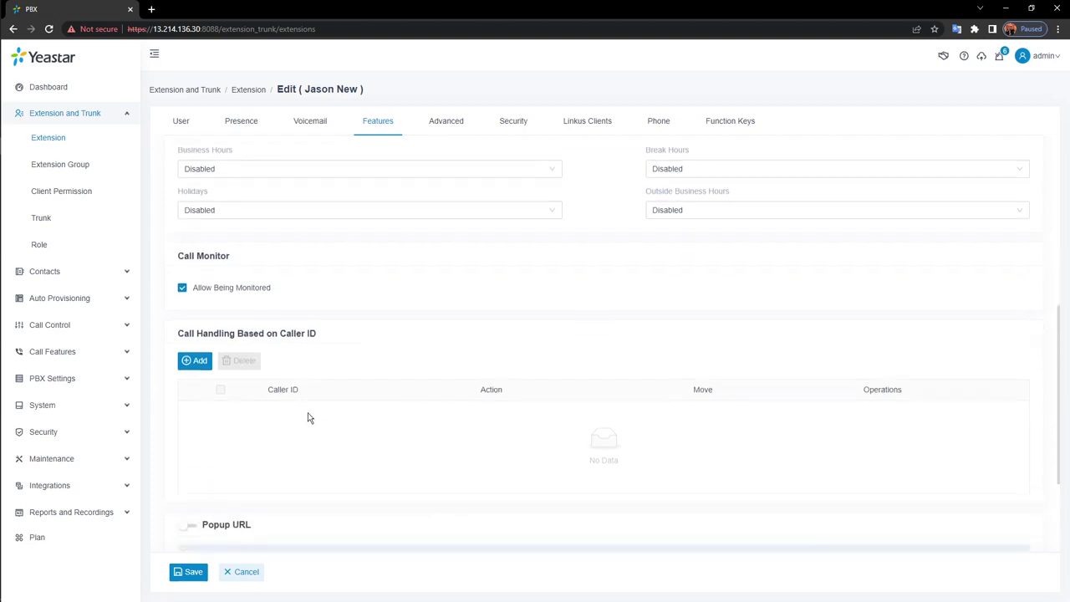
{"action": "scroll", "coordinate": [308, 418], "scroll_direction": "up", "scroll_amount": 1}
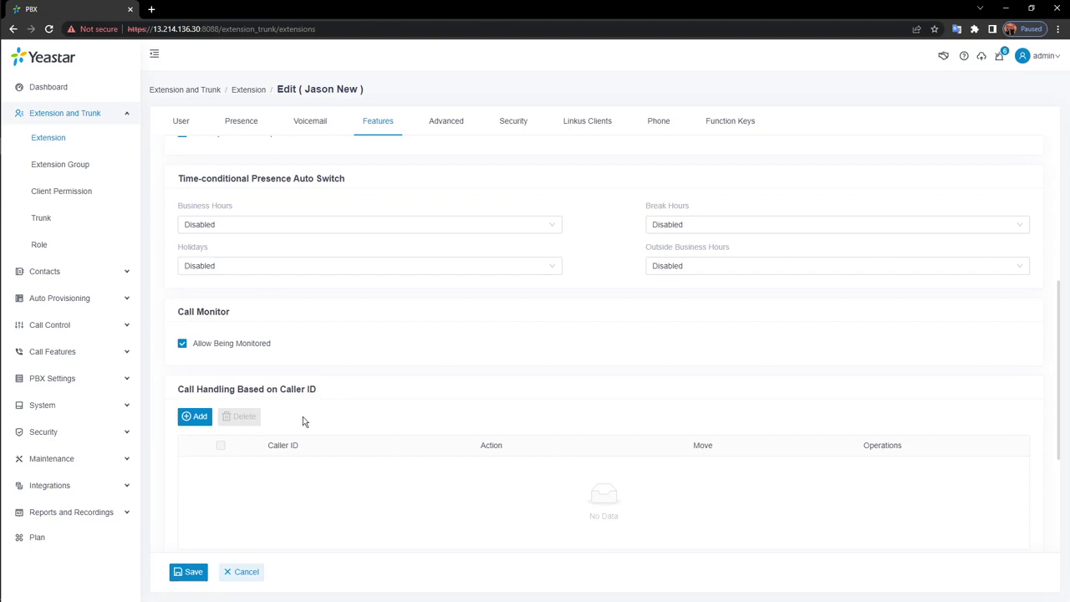
{"action": "left_click", "coordinate": [199, 418]}
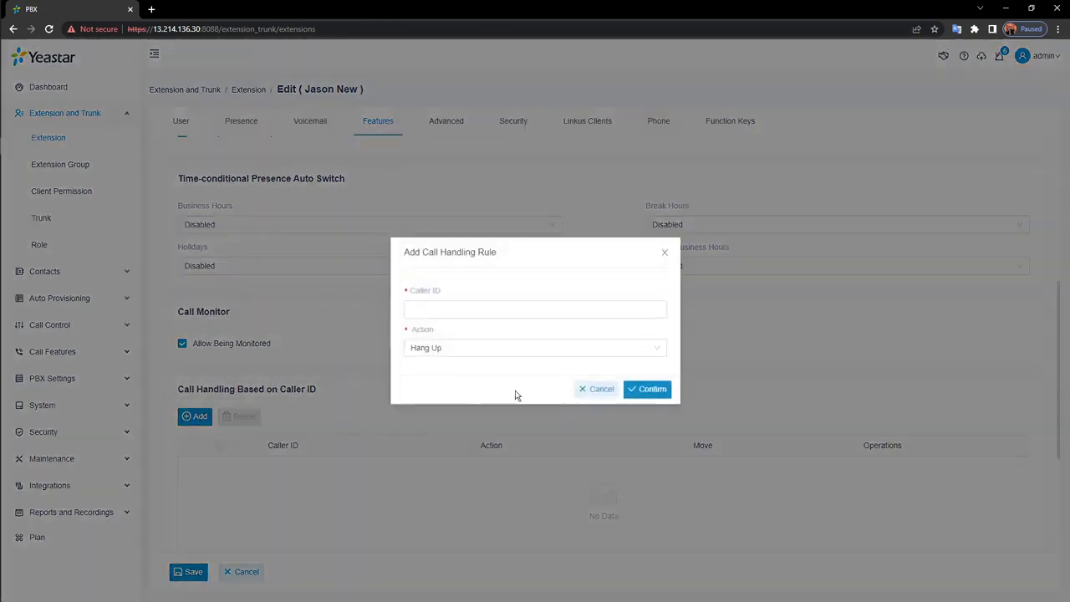
{"action": "left_click", "coordinate": [583, 353]}
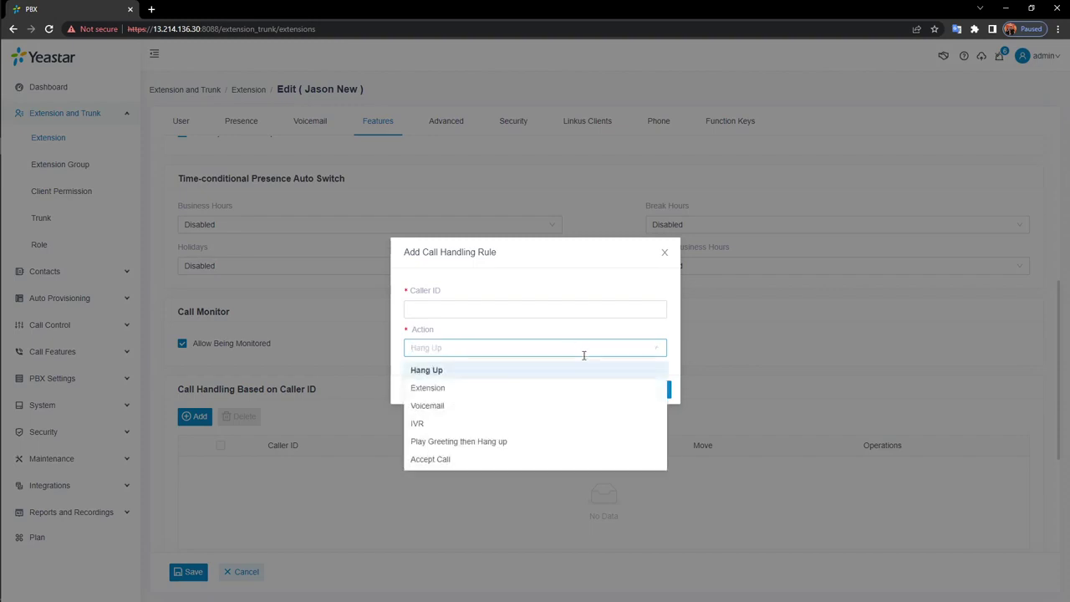
{"action": "left_click", "coordinate": [519, 390]}
{"action": "left_click", "coordinate": [552, 289]}
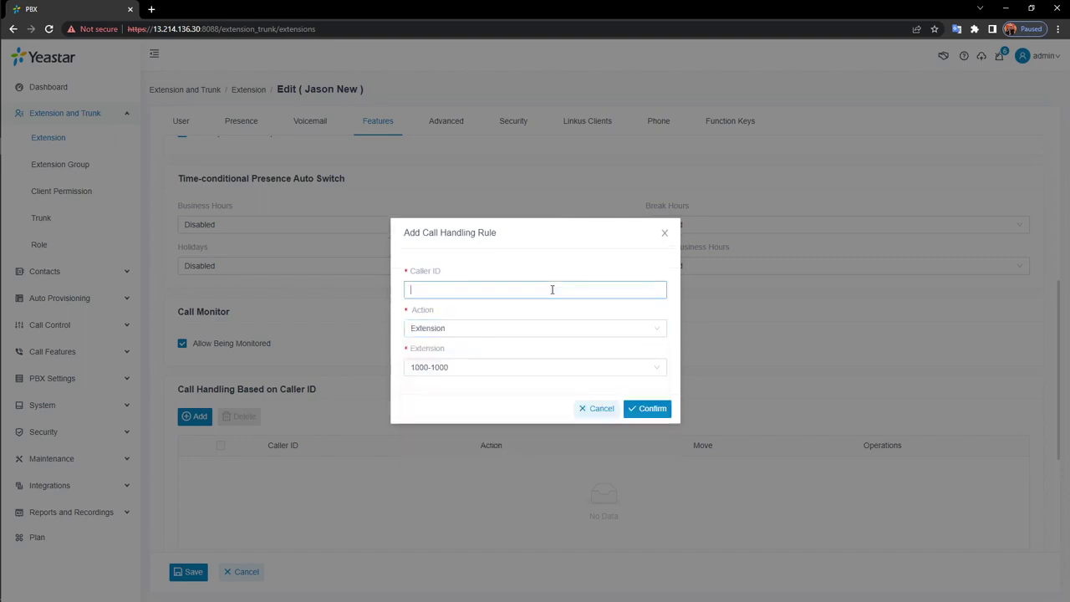
{"action": "left_click", "coordinate": [611, 409]}
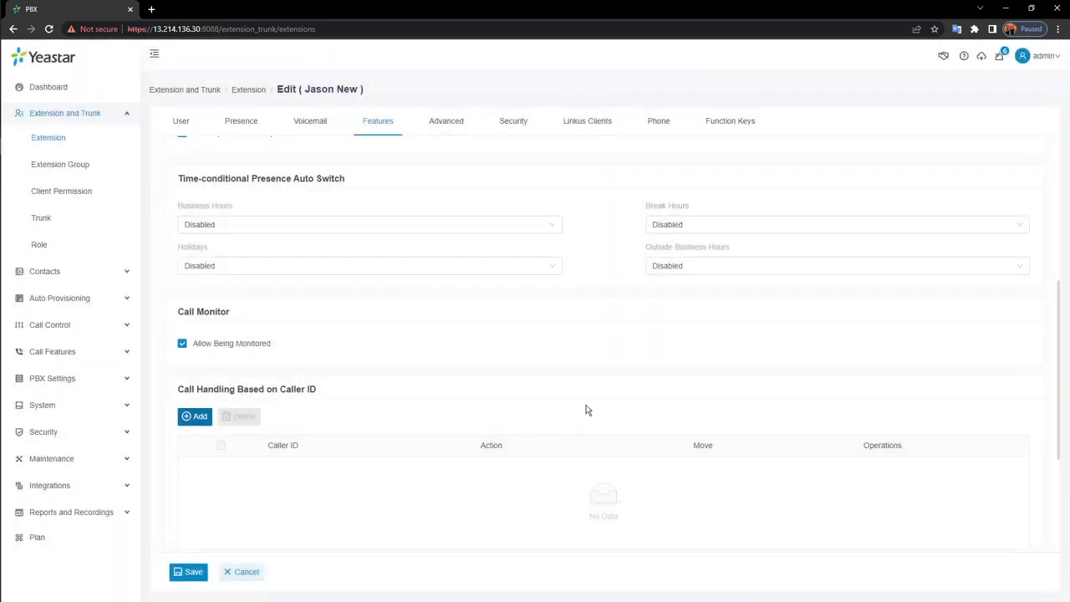
Save extension 1005's settings, then select 1005 in the list and send its Welcome Email
{"action": "left_click", "coordinate": [193, 575]}
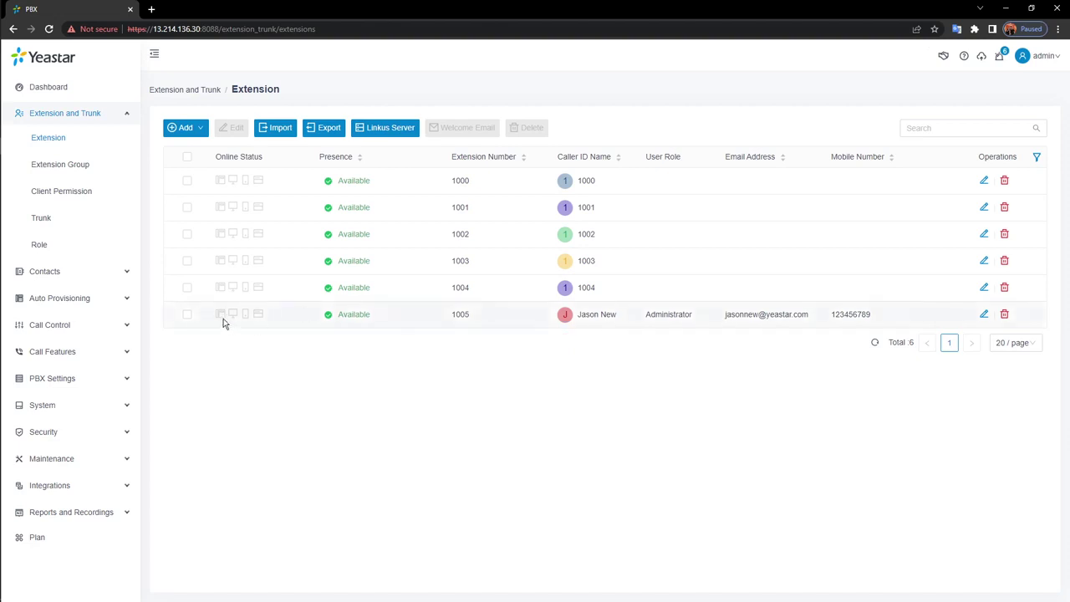
{"action": "left_click", "coordinate": [187, 315]}
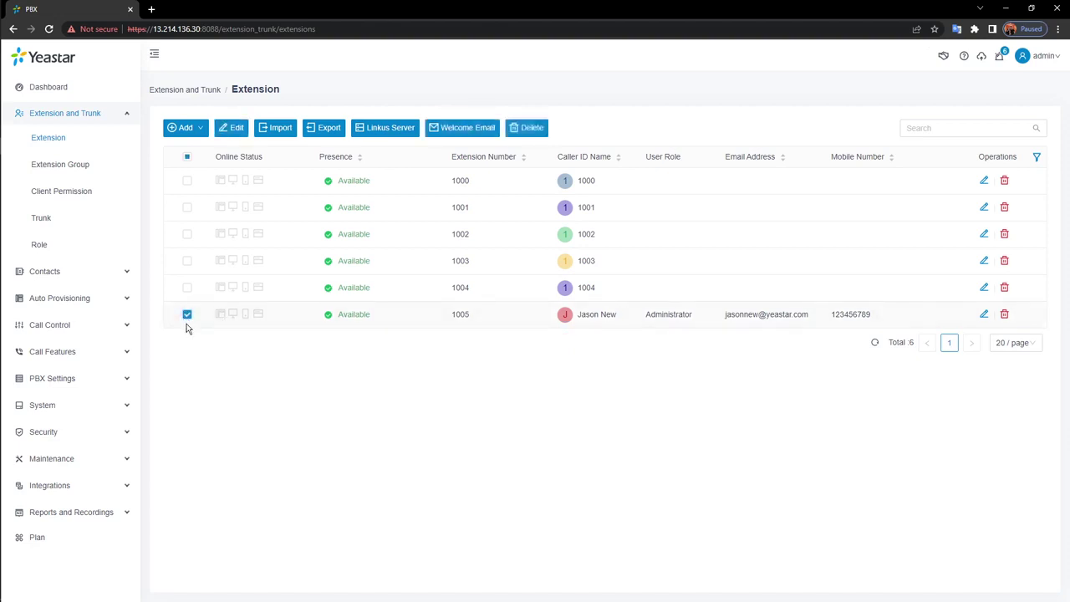
{"action": "left_click", "coordinate": [468, 129]}
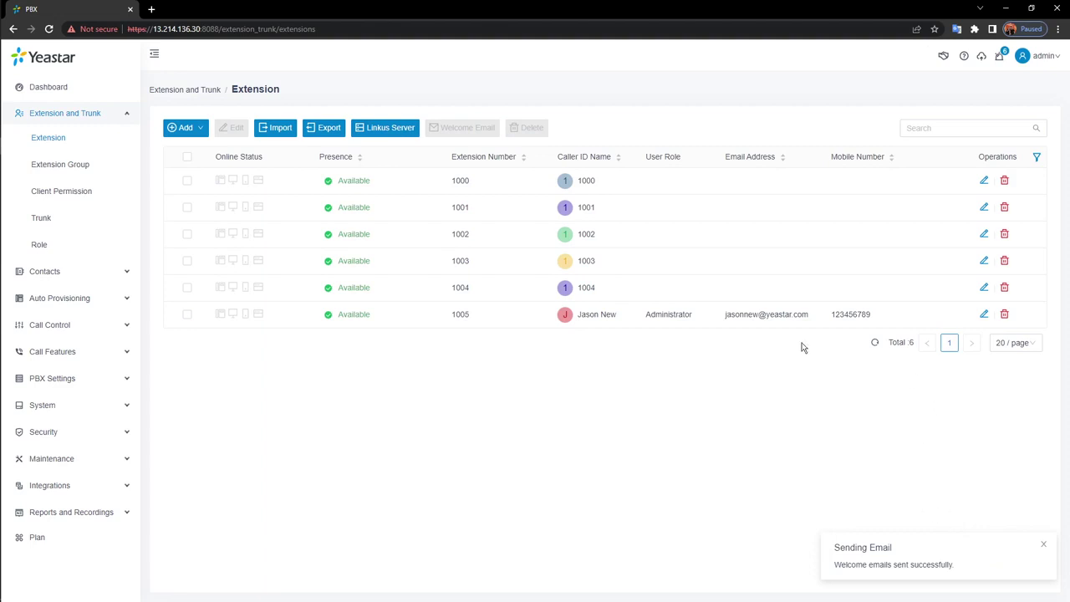
{"action": "left_click_drag", "start_coordinate": [724, 316], "coordinate": [811, 316]}
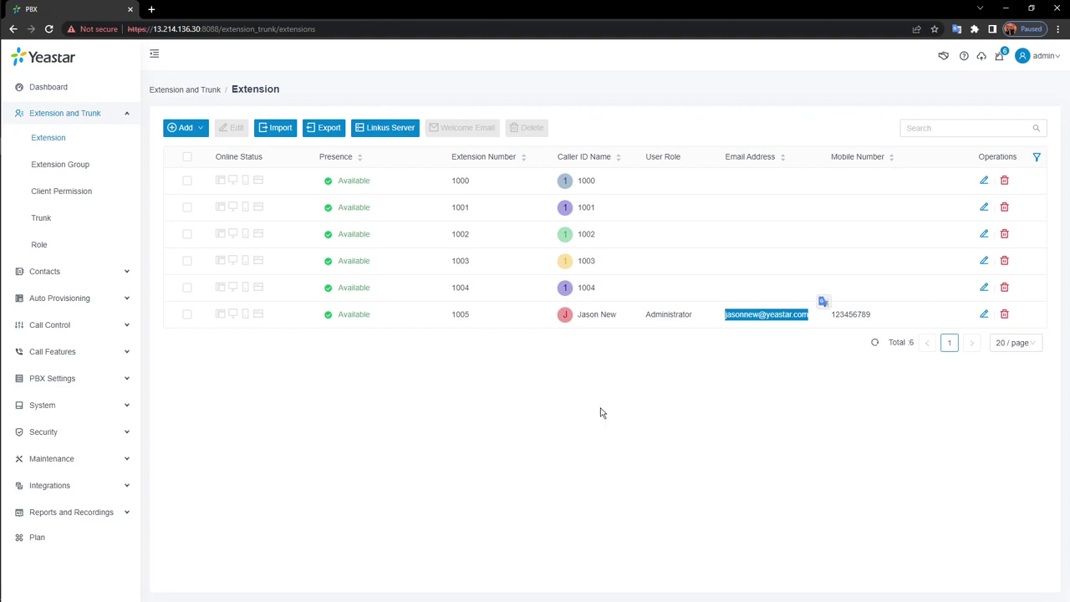
{"action": "left_click", "coordinate": [492, 366]}
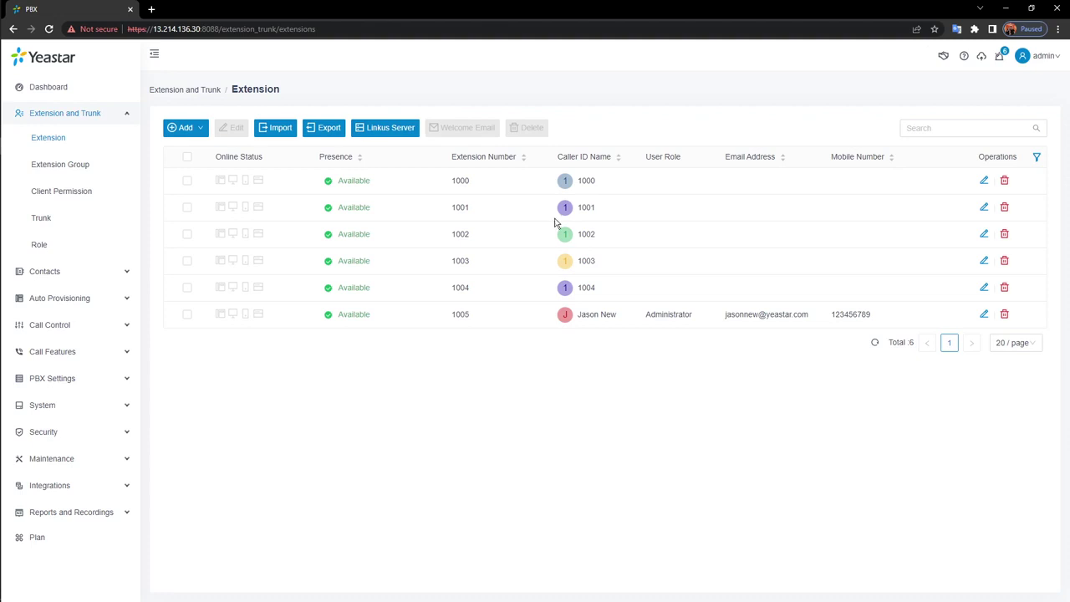
Browse the Resource Repository phone templates by vendor, then show the Auto Provisioning Phones list
{"action": "left_click", "coordinate": [72, 113]}
{"action": "left_click", "coordinate": [72, 172]}
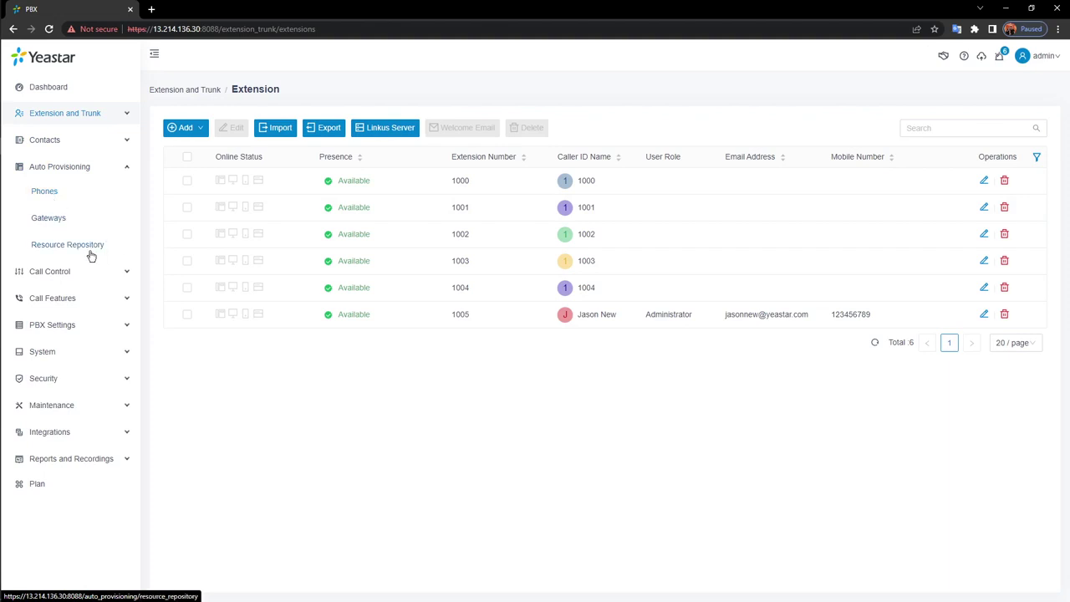
{"action": "left_click", "coordinate": [89, 245]}
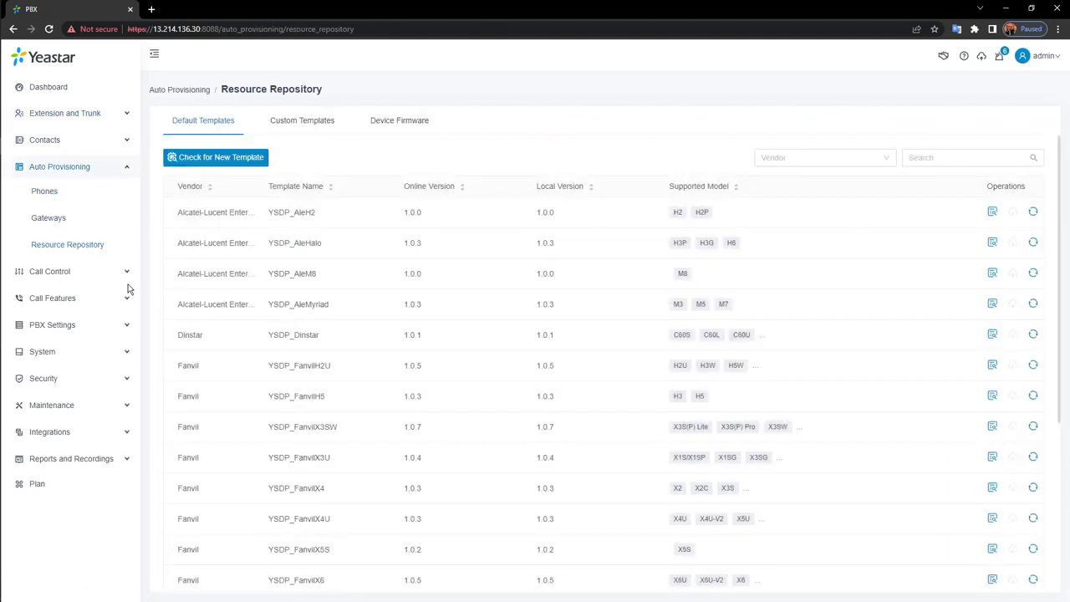
{"action": "left_click", "coordinate": [887, 159]}
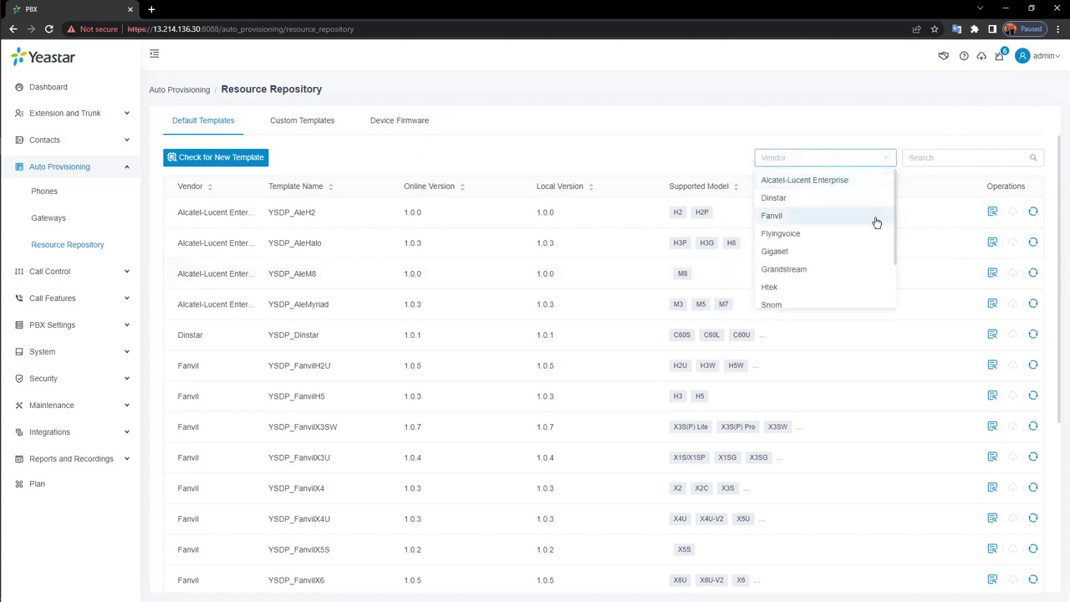
{"action": "scroll", "coordinate": [879, 223], "scroll_direction": "down", "scroll_amount": 2}
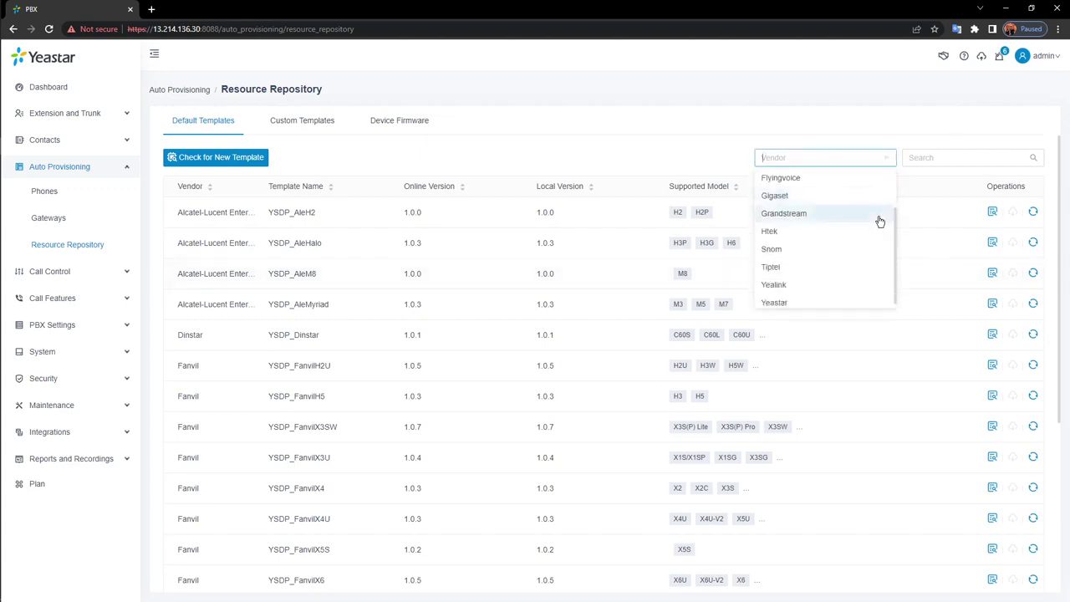
{"action": "scroll", "coordinate": [874, 227], "scroll_direction": "up", "scroll_amount": 2}
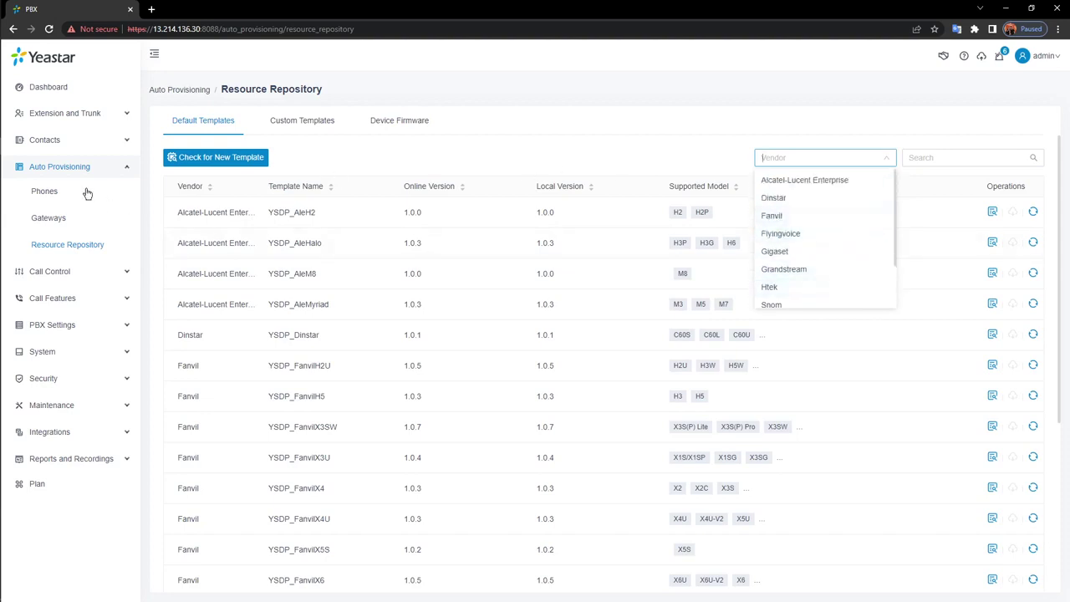
{"action": "left_click", "coordinate": [55, 198]}
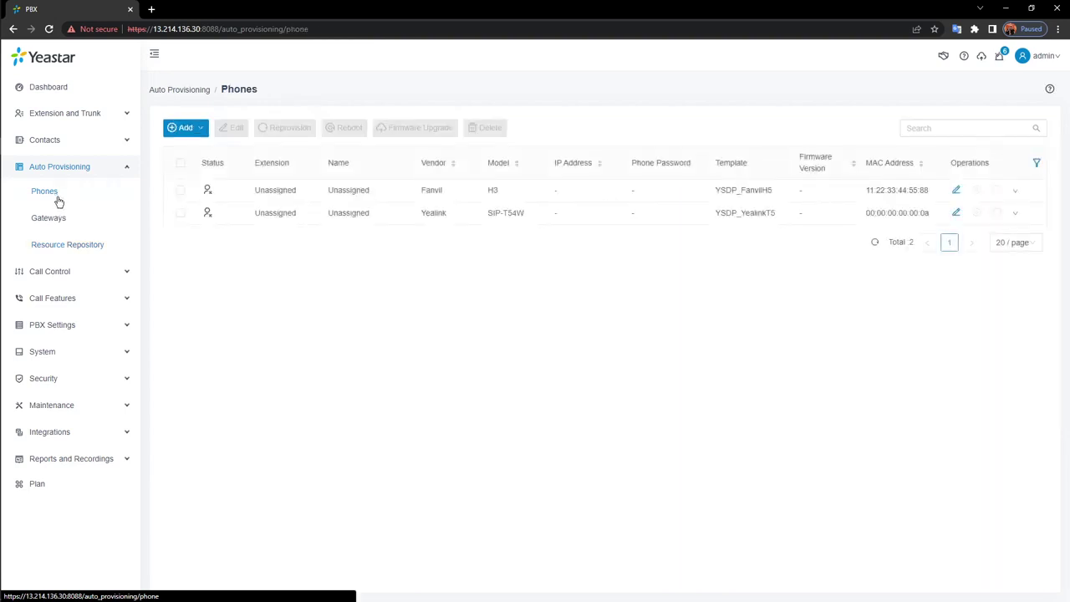
Add a phone with vendor Yealink, model SIP-T19P_E2 and template YSDP_YealinkT2_Old
{"action": "mouse_move", "coordinate": [191, 131]}
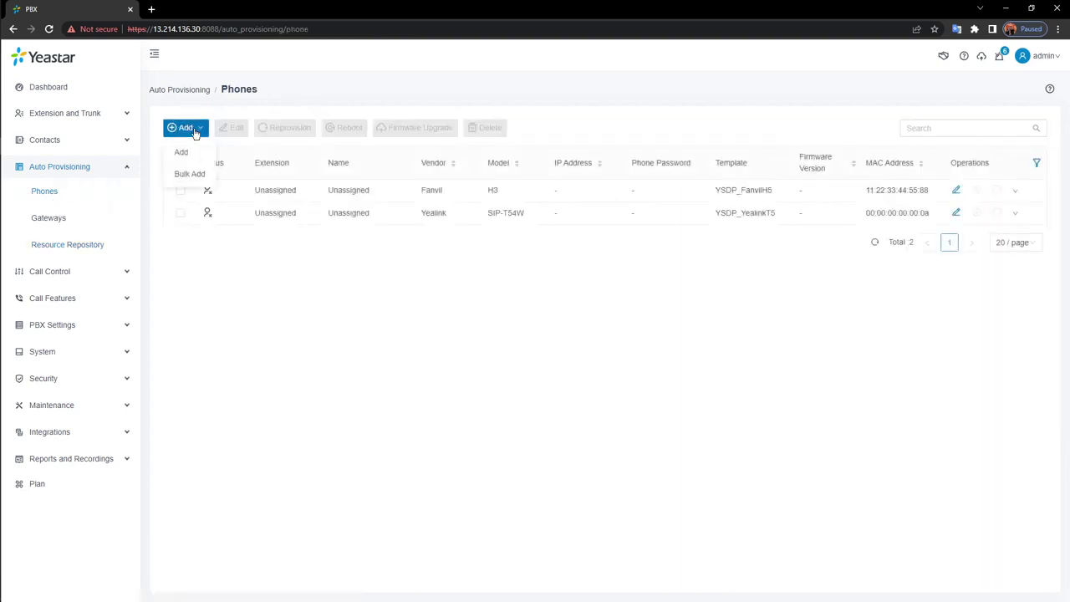
{"action": "left_click", "coordinate": [181, 152]}
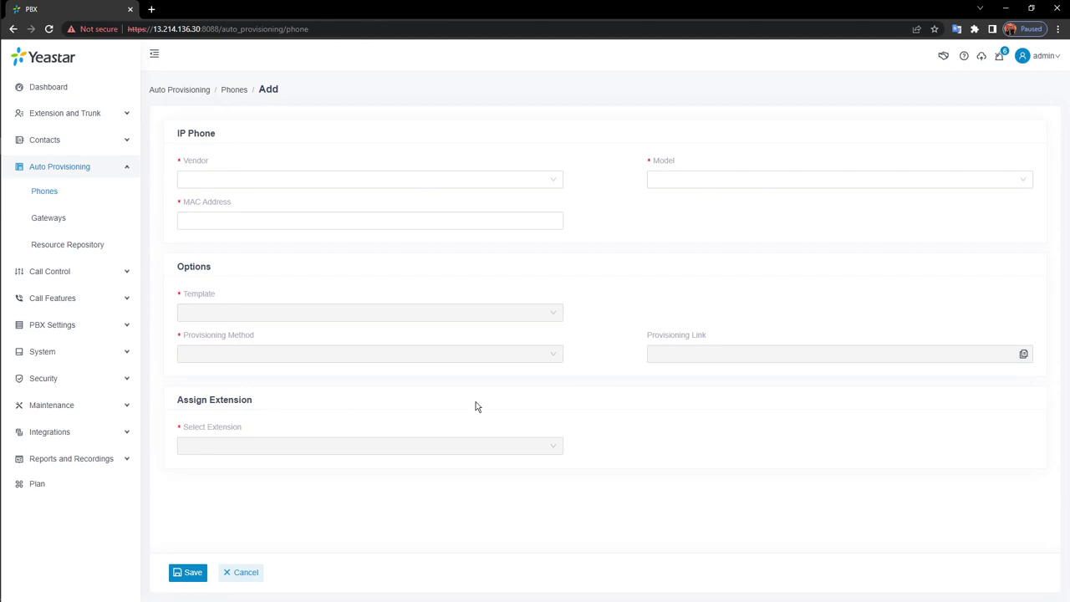
{"action": "left_click", "coordinate": [272, 182]}
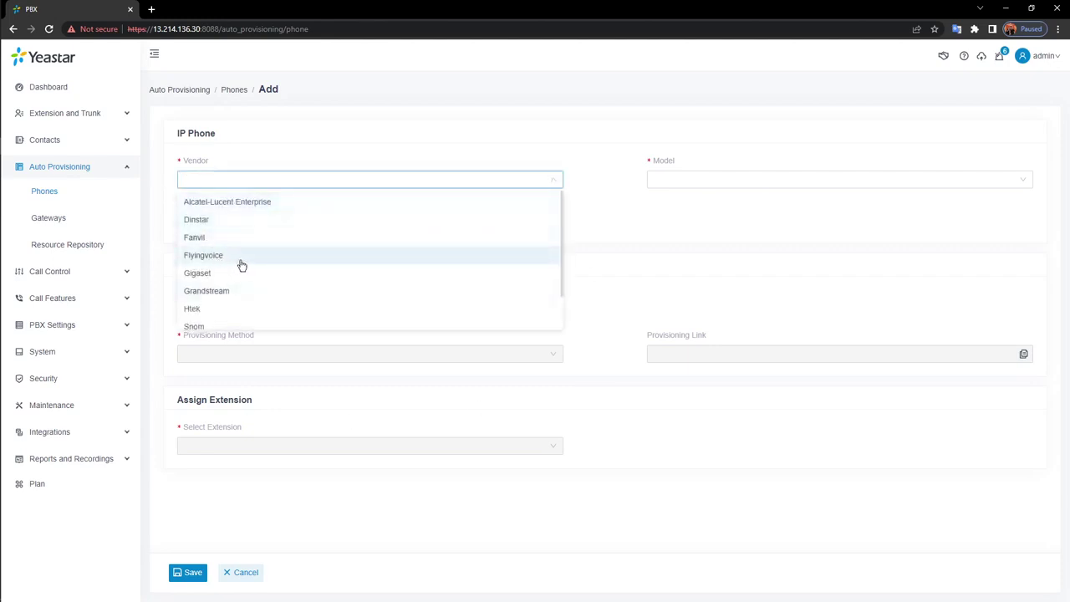
{"action": "scroll", "coordinate": [303, 276], "scroll_direction": "down", "scroll_amount": 2}
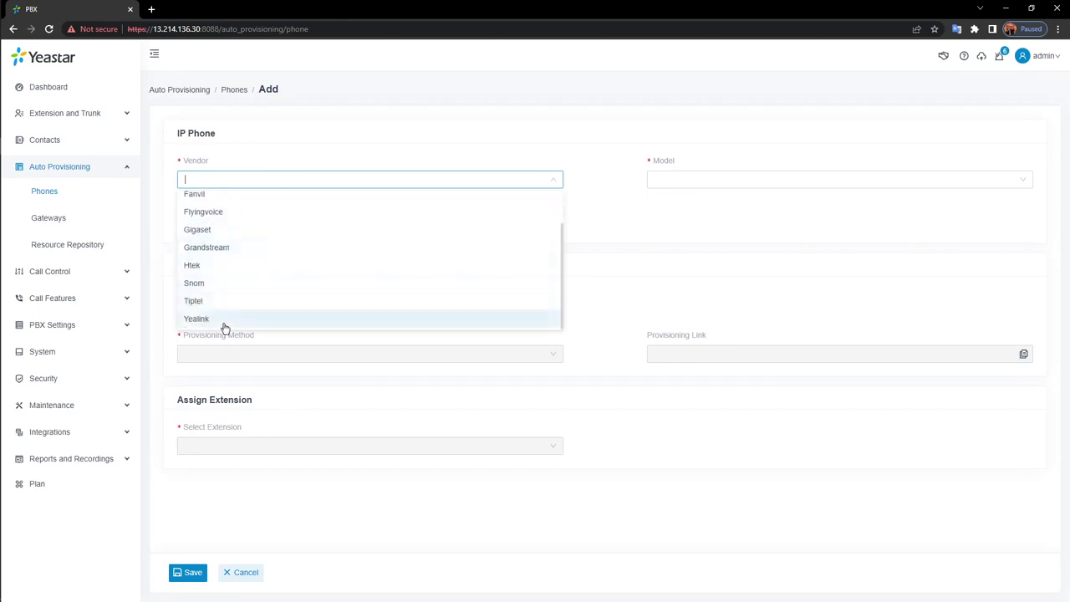
{"action": "left_click", "coordinate": [205, 319]}
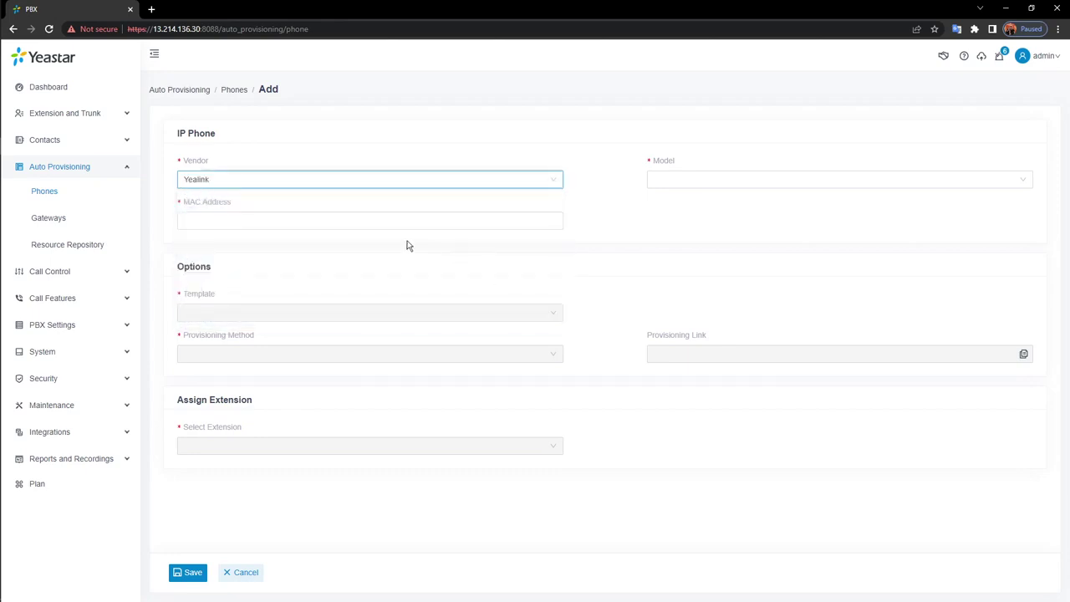
{"action": "left_click", "coordinate": [730, 180]}
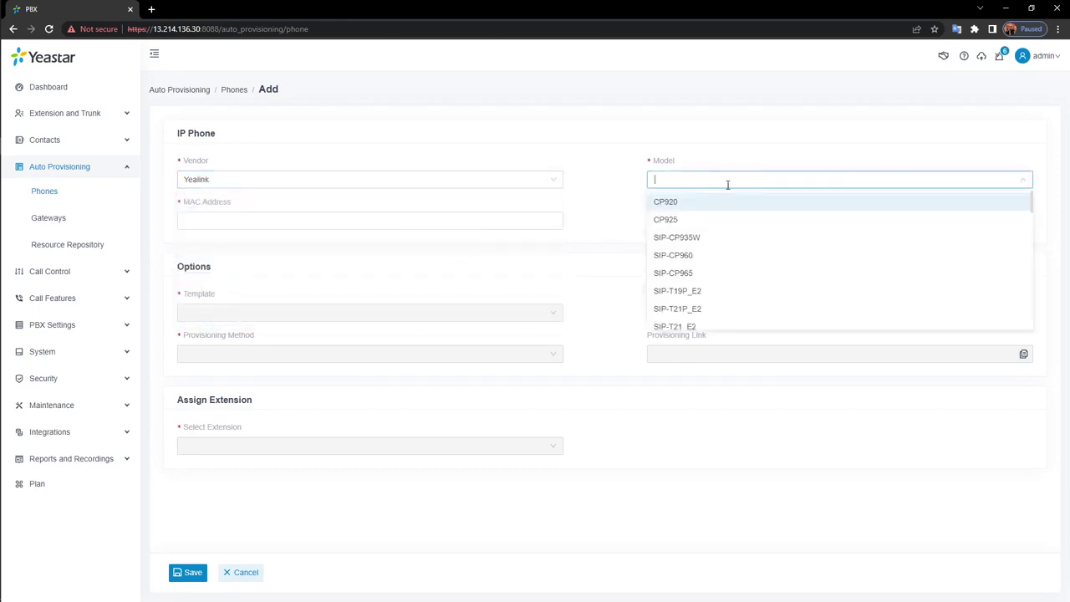
{"action": "left_click", "coordinate": [697, 291]}
{"action": "left_click", "coordinate": [342, 220]}
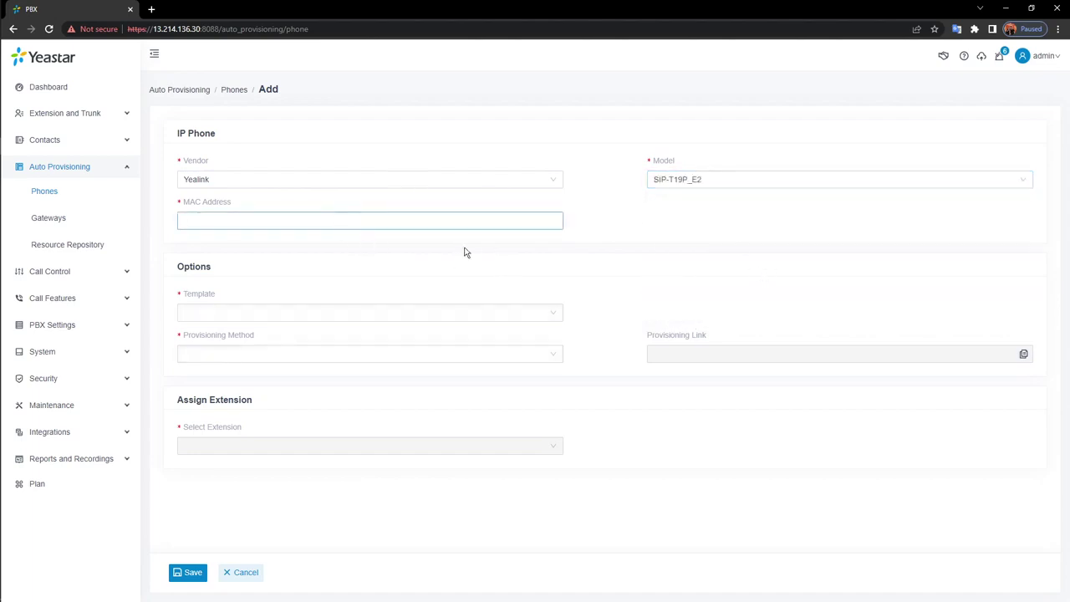
{"action": "left_click", "coordinate": [490, 316]}
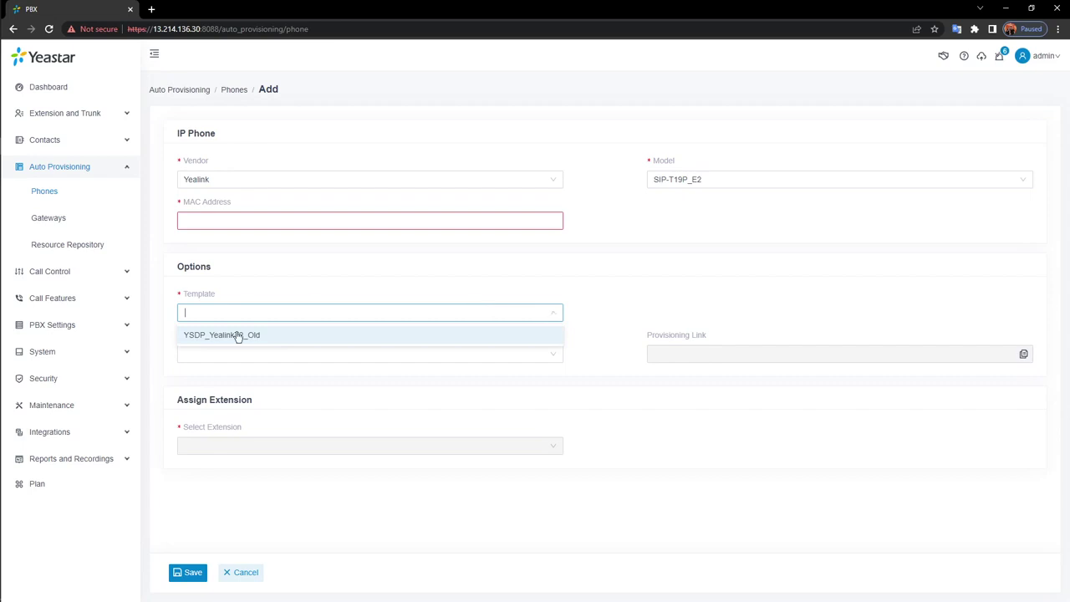
{"action": "left_click", "coordinate": [301, 344]}
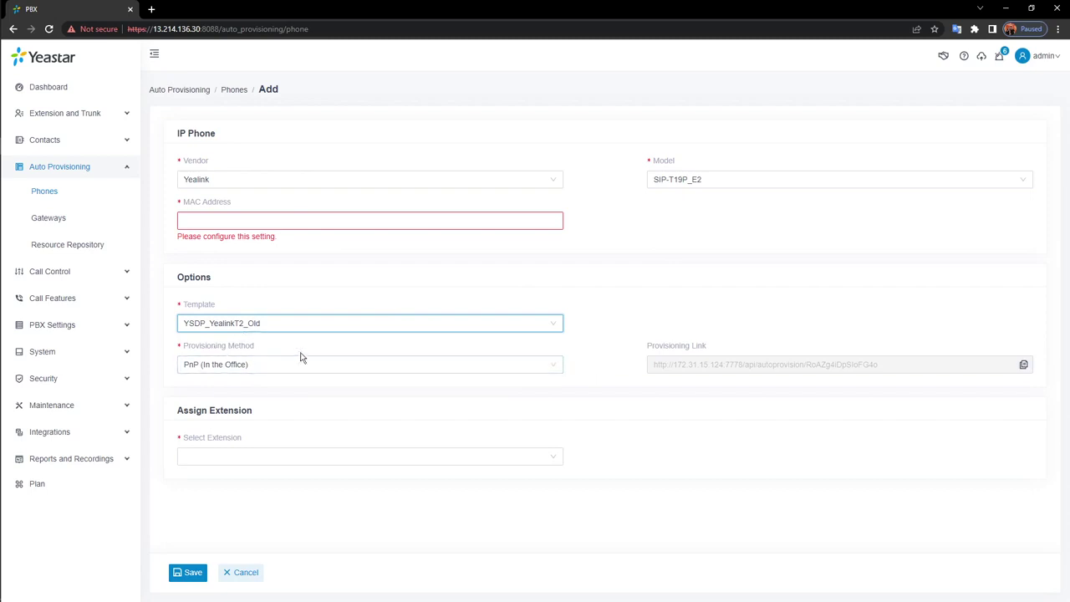
{"action": "left_click", "coordinate": [561, 368]}
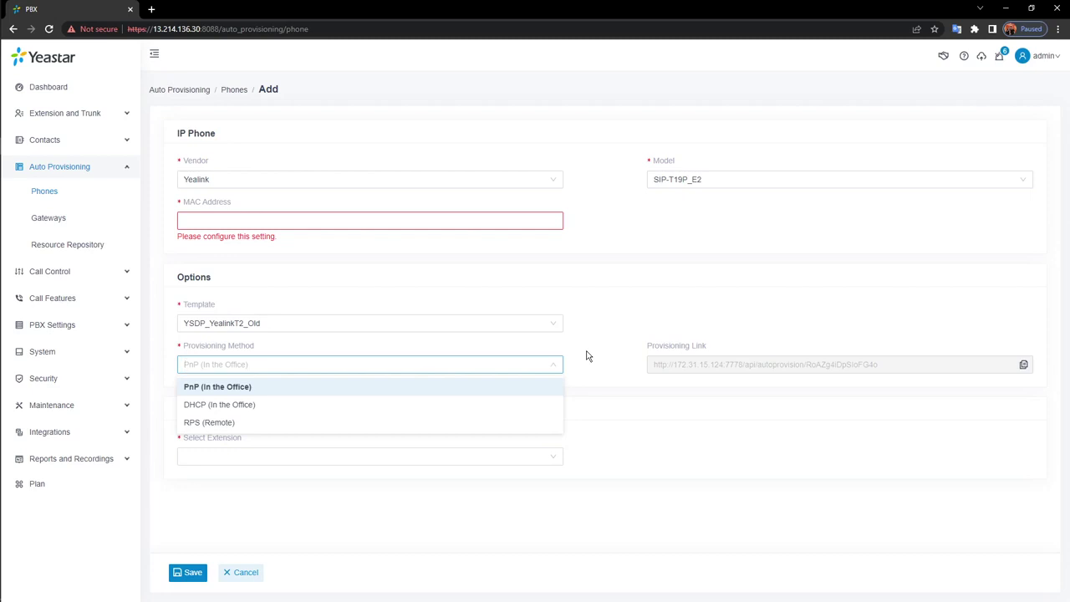
Use RPS (Remote) provisioning, copy the provisioning link, assign extension 1003, then cancel the phone
{"action": "left_click", "coordinate": [323, 424]}
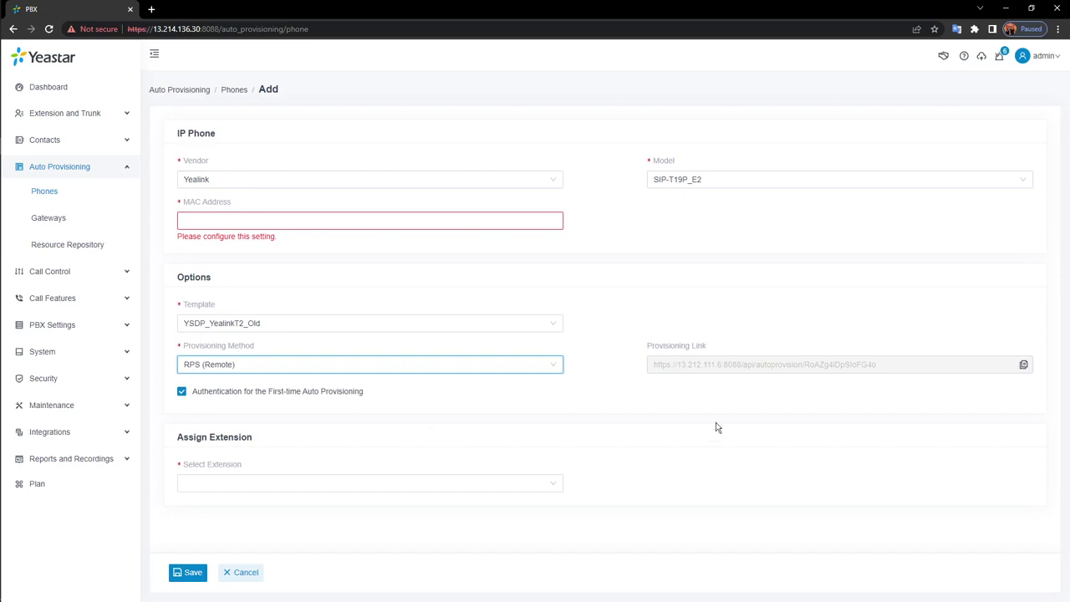
{"action": "left_click", "coordinate": [1023, 365]}
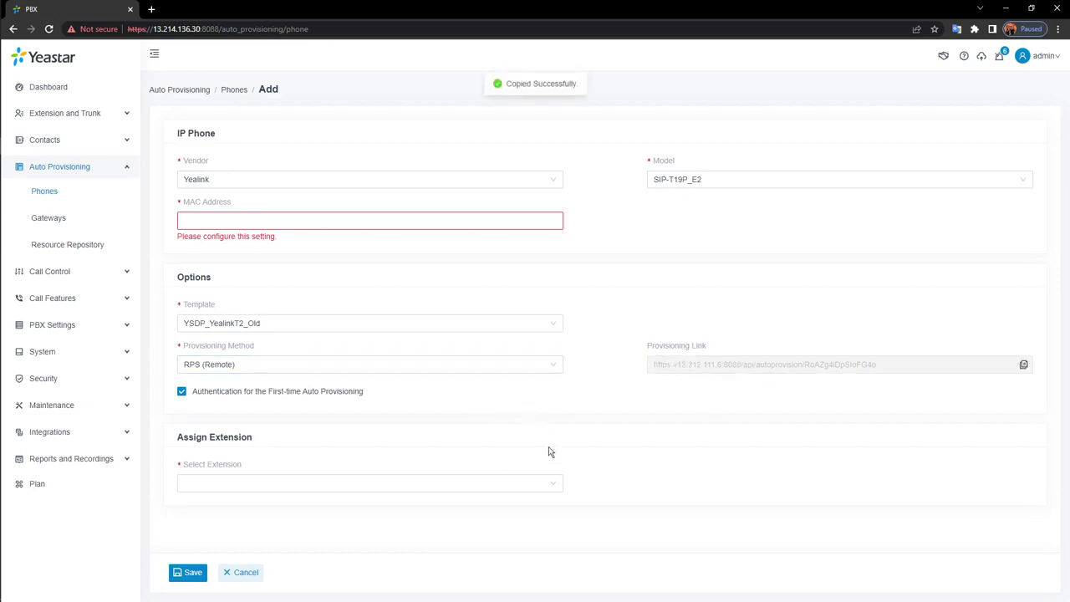
{"action": "left_click", "coordinate": [544, 485]}
{"action": "left_click", "coordinate": [298, 427]}
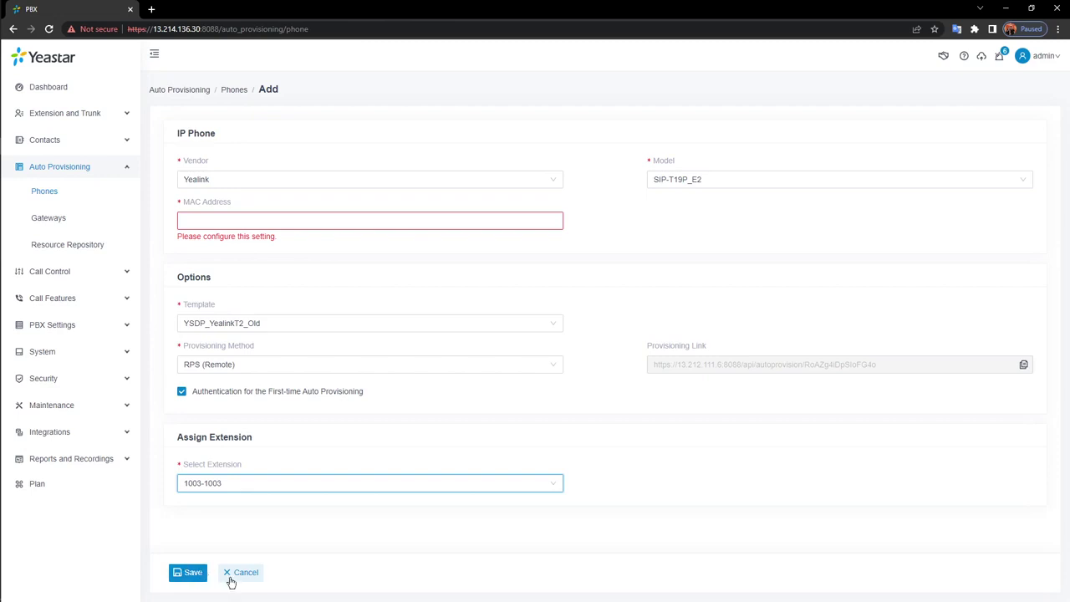
{"action": "left_click", "coordinate": [233, 573]}
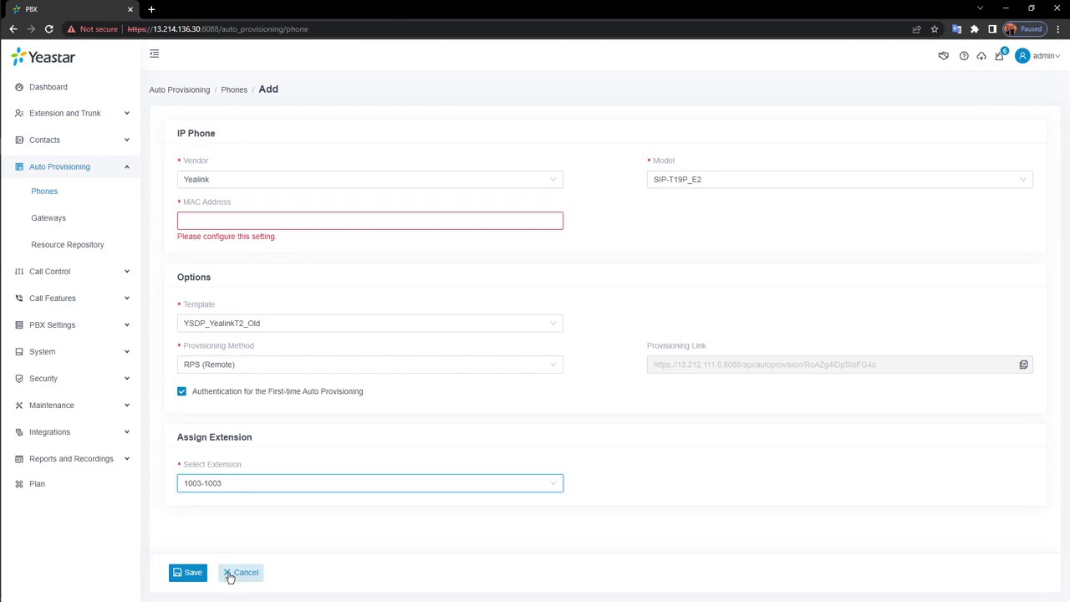
Go back to the Extension list, silence the registration-blocked alert permanently, and open the empty Trunk list
{"action": "left_click", "coordinate": [50, 91]}
{"action": "left_click", "coordinate": [42, 115]}
{"action": "left_click", "coordinate": [42, 139]}
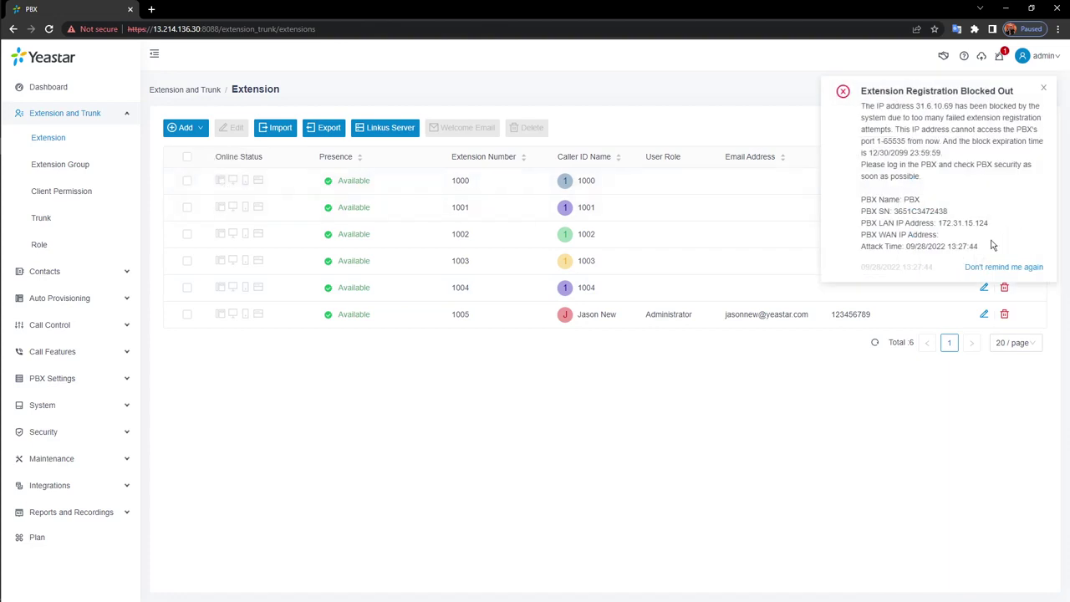
{"action": "left_click", "coordinate": [988, 267]}
{"action": "left_click", "coordinate": [1027, 268]}
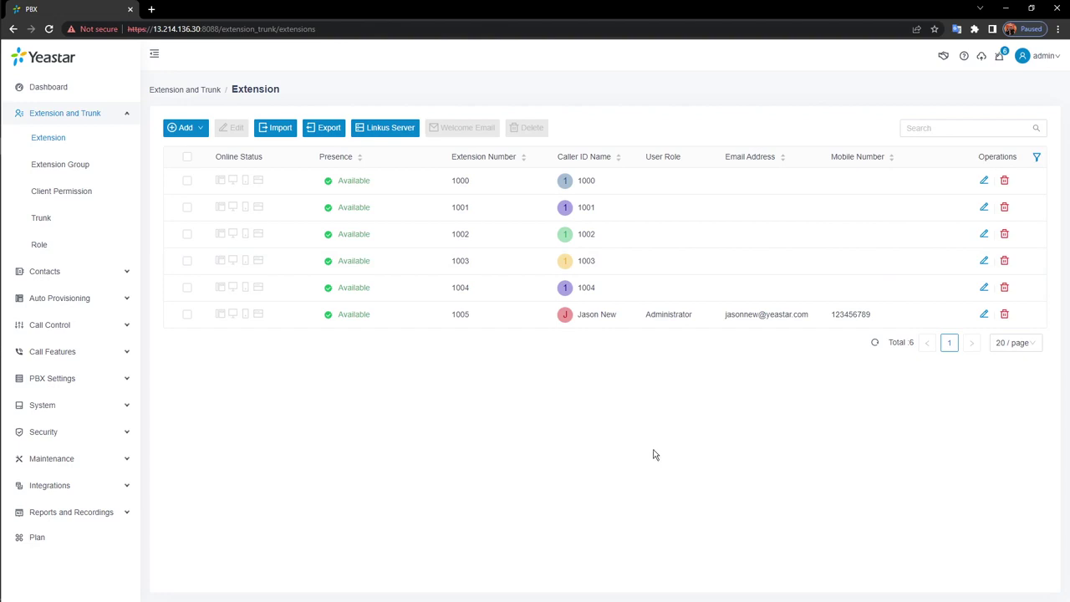
{"action": "left_click", "coordinate": [38, 219]}
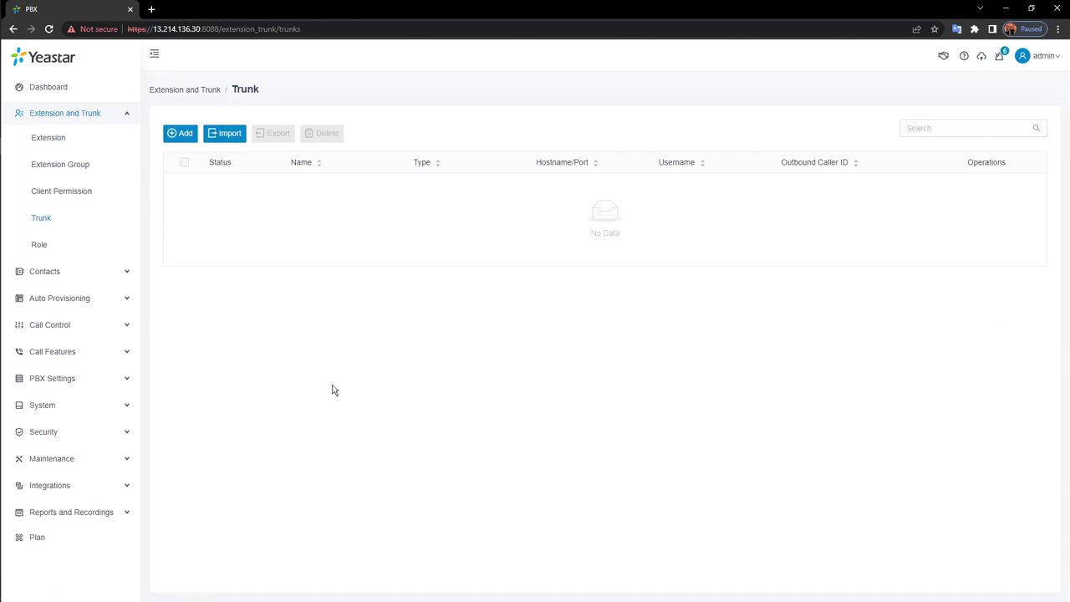
Start a new trunk and type SIP_01 in the trunk name field
{"action": "left_click", "coordinate": [178, 135]}
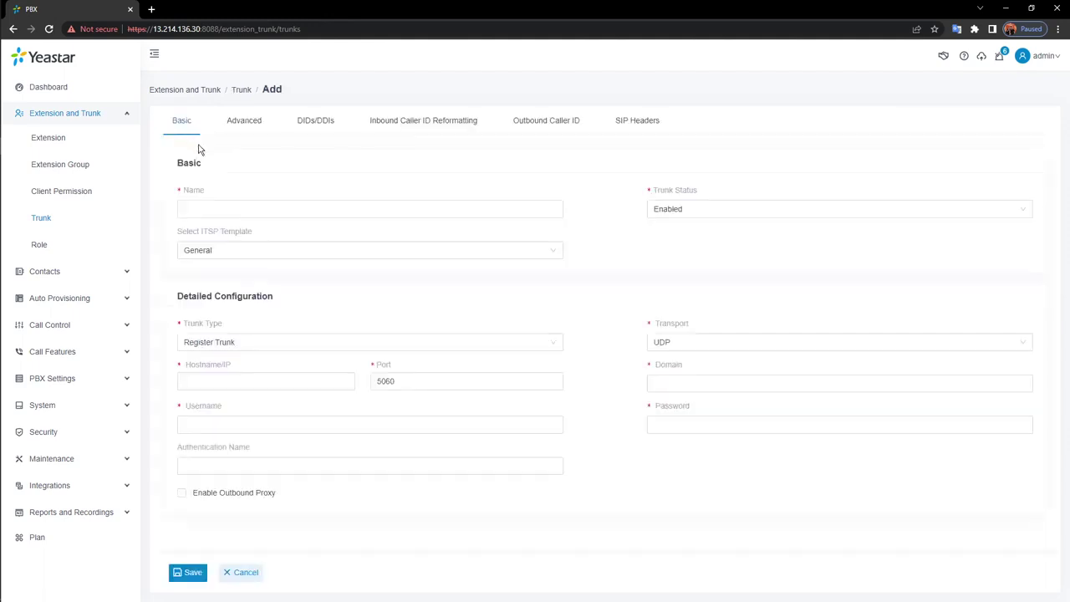
{"action": "left_click", "coordinate": [441, 212]}
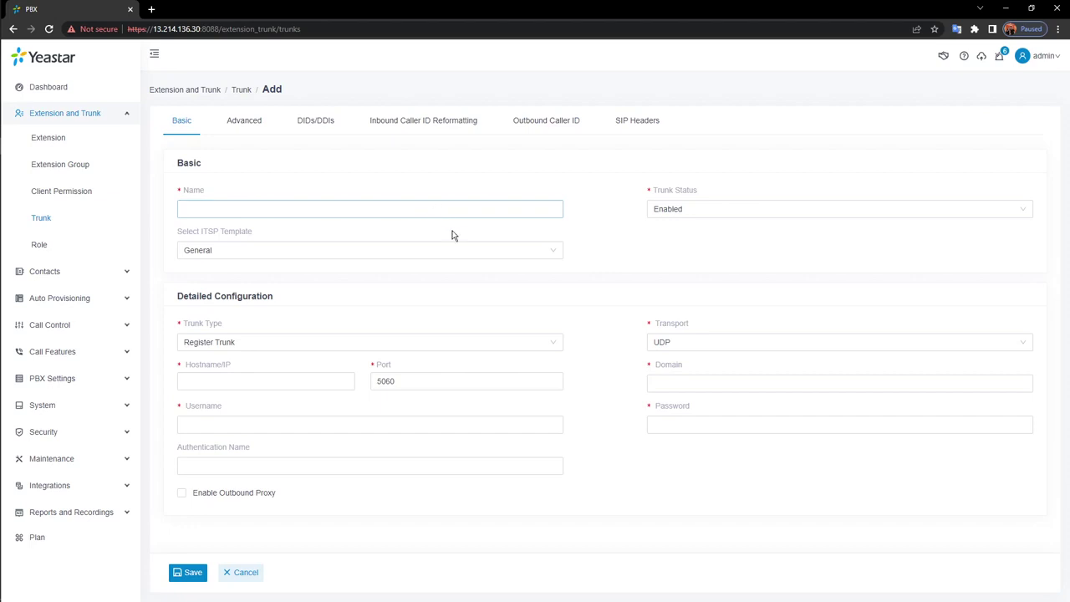
{"action": "left_click", "coordinate": [505, 214]}
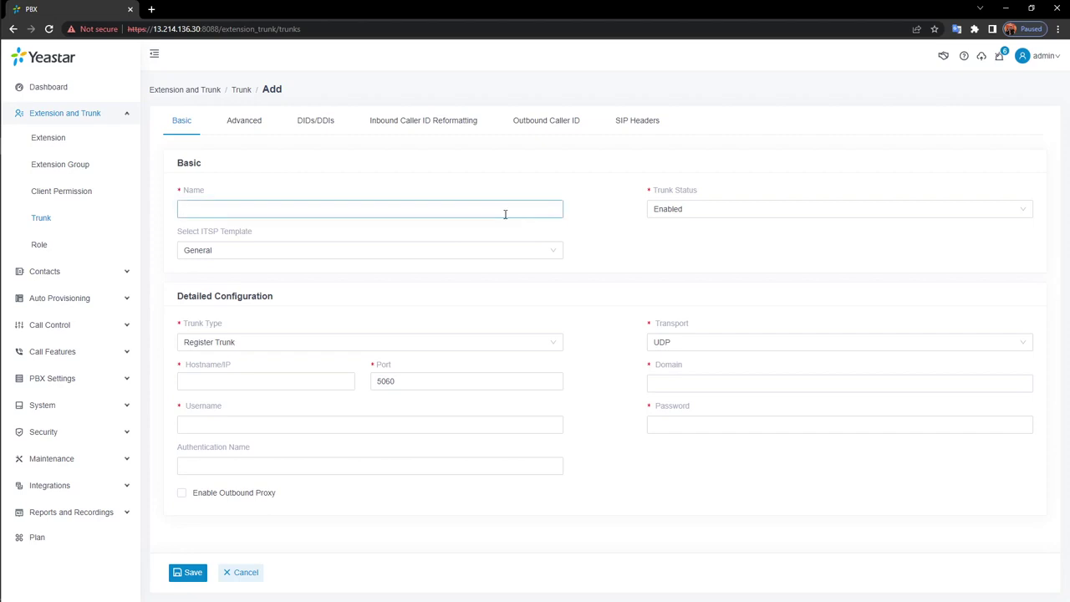
{"action": "type", "text": "SIP_01"}
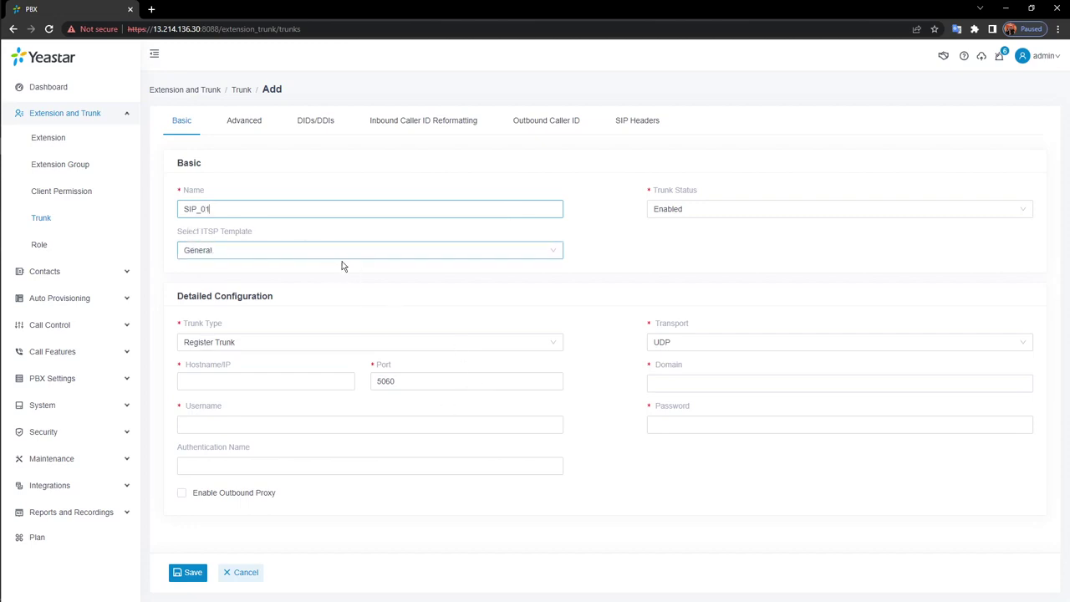
Try the Canada template with HELIATEL Premium as ITSP, then switch the template to General
{"action": "left_click", "coordinate": [382, 251]}
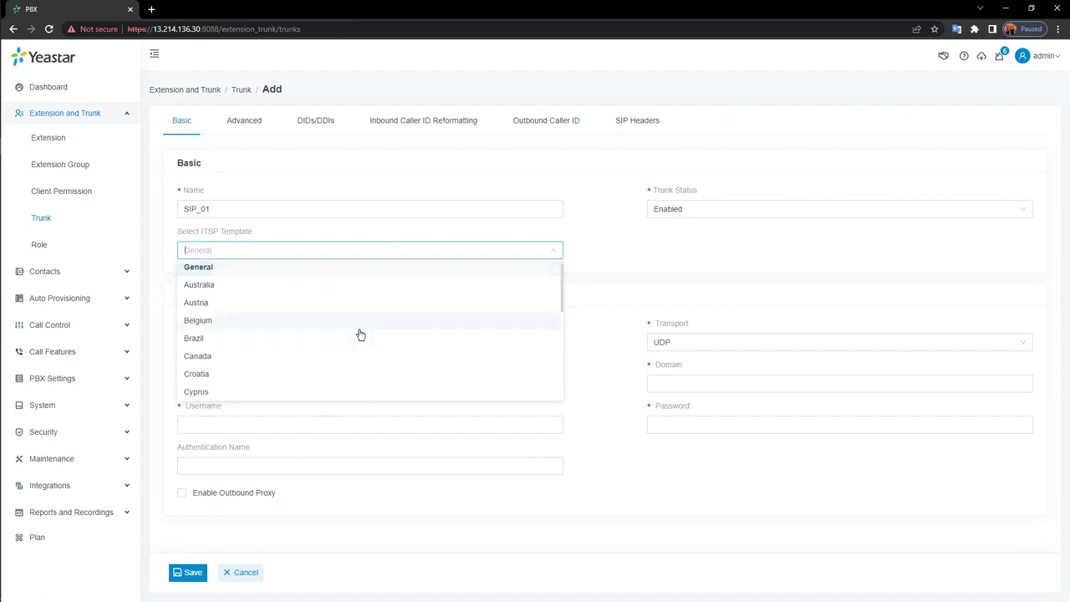
{"action": "left_click", "coordinate": [317, 357]}
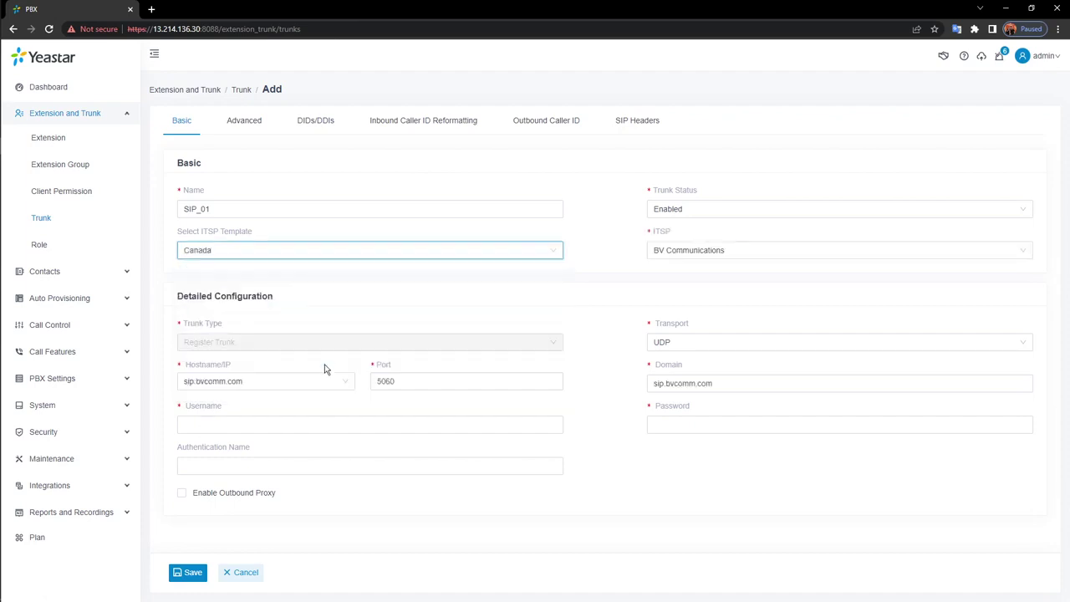
{"action": "left_click", "coordinate": [775, 254]}
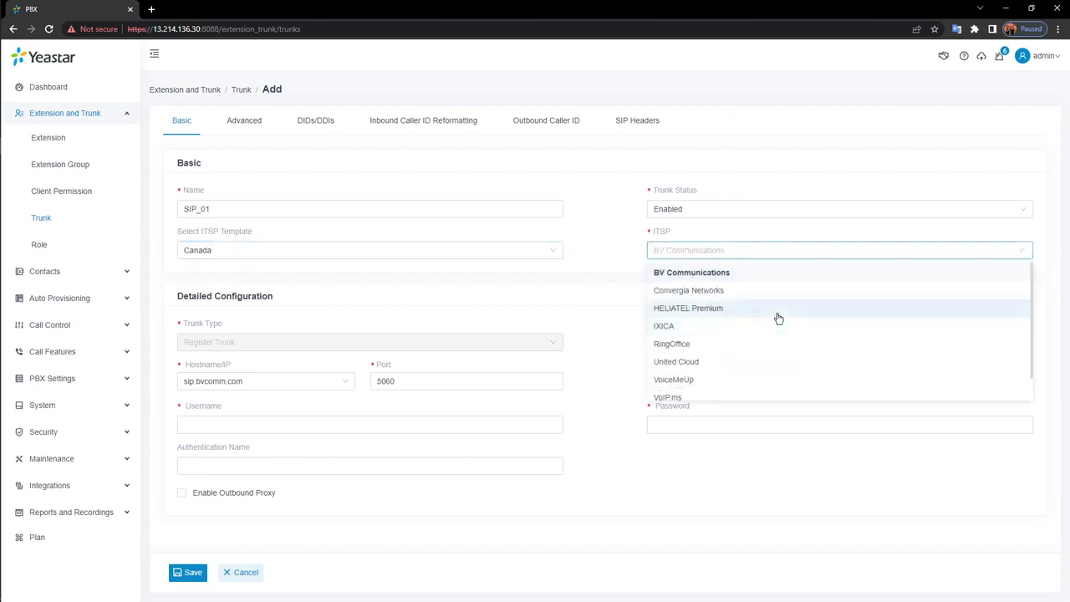
{"action": "left_click", "coordinate": [777, 316]}
{"action": "left_click", "coordinate": [798, 254]}
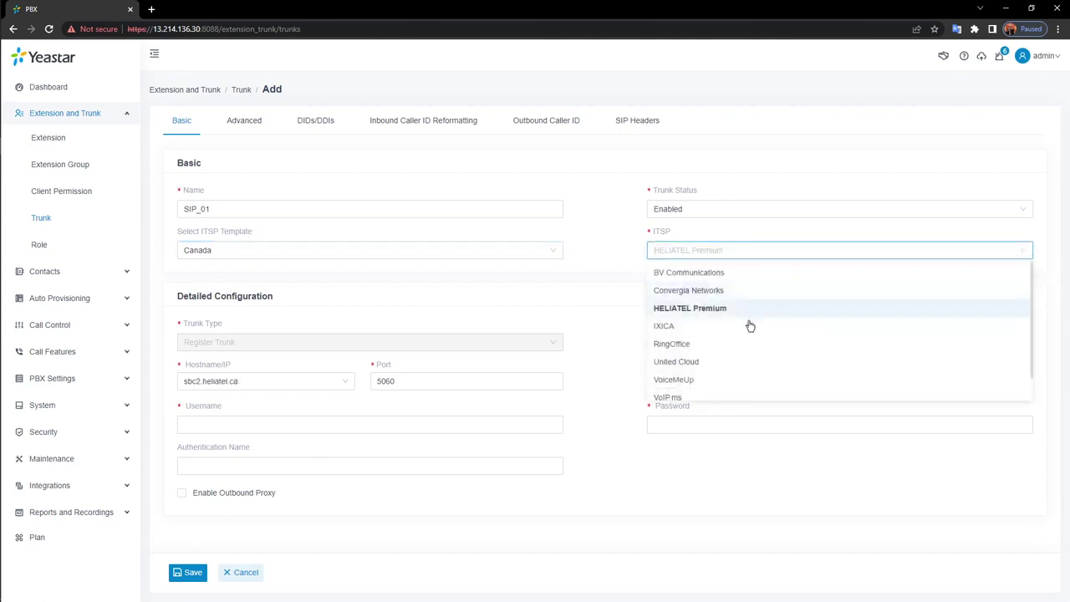
{"action": "left_click", "coordinate": [577, 310]}
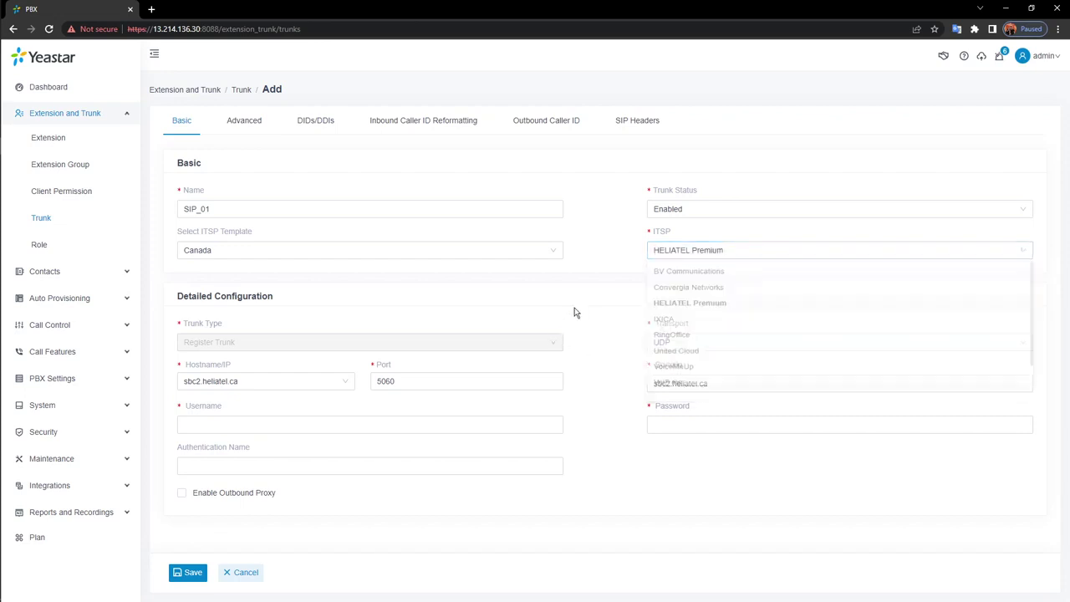
{"action": "left_click", "coordinate": [291, 385]}
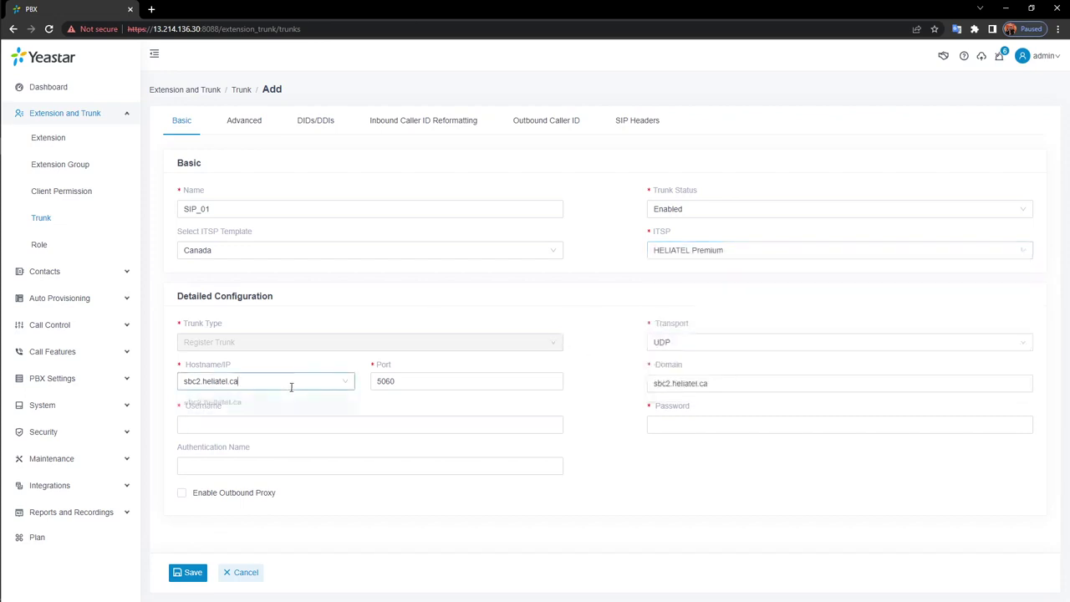
{"action": "left_click", "coordinate": [616, 385]}
{"action": "left_click", "coordinate": [517, 256]}
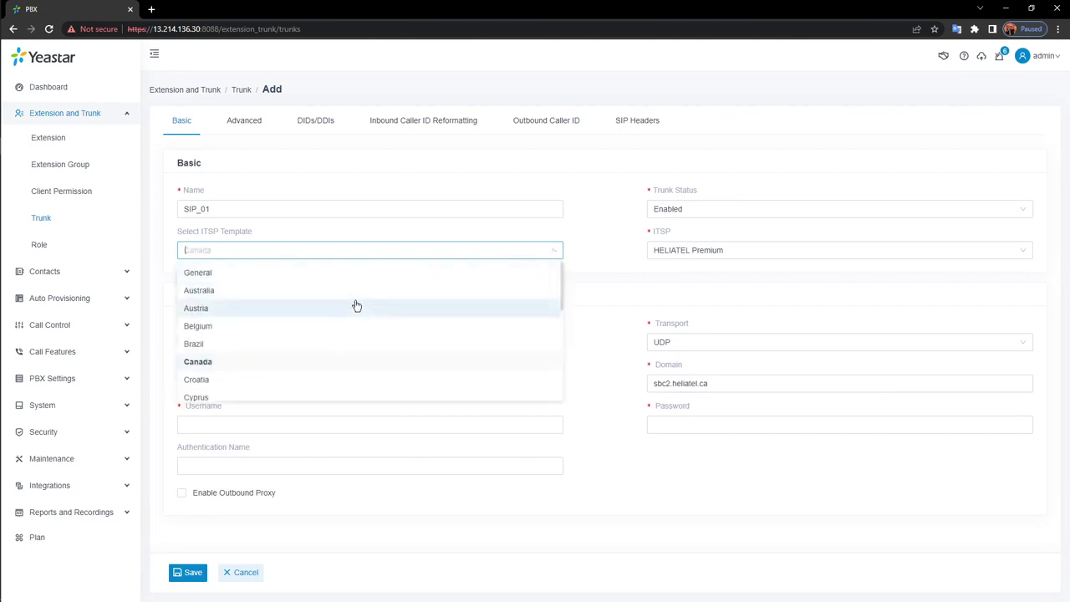
{"action": "left_click", "coordinate": [367, 274]}
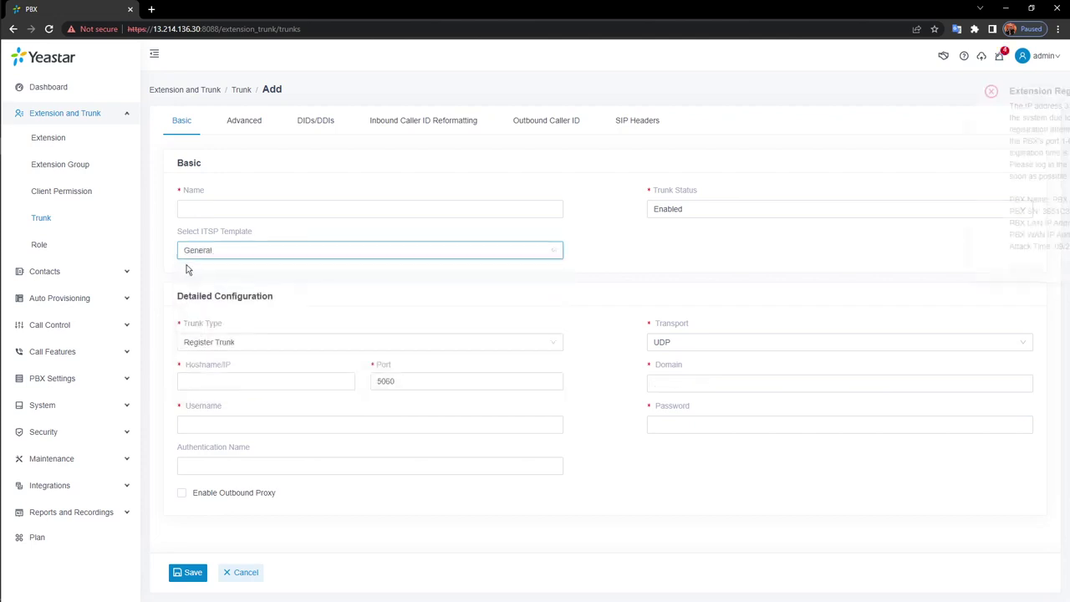
Dismiss the registration-blocked notification and keep Register Trunk as the trunk type
{"action": "left_click", "coordinate": [984, 271]}
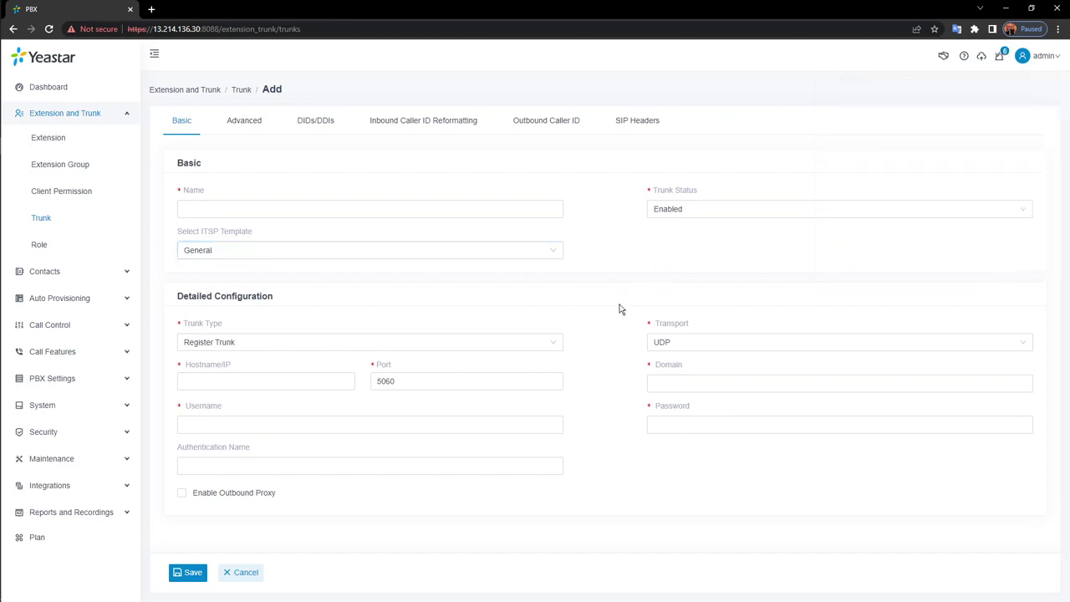
{"action": "left_click", "coordinate": [429, 344]}
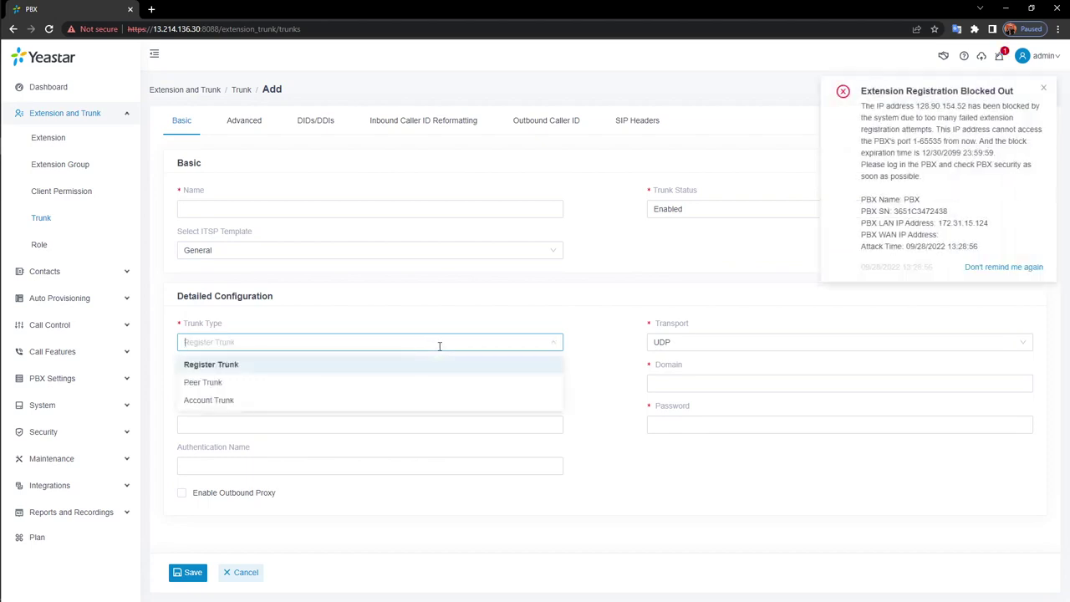
{"action": "left_click", "coordinate": [1035, 269]}
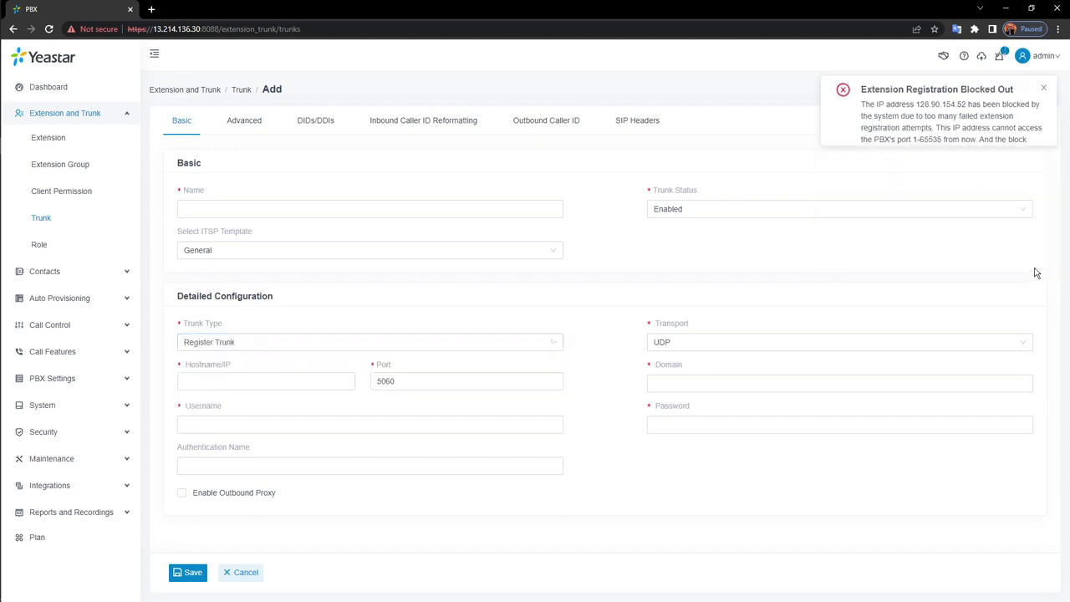
{"action": "left_click", "coordinate": [485, 347]}
{"action": "left_click", "coordinate": [451, 365]}
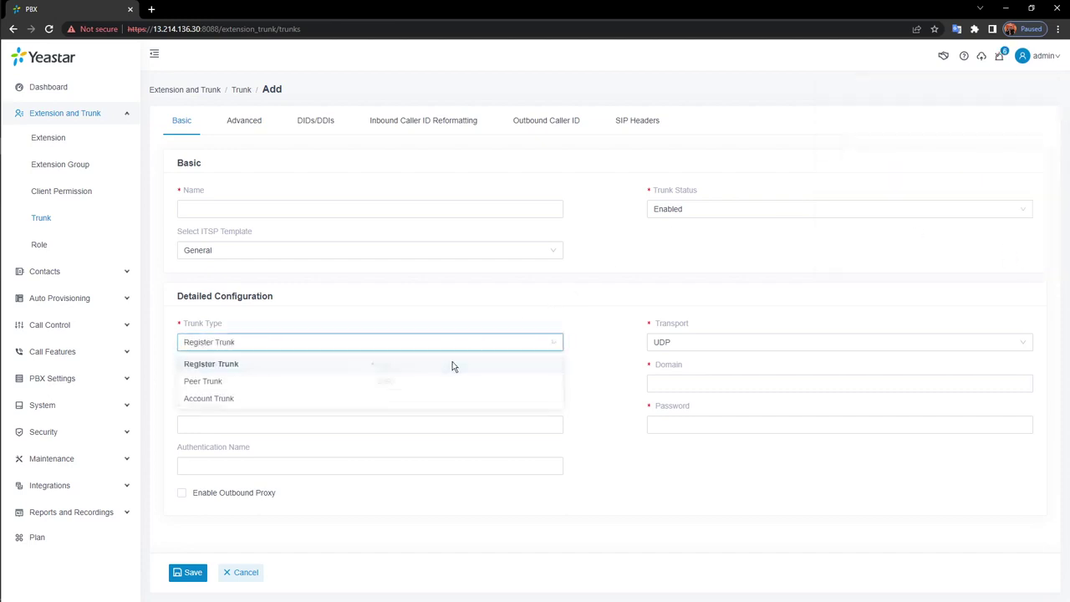
Step through the hostname, domain, username and password fields, then change the trunk type to Peer Trunk
{"action": "left_click", "coordinate": [336, 384]}
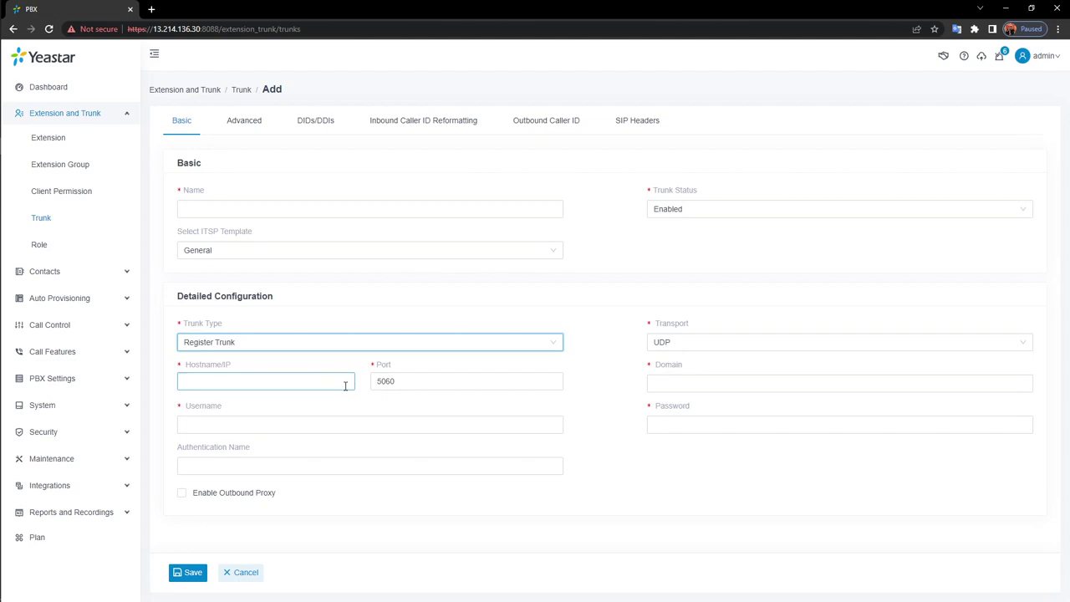
{"action": "left_click", "coordinate": [346, 385]}
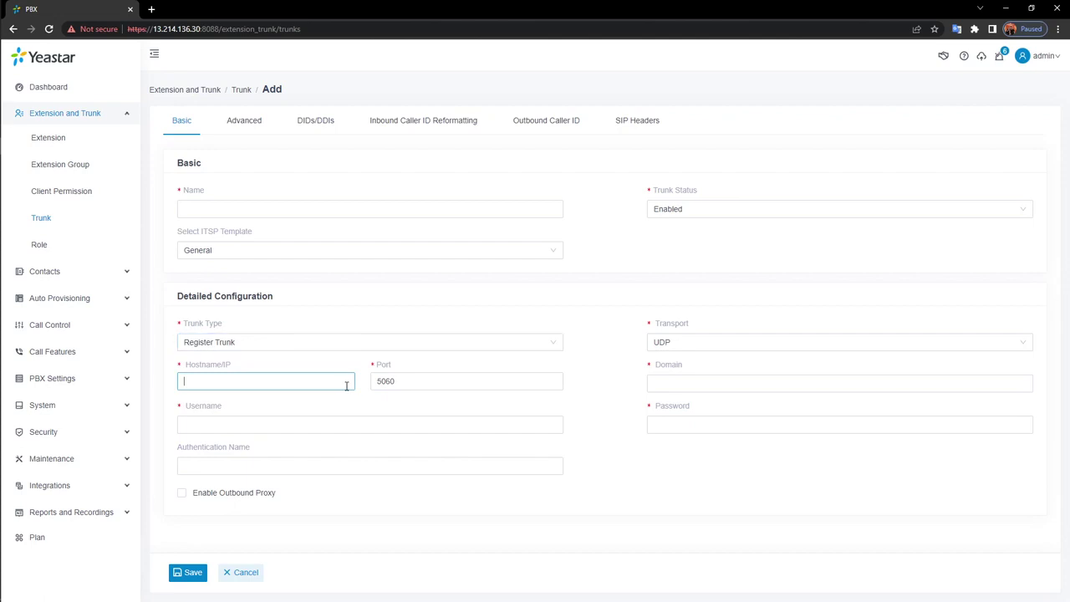
{"action": "left_click", "coordinate": [809, 383]}
{"action": "left_click", "coordinate": [523, 426]}
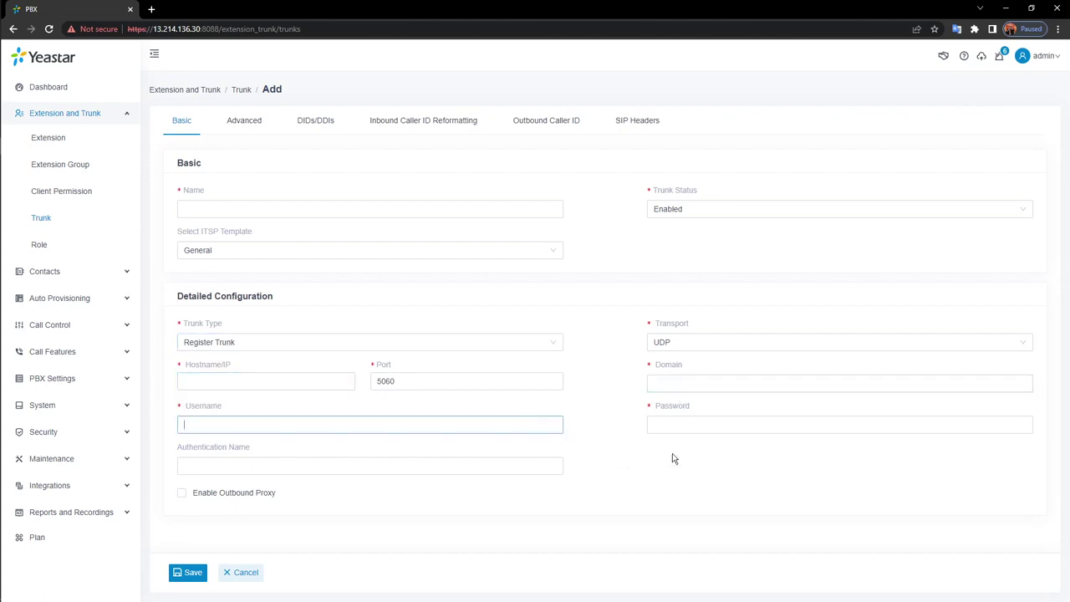
{"action": "left_click", "coordinate": [719, 424]}
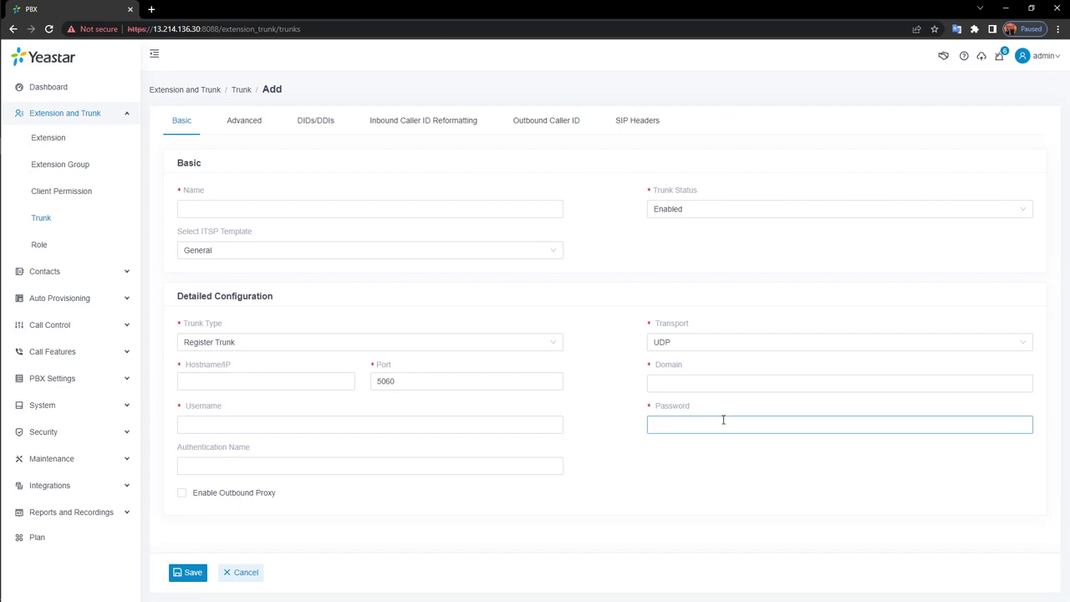
{"action": "left_click", "coordinate": [547, 346]}
{"action": "left_click", "coordinate": [322, 383]}
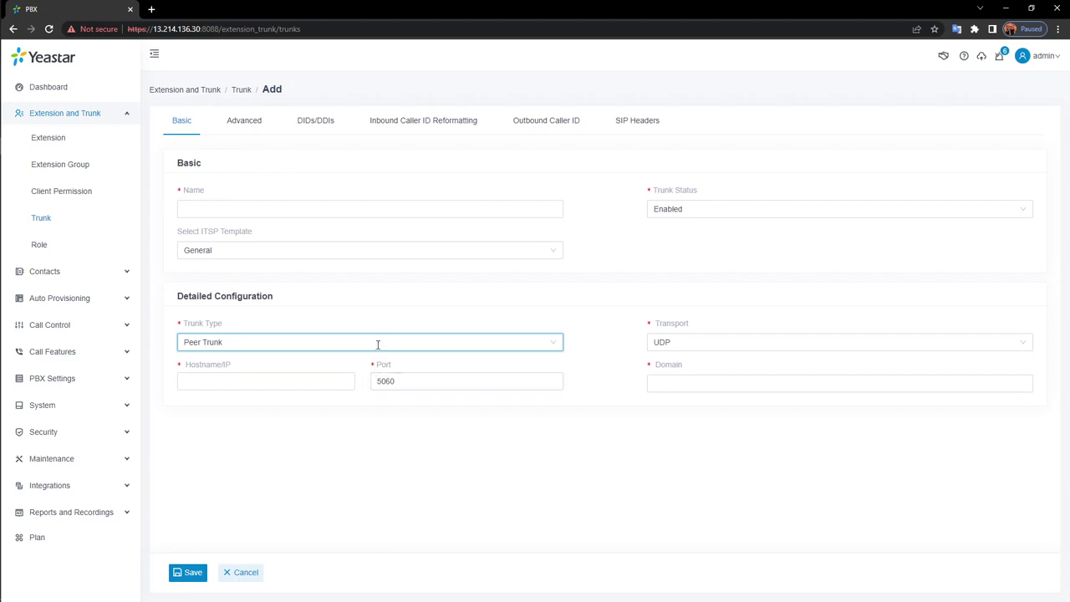
Switch the draft trunk 6700 to Account Trunk, then cancel it without saving
{"action": "left_click", "coordinate": [375, 342]}
{"action": "left_click", "coordinate": [199, 400]}
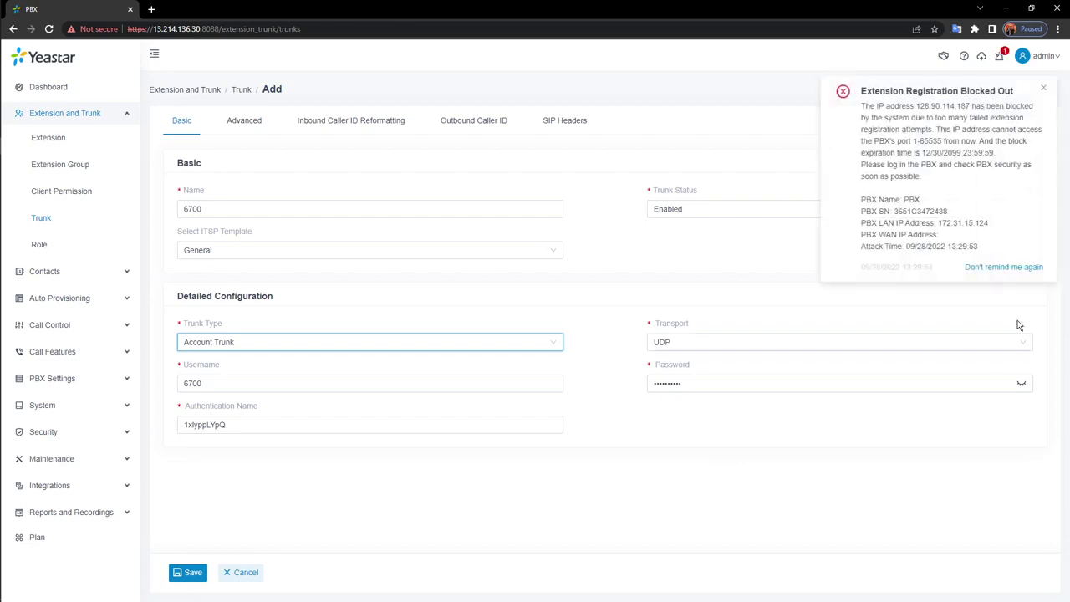
{"action": "left_click", "coordinate": [1003, 268]}
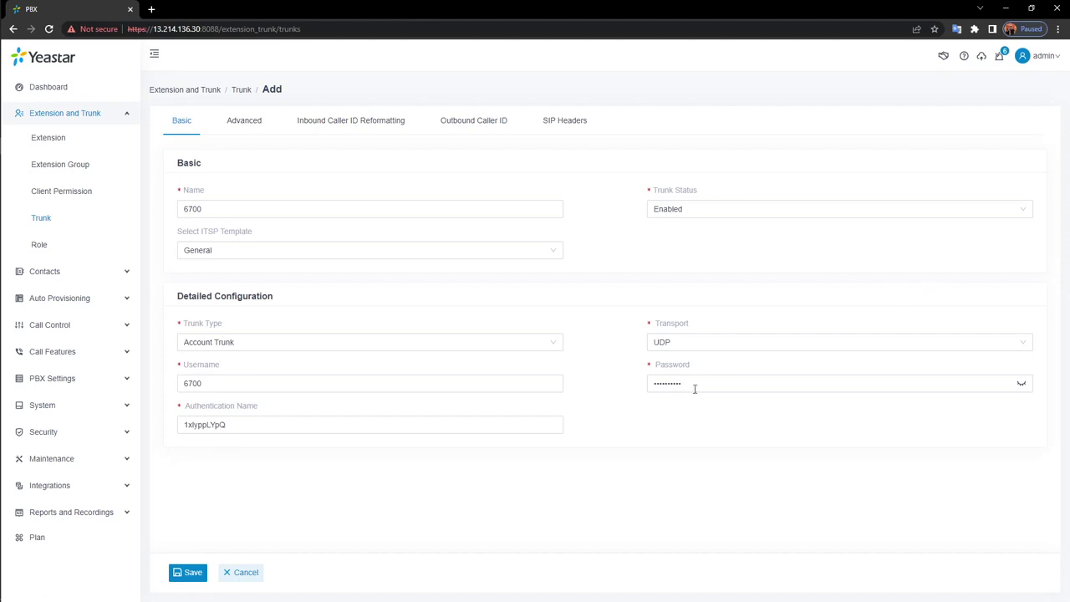
{"action": "left_click", "coordinate": [248, 573]}
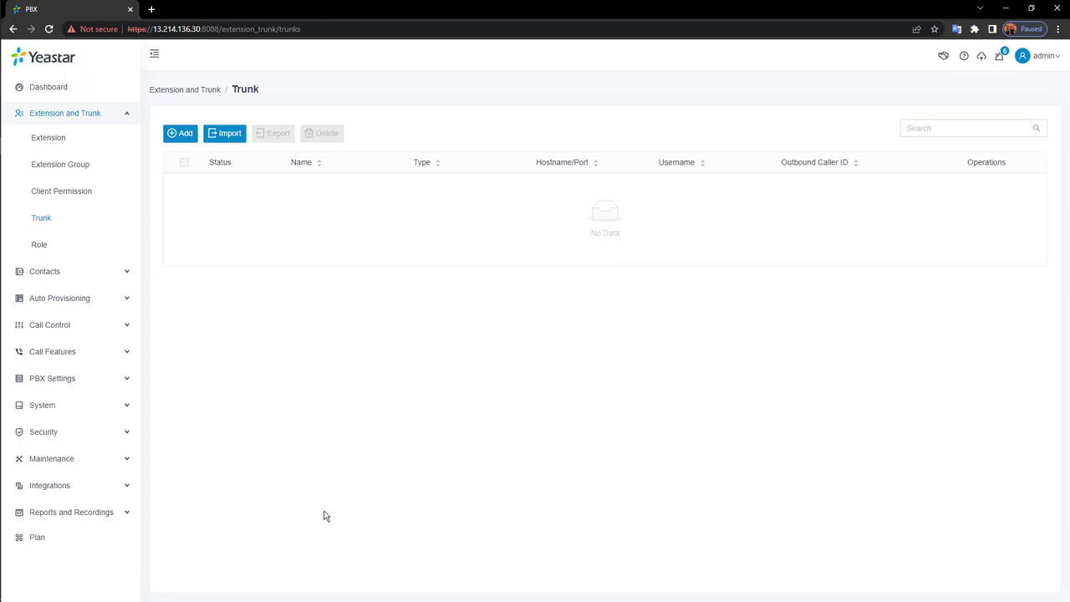
Open the Administrator role from the Role list, scroll through its permissions, and cancel unchanged
{"action": "left_click", "coordinate": [40, 244]}
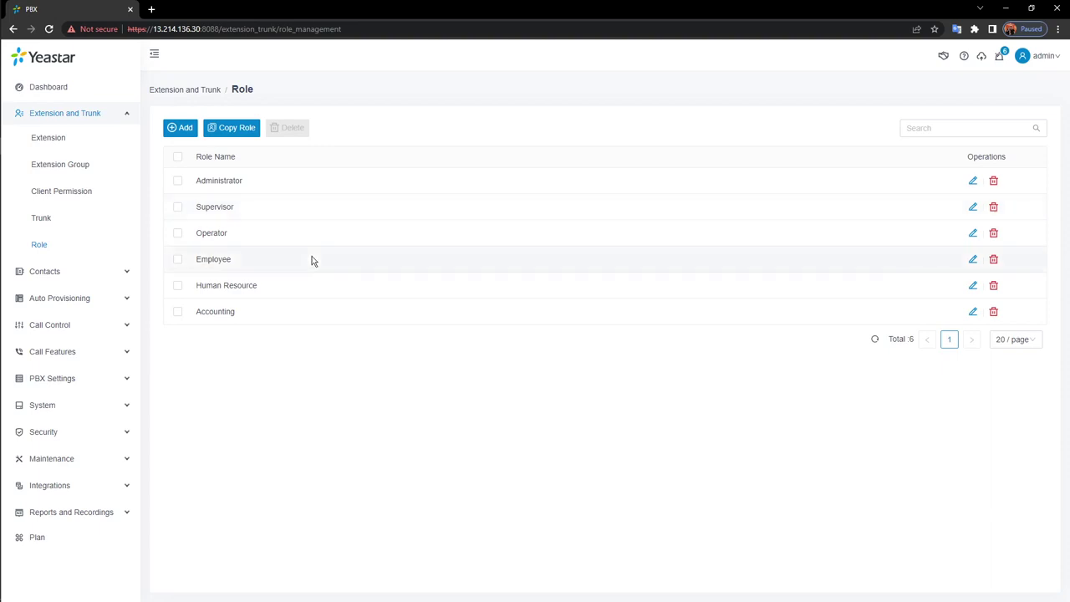
{"action": "left_click", "coordinate": [973, 181]}
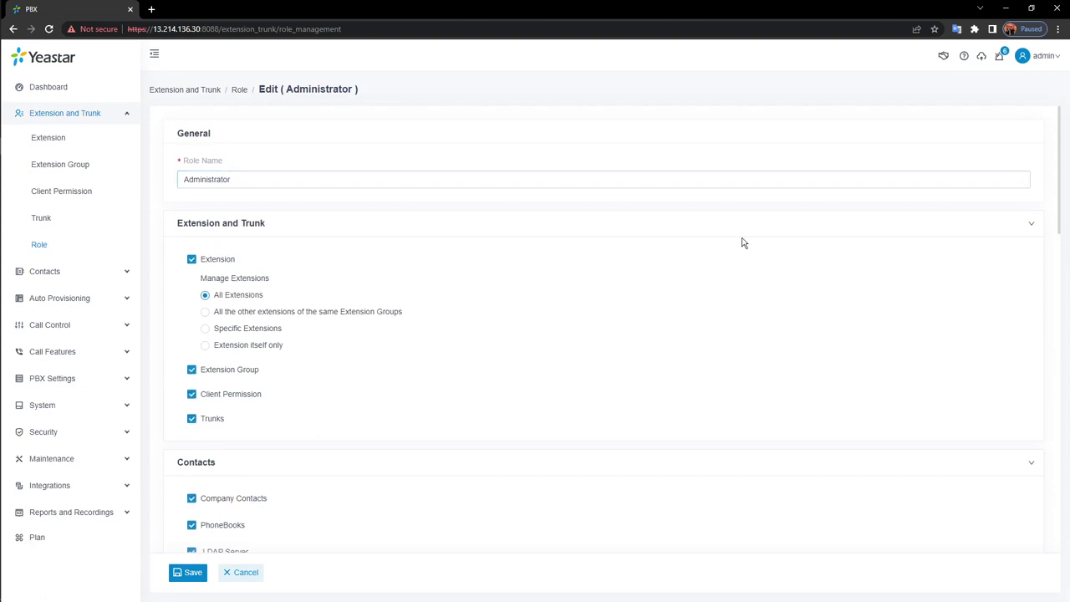
{"action": "scroll", "coordinate": [712, 272], "scroll_direction": "down", "scroll_amount": 3}
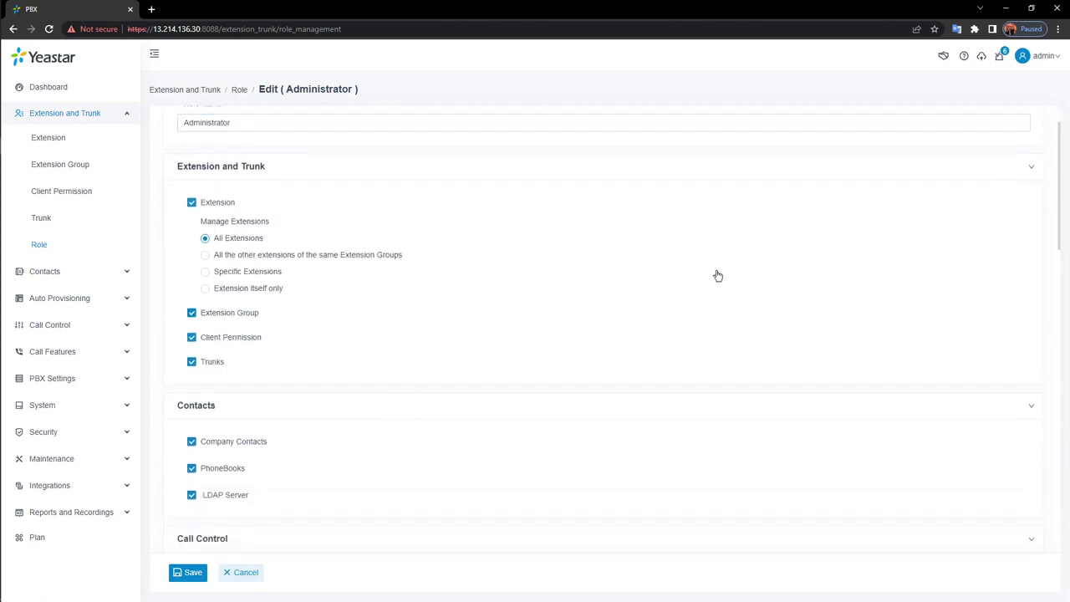
{"action": "scroll", "coordinate": [717, 273], "scroll_direction": "down", "scroll_amount": 5}
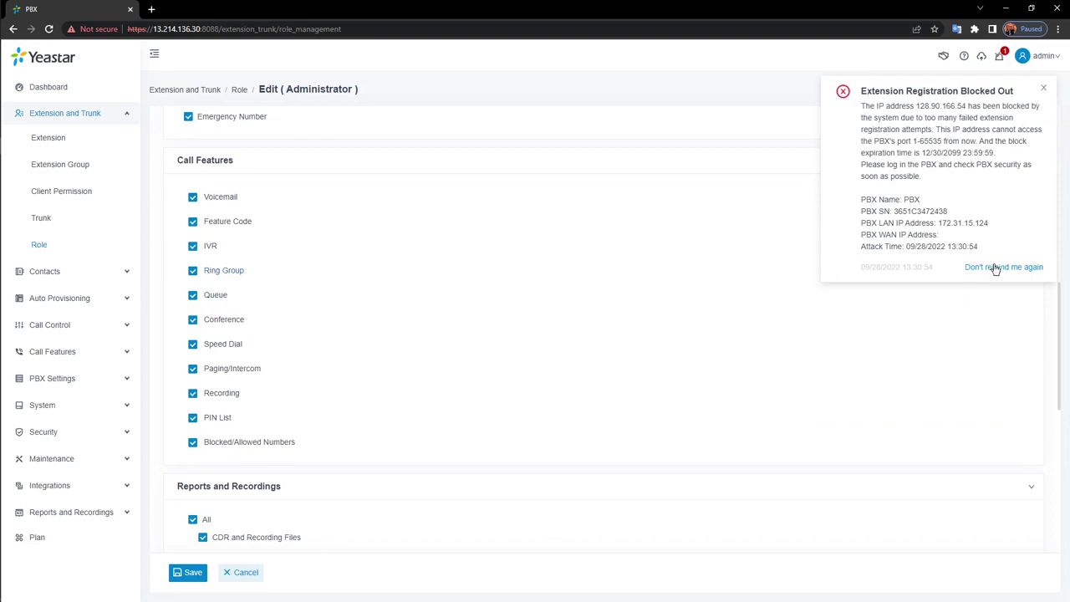
{"action": "left_click", "coordinate": [1004, 268]}
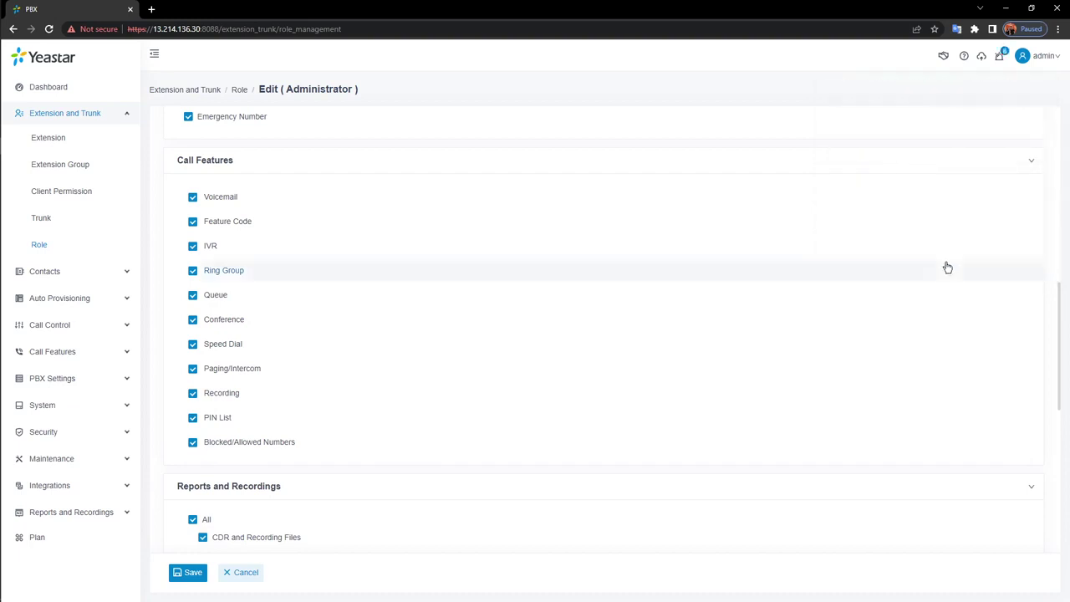
{"action": "scroll", "coordinate": [783, 376], "scroll_direction": "down", "scroll_amount": 2}
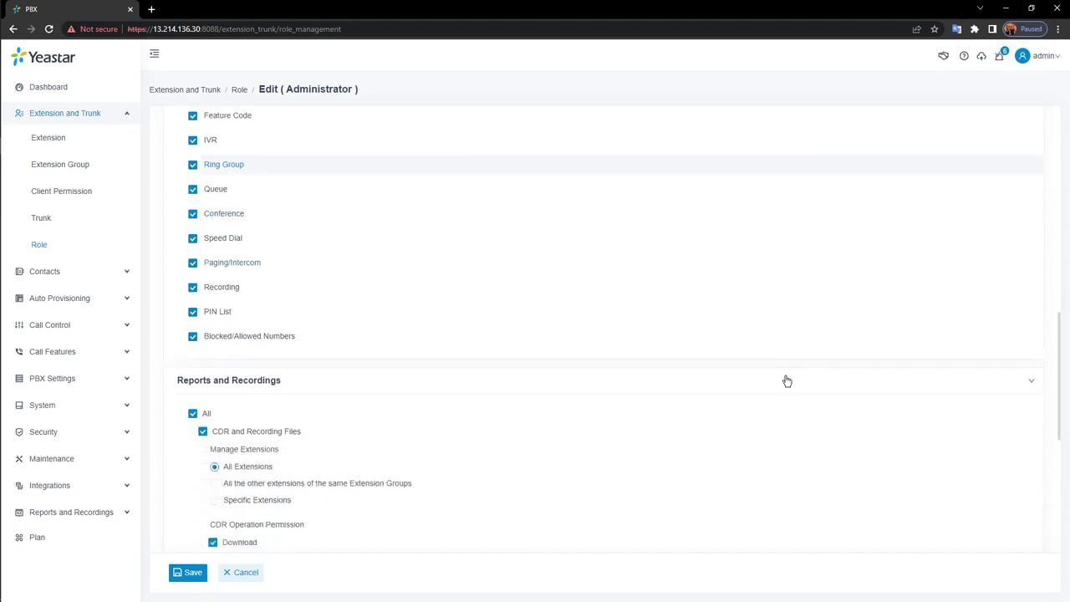
{"action": "scroll", "coordinate": [782, 375], "scroll_direction": "up", "scroll_amount": 6}
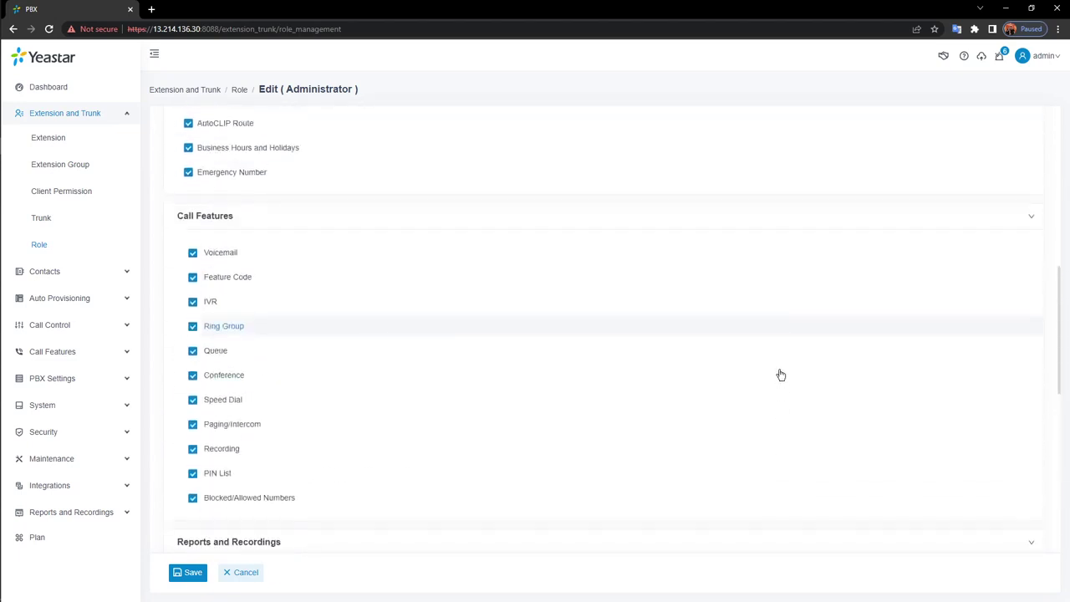
{"action": "scroll", "coordinate": [780, 375], "scroll_direction": "up", "scroll_amount": 3}
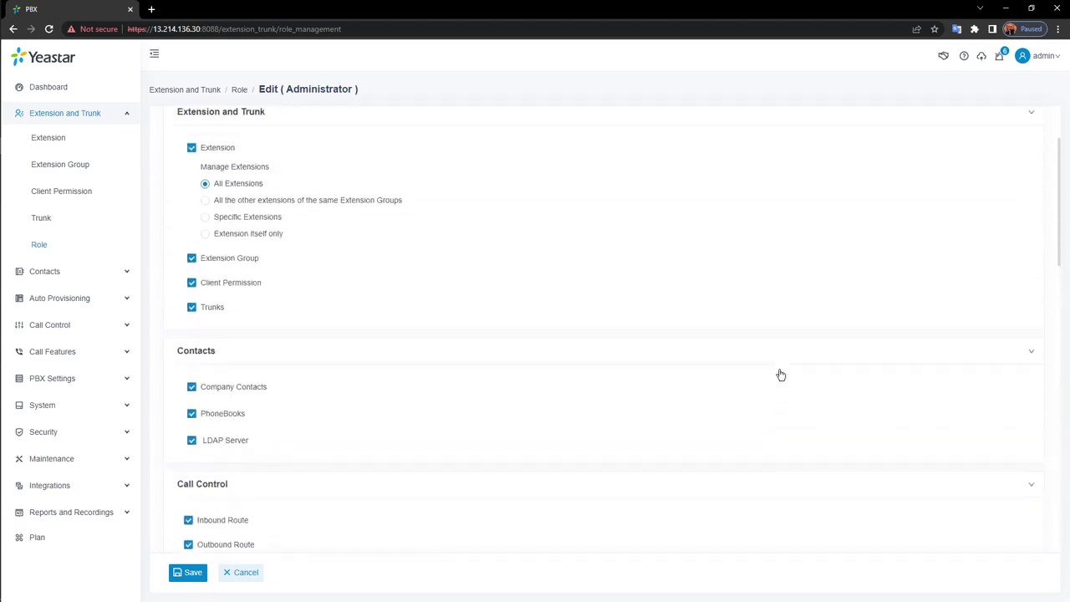
{"action": "left_click", "coordinate": [244, 574]}
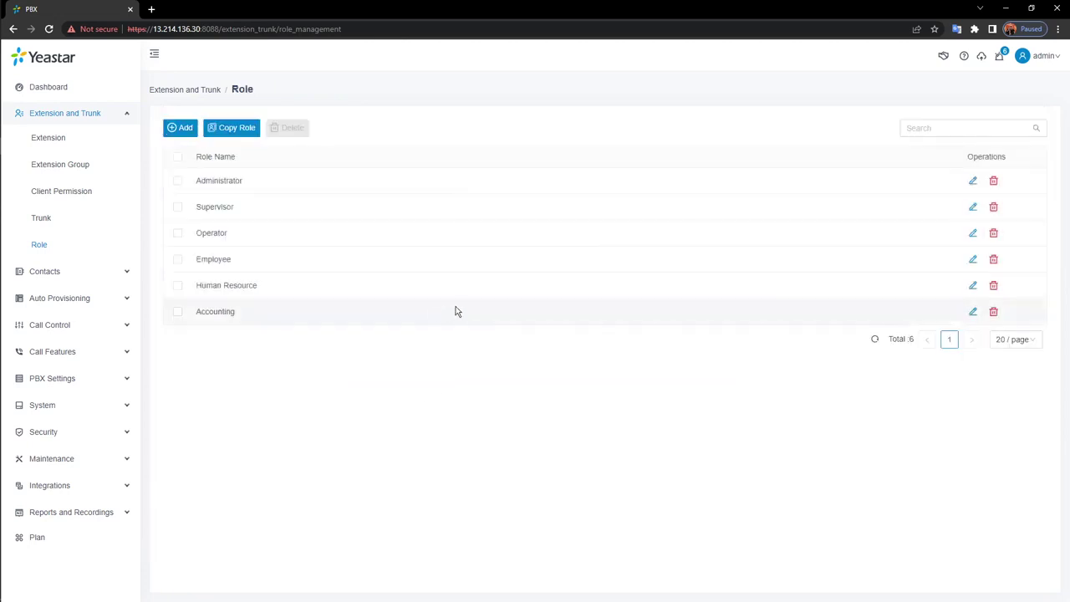
Tick recording Play and Download permissions for the Employee role, then cancel the edit
{"action": "left_click", "coordinate": [973, 260]}
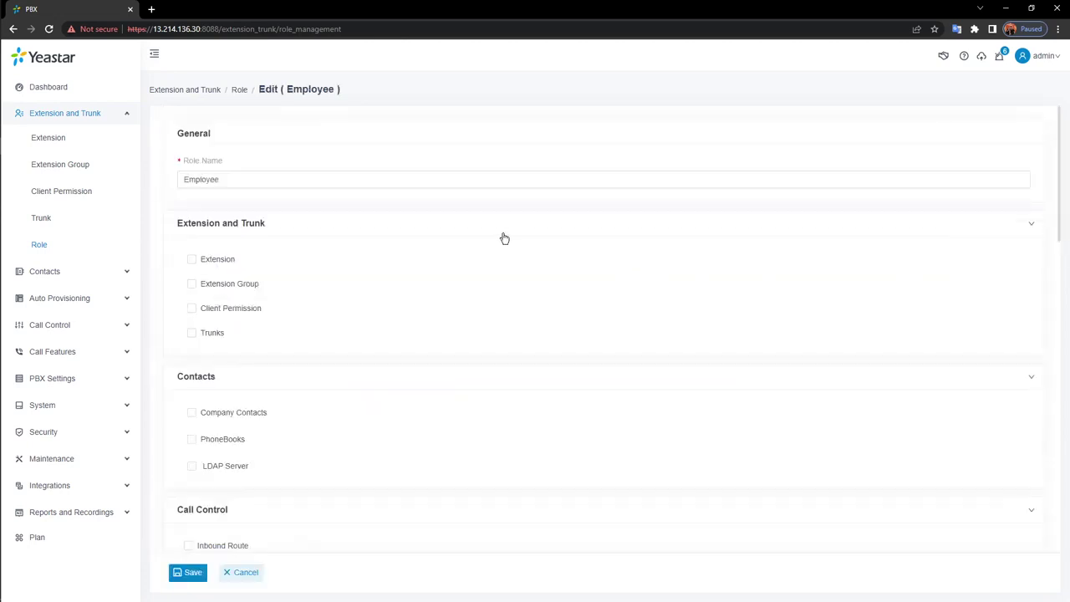
{"action": "scroll", "coordinate": [504, 238], "scroll_direction": "down", "scroll_amount": 10}
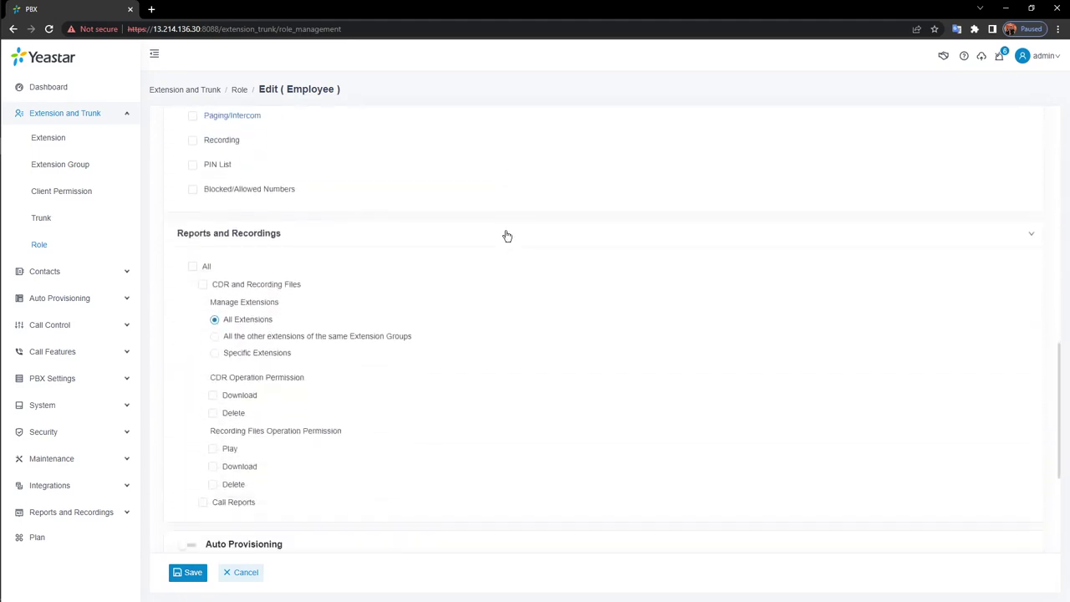
{"action": "scroll", "coordinate": [507, 236], "scroll_direction": "down", "scroll_amount": 3}
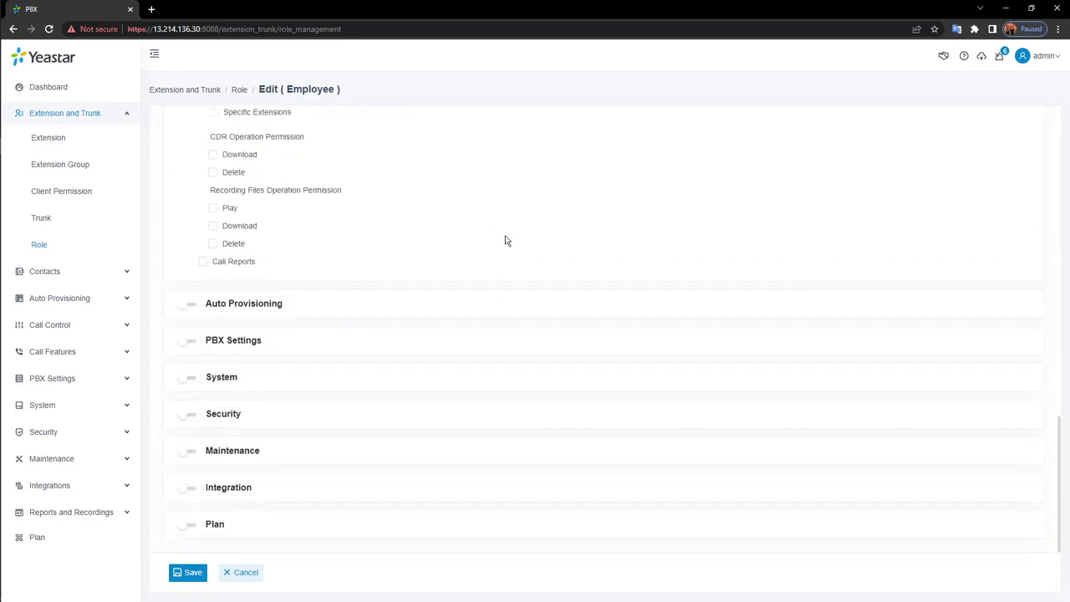
{"action": "left_click", "coordinate": [212, 208]}
{"action": "left_click", "coordinate": [214, 226]}
{"action": "scroll", "coordinate": [465, 272], "scroll_direction": "up", "scroll_amount": 3}
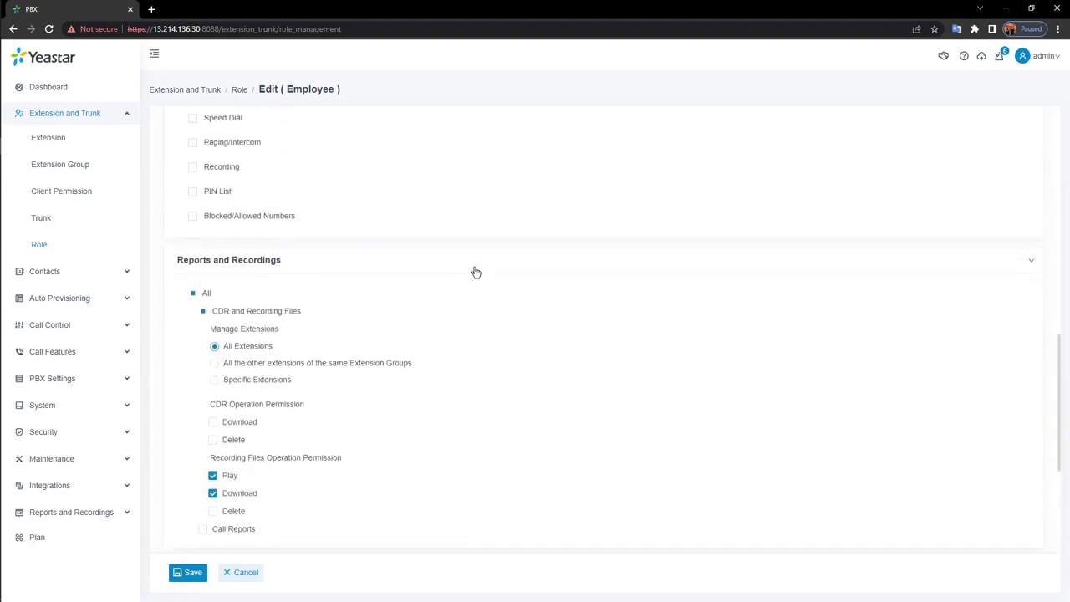
{"action": "left_click", "coordinate": [235, 574]}
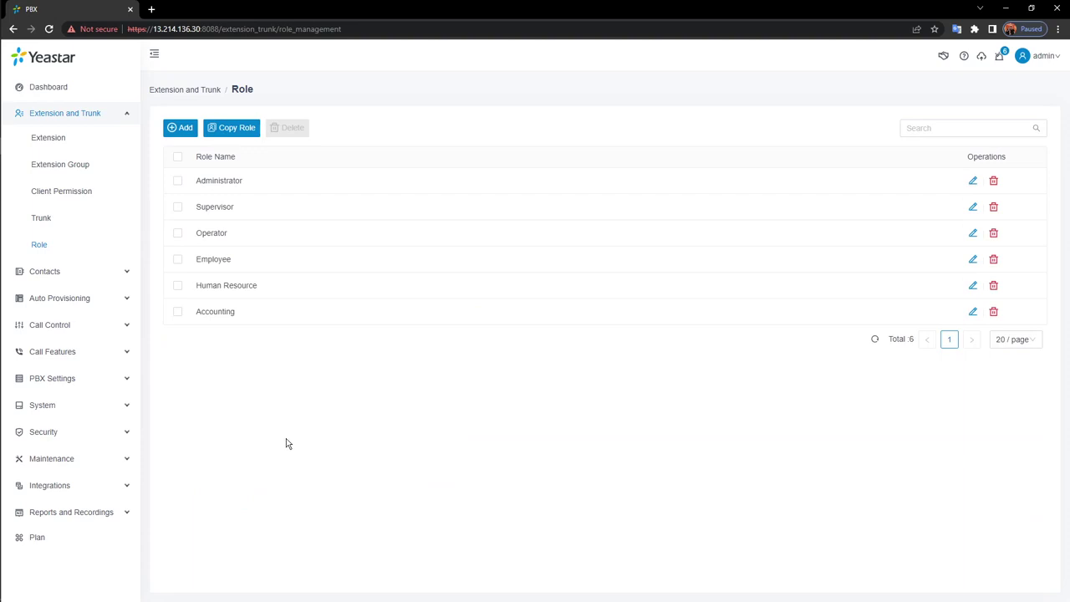
Collapse the Extension and Trunk menus and go to Call Control's Business Hours and Holidays
{"action": "left_click", "coordinate": [80, 115]}
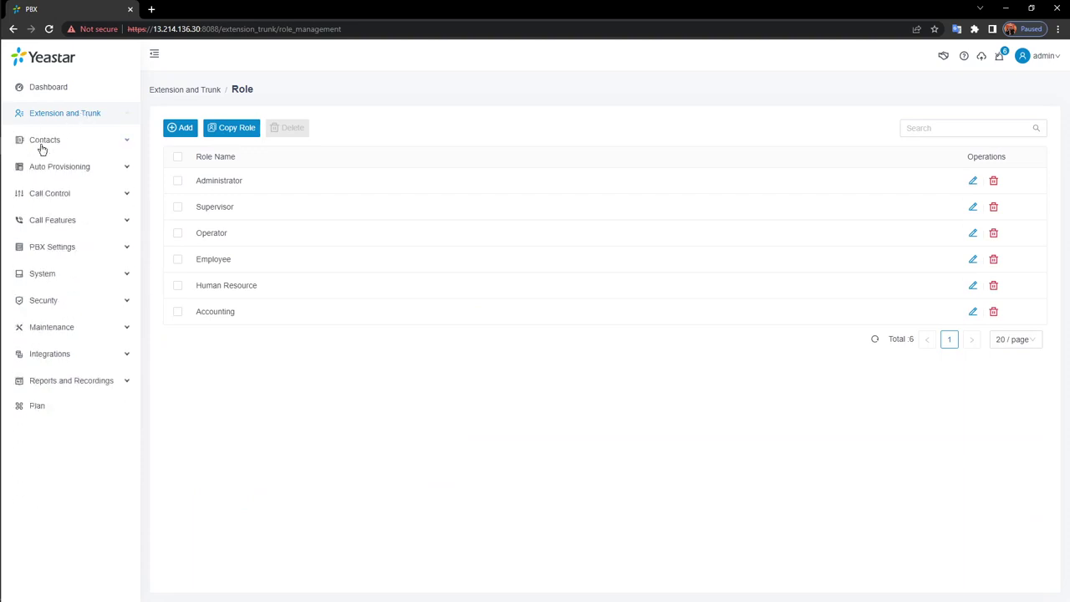
{"action": "left_click", "coordinate": [56, 201]}
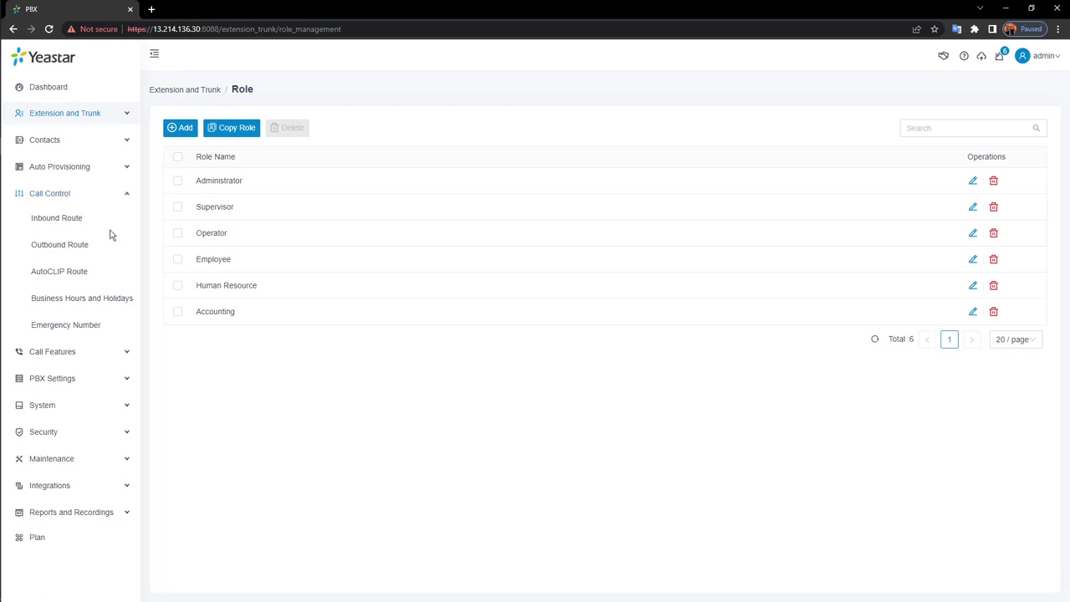
{"action": "left_click", "coordinate": [72, 301]}
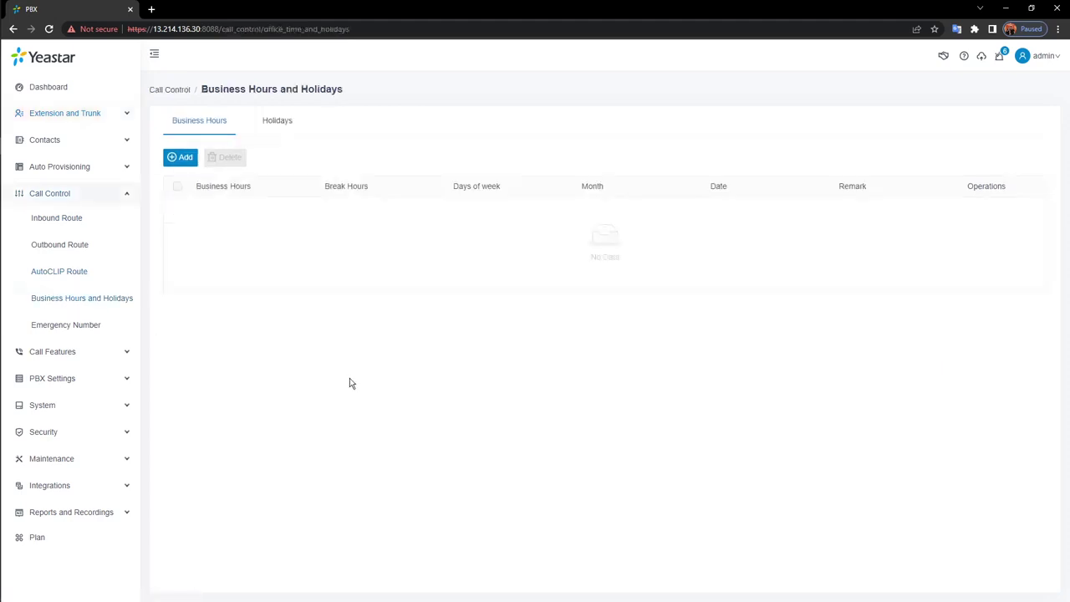
Add a new schedule with a 09:00 to 18:00 business-hours range
{"action": "left_click", "coordinate": [187, 161]}
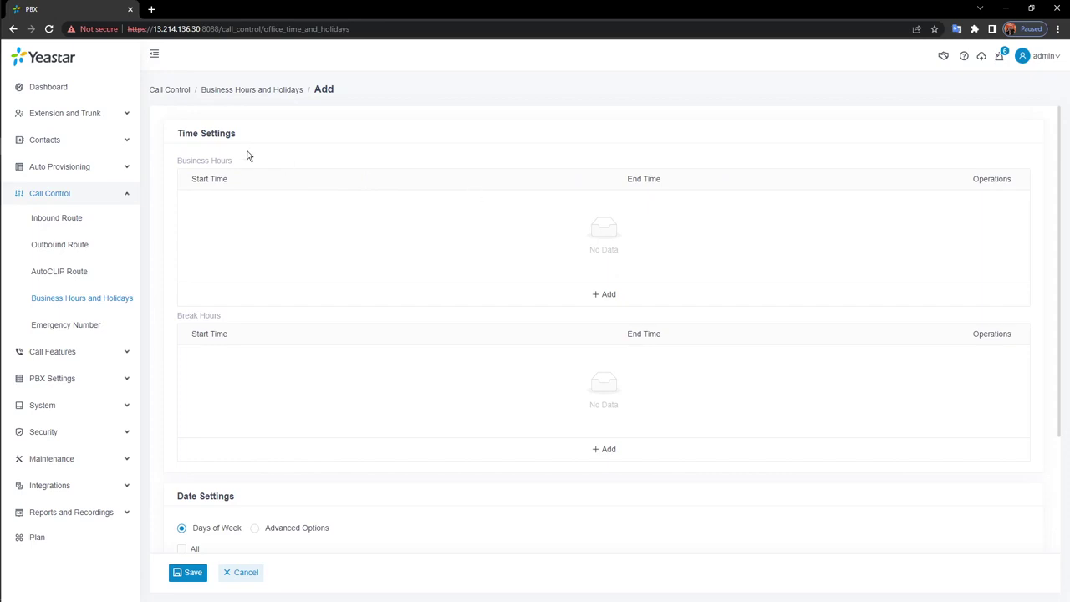
{"action": "left_click", "coordinate": [633, 297]}
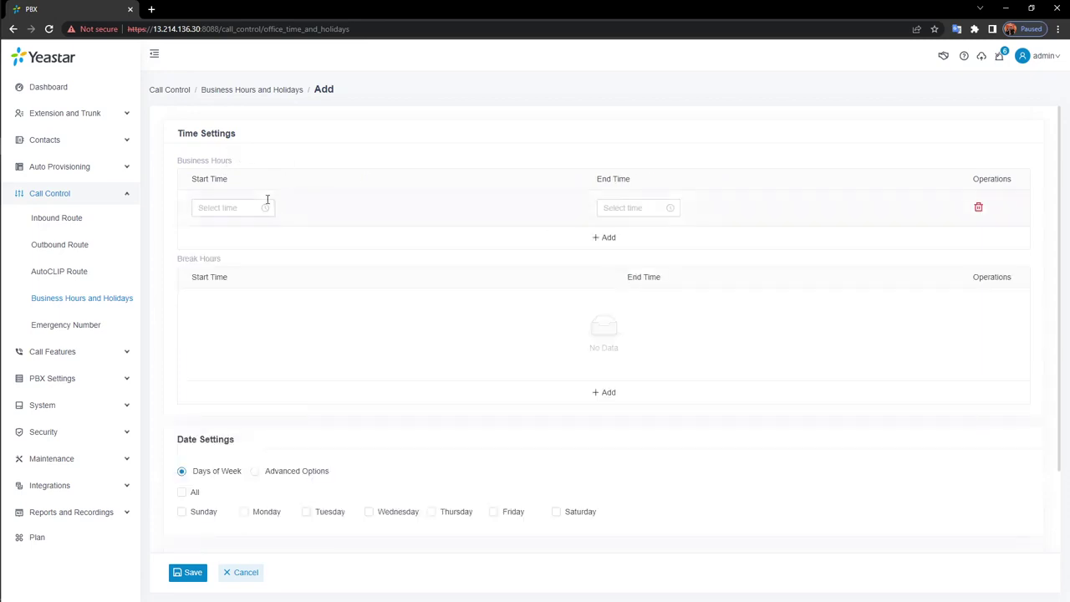
{"action": "left_click", "coordinate": [237, 207]}
{"action": "scroll", "coordinate": [211, 263], "scroll_direction": "up", "scroll_amount": 3}
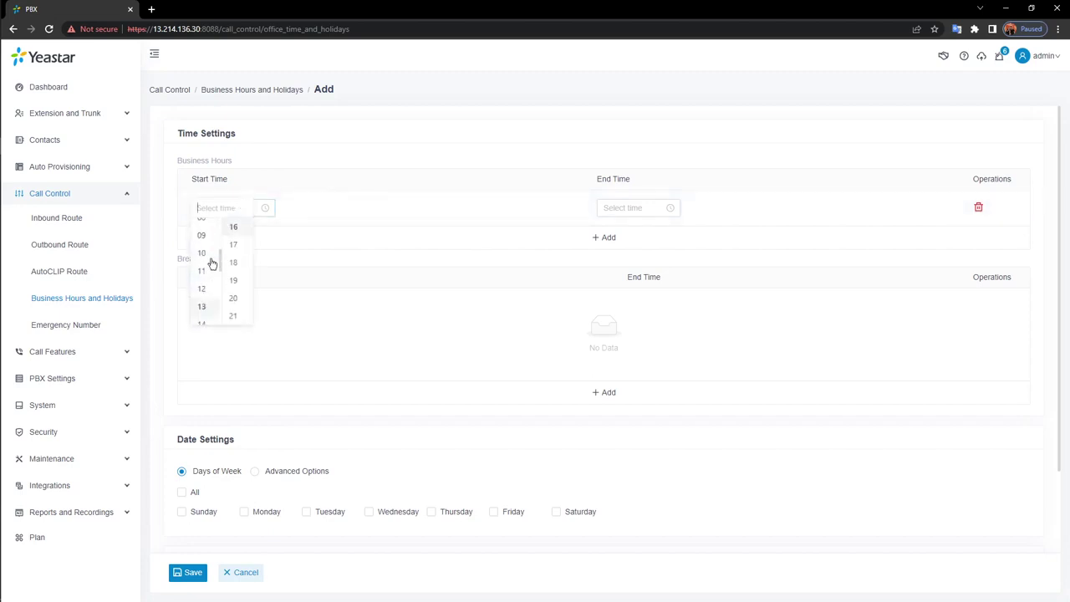
{"action": "scroll", "coordinate": [212, 263], "scroll_direction": "up", "scroll_amount": 3}
{"action": "left_click", "coordinate": [202, 276]}
{"action": "scroll", "coordinate": [234, 262], "scroll_direction": "up", "scroll_amount": 5}
{"action": "left_click", "coordinate": [234, 228]}
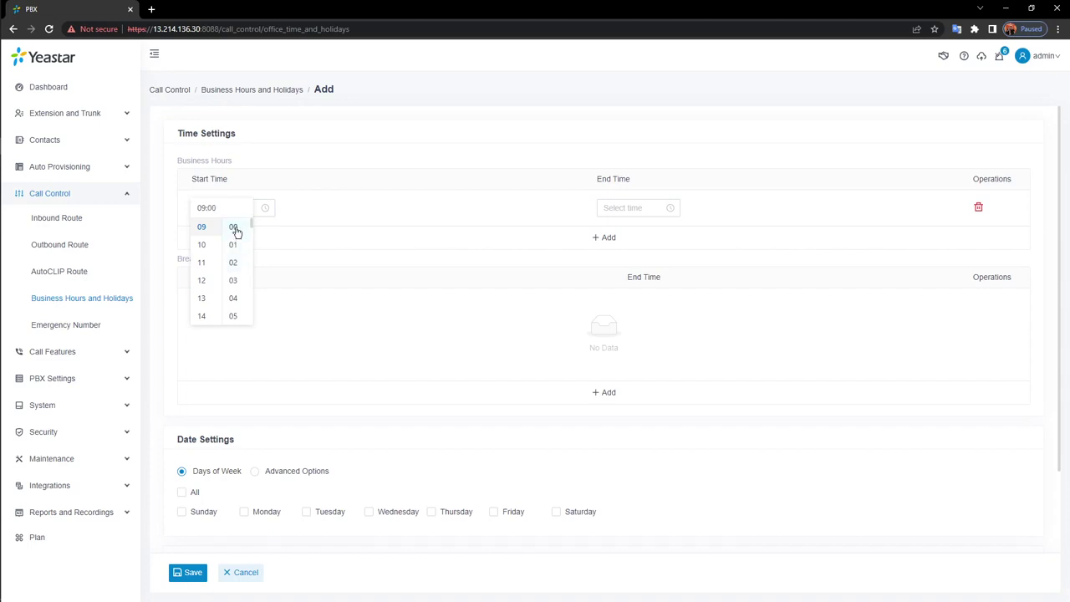
{"action": "left_click", "coordinate": [337, 206]}
{"action": "left_click", "coordinate": [593, 208]}
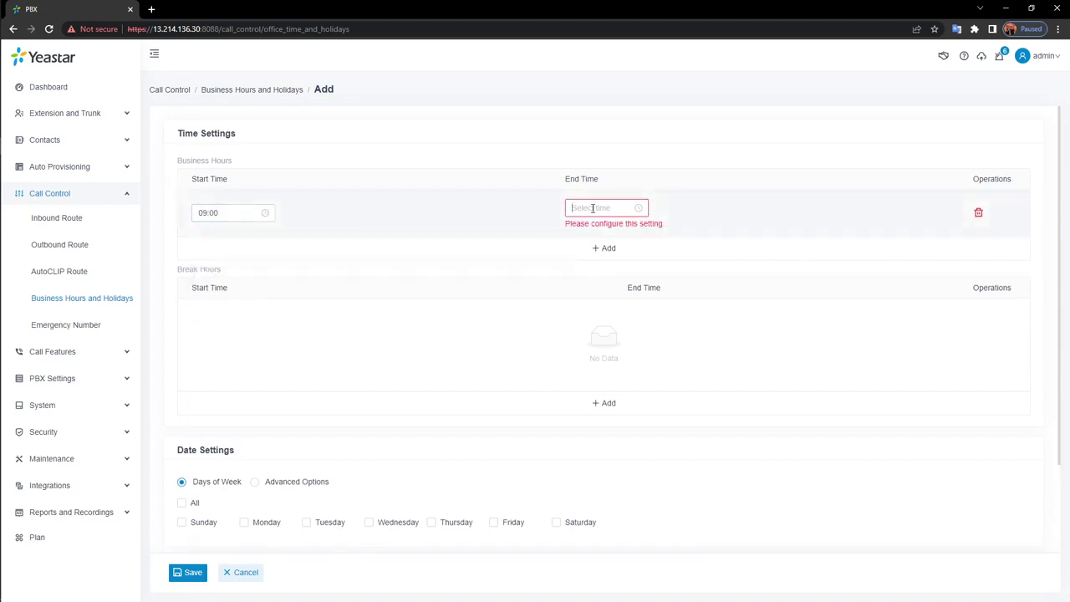
{"action": "left_click", "coordinate": [573, 318]}
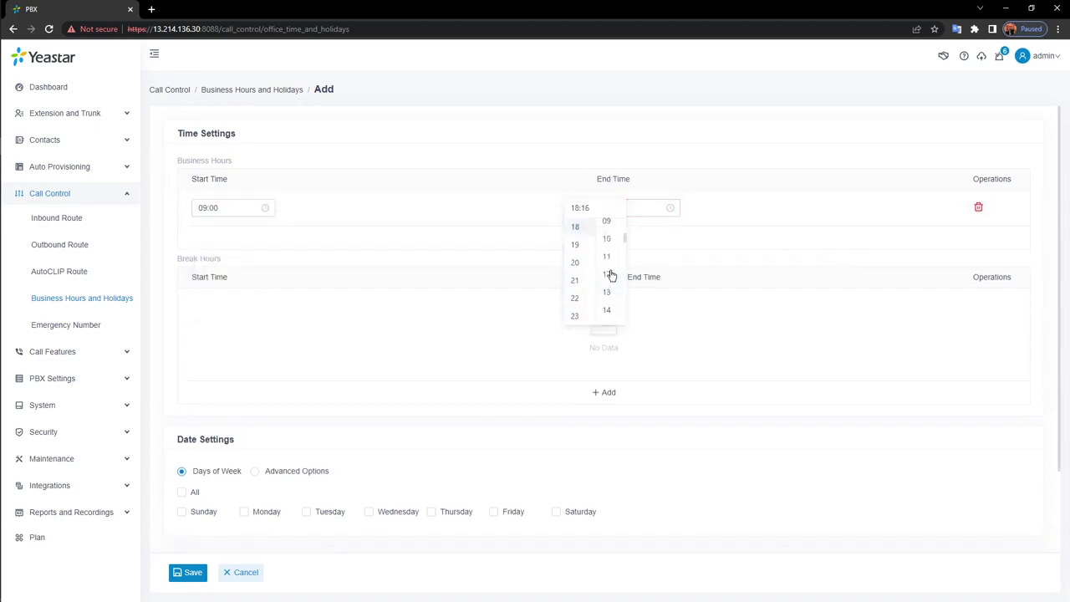
{"action": "scroll", "coordinate": [611, 259], "scroll_direction": "up", "scroll_amount": 5}
{"action": "left_click", "coordinate": [606, 228]}
{"action": "left_click", "coordinate": [741, 218]}
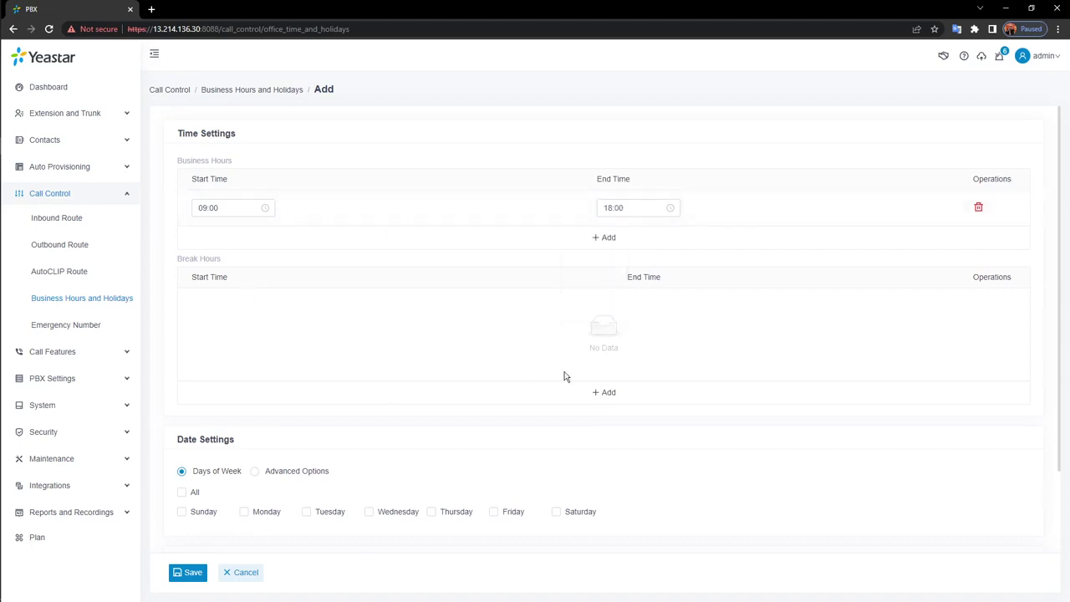
Add a break-hours range from 12:00 to 13:00
{"action": "left_click", "coordinate": [597, 393]}
{"action": "left_click", "coordinate": [226, 310]}
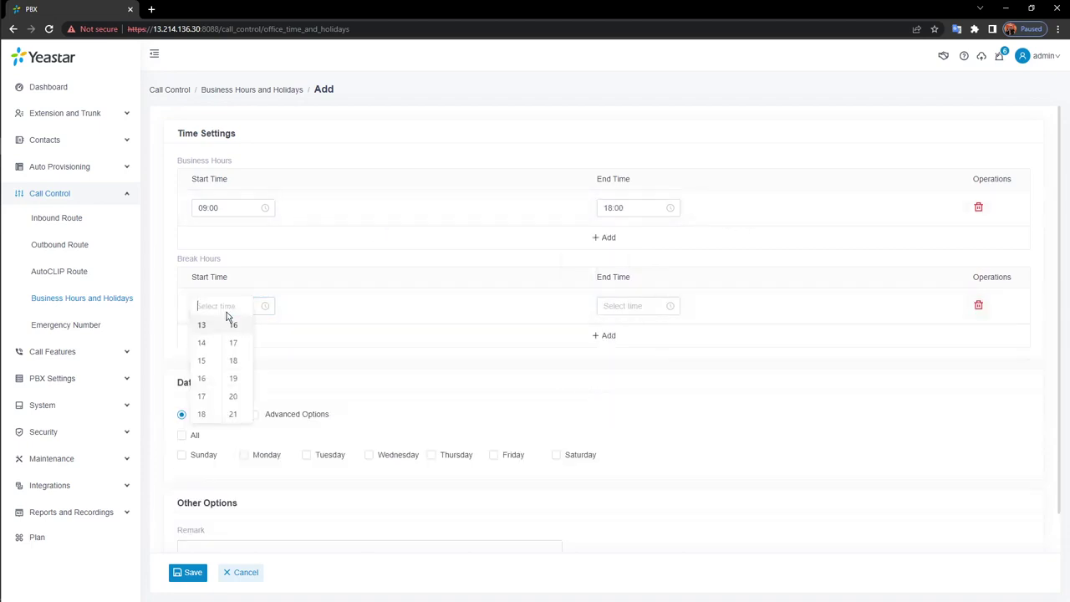
{"action": "scroll", "coordinate": [204, 355], "scroll_direction": "up", "scroll_amount": 2}
{"action": "left_click", "coordinate": [206, 368]}
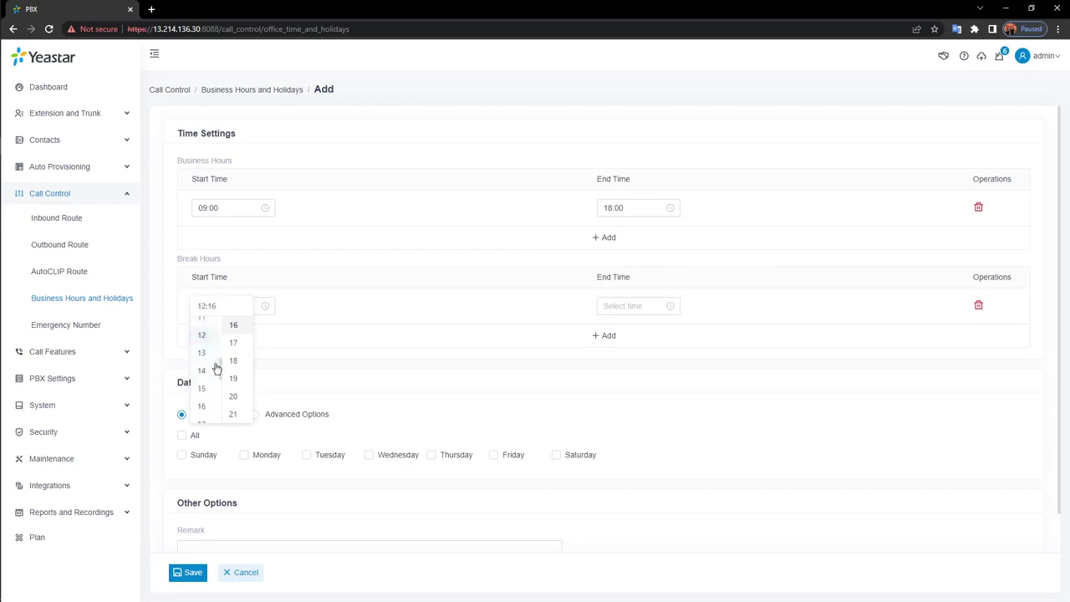
{"action": "scroll", "coordinate": [233, 351], "scroll_direction": "up", "scroll_amount": 4}
{"action": "left_click", "coordinate": [235, 326]}
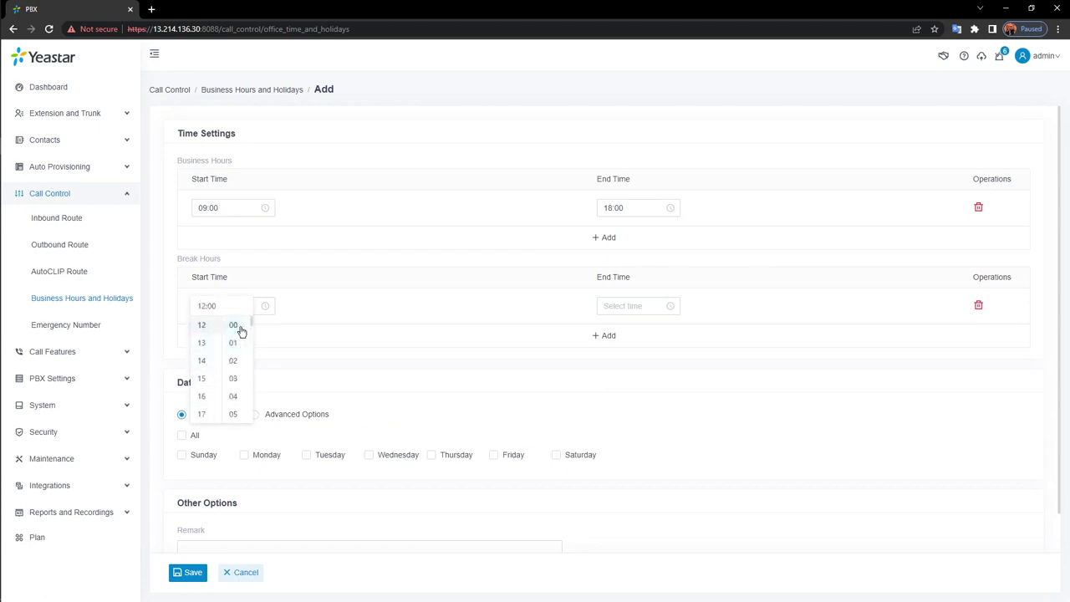
{"action": "left_click", "coordinate": [638, 307]}
{"action": "left_click", "coordinate": [616, 397]}
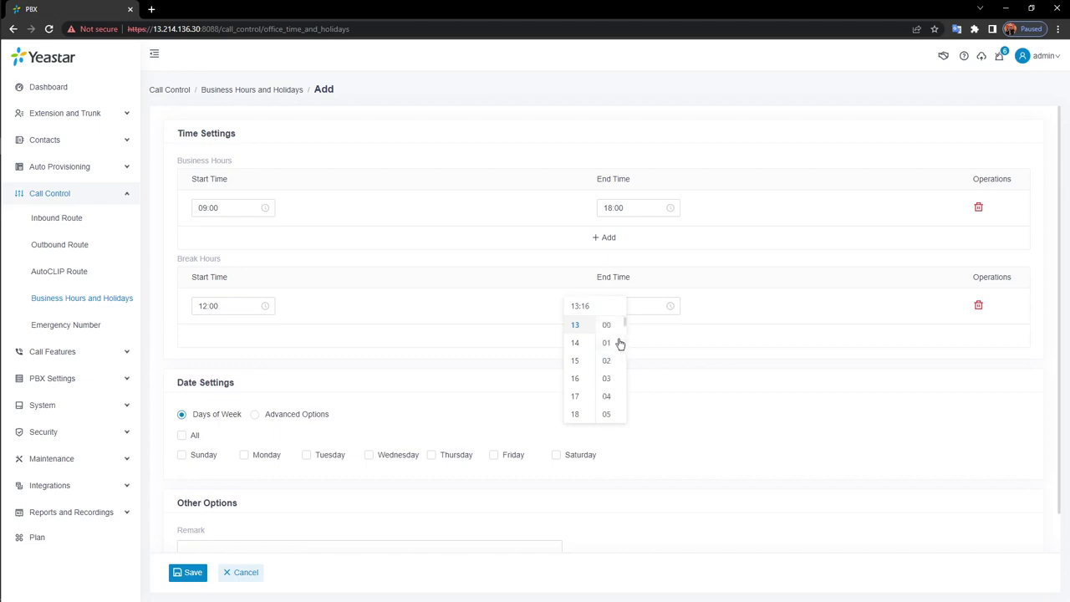
{"action": "left_click", "coordinate": [611, 325]}
{"action": "left_click", "coordinate": [730, 319]}
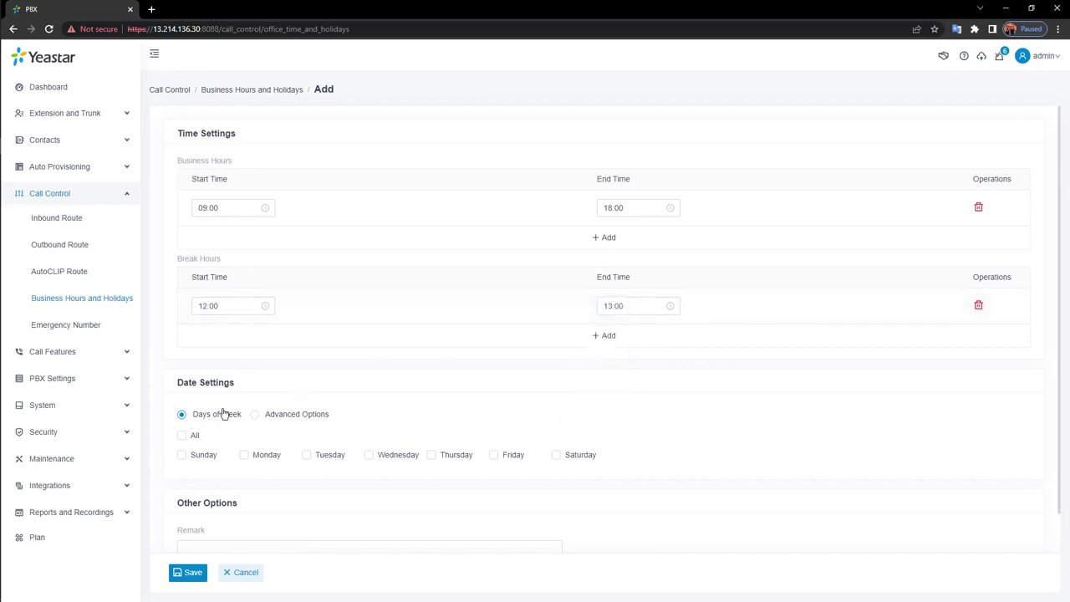
{"action": "mouse_move", "coordinate": [211, 420]}
{"action": "scroll", "coordinate": [214, 433], "scroll_direction": "down", "scroll_amount": 1}
Tick Monday through Friday under Days of Week
{"action": "left_click", "coordinate": [265, 421]}
{"action": "left_click", "coordinate": [327, 420]}
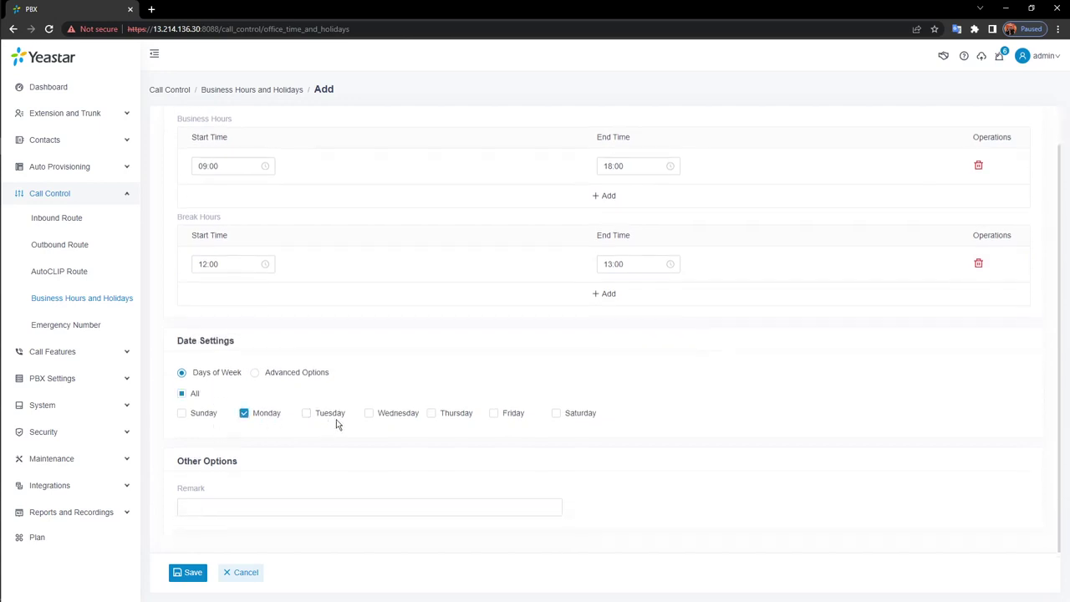
{"action": "left_click", "coordinate": [365, 418]}
{"action": "left_click", "coordinate": [433, 418]}
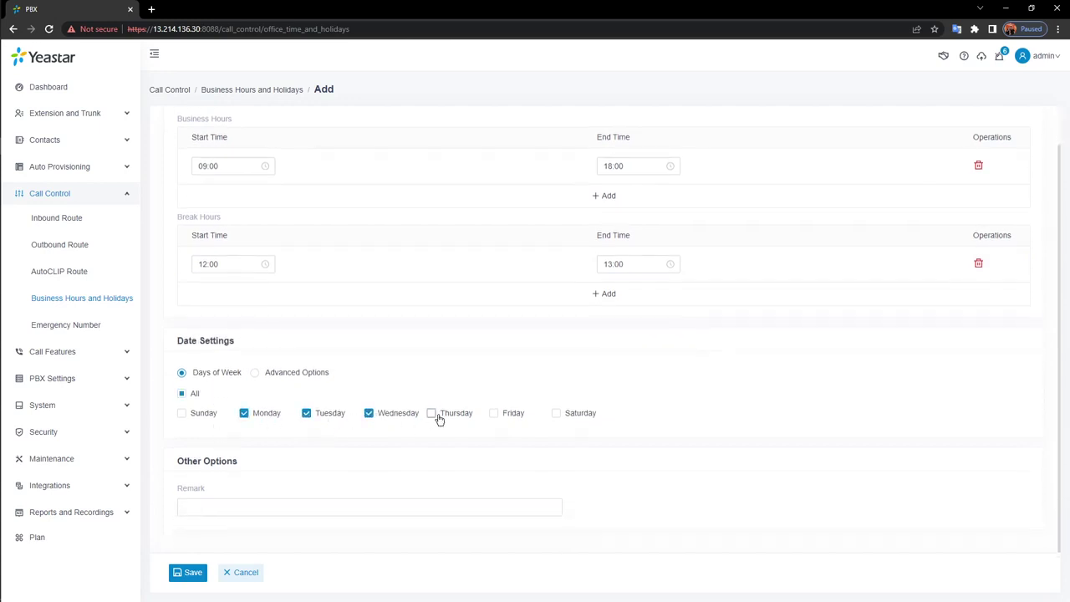
{"action": "left_click", "coordinate": [495, 418]}
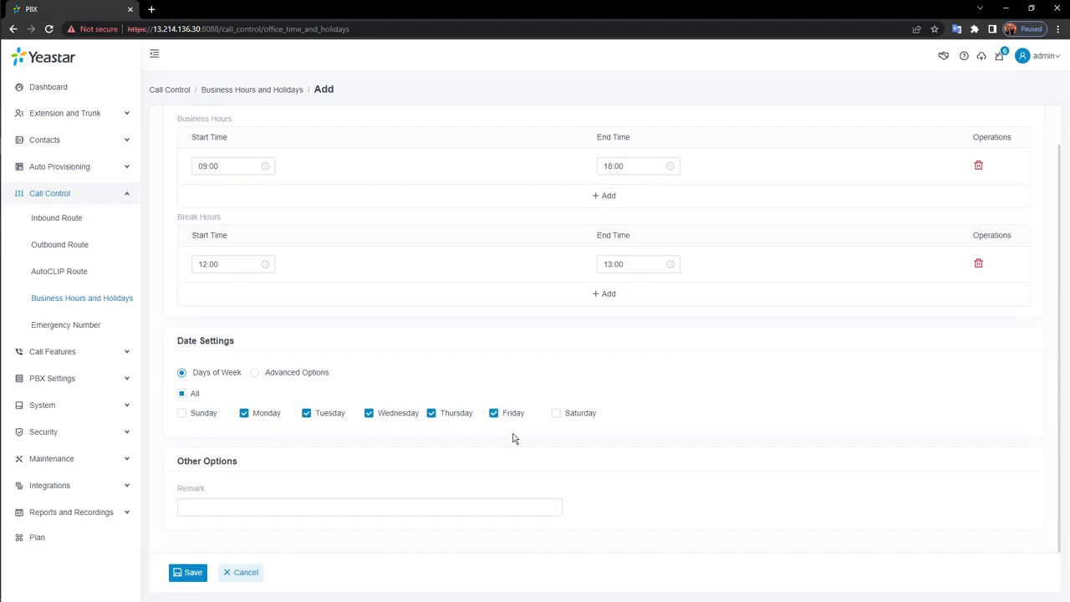
Try Advanced Options, revert to days-of-week scheduling, then save and apply the schedule
{"action": "left_click", "coordinate": [297, 376]}
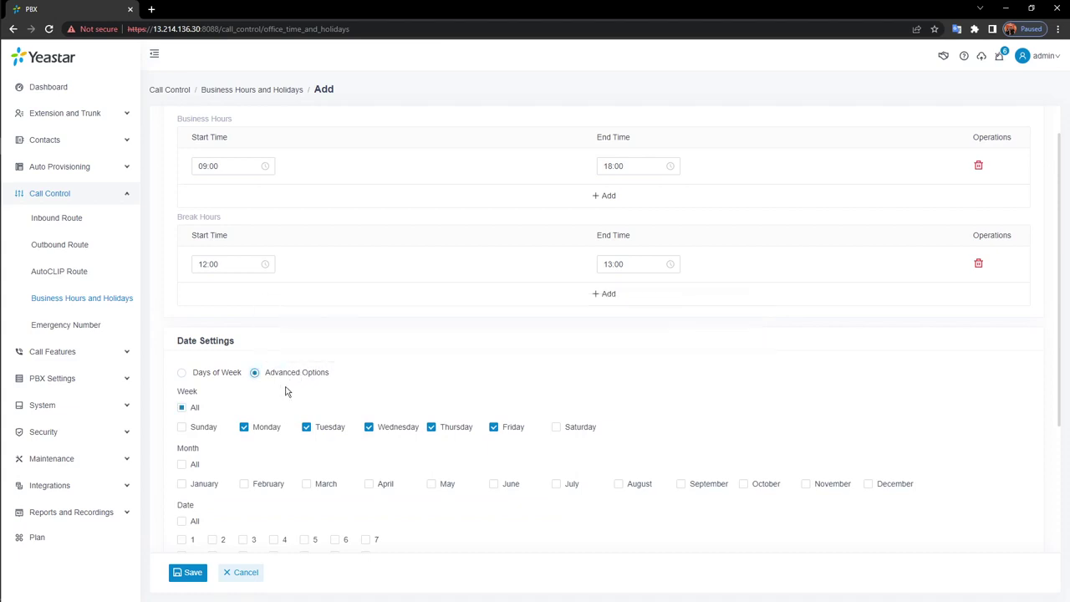
{"action": "scroll", "coordinate": [282, 384], "scroll_direction": "down", "scroll_amount": 2}
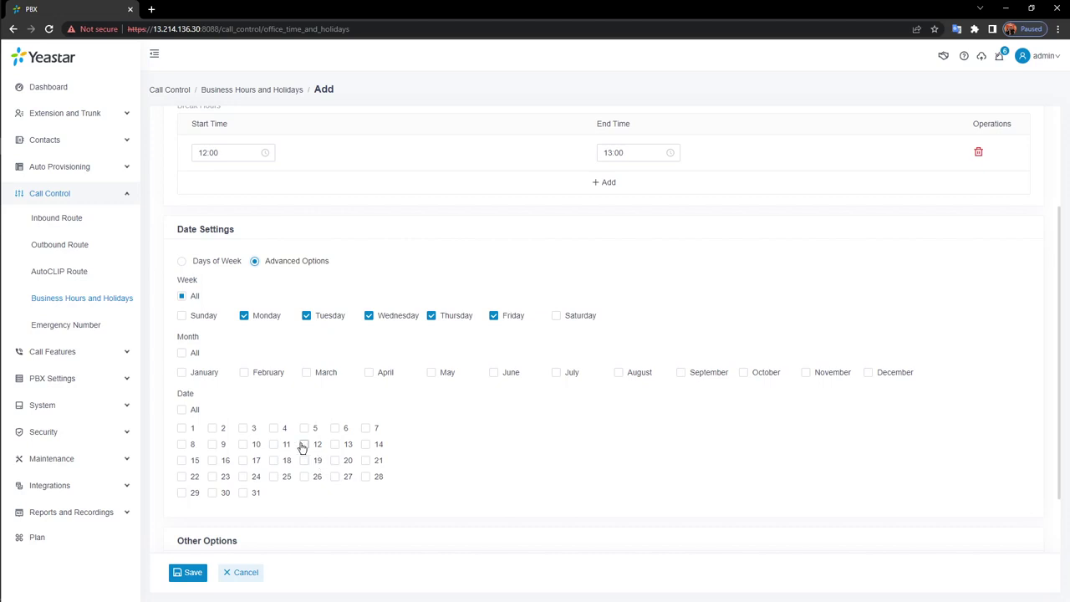
{"action": "left_click", "coordinate": [208, 264]}
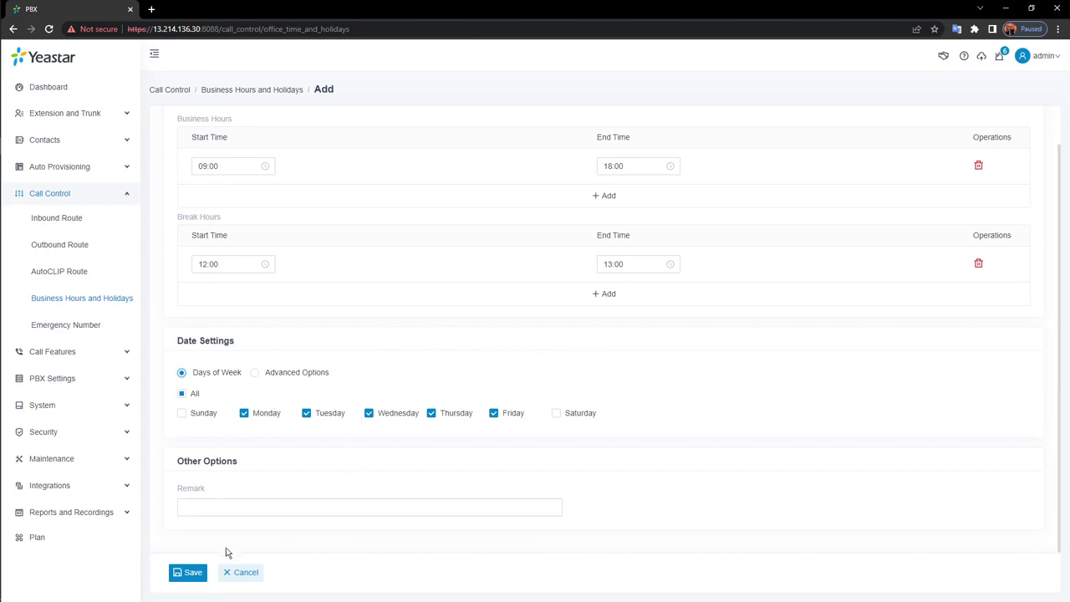
{"action": "left_click", "coordinate": [191, 573]}
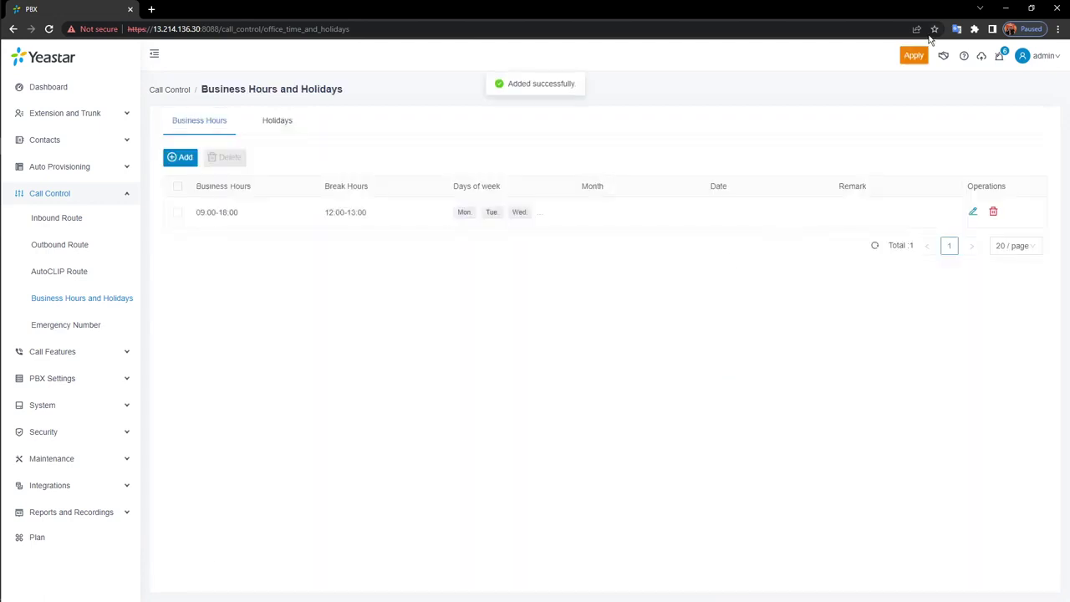
{"action": "left_click", "coordinate": [916, 59]}
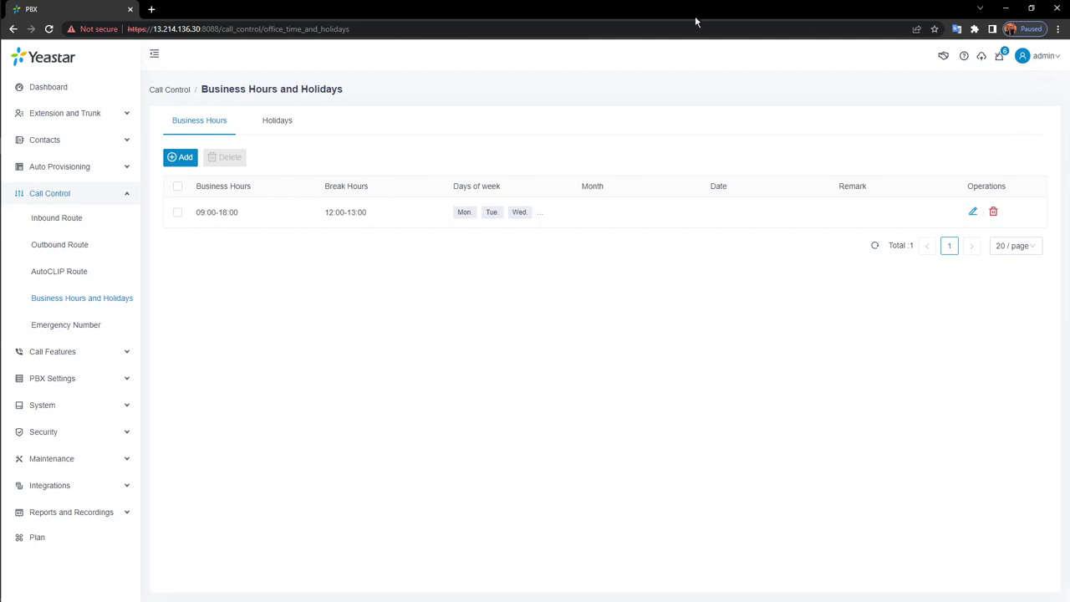
Check the empty Holidays list and its add form, then open the Inbound Route list
{"action": "left_click", "coordinate": [277, 126]}
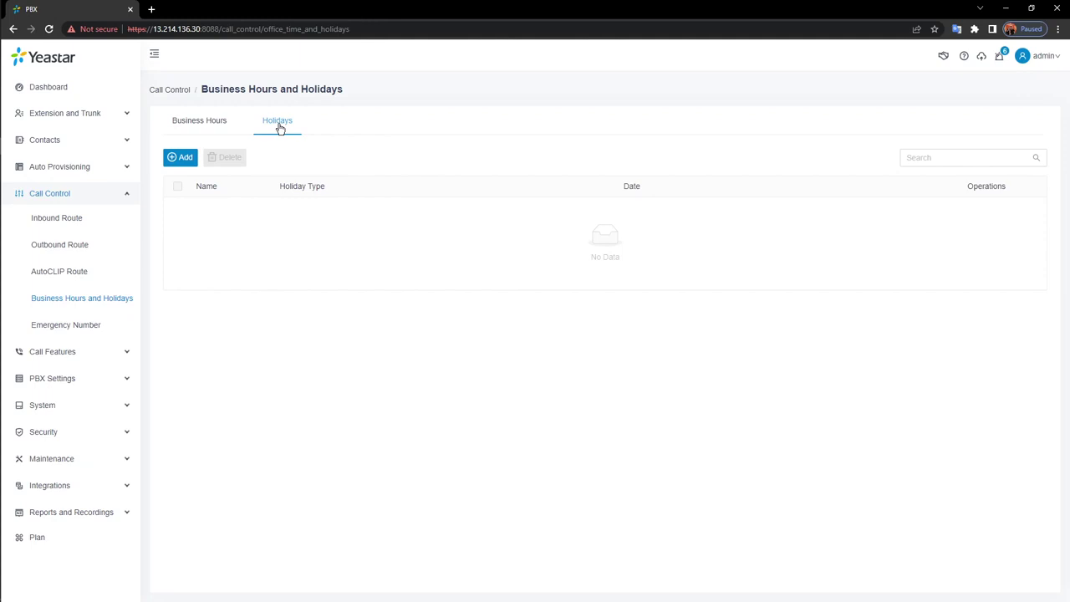
{"action": "left_click", "coordinate": [181, 161]}
{"action": "left_click", "coordinate": [223, 123]}
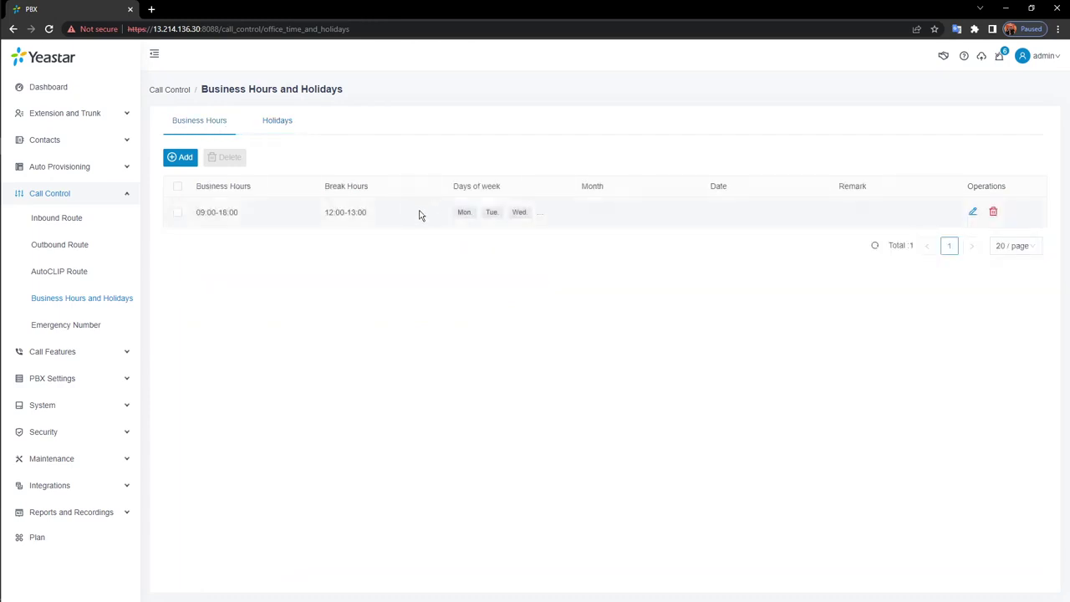
{"action": "left_click", "coordinate": [74, 221]}
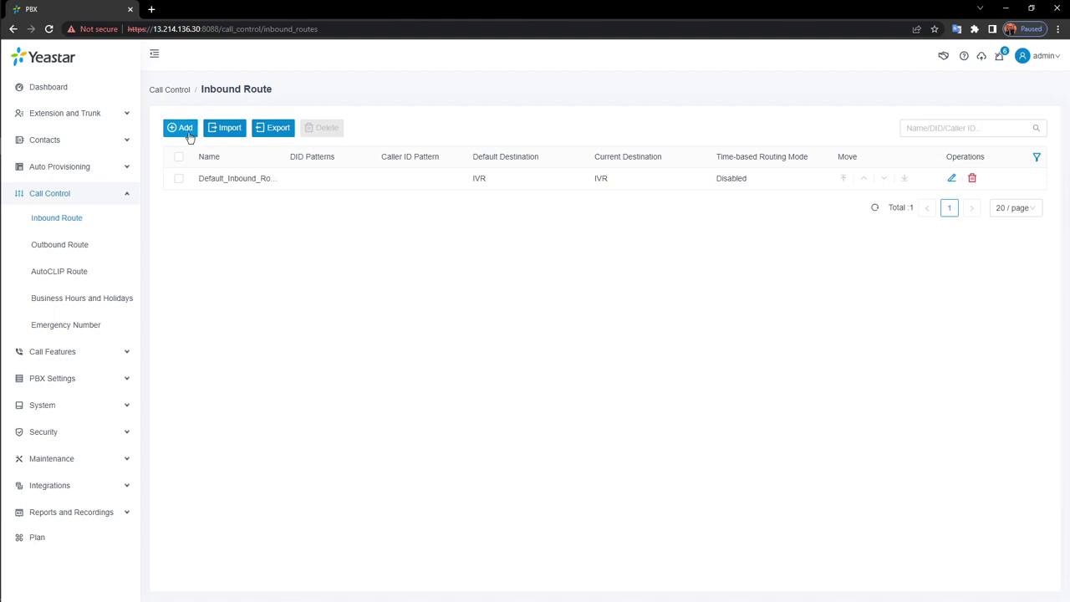
Add a new inbound route and enter the name in-1
{"action": "left_click", "coordinate": [186, 127]}
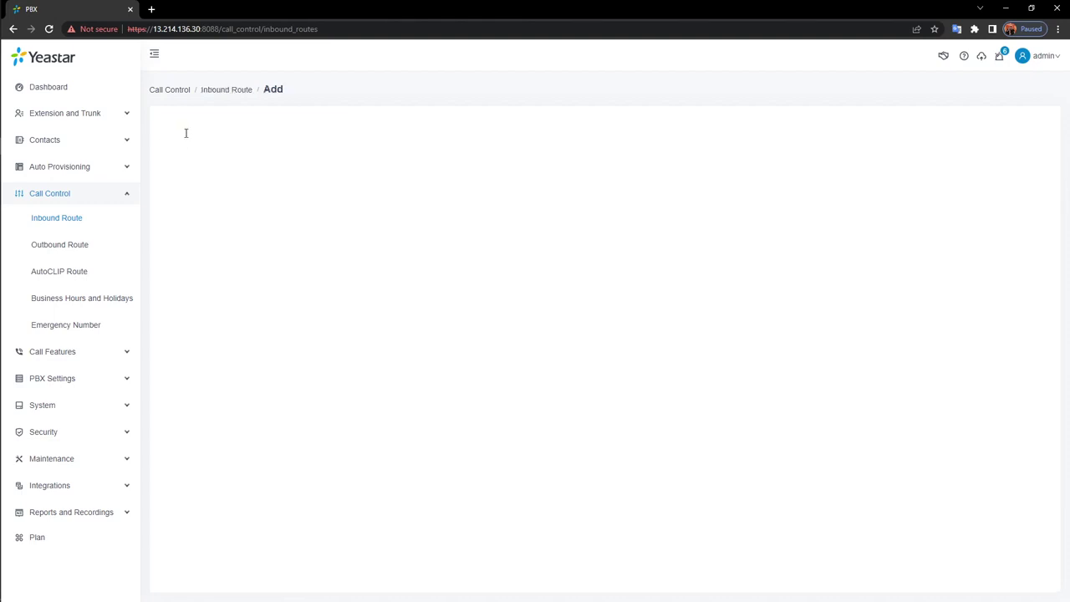
{"action": "left_click", "coordinate": [300, 181]}
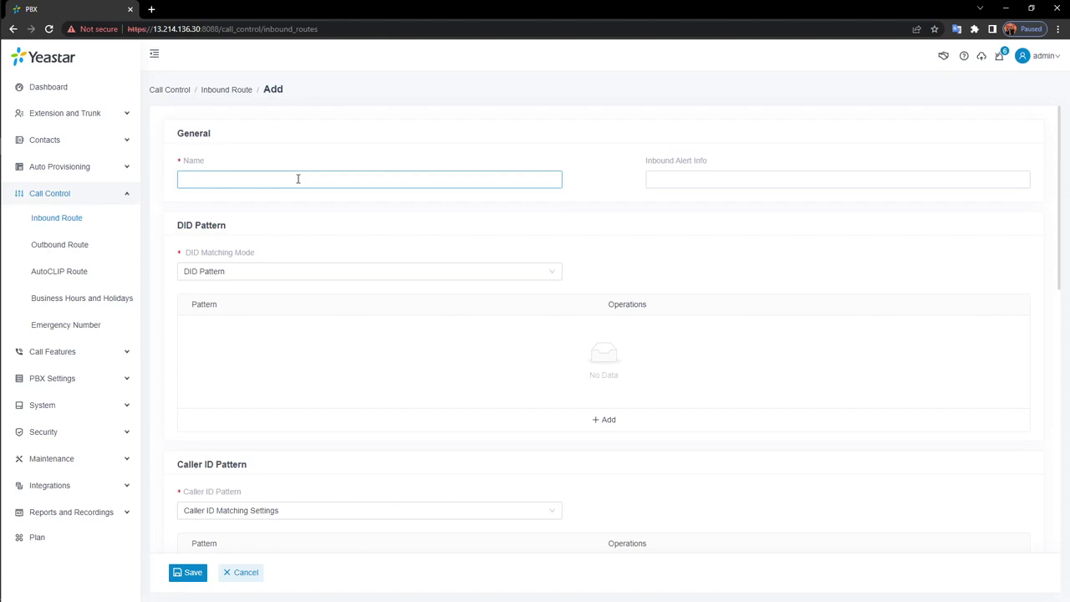
{"action": "type", "text": "in-1"}
{"action": "left_click", "coordinate": [829, 177]}
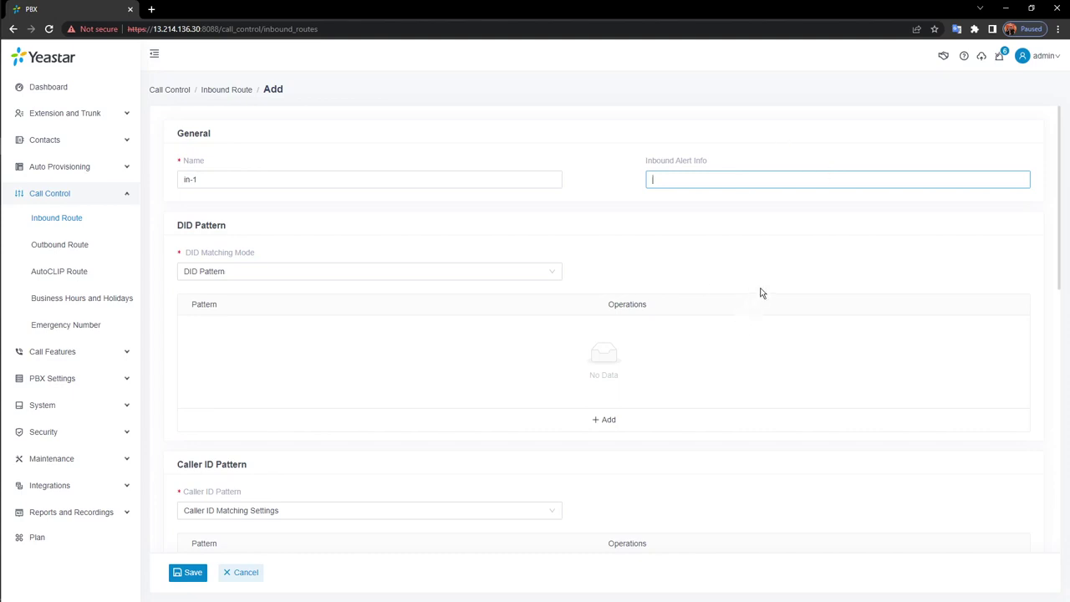
{"action": "left_click", "coordinate": [750, 230]}
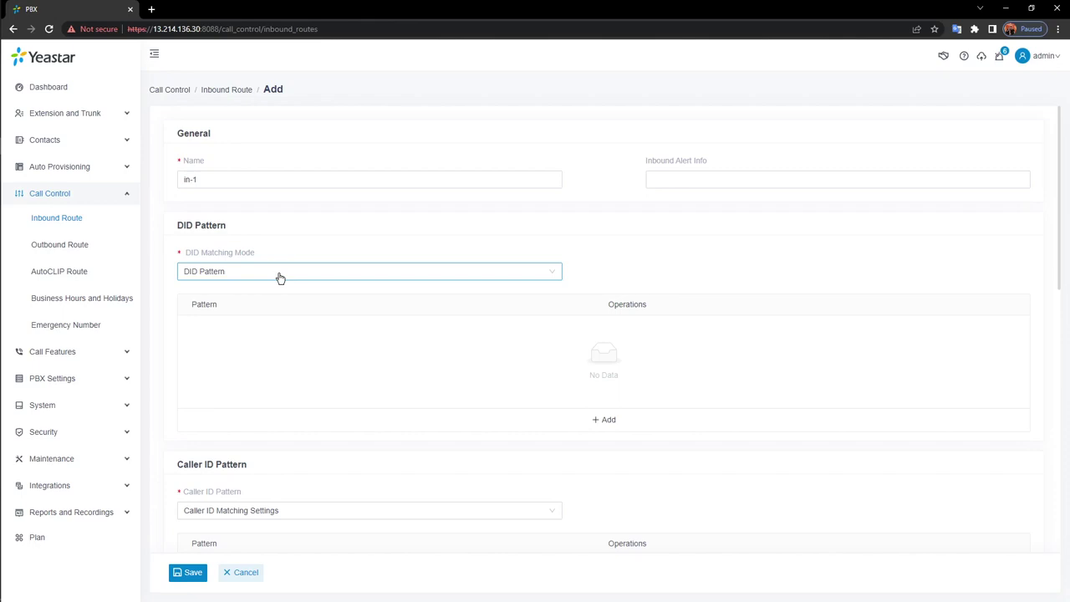
{"action": "left_click", "coordinate": [280, 276]}
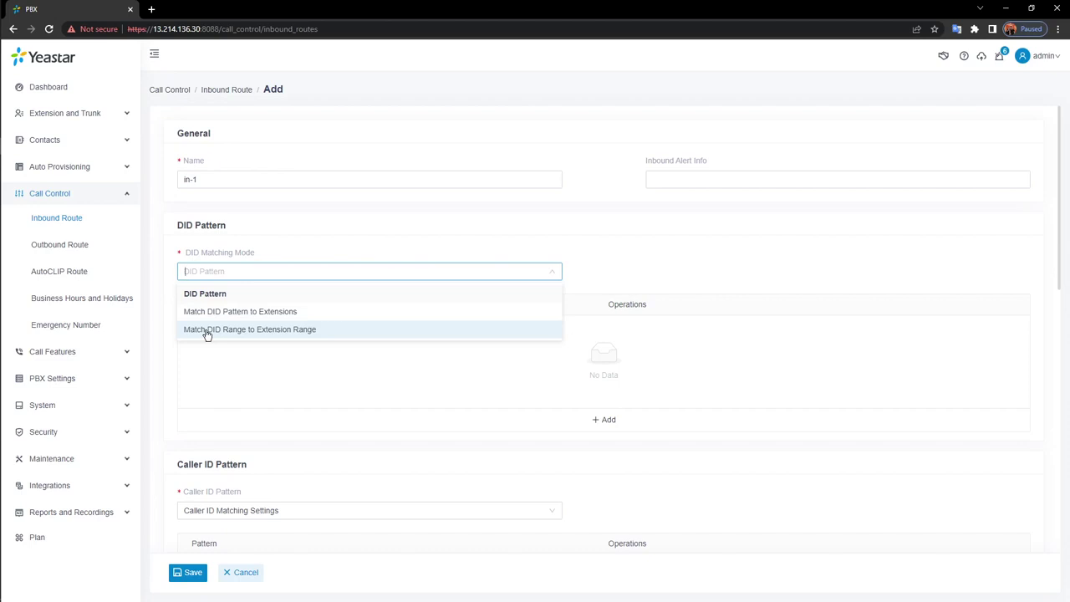
{"action": "mouse_move", "coordinate": [237, 256]}
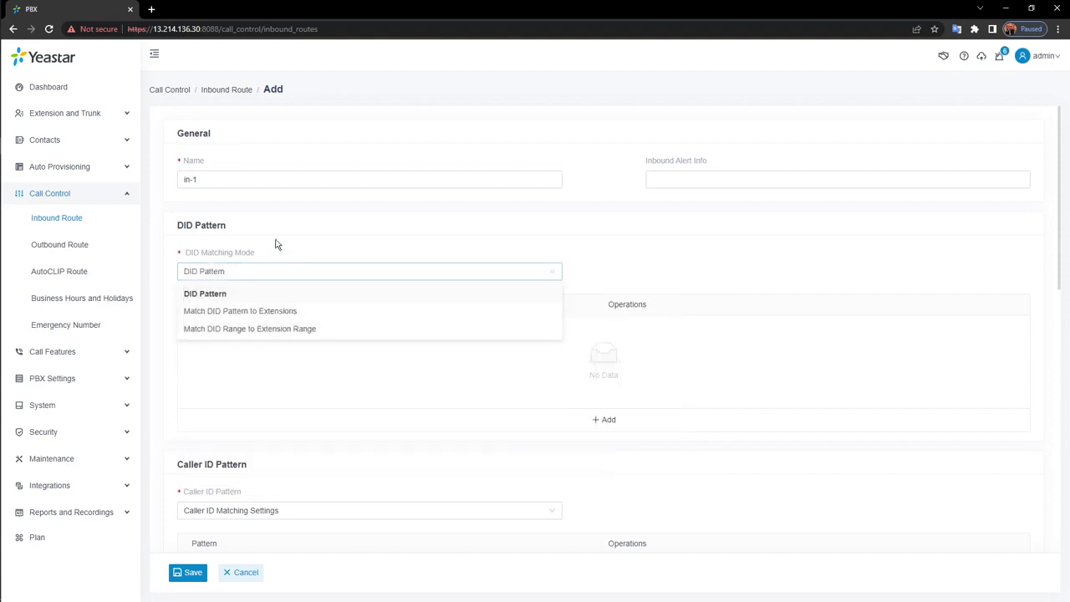
{"action": "left_click", "coordinate": [305, 290]}
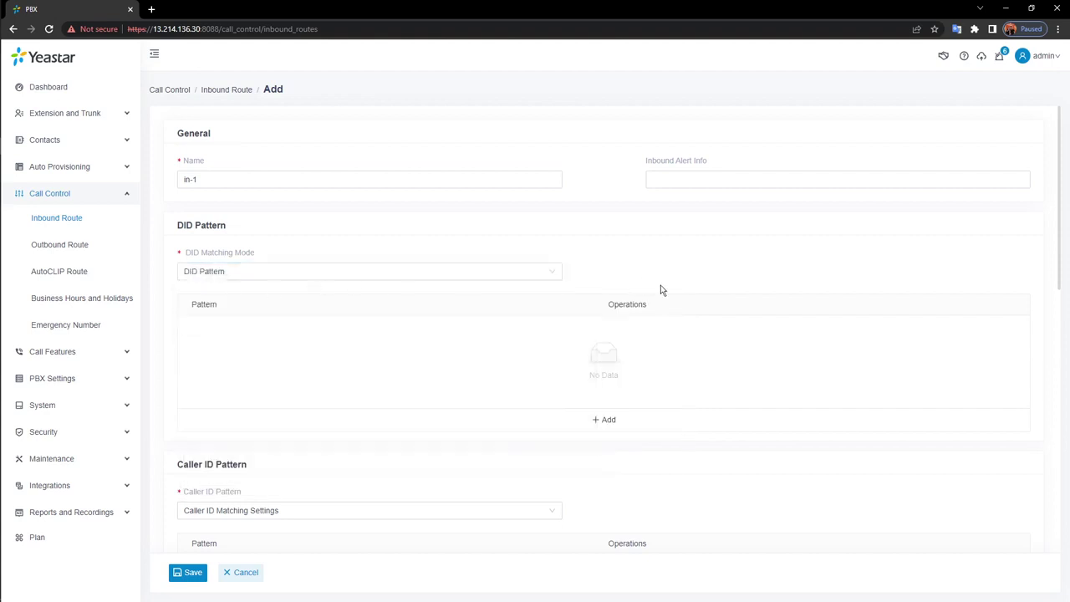
Scroll to the form's empty Trunk section, then expand Extension and Trunk in the sidebar
{"action": "scroll", "coordinate": [660, 290], "scroll_direction": "down", "scroll_amount": 3}
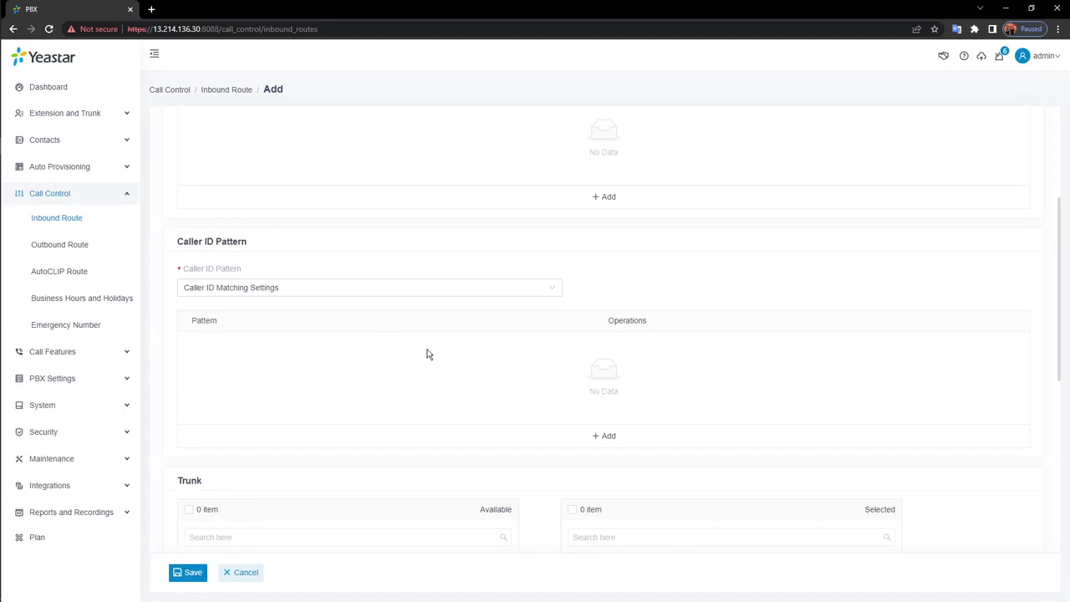
{"action": "scroll", "coordinate": [428, 356], "scroll_direction": "down", "scroll_amount": 3}
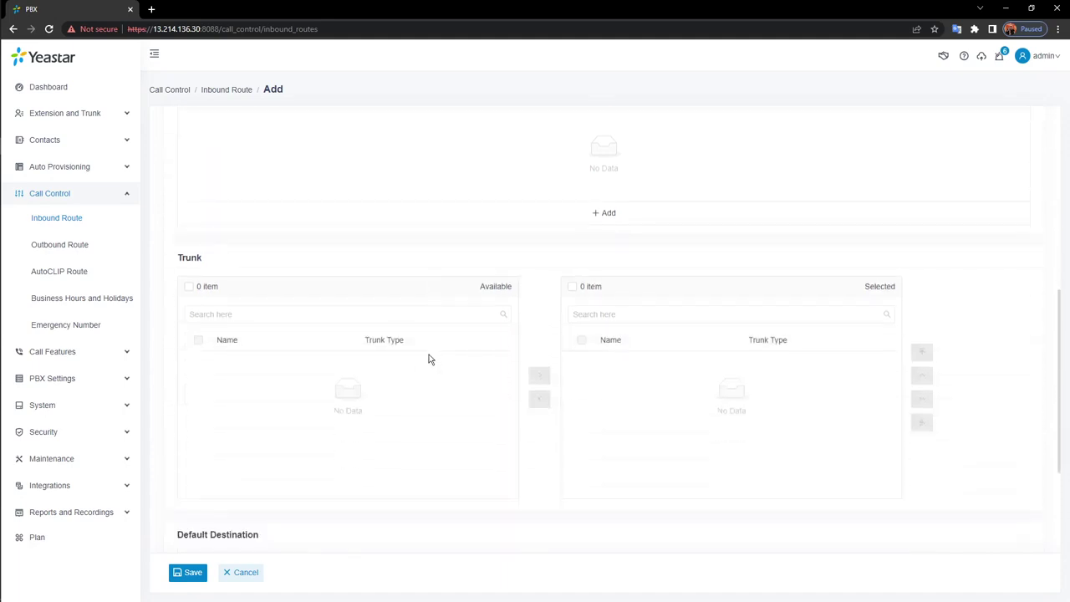
{"action": "scroll", "coordinate": [422, 384], "scroll_direction": "down", "scroll_amount": 1}
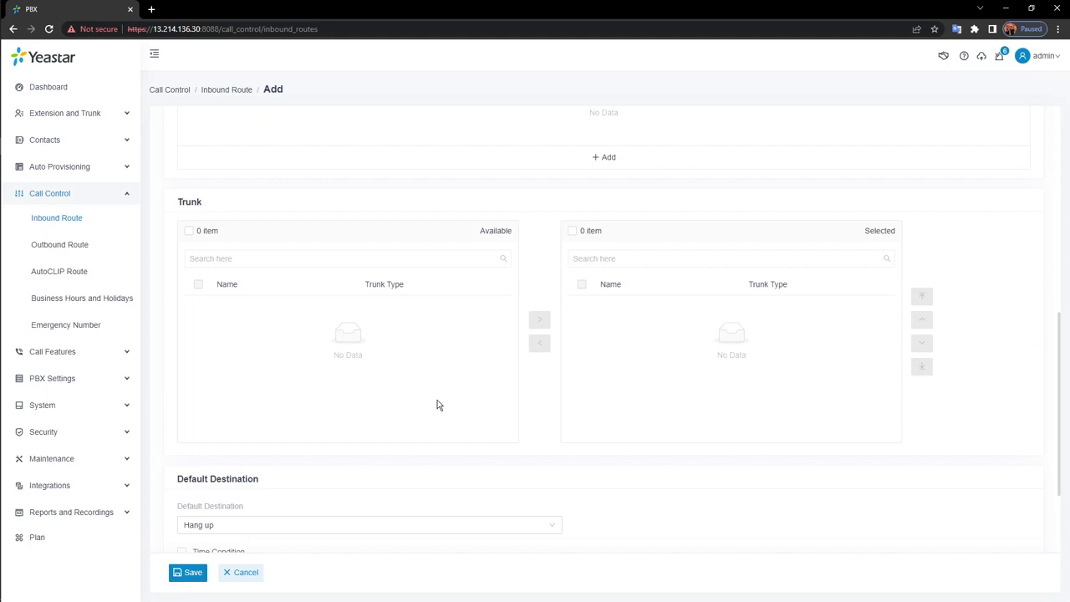
{"action": "left_click", "coordinate": [106, 115]}
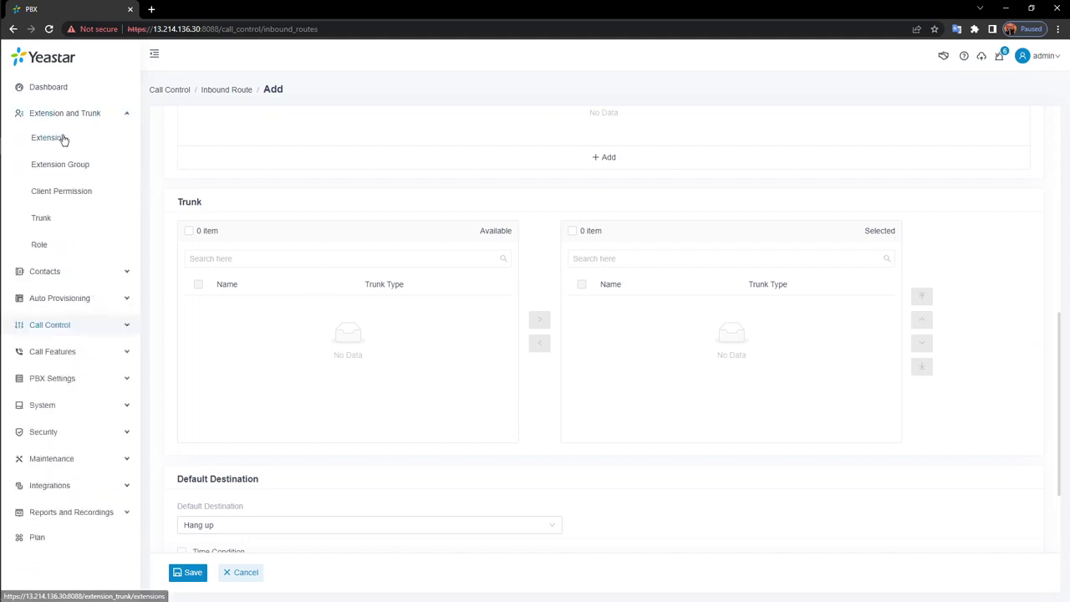
Add an account trunk named SIP01 from the Trunk list and save it
{"action": "left_click", "coordinate": [41, 218]}
{"action": "left_click", "coordinate": [179, 134]}
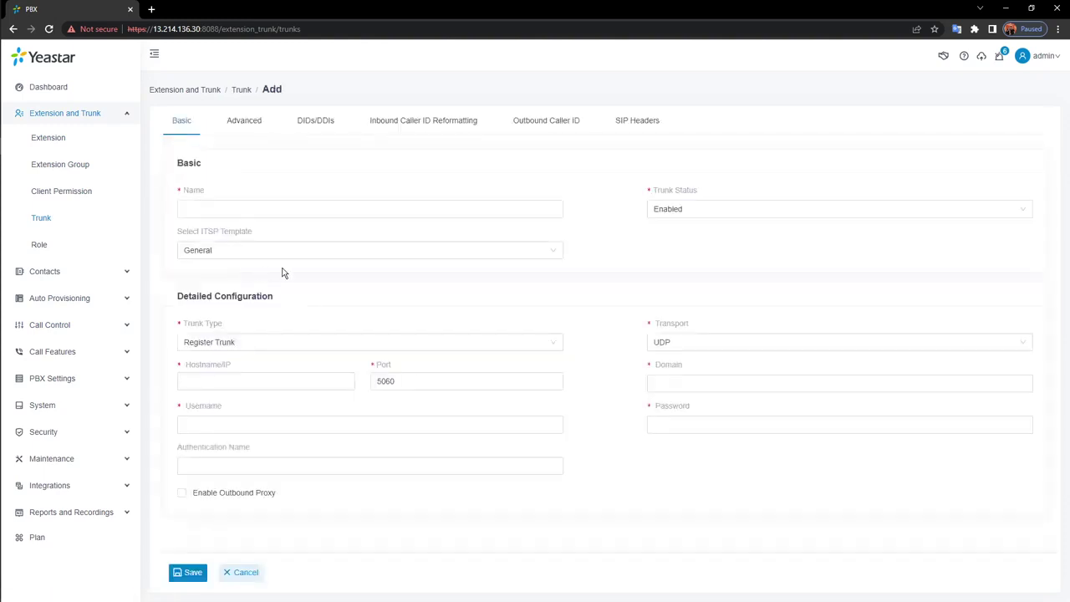
{"action": "left_click", "coordinate": [365, 212]}
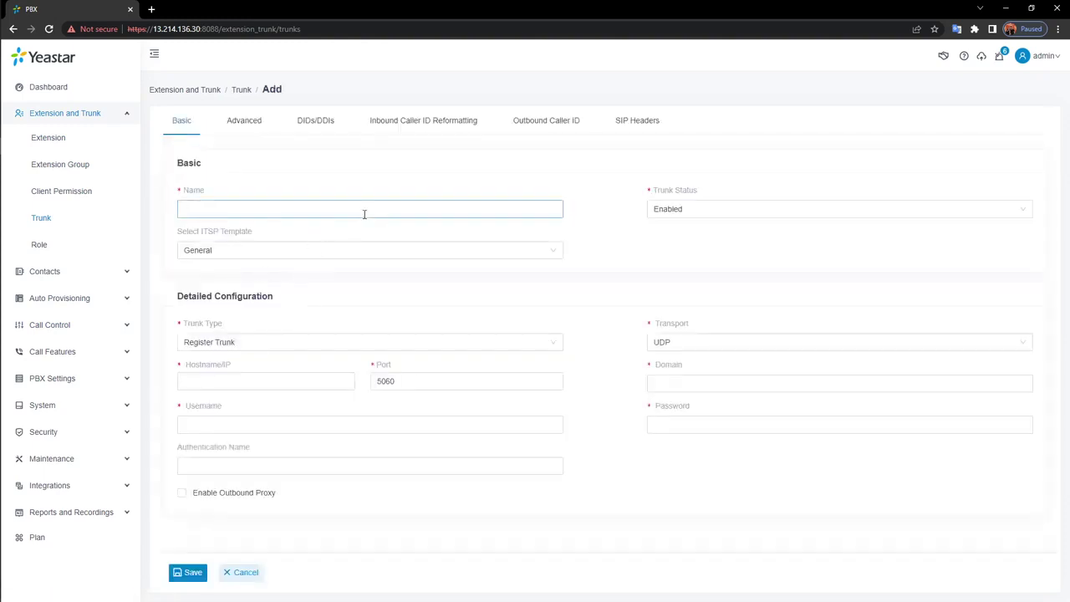
{"action": "type", "text": "SIP01"}
{"action": "left_click", "coordinate": [329, 387]}
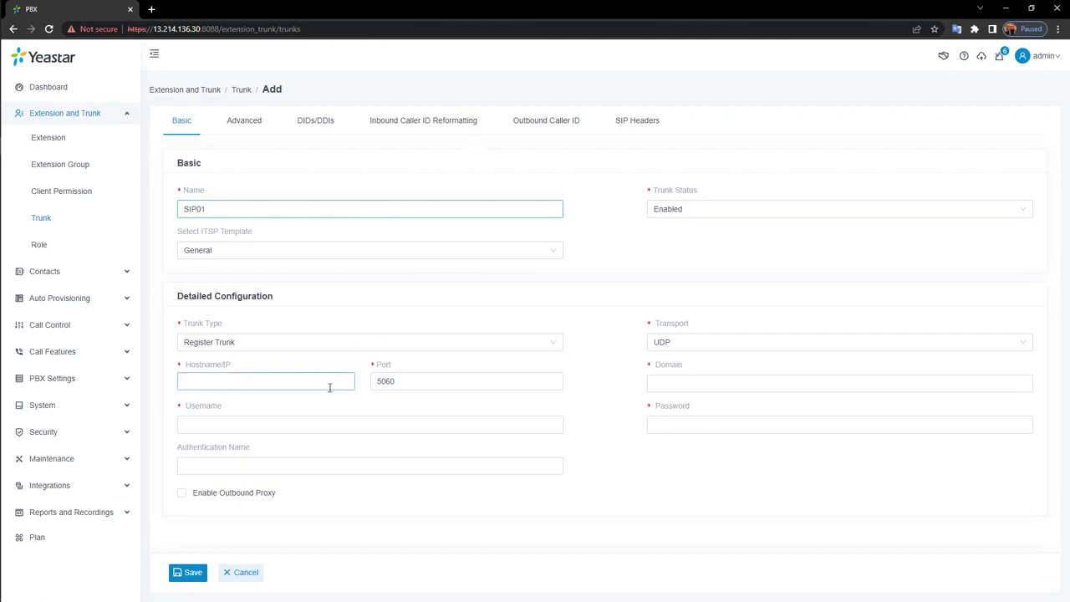
{"action": "left_click", "coordinate": [358, 346]}
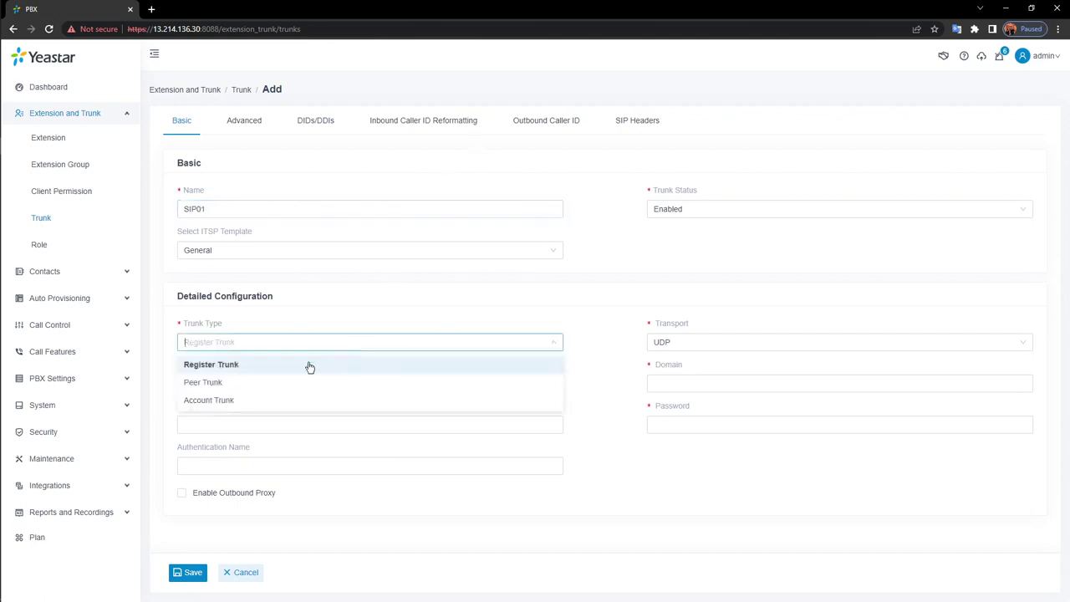
{"action": "left_click", "coordinate": [274, 402]}
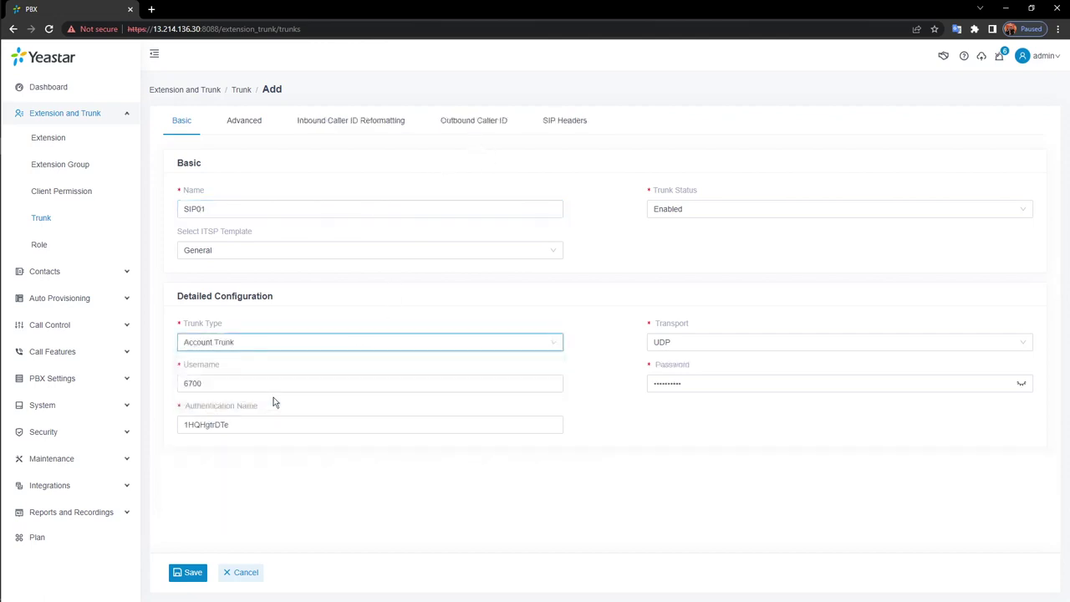
{"action": "left_click", "coordinate": [191, 573]}
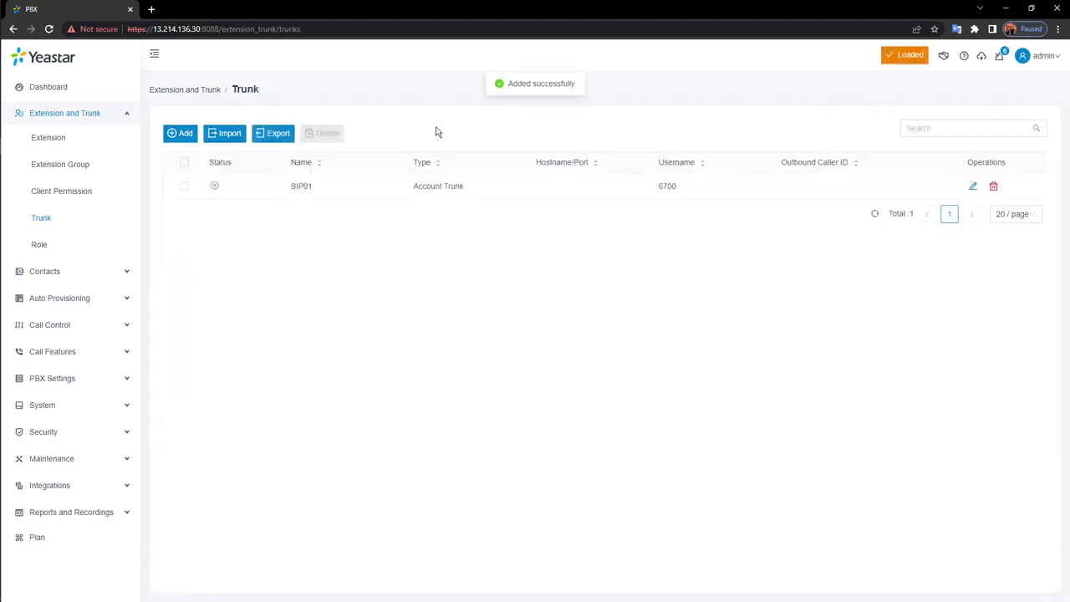
Add a second account trunk named SIP02 and save it
{"action": "left_click", "coordinate": [183, 137]}
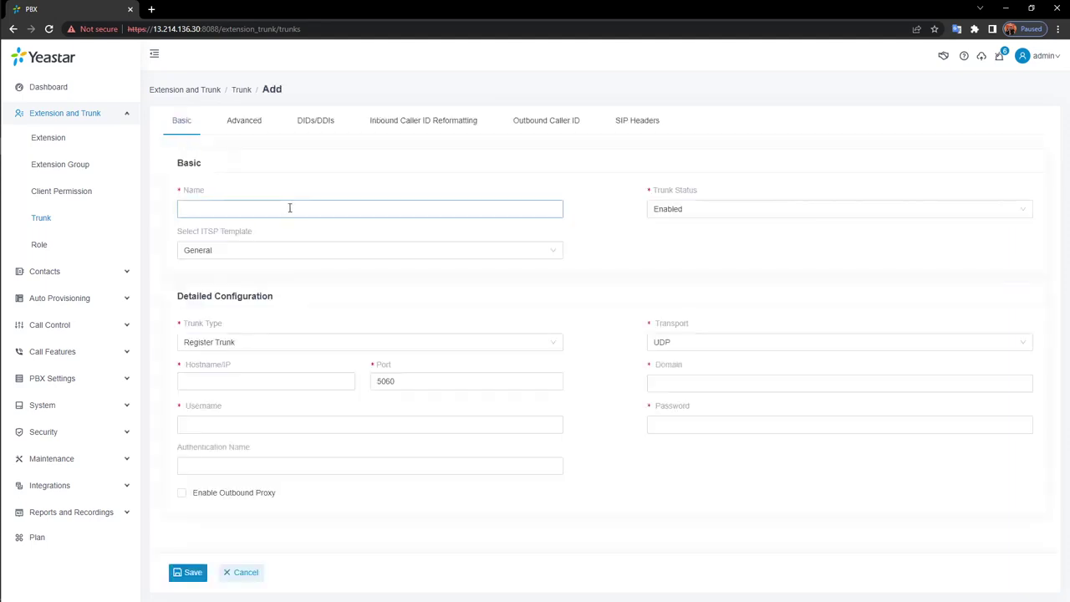
{"action": "type", "text": "SIP02"}
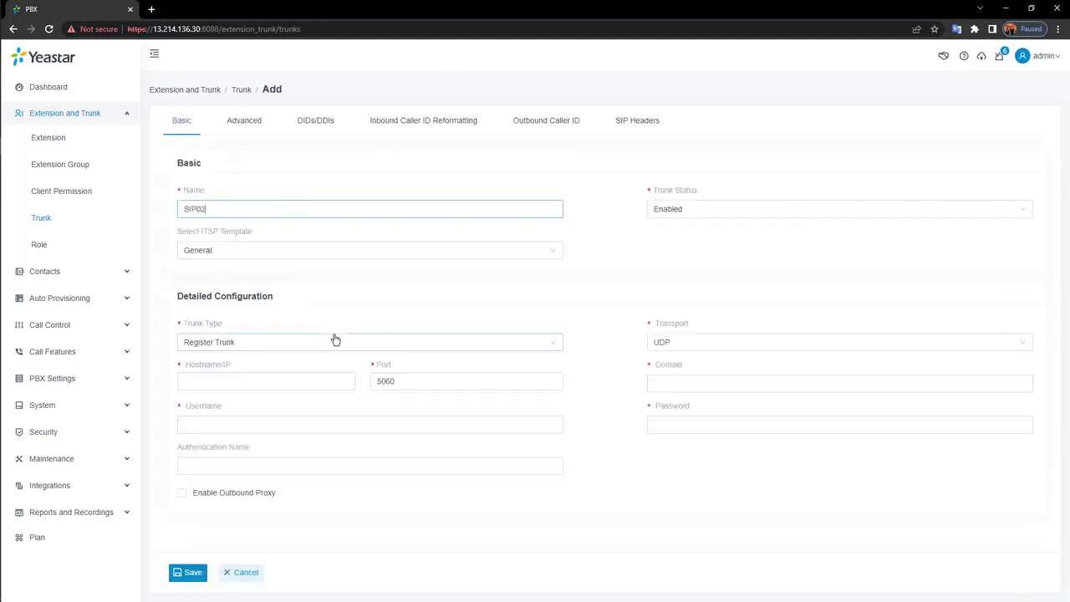
{"action": "left_click", "coordinate": [337, 344]}
{"action": "left_click", "coordinate": [251, 398]}
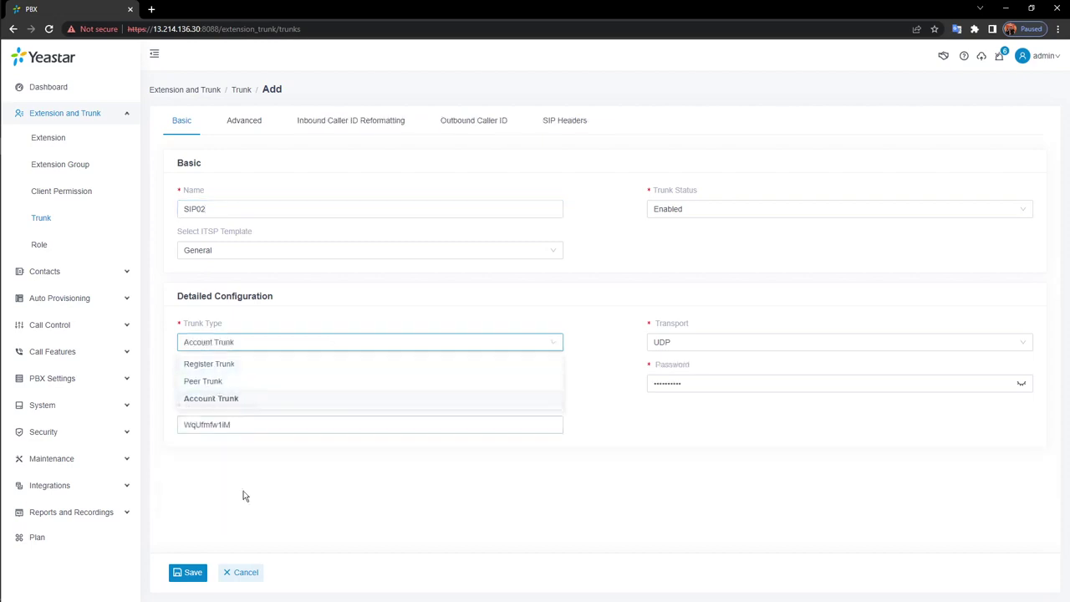
{"action": "left_click", "coordinate": [190, 576]}
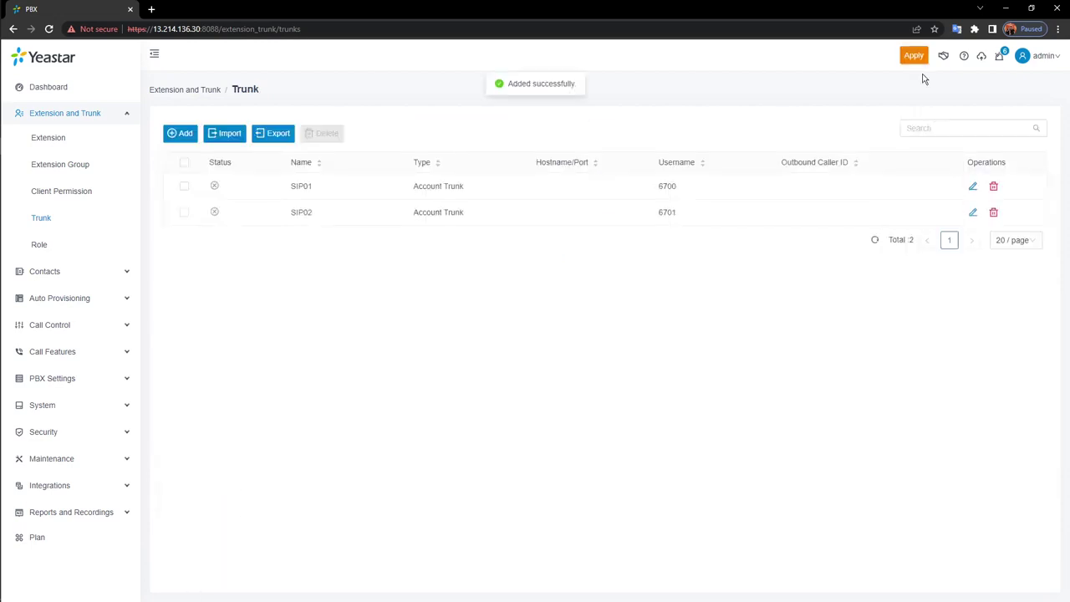
Add a third account trunk named SIP03, save it, and apply the configuration
{"action": "left_click", "coordinate": [182, 134]}
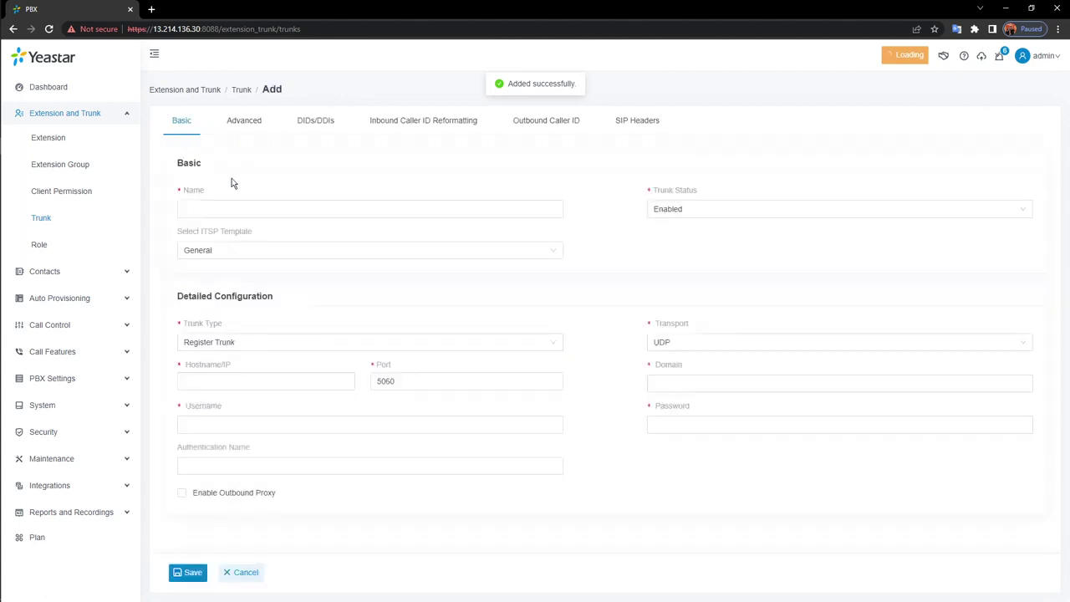
{"action": "left_click", "coordinate": [256, 208]}
{"action": "type", "text": "SIP"}
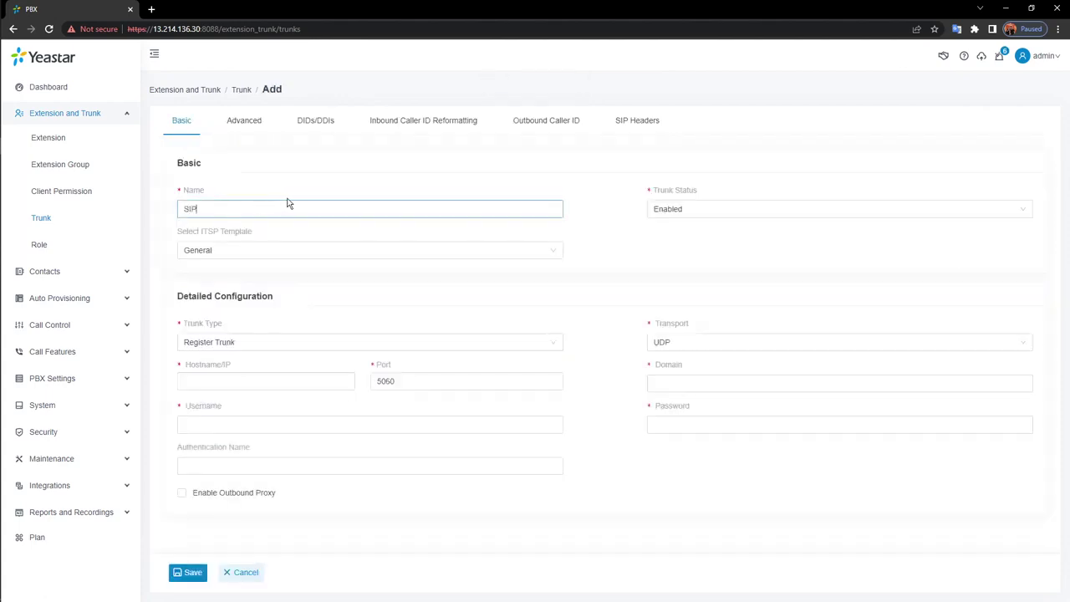
{"action": "type", "text": "03"}
{"action": "left_click", "coordinate": [285, 349]}
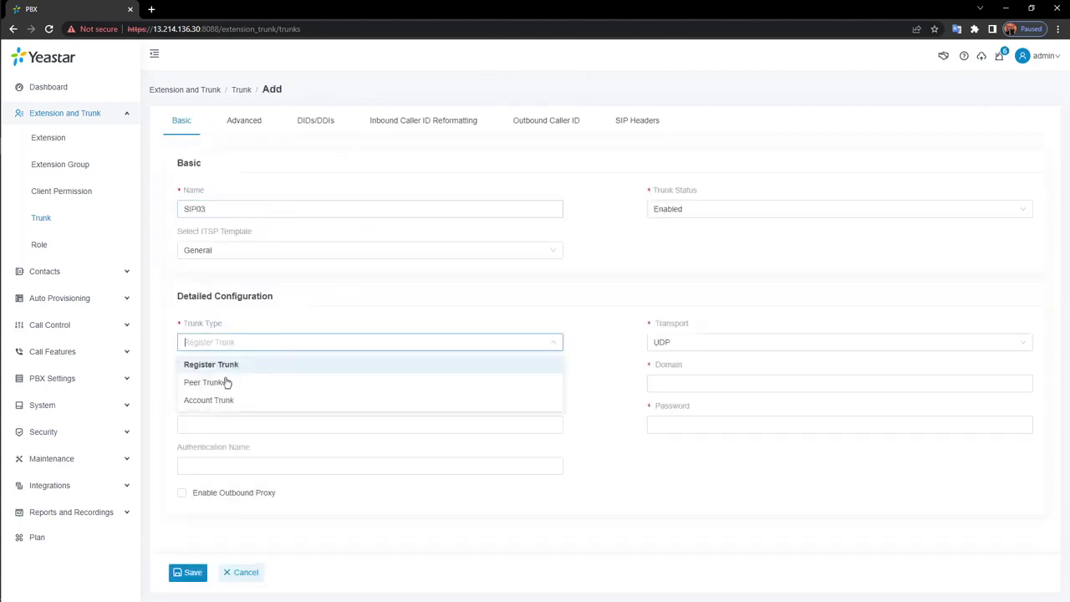
{"action": "left_click", "coordinate": [221, 400]}
{"action": "left_click", "coordinate": [190, 573]}
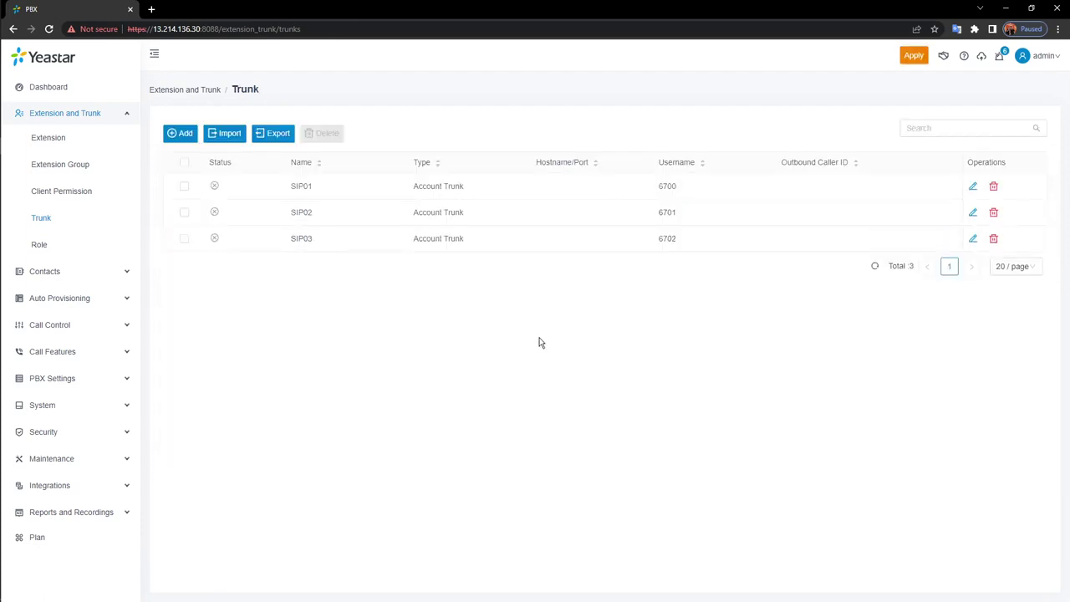
{"action": "left_click", "coordinate": [918, 53]}
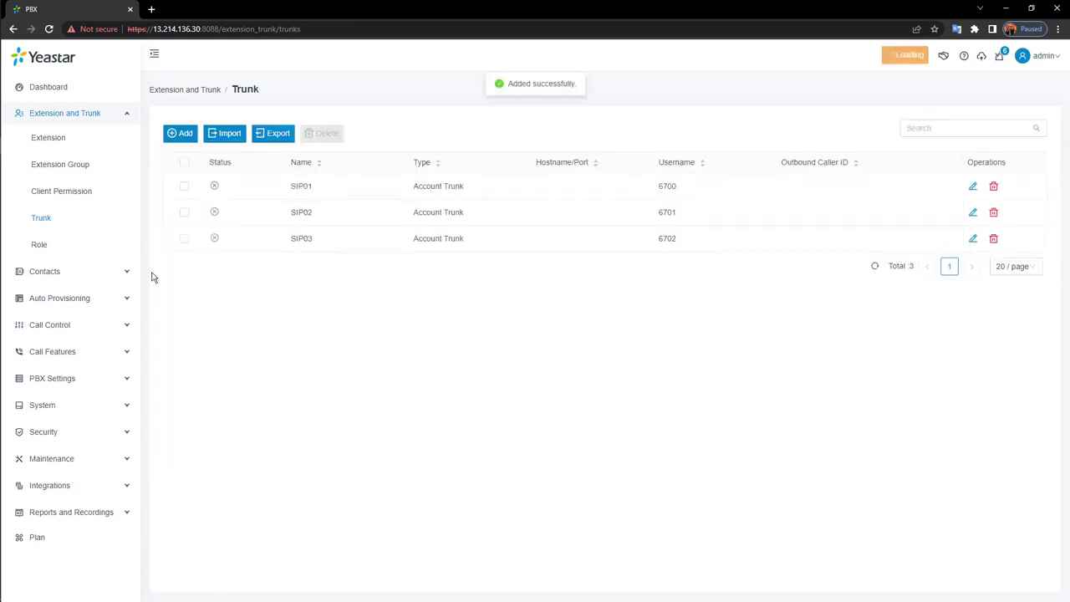
Add a new inbound route under Call Control and name it In_1
{"action": "left_click", "coordinate": [76, 326]}
{"action": "left_click", "coordinate": [83, 218]}
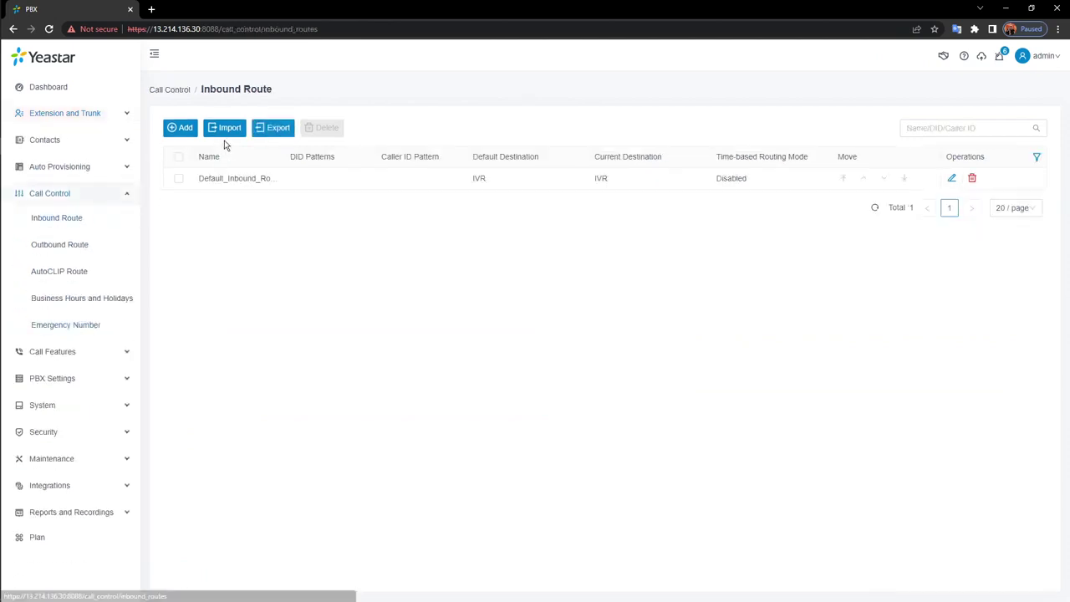
{"action": "left_click", "coordinate": [182, 130]}
{"action": "left_click", "coordinate": [411, 178]}
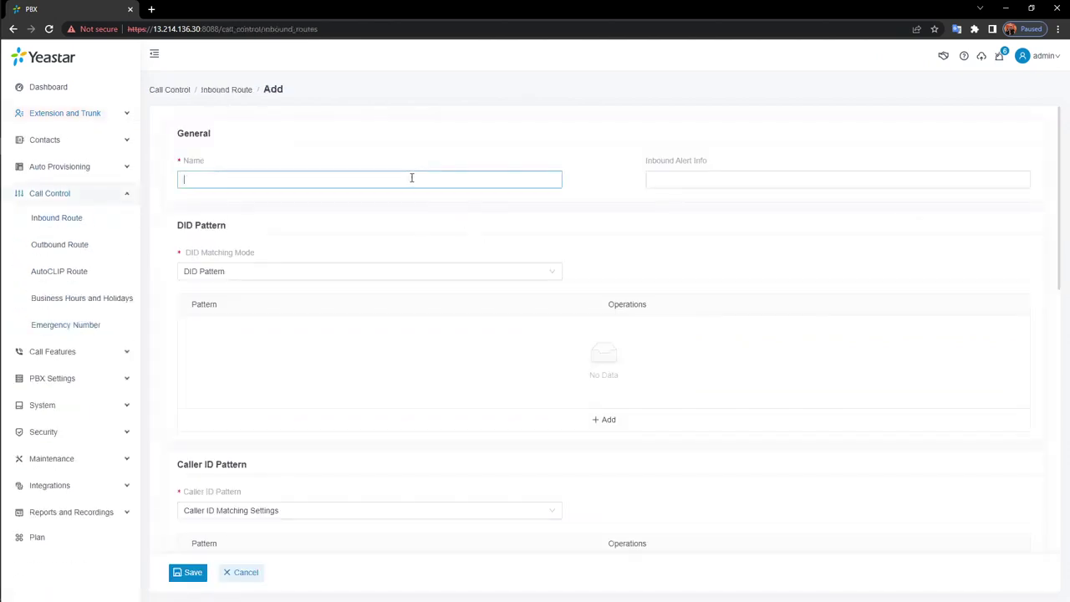
{"action": "type", "text": "In_1"}
Move trunks SIP01, SIP02 and SIP03 into Selected and keep Hang up as default destination
{"action": "scroll", "coordinate": [482, 303], "scroll_direction": "down", "scroll_amount": 5}
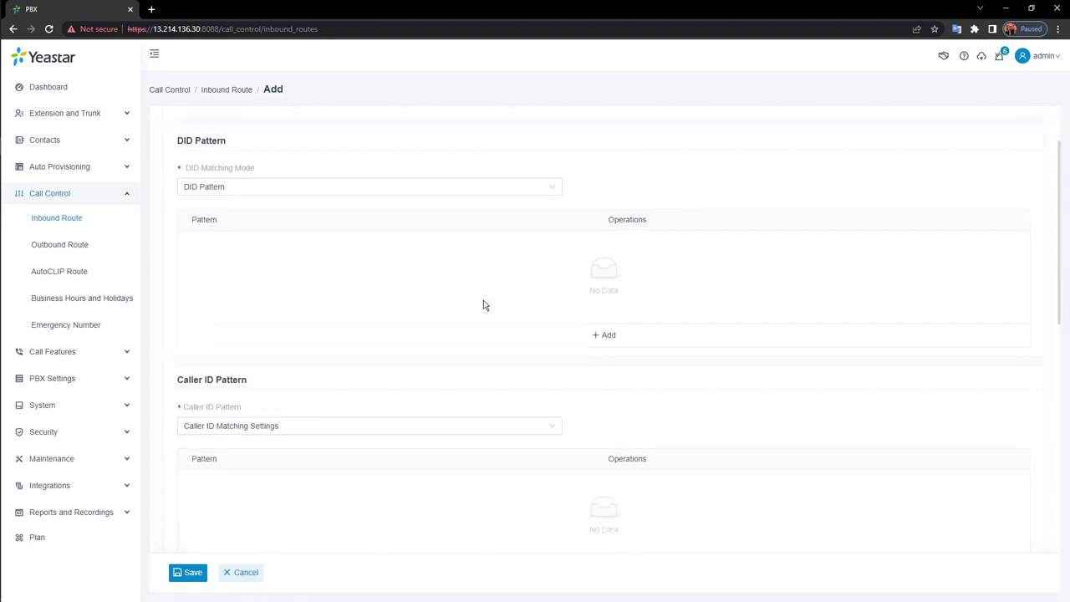
{"action": "scroll", "coordinate": [473, 305], "scroll_direction": "down", "scroll_amount": 3}
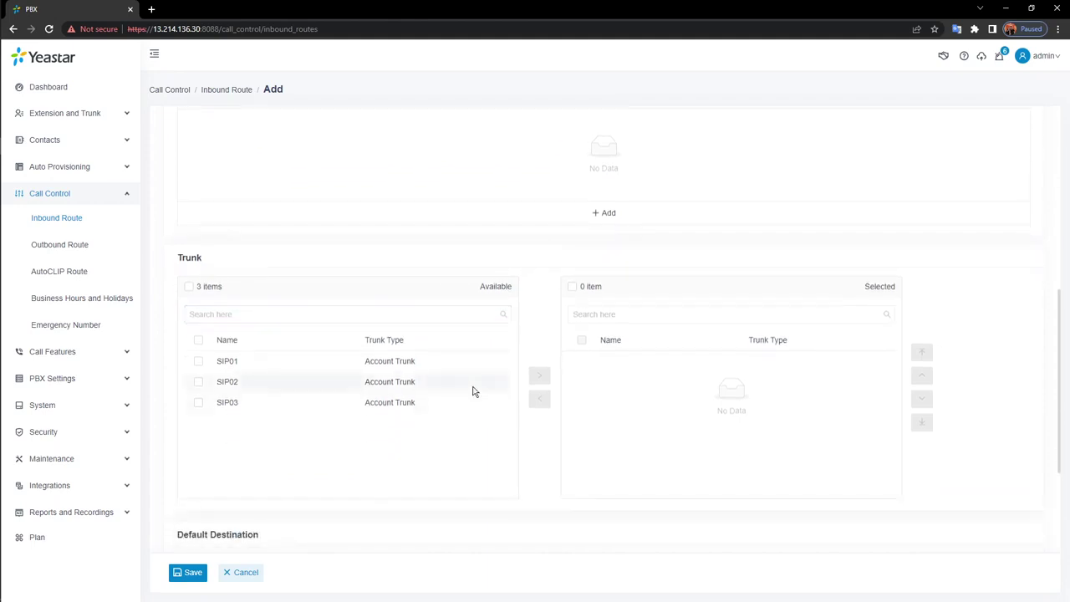
{"action": "double_click", "coordinate": [477, 361]}
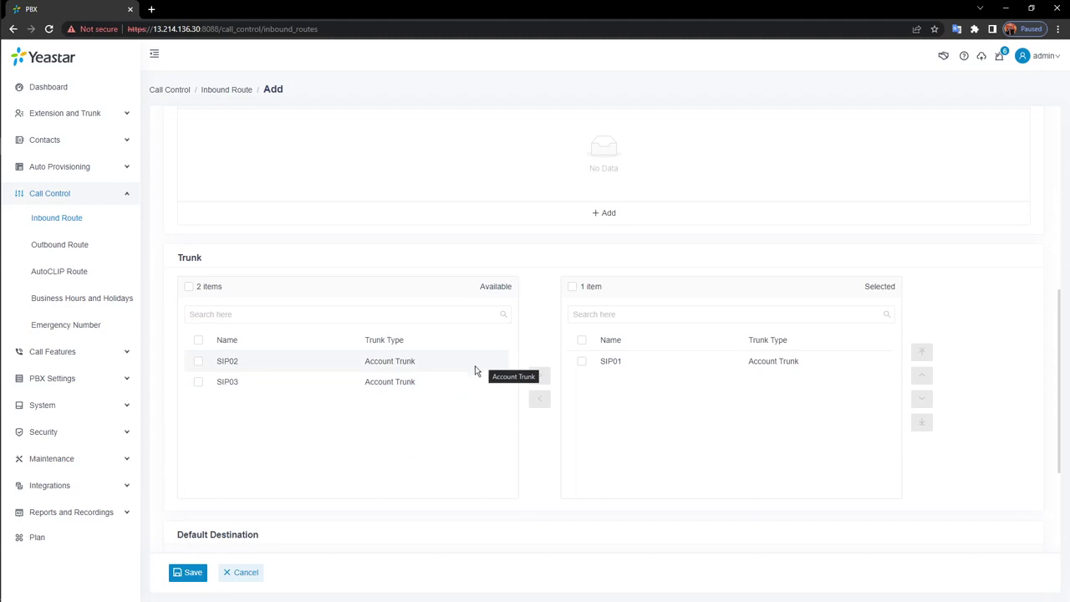
{"action": "double_click", "coordinate": [475, 367]}
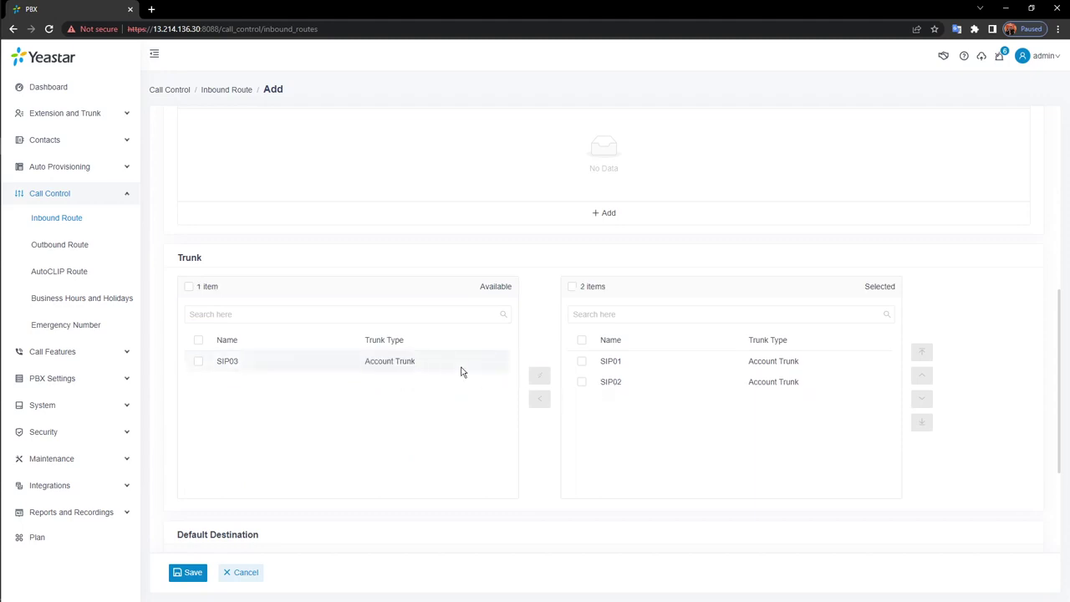
{"action": "double_click", "coordinate": [460, 370]}
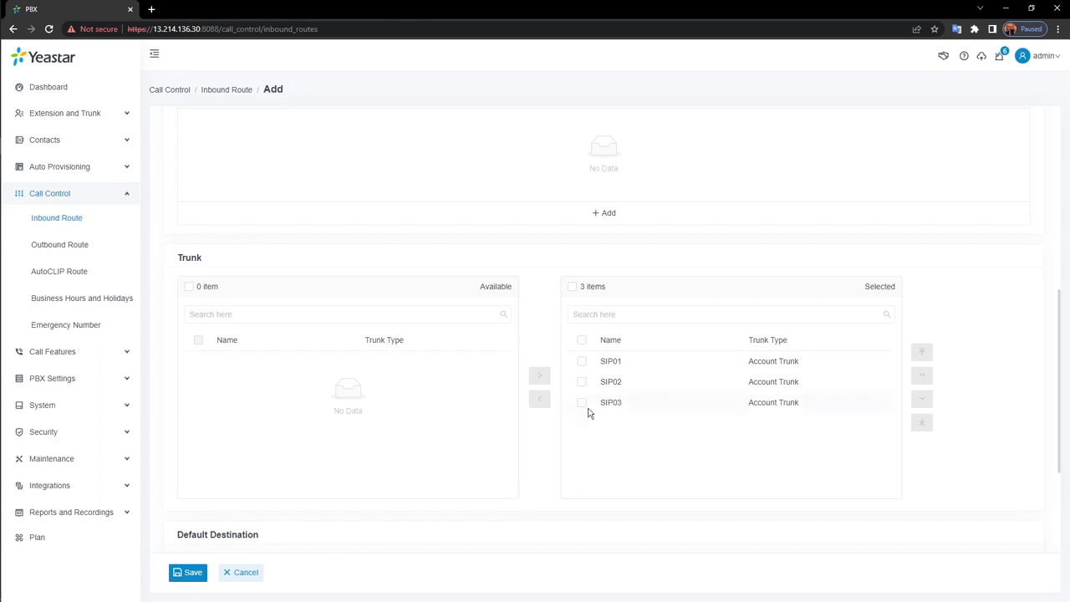
{"action": "scroll", "coordinate": [516, 435], "scroll_direction": "down", "scroll_amount": 3}
{"action": "left_click", "coordinate": [468, 389]}
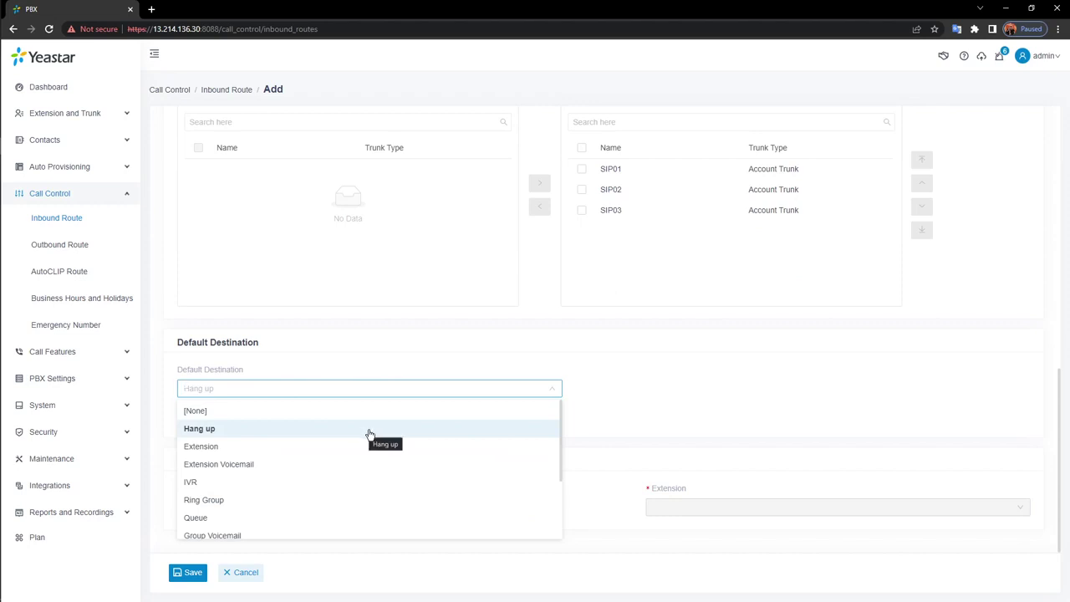
{"action": "left_click", "coordinate": [593, 366]}
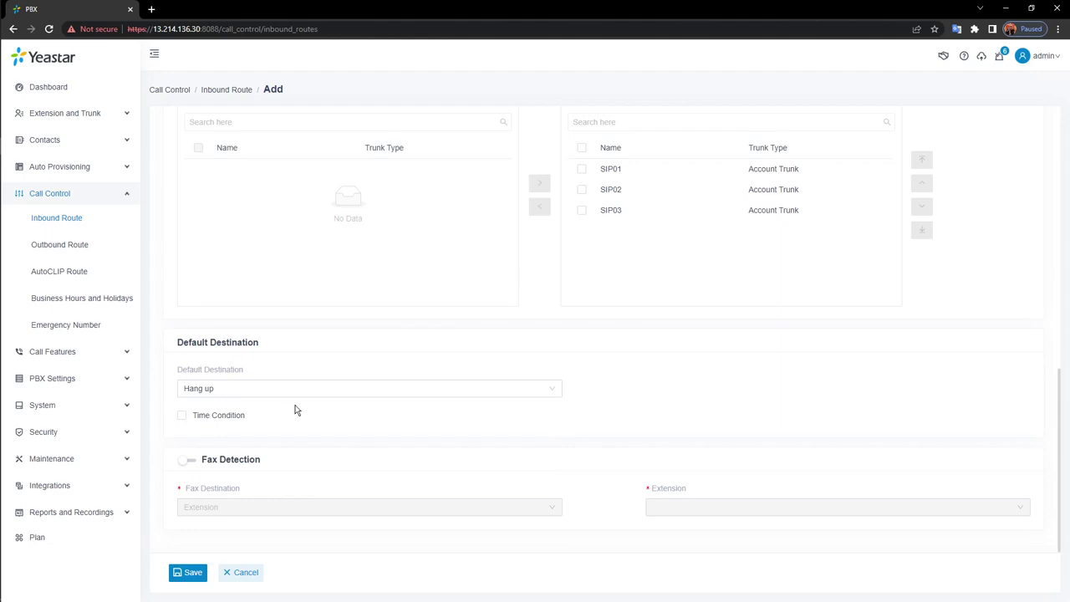
Enable Time Condition on the default destination and bring up the Time-based Routing Mode options
{"action": "left_click", "coordinate": [182, 417]}
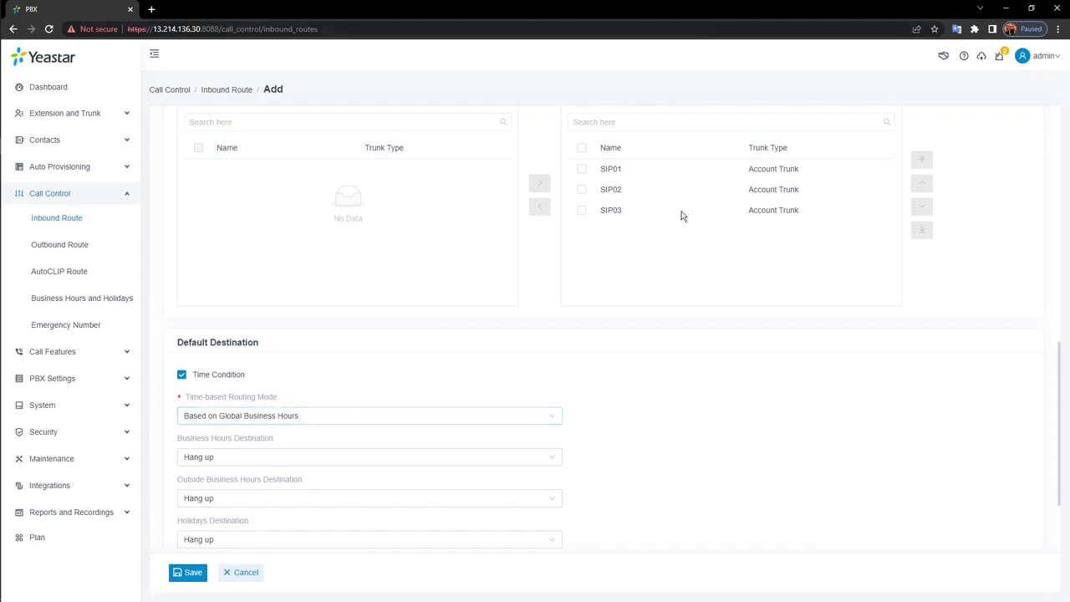
{"action": "scroll", "coordinate": [459, 328], "scroll_direction": "down", "scroll_amount": 1}
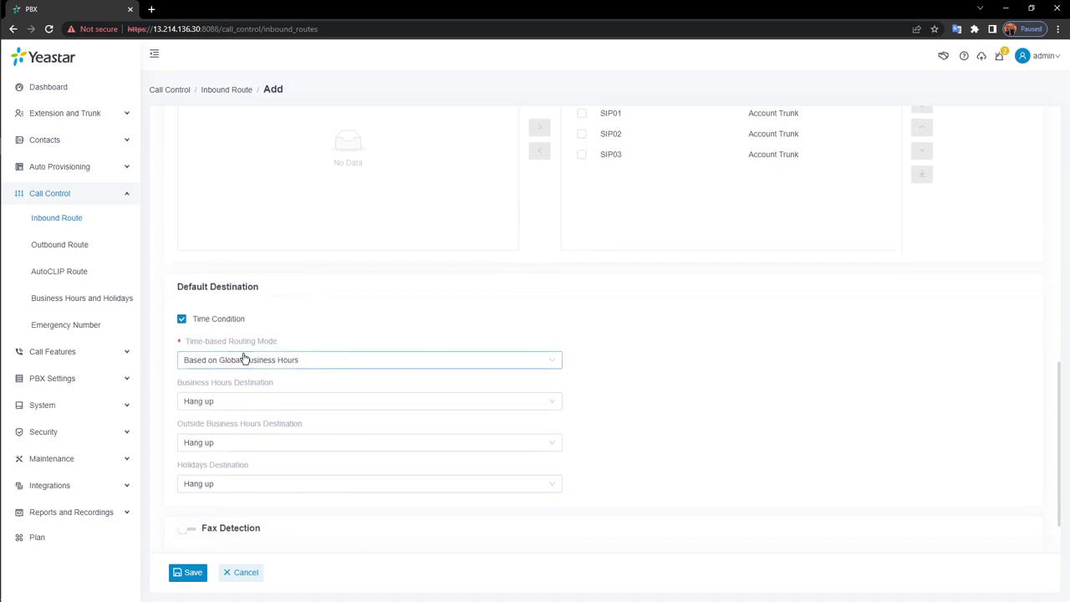
{"action": "left_click", "coordinate": [492, 366]}
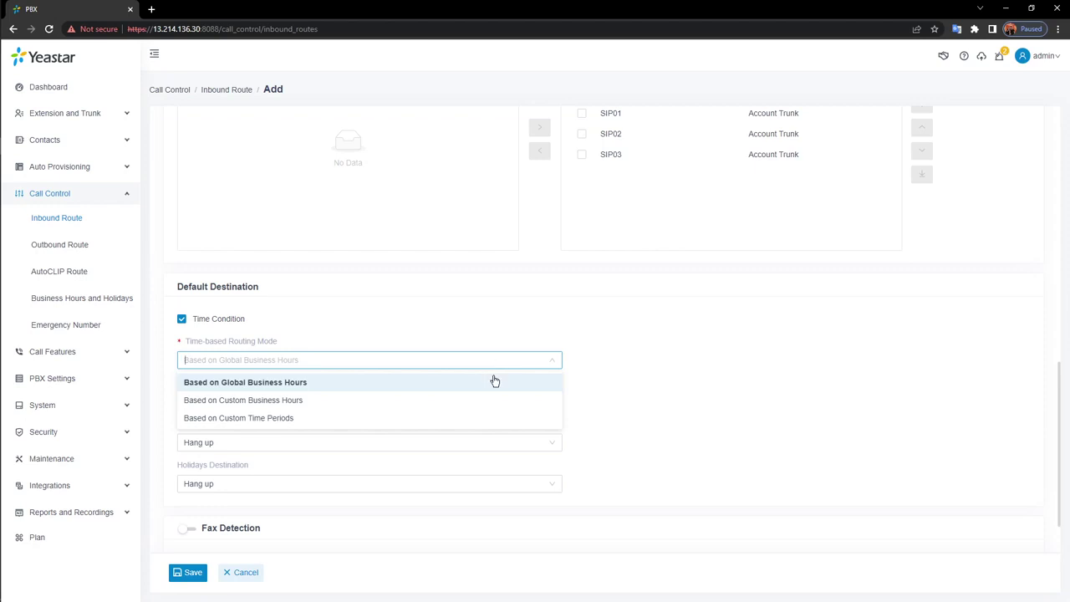
Send business-hours calls to IVR 6200-6200 and outside-business-hours calls to Group Voicemail
{"action": "left_click", "coordinate": [491, 382]}
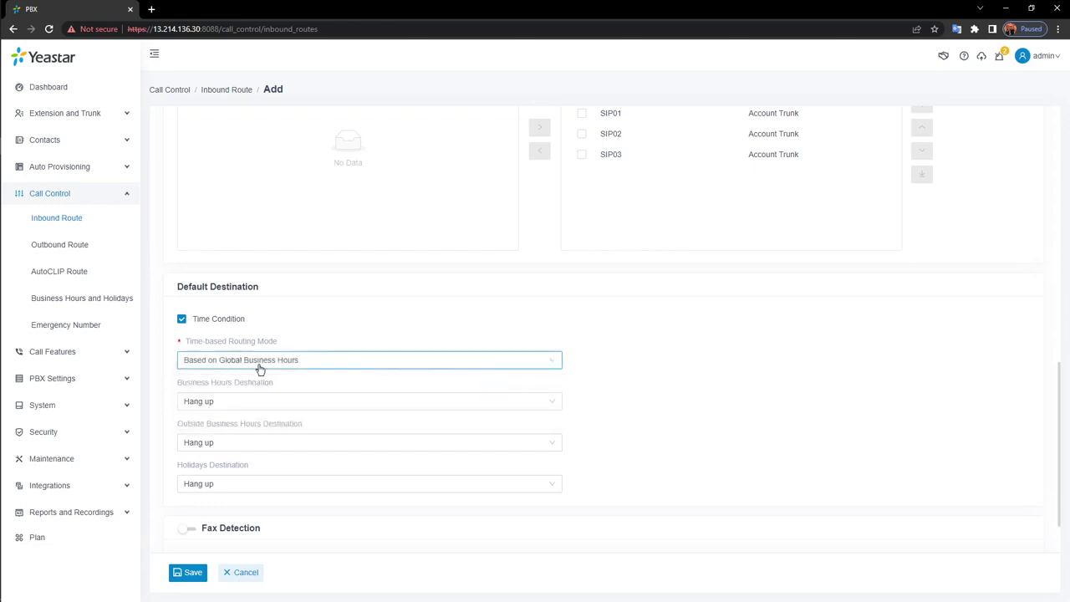
{"action": "left_click", "coordinate": [351, 403]}
{"action": "left_click", "coordinate": [190, 494]}
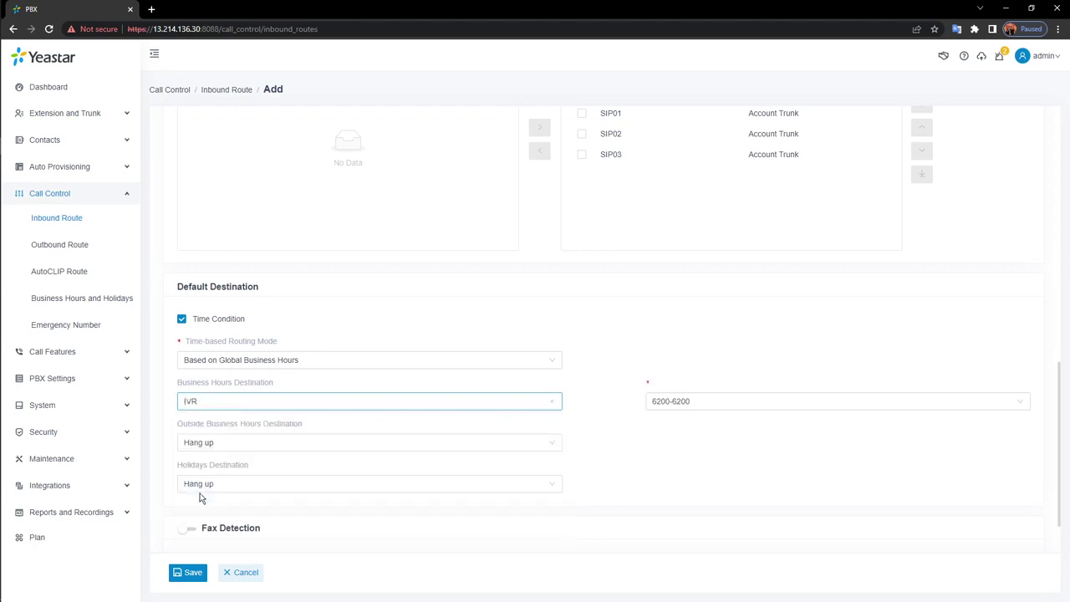
{"action": "left_click", "coordinate": [350, 441]}
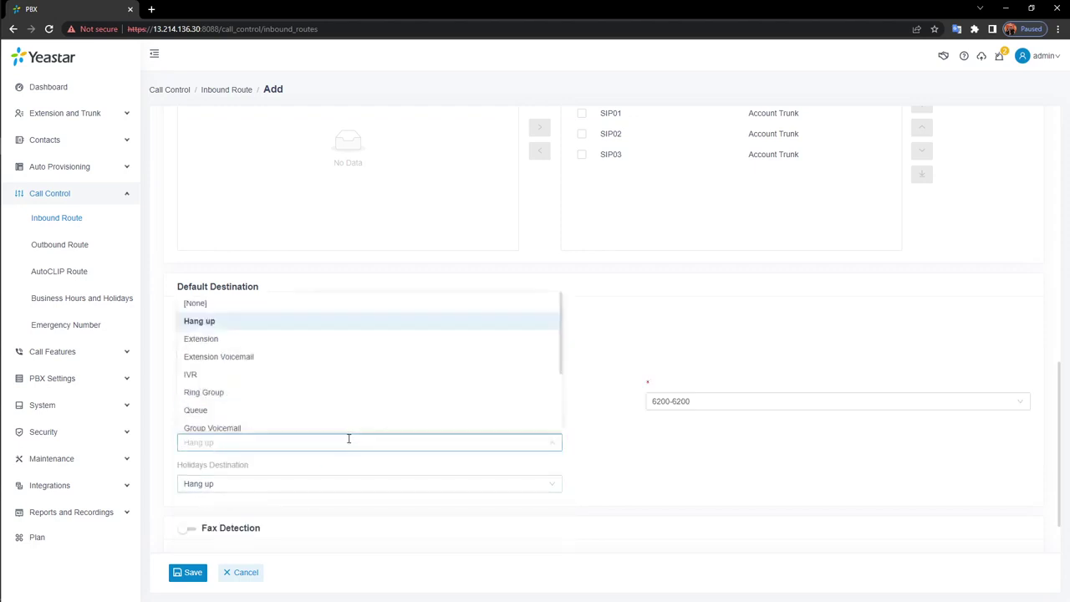
{"action": "left_click", "coordinate": [282, 422]}
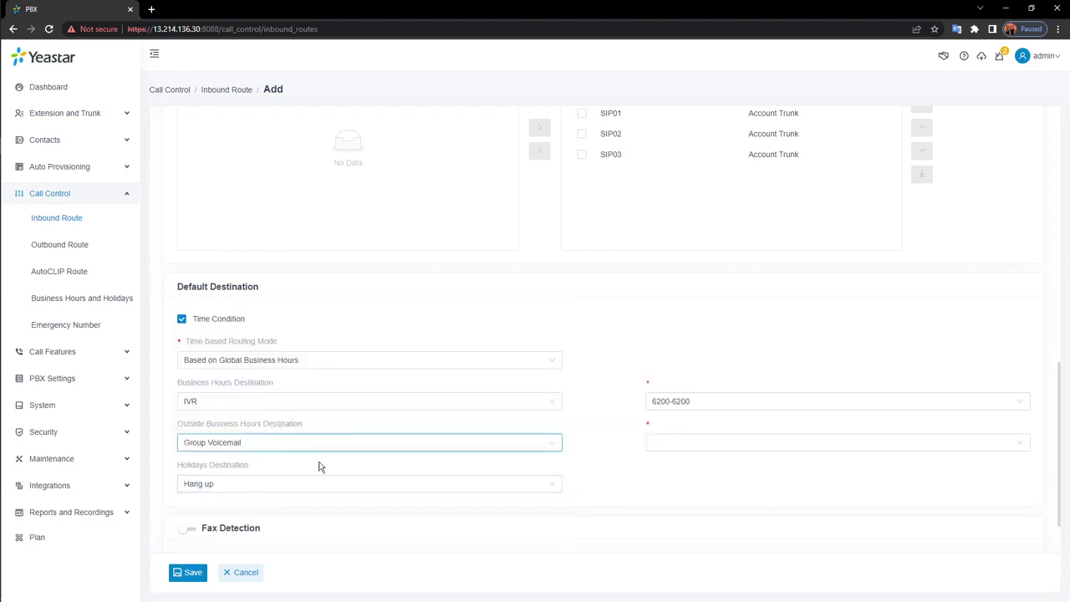
Keep Hang up for holidays and switch routing mode to Based on Custom Business Hours
{"action": "left_click", "coordinate": [385, 487]}
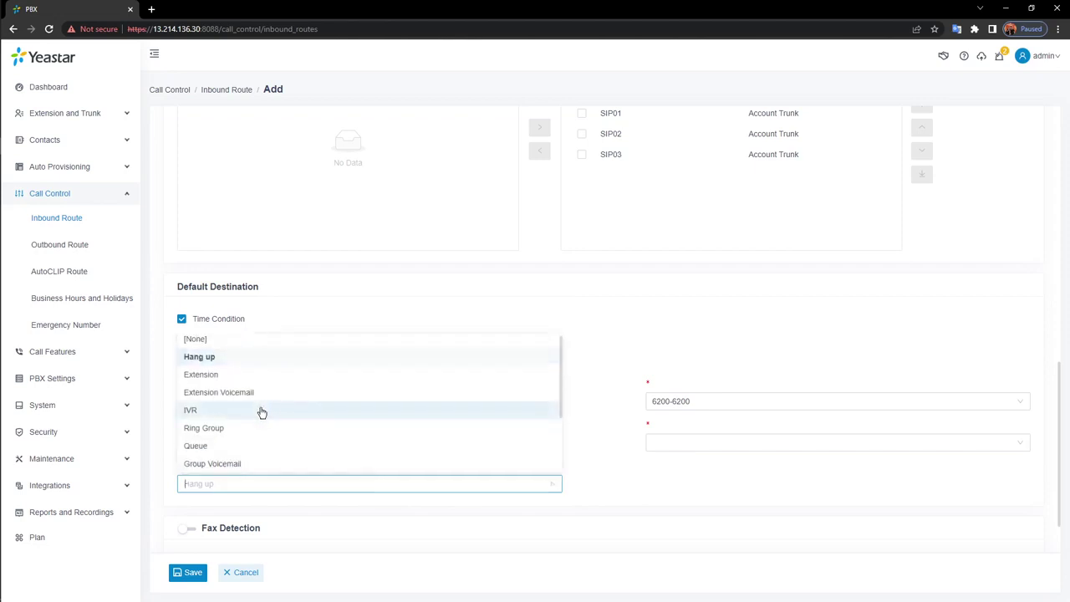
{"action": "scroll", "coordinate": [292, 421], "scroll_direction": "down", "scroll_amount": 2}
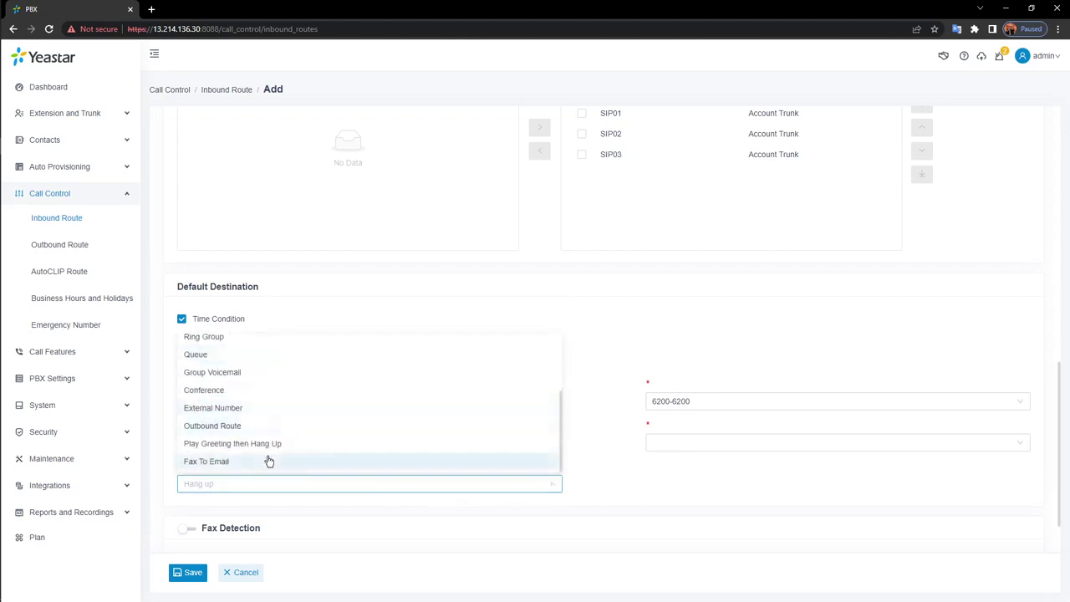
{"action": "scroll", "coordinate": [280, 448], "scroll_direction": "up", "scroll_amount": 3}
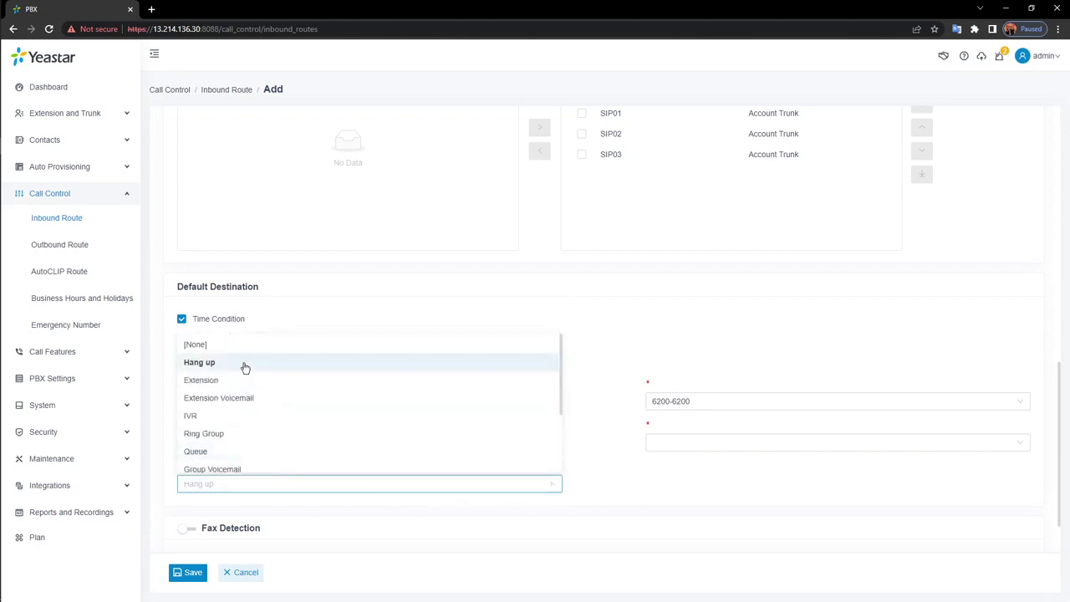
{"action": "left_click", "coordinate": [243, 362]}
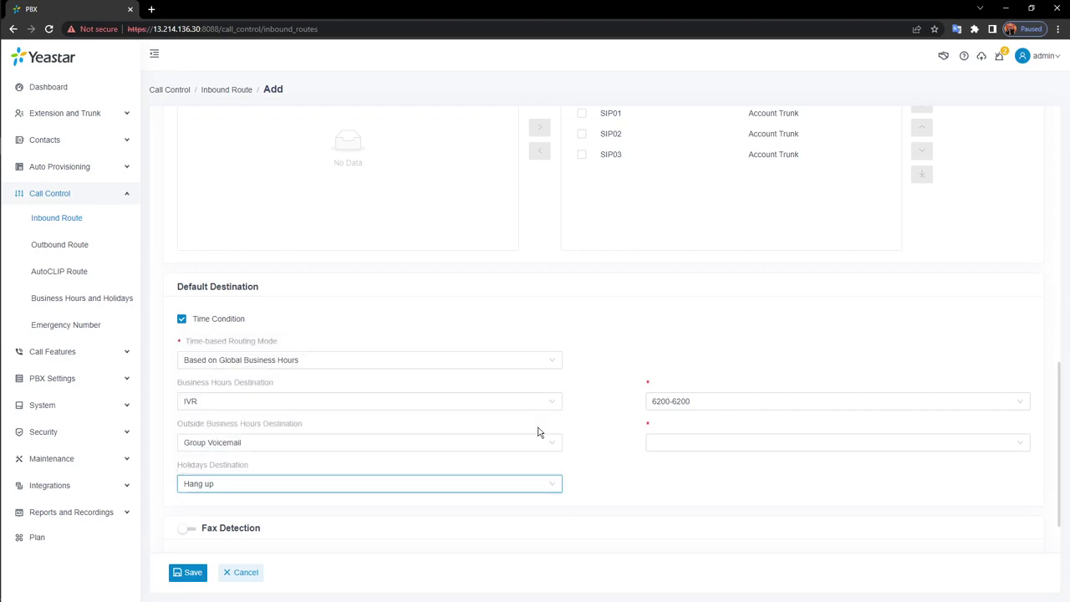
{"action": "left_click", "coordinate": [514, 365]}
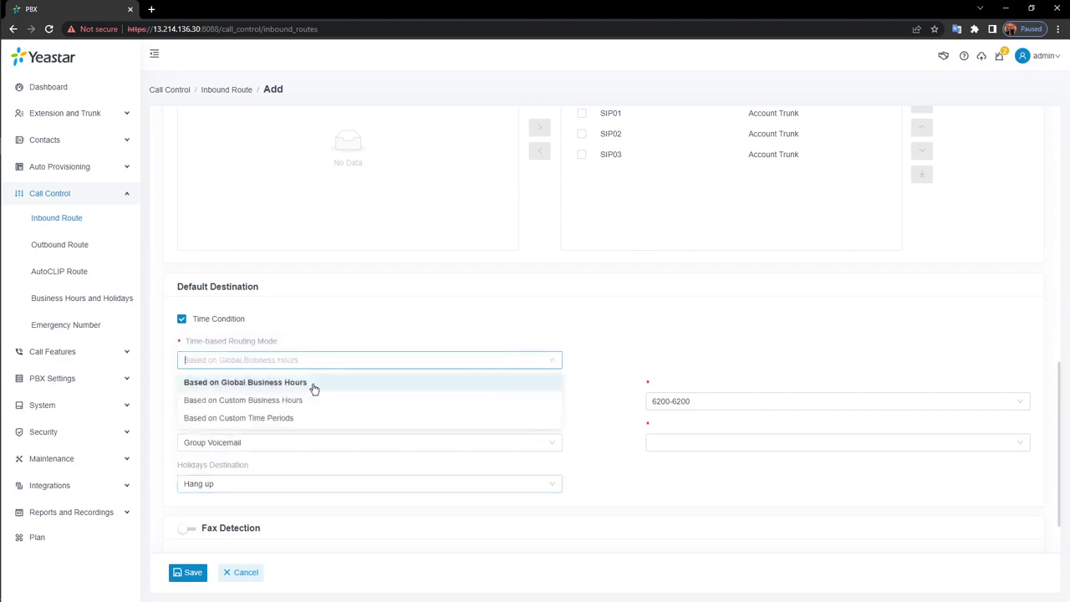
{"action": "left_click", "coordinate": [236, 404]}
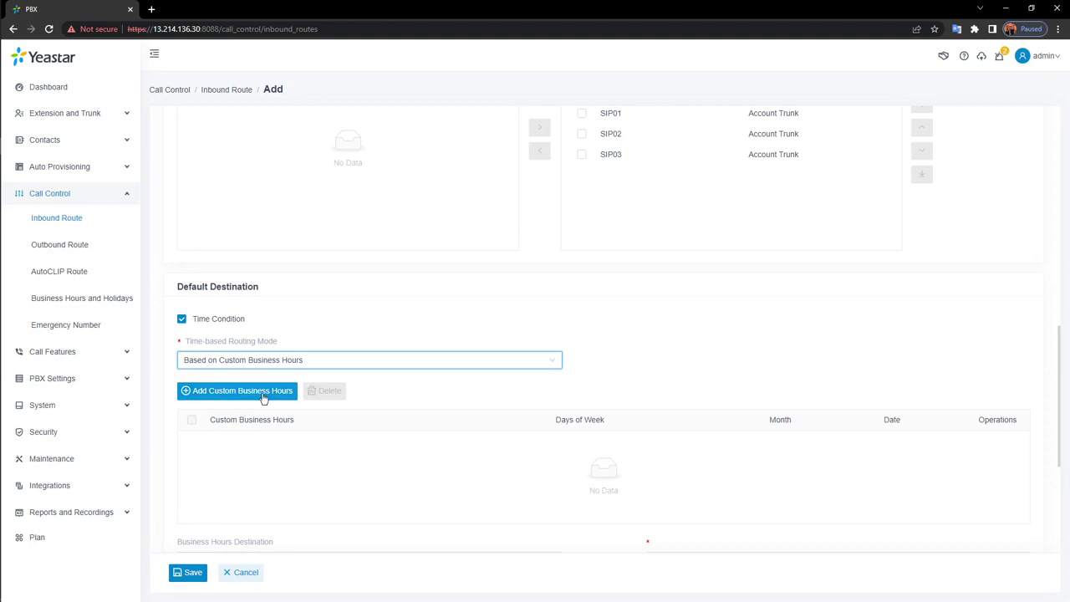
Cancel adding custom business hours, then set routing mode to Based on Custom Time Periods
{"action": "left_click", "coordinate": [262, 394]}
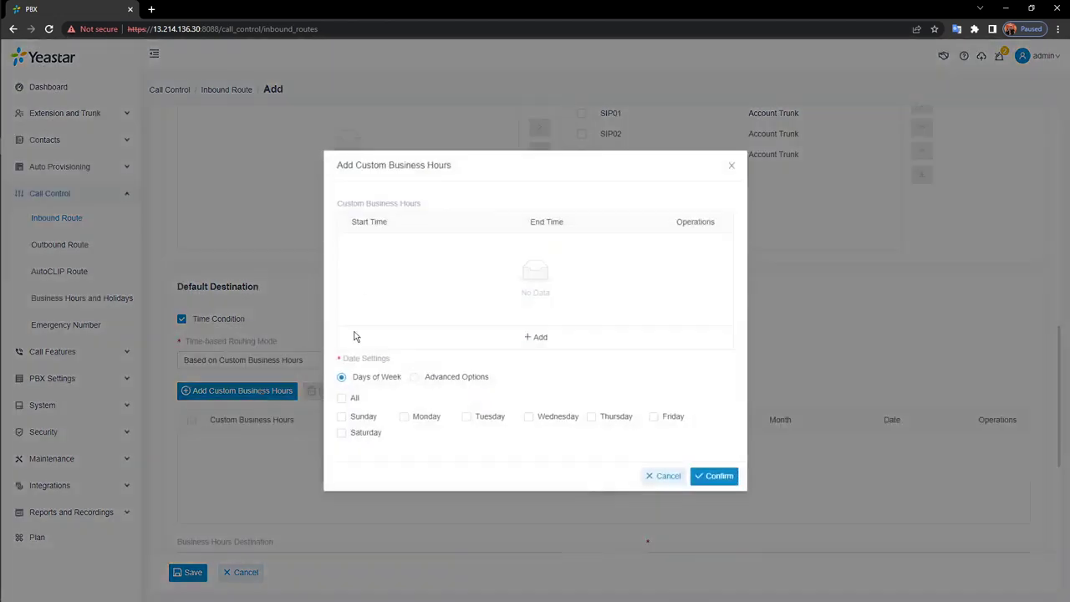
{"action": "left_click", "coordinate": [662, 478]}
{"action": "scroll", "coordinate": [465, 471], "scroll_direction": "down", "scroll_amount": 3}
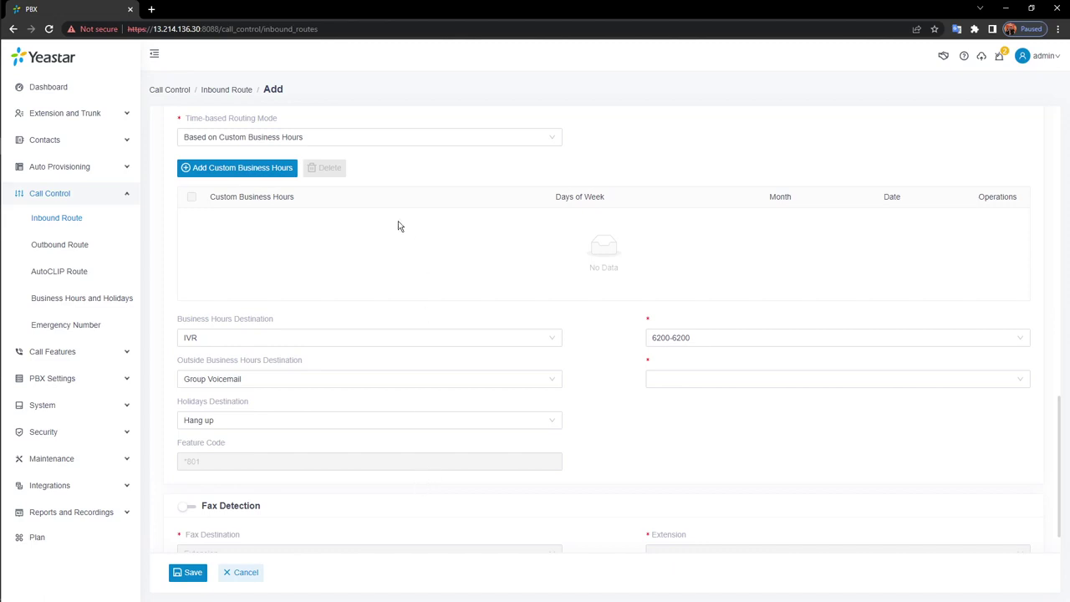
{"action": "left_click", "coordinate": [452, 139]}
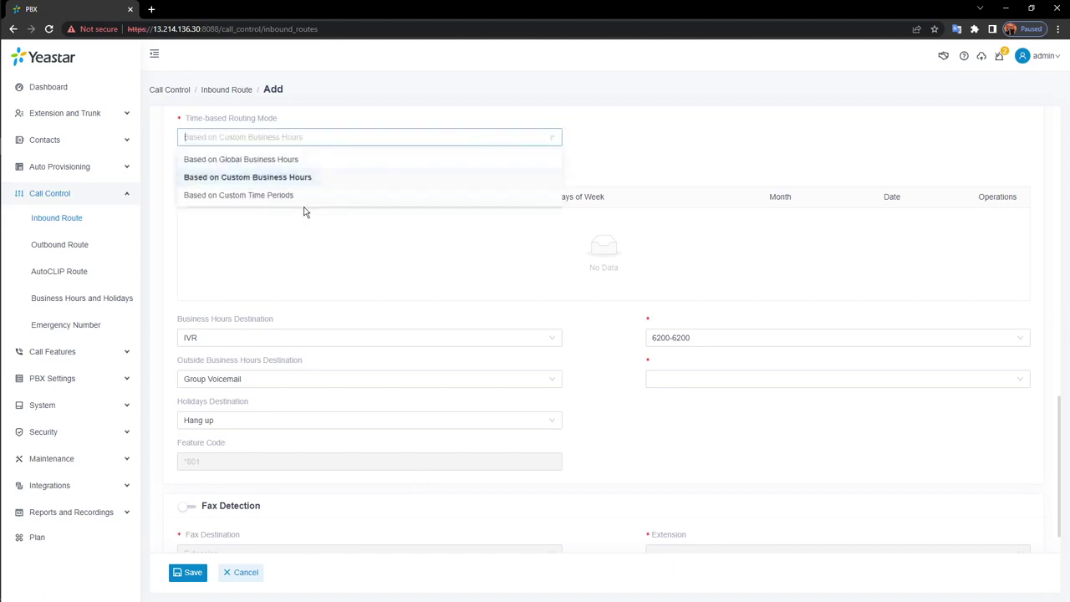
{"action": "left_click", "coordinate": [279, 199]}
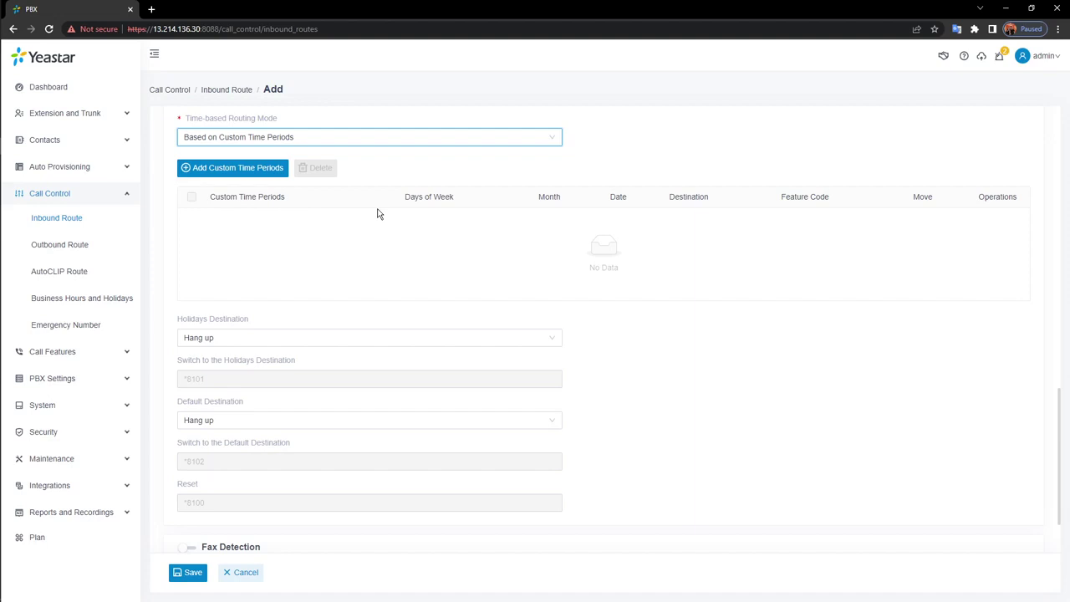
Turn on Fax Detection, then go to the Extension and Trunk > Trunk list
{"action": "scroll", "coordinate": [382, 237], "scroll_direction": "down", "scroll_amount": 1}
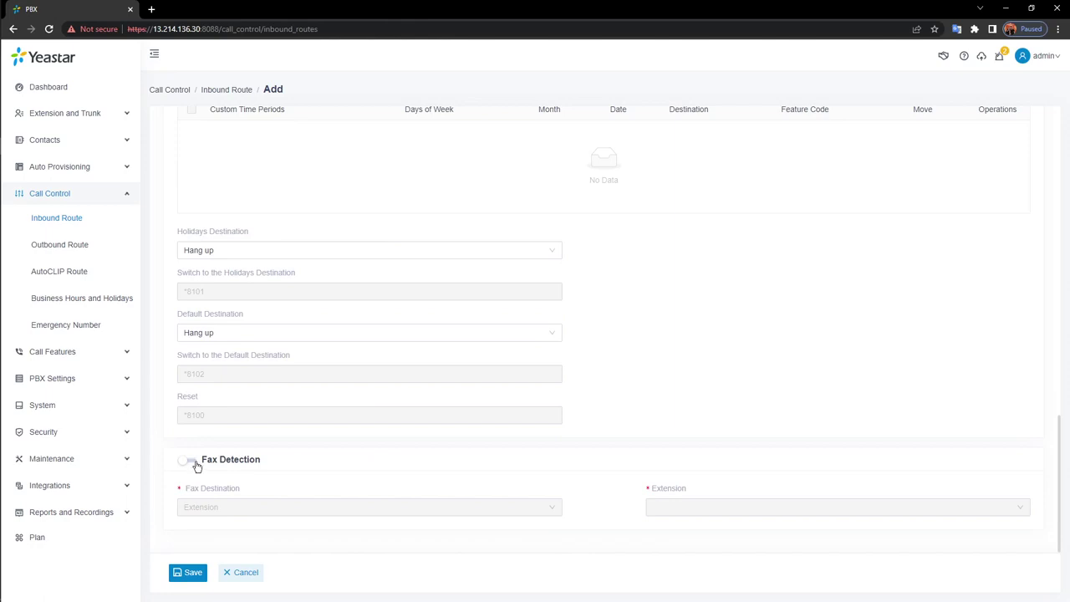
{"action": "left_click", "coordinate": [193, 460]}
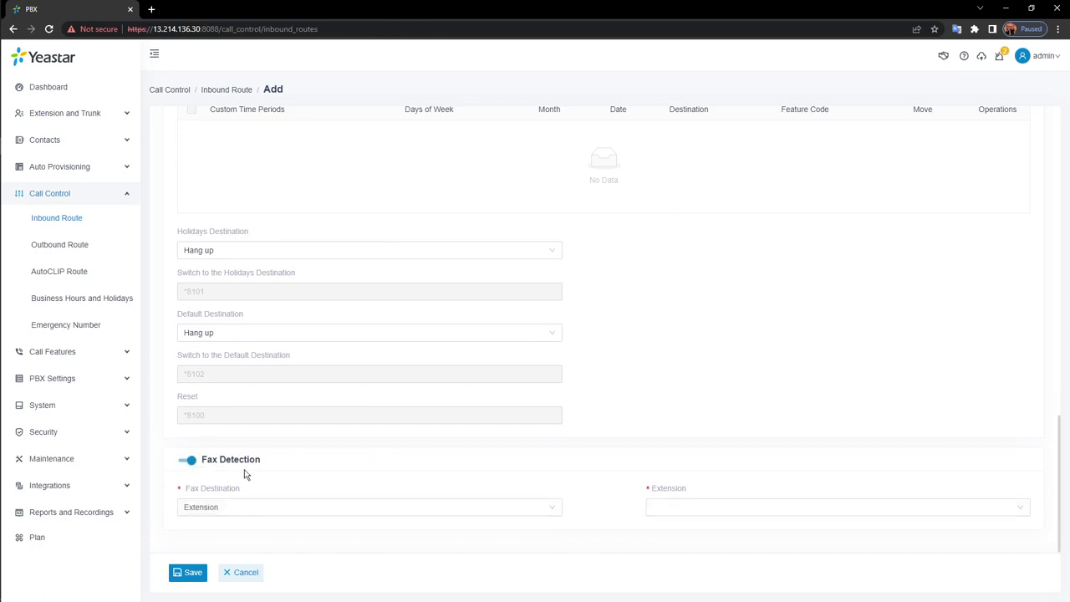
{"action": "left_click", "coordinate": [98, 116]}
{"action": "left_click", "coordinate": [46, 219]}
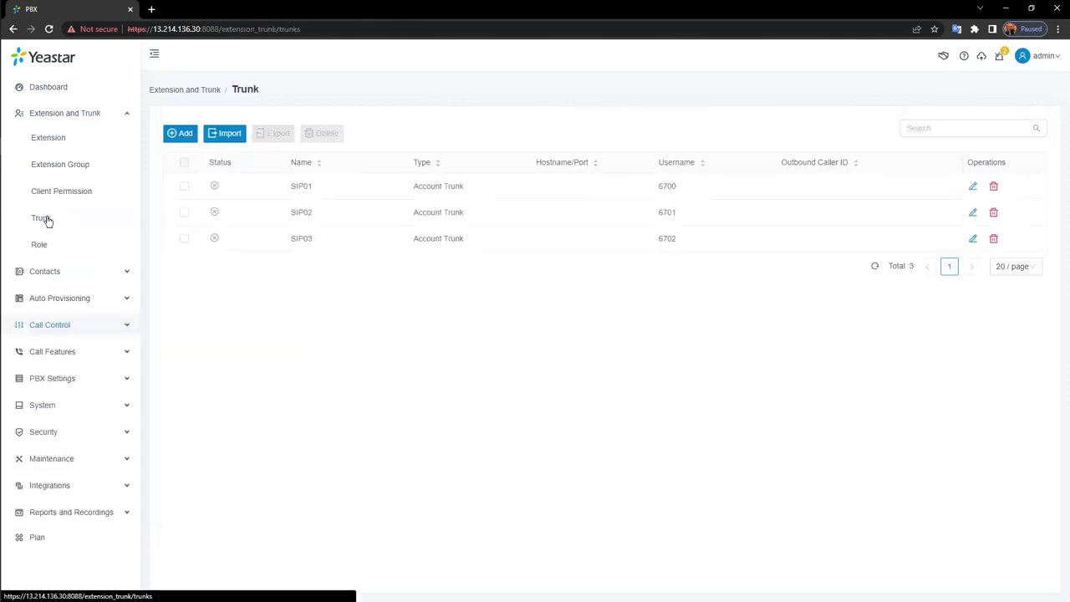
Enable T.38 Support in SIP01's advanced settings, save, then view the Inbound Route list
{"action": "left_click", "coordinate": [973, 188]}
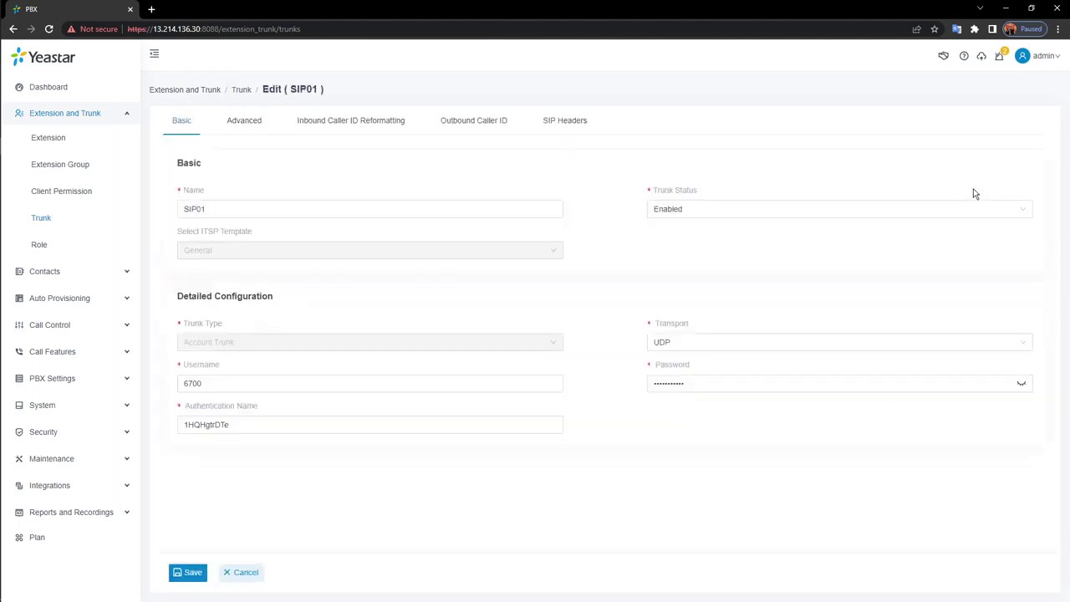
{"action": "left_click", "coordinate": [229, 128]}
{"action": "scroll", "coordinate": [480, 406], "scroll_direction": "down", "scroll_amount": 2}
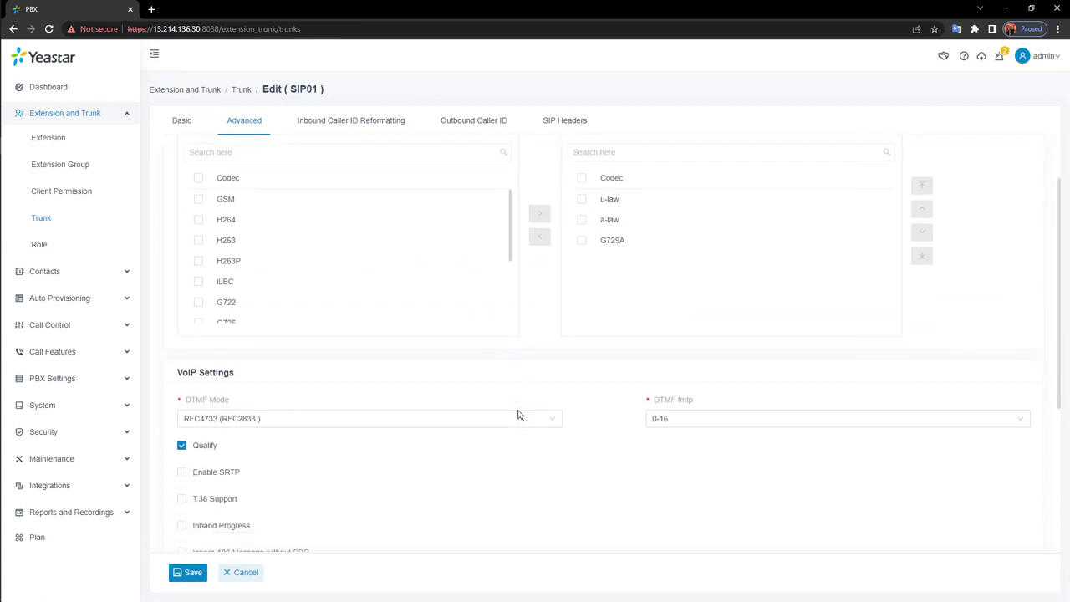
{"action": "left_click", "coordinate": [214, 409]}
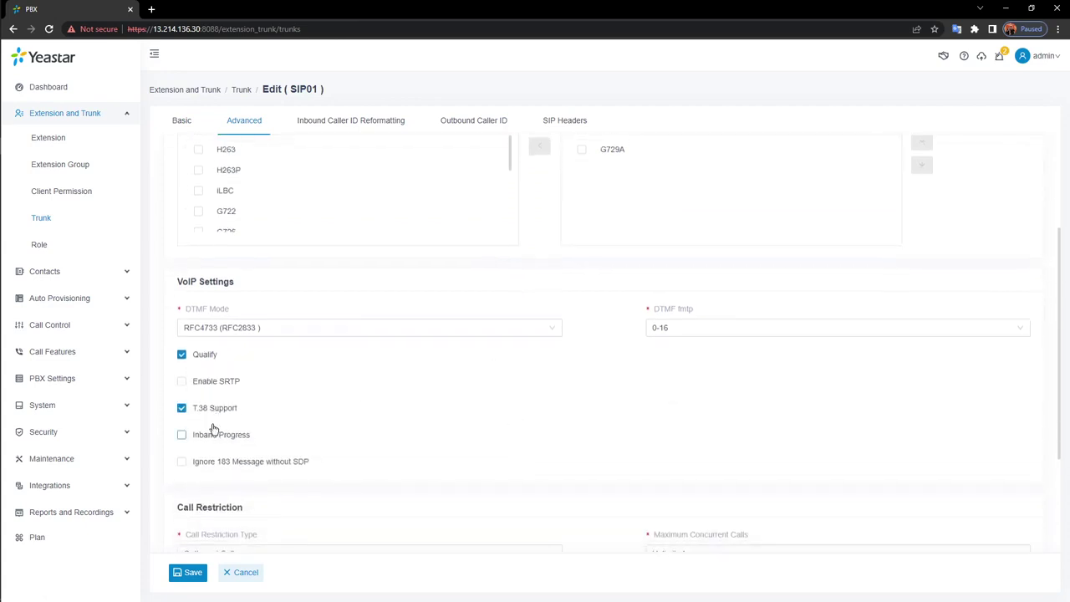
{"action": "left_click", "coordinate": [184, 578]}
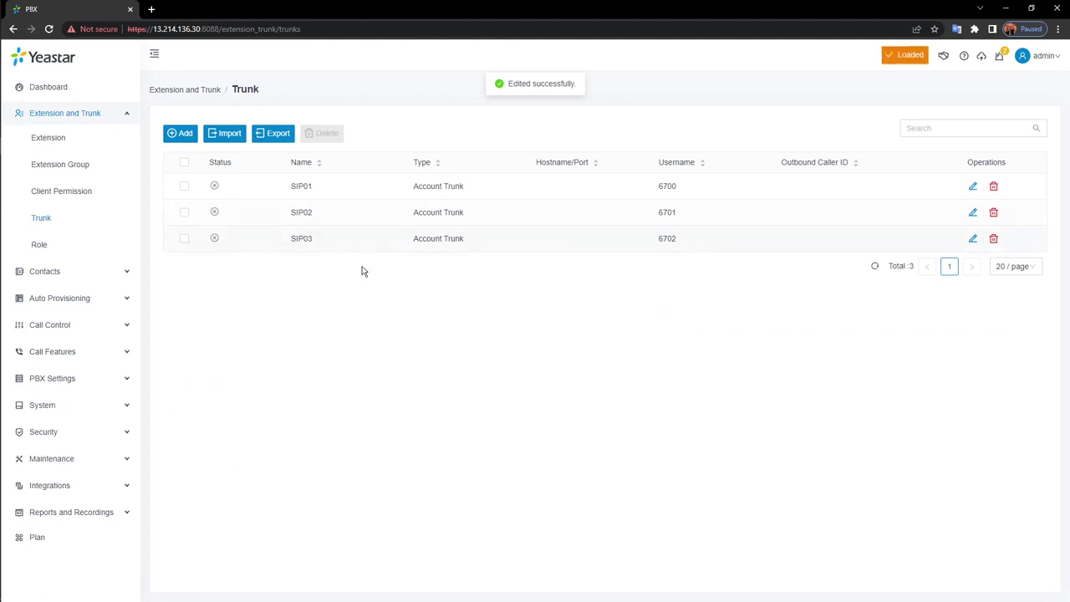
{"action": "left_click", "coordinate": [75, 324]}
{"action": "left_click", "coordinate": [65, 221]}
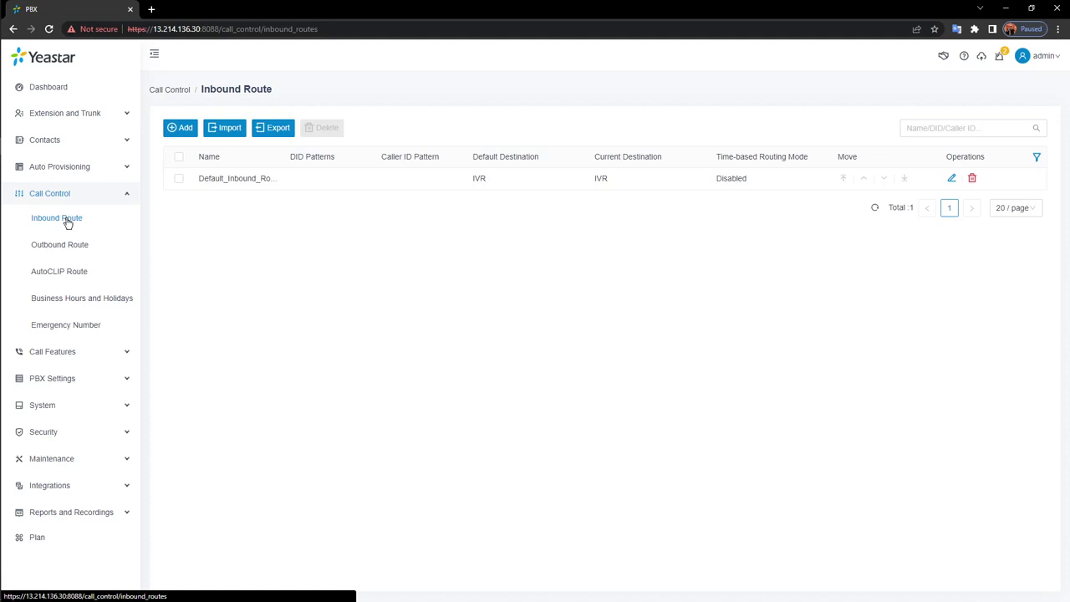
{"action": "left_click", "coordinate": [183, 129]}
{"action": "scroll", "coordinate": [475, 341], "scroll_direction": "down", "scroll_amount": 8}
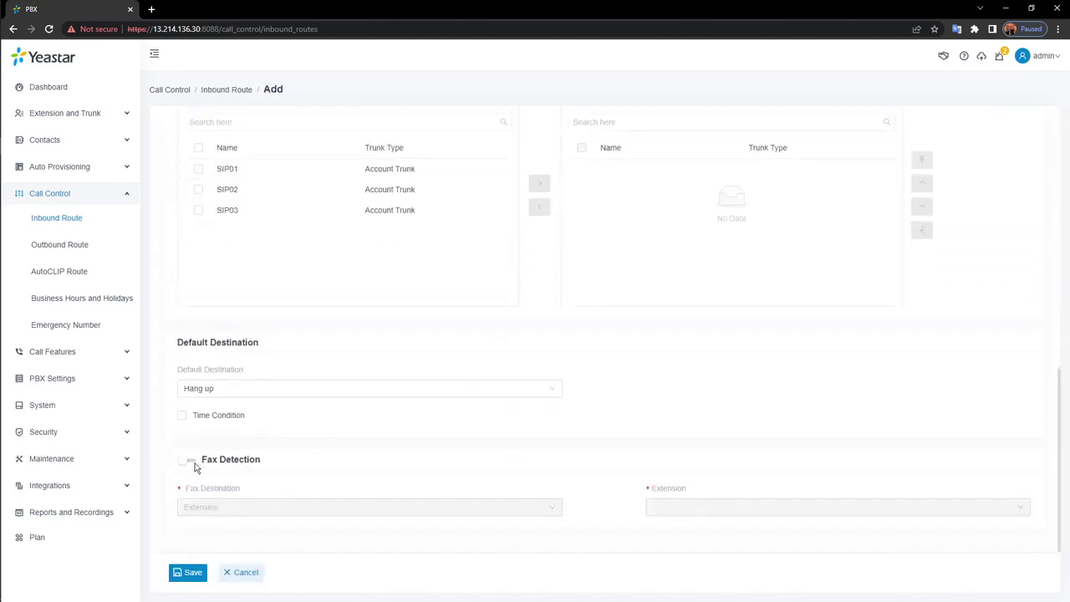
{"action": "left_click", "coordinate": [193, 463]}
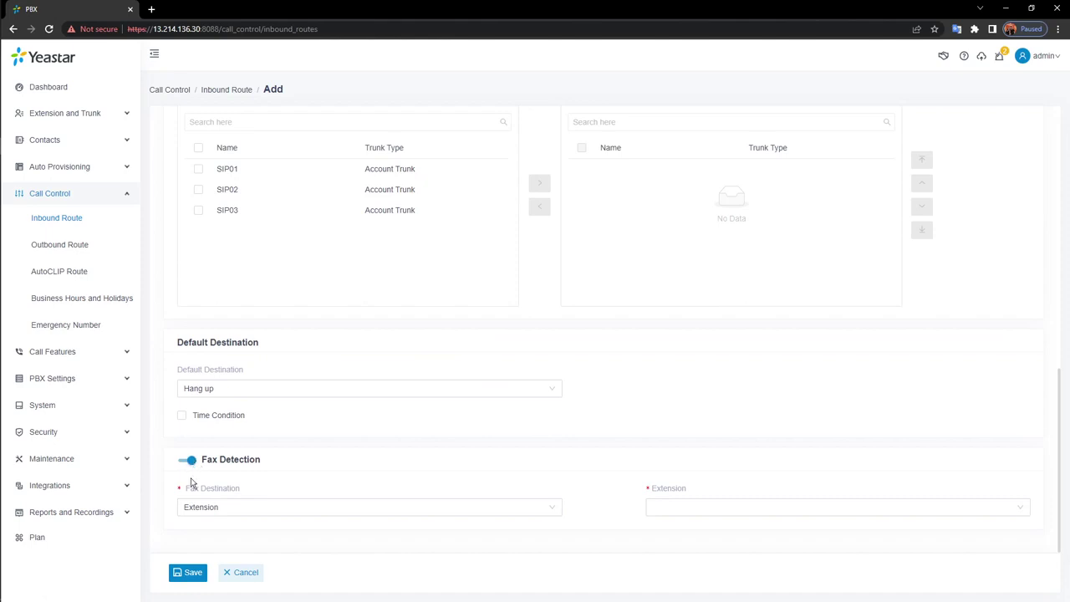
{"action": "left_click", "coordinate": [417, 512]}
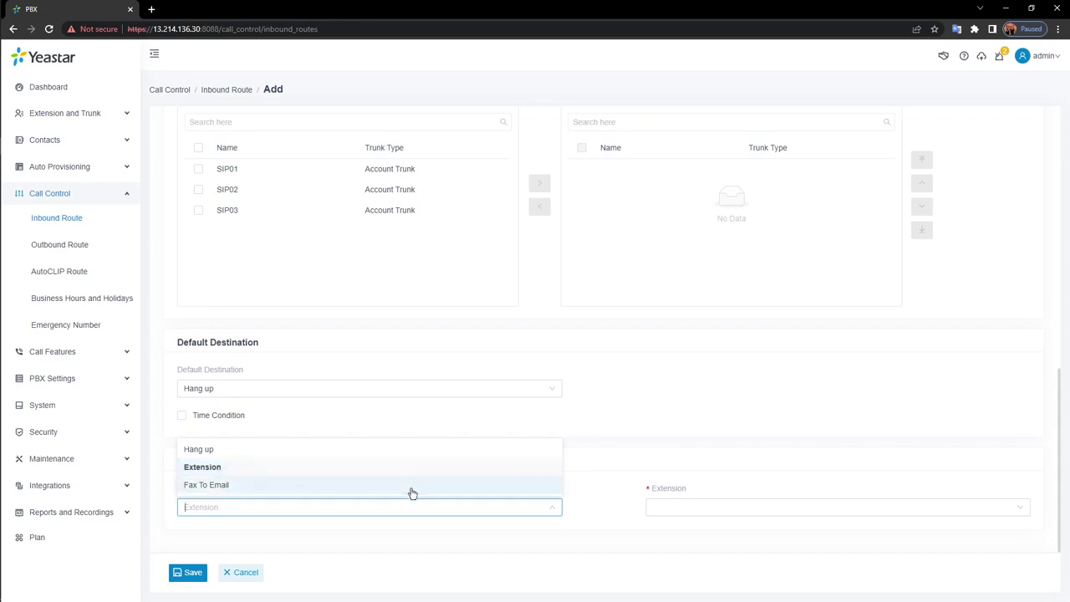
{"action": "left_click", "coordinate": [411, 486]}
{"action": "left_click", "coordinate": [754, 509]}
{"action": "left_click", "coordinate": [737, 487]}
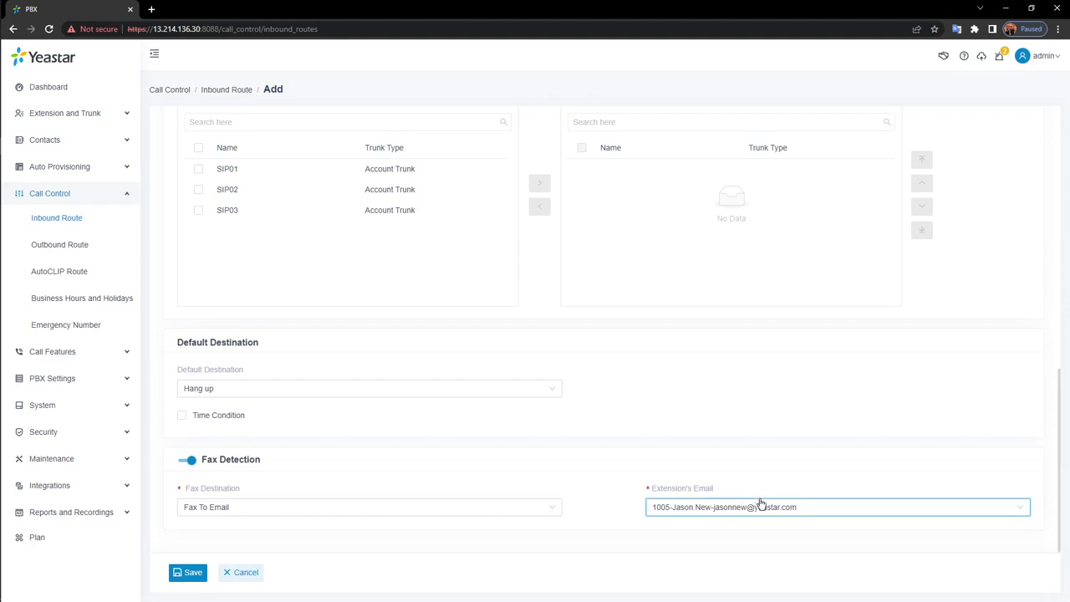
{"action": "left_click", "coordinate": [224, 575]}
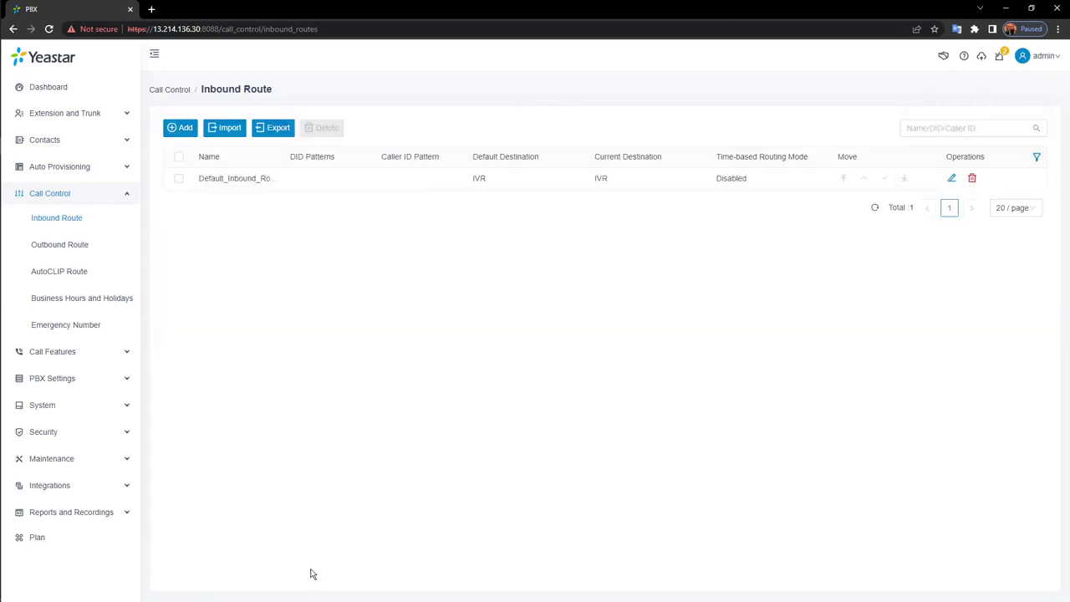
Add a new outbound route named Out_1 and review the rest of its form
{"action": "left_click", "coordinate": [87, 254]}
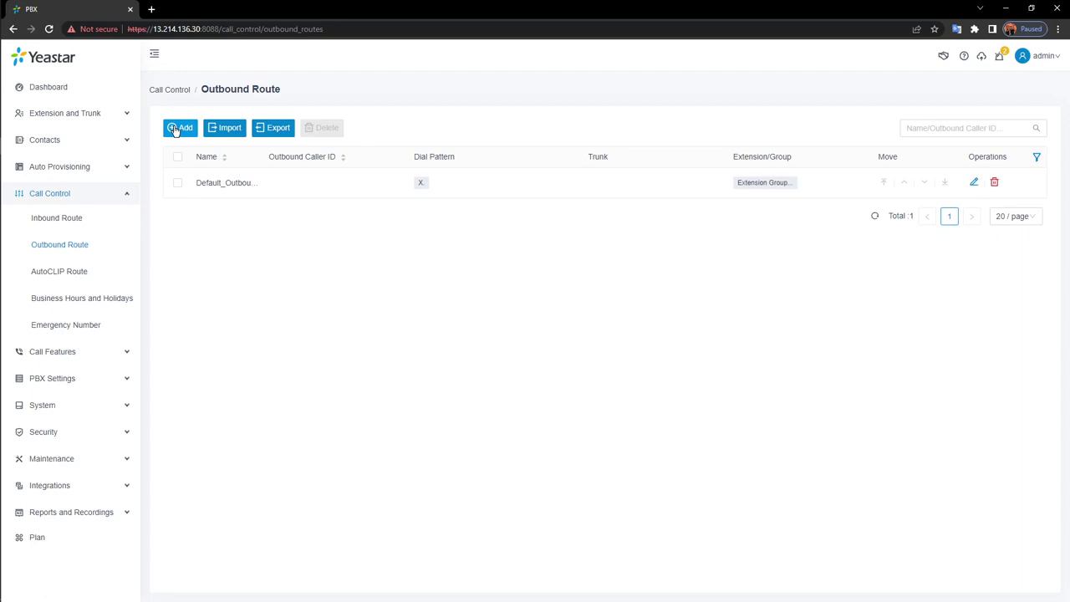
{"action": "left_click", "coordinate": [175, 130]}
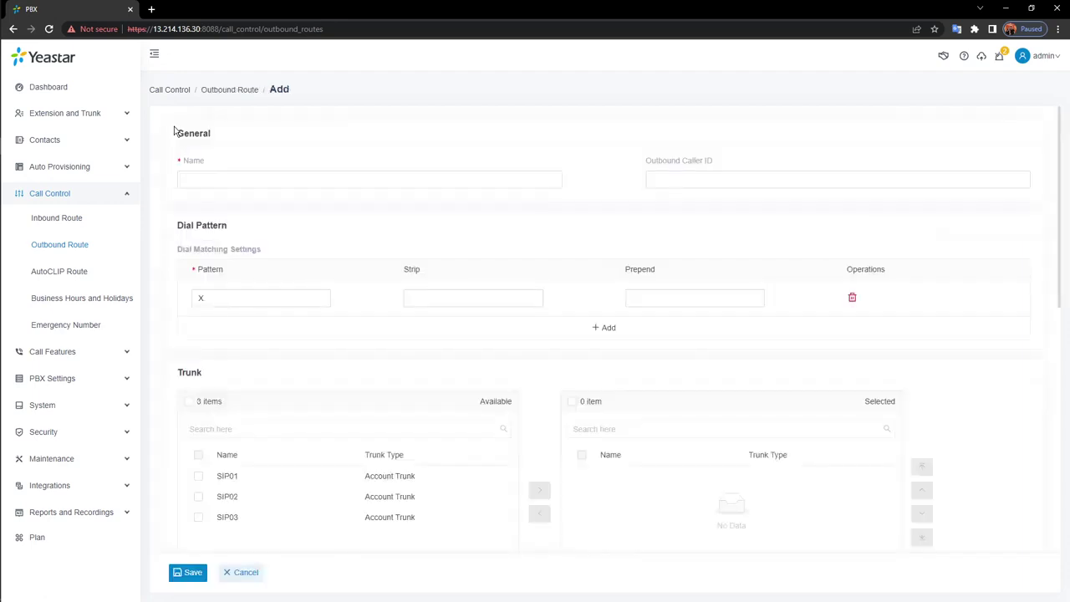
{"action": "left_click", "coordinate": [371, 178]}
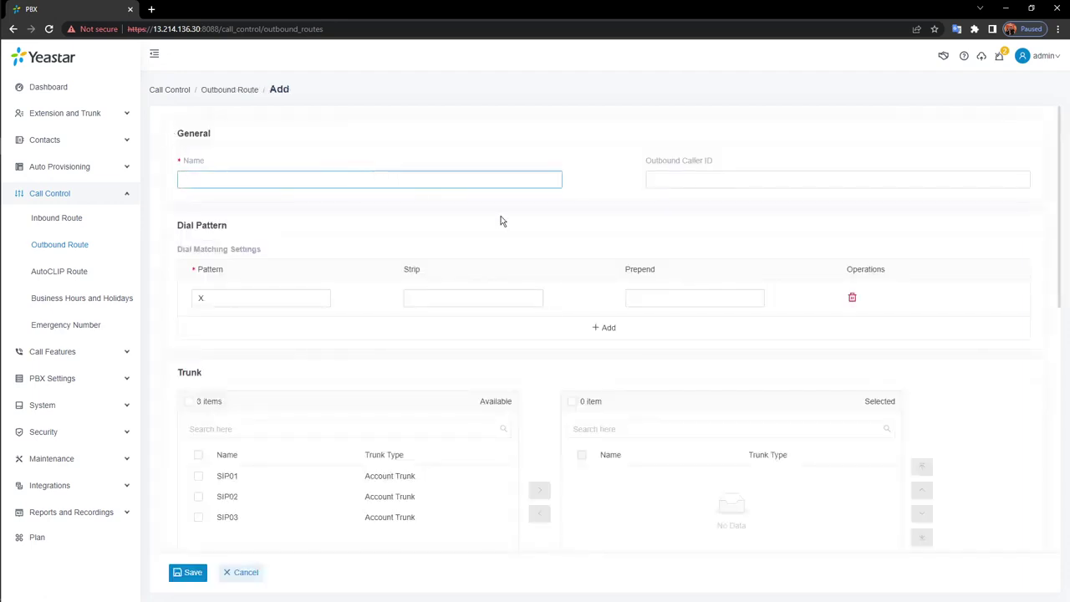
{"action": "type", "text": "Out_1"}
{"action": "left_click", "coordinate": [704, 184]}
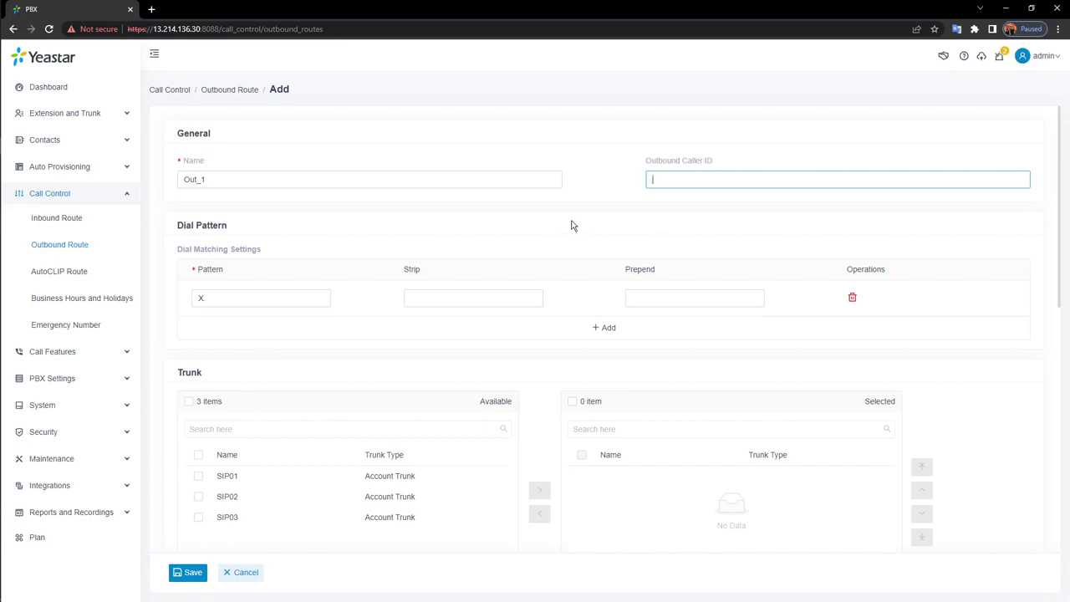
{"action": "scroll", "coordinate": [351, 257], "scroll_direction": "down", "scroll_amount": 1}
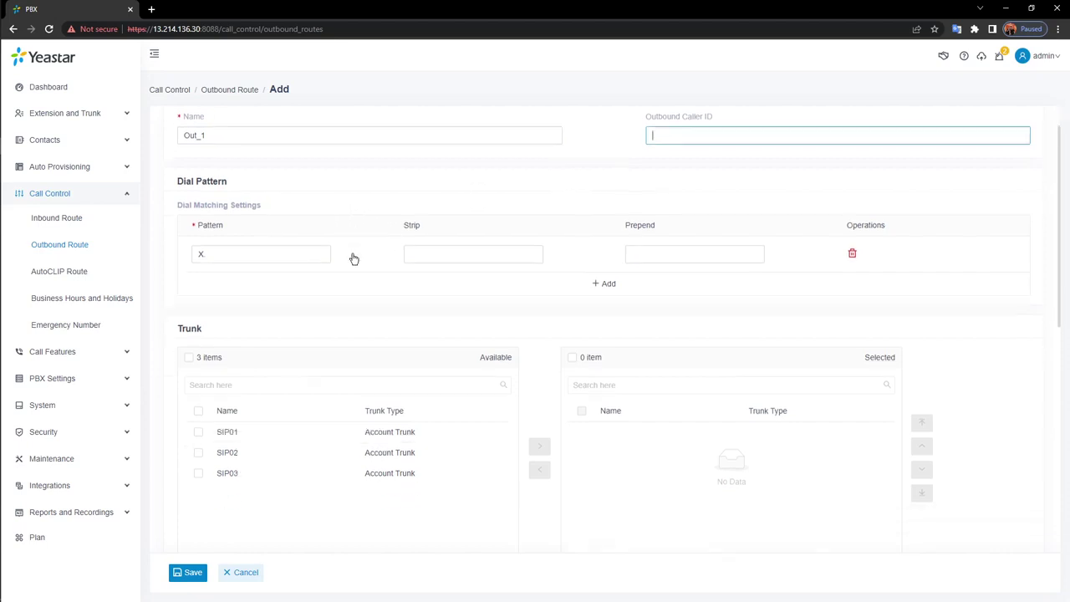
{"action": "scroll", "coordinate": [355, 260], "scroll_direction": "down", "scroll_amount": 1}
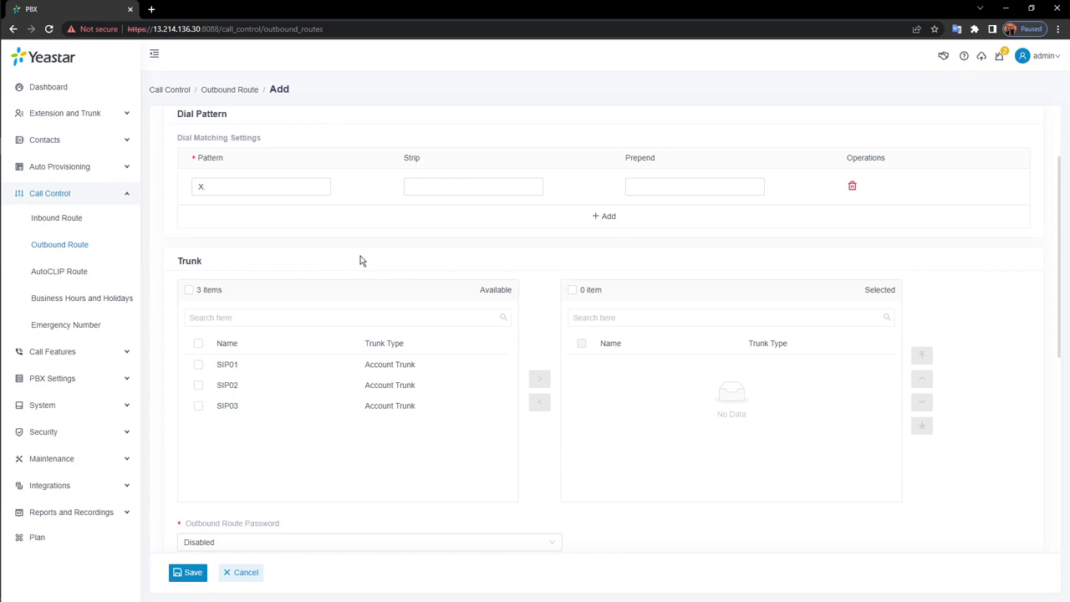
Set the Out_1 dial pattern to 9X., strip 1 digit, and enter + as prepend
{"action": "mouse_move", "coordinate": [248, 139]}
{"action": "left_click", "coordinate": [326, 187]}
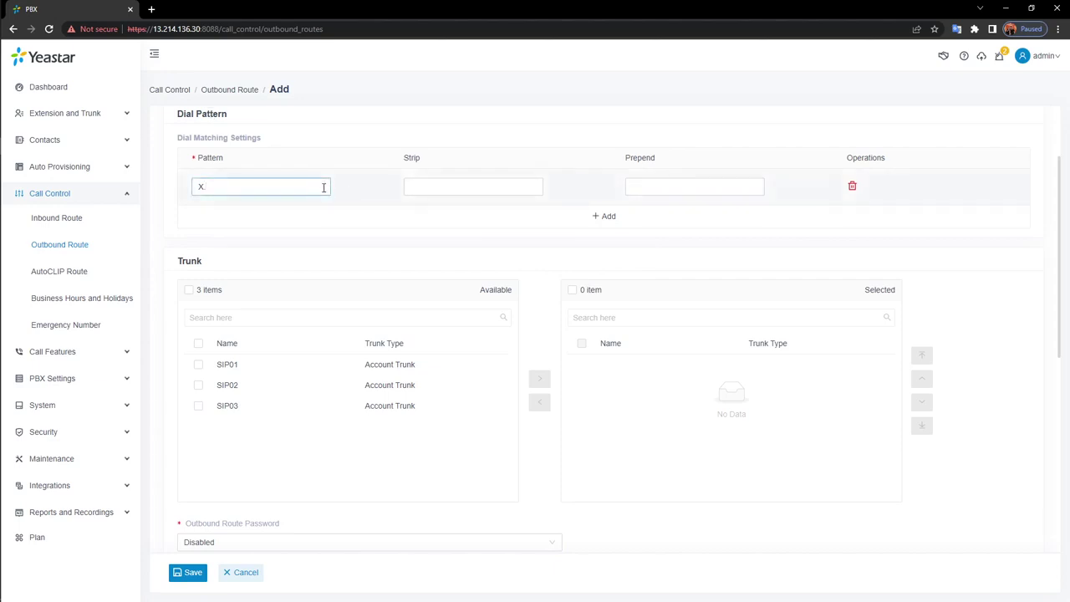
{"action": "left_click_drag", "start_coordinate": [256, 184], "coordinate": [175, 189]}
{"action": "type", "text": "X."}
{"action": "type", "text": "9"}
{"action": "left_click", "coordinate": [459, 188]}
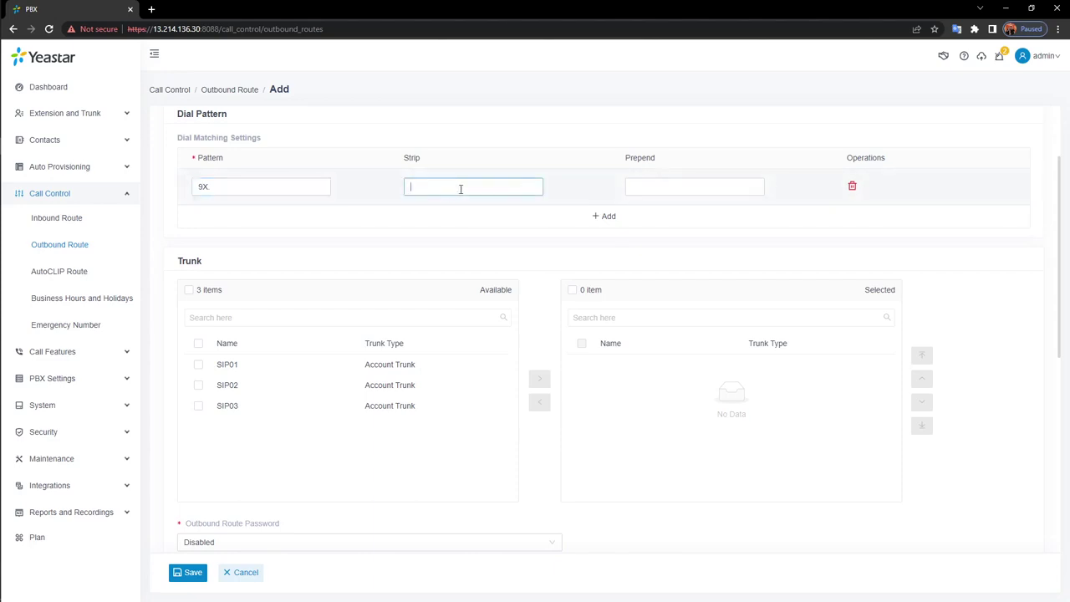
{"action": "type", "text": "1"}
{"action": "left_click", "coordinate": [758, 187]}
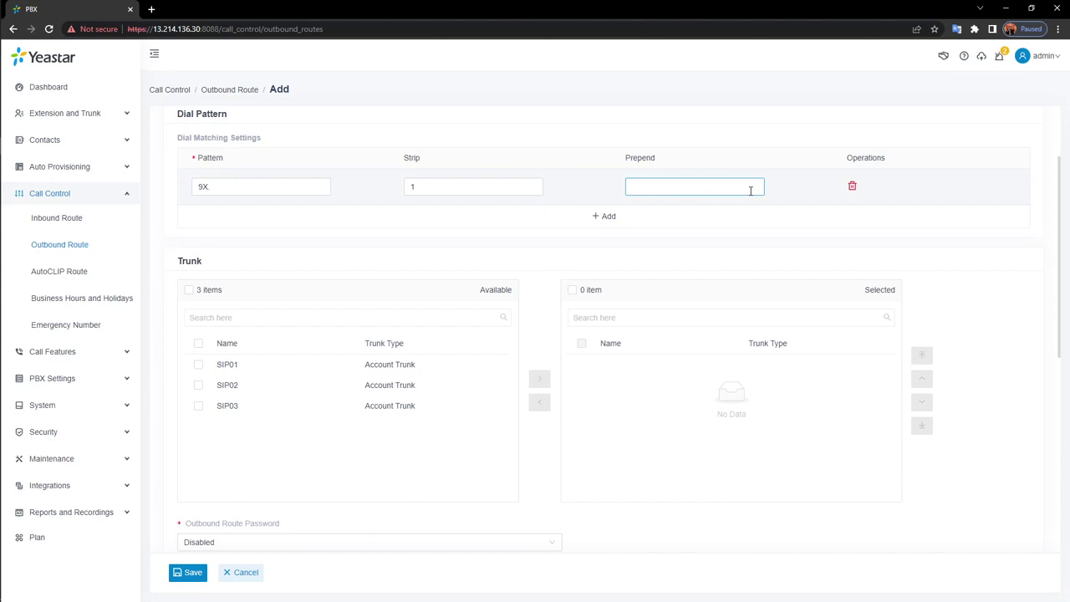
{"action": "type", "text": "+"}
Add trunks SIP01, SIP02 and SIP03 to the outbound route
{"action": "scroll", "coordinate": [506, 267], "scroll_direction": "down", "scroll_amount": 1}
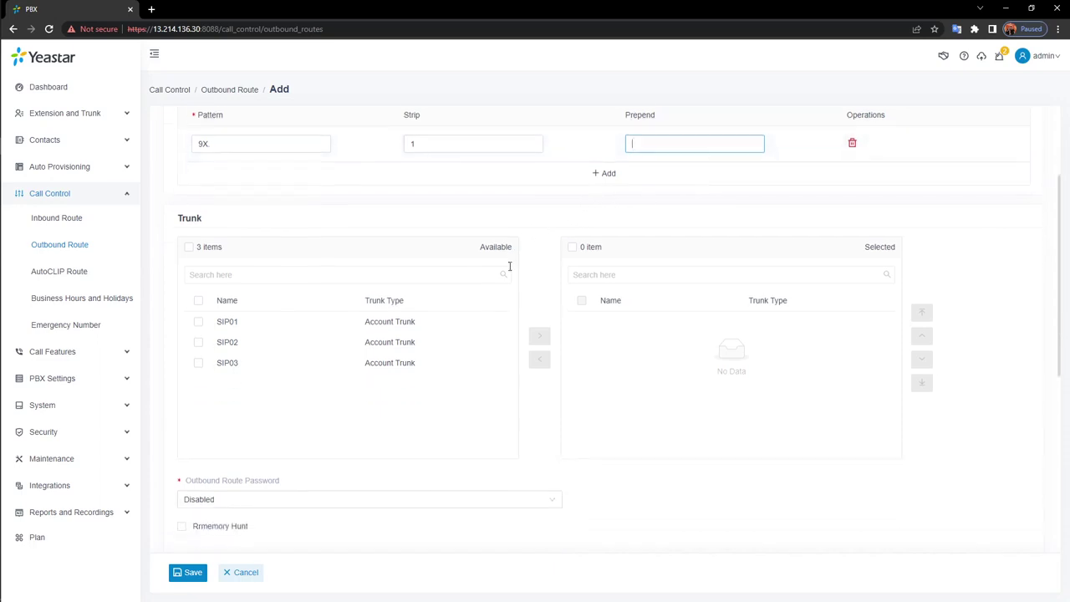
{"action": "left_click", "coordinate": [437, 309]}
{"action": "left_click", "coordinate": [450, 315]}
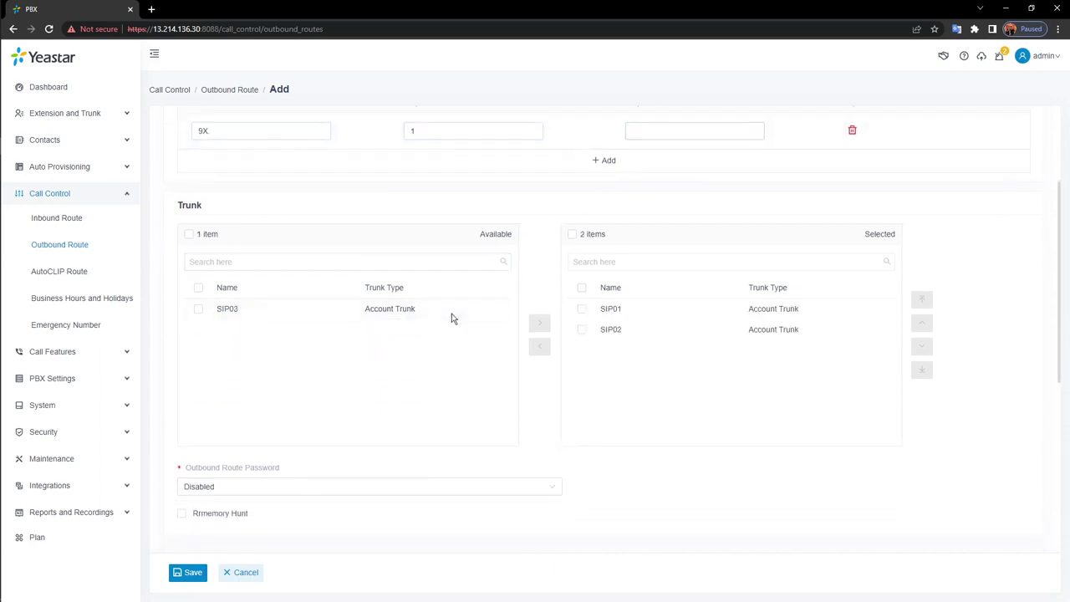
{"action": "left_click", "coordinate": [453, 316]}
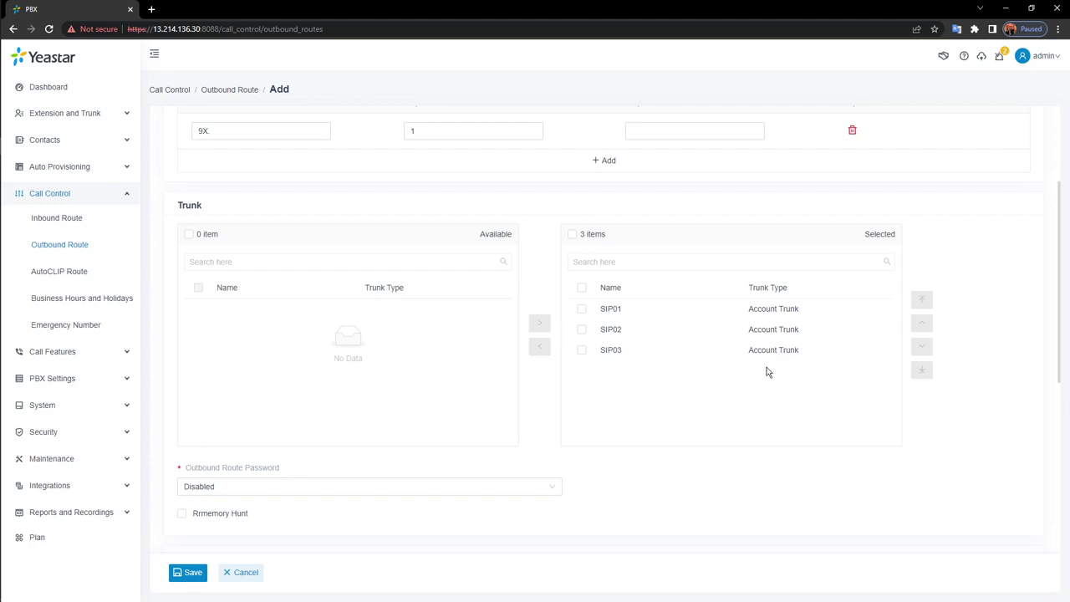
Set the route password to Single PIN, enter the PIN, and enable Rrmemory Hunt
{"action": "scroll", "coordinate": [752, 383], "scroll_direction": "down", "scroll_amount": 1}
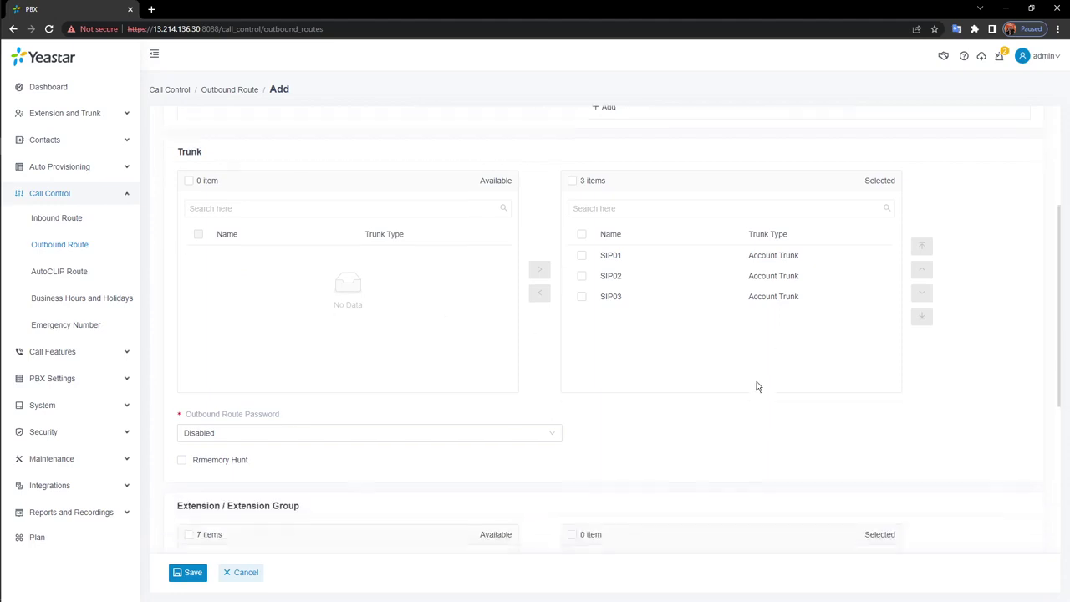
{"action": "left_click", "coordinate": [554, 432]}
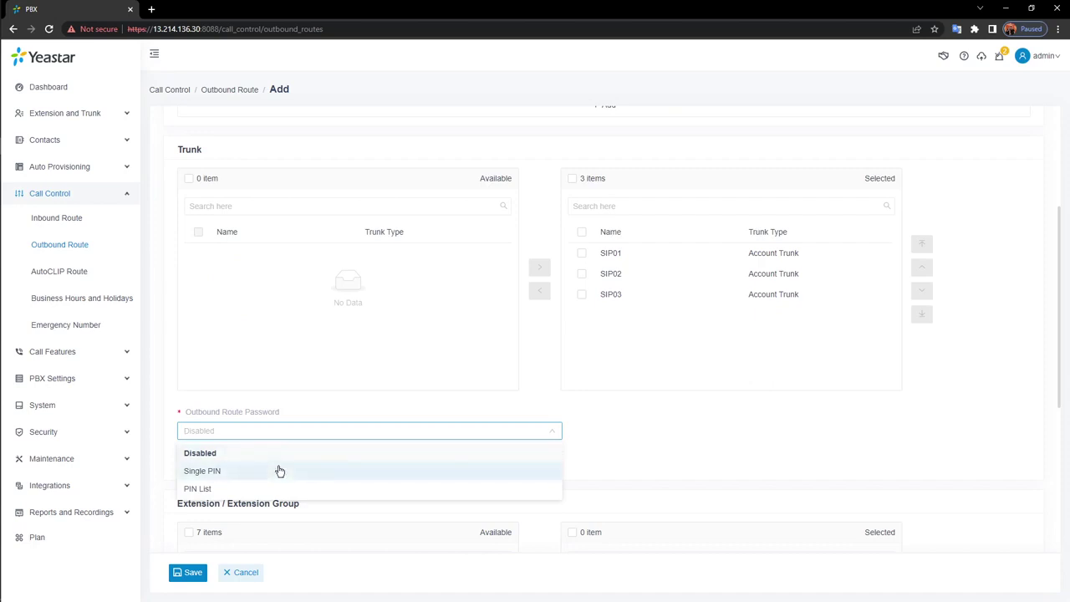
{"action": "left_click", "coordinate": [289, 475]}
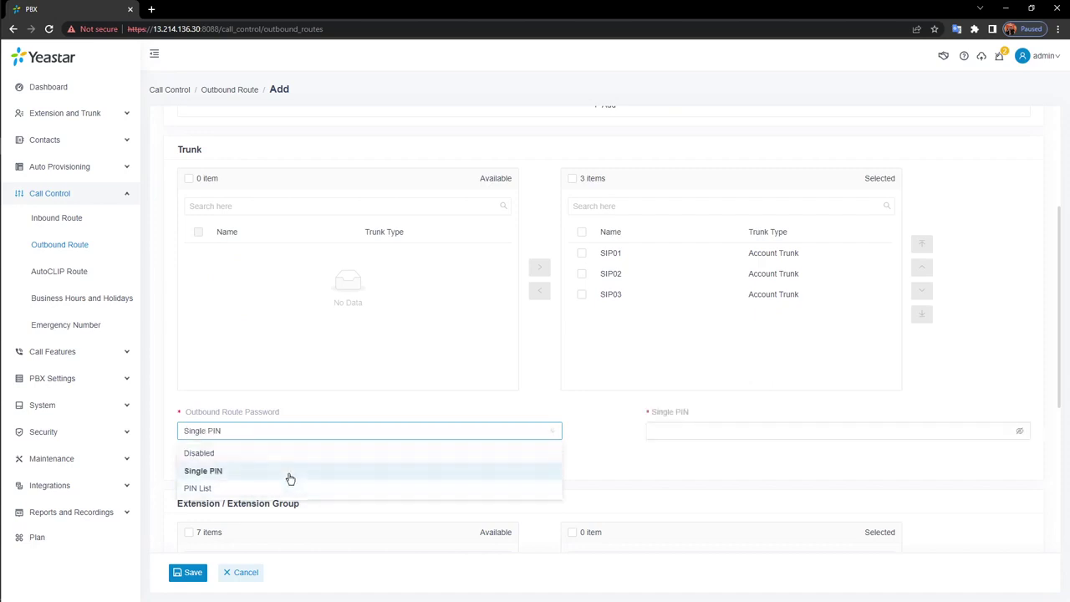
{"action": "left_click", "coordinate": [747, 431]}
{"action": "type", "text": "1234567890"}
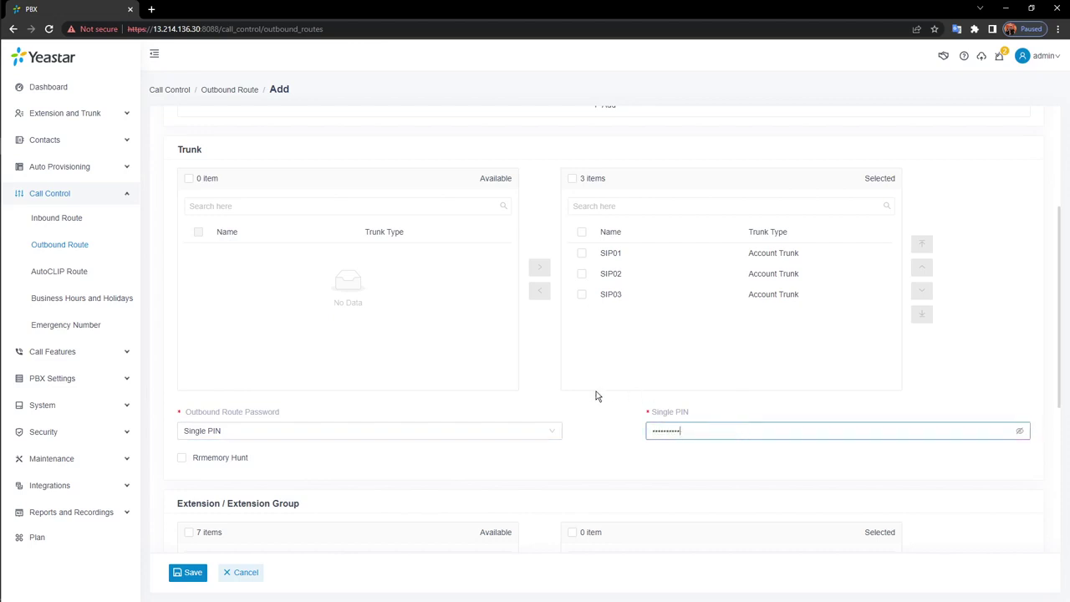
{"action": "left_click", "coordinate": [181, 459]}
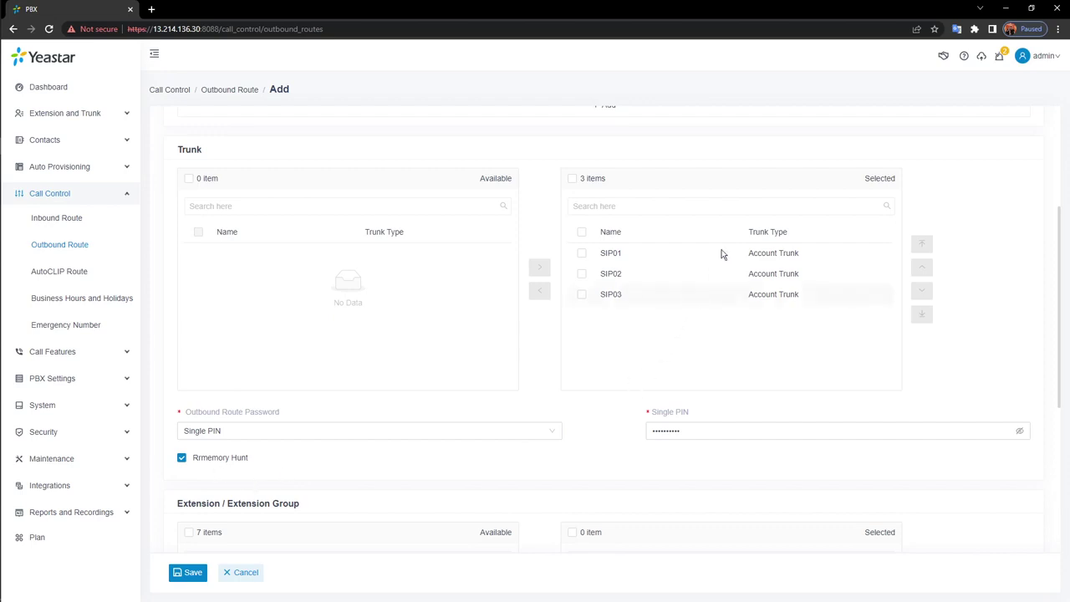
{"action": "left_click", "coordinate": [741, 261]}
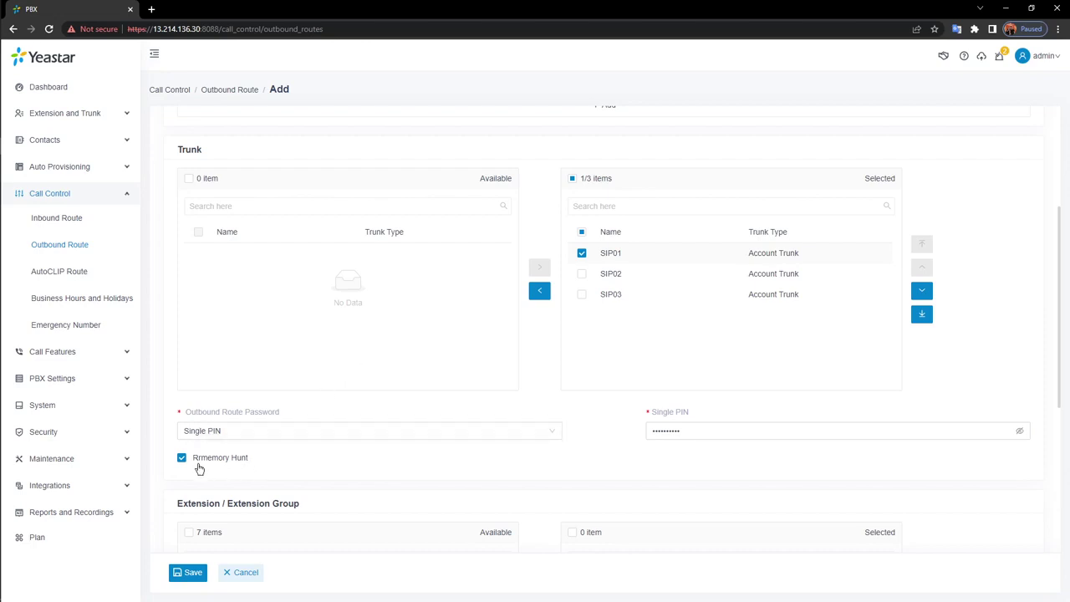
{"action": "left_click", "coordinate": [650, 256]}
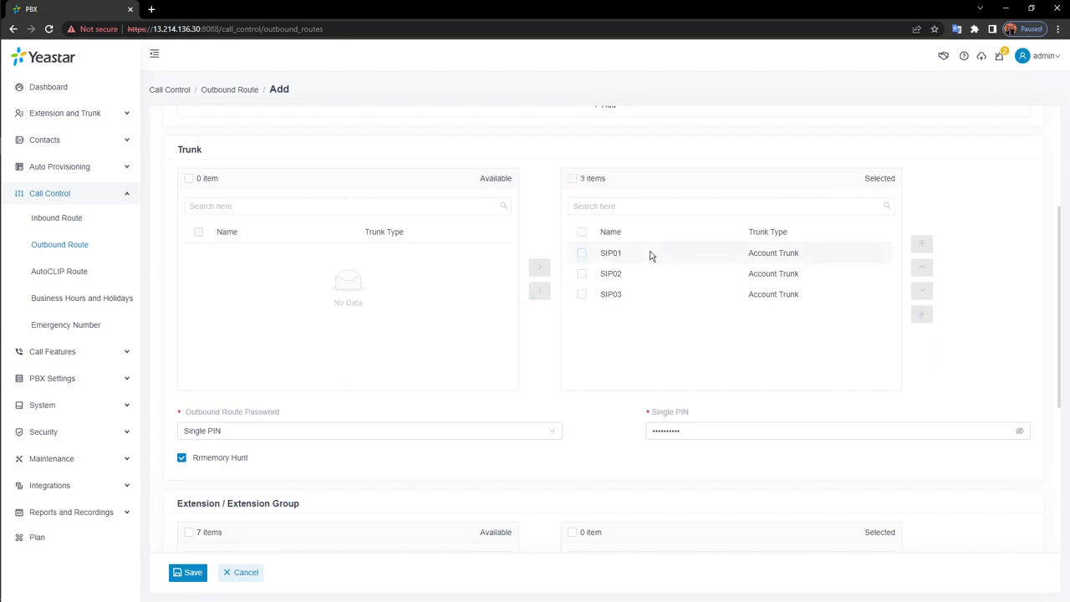
{"action": "left_click", "coordinate": [630, 277]}
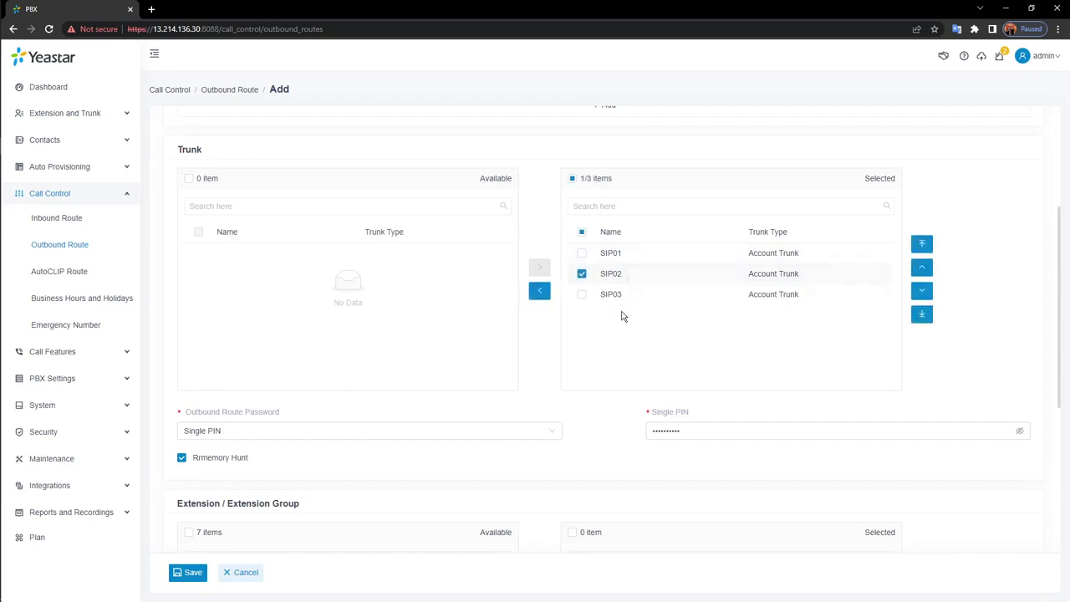
{"action": "scroll", "coordinate": [620, 413], "scroll_direction": "down", "scroll_amount": 2}
Move extensions 1000, 1001, 1002 and 1003 into the route's Selected list
{"action": "scroll", "coordinate": [620, 414], "scroll_direction": "down", "scroll_amount": 1}
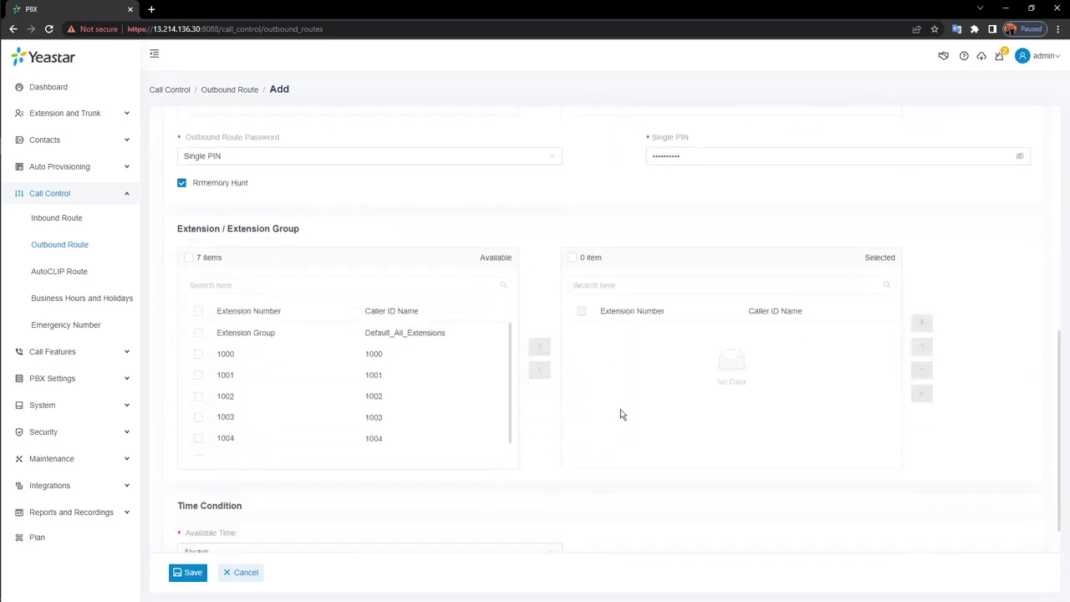
{"action": "double_click", "coordinate": [439, 358]}
{"action": "double_click", "coordinate": [439, 358]}
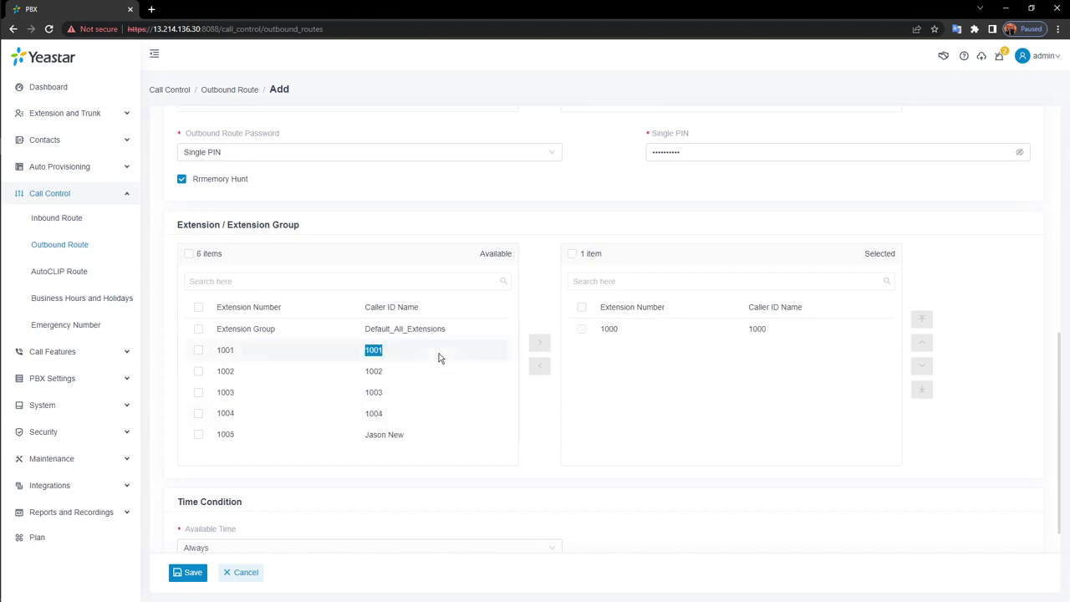
{"action": "left_click", "coordinate": [198, 350]}
{"action": "left_click", "coordinate": [198, 371]}
{"action": "left_click", "coordinate": [198, 392]}
{"action": "left_click", "coordinate": [535, 348]}
Reveal and re-hide the single PIN to verify it, then open the Available Time choices
{"action": "scroll", "coordinate": [593, 446], "scroll_direction": "up", "scroll_amount": 5}
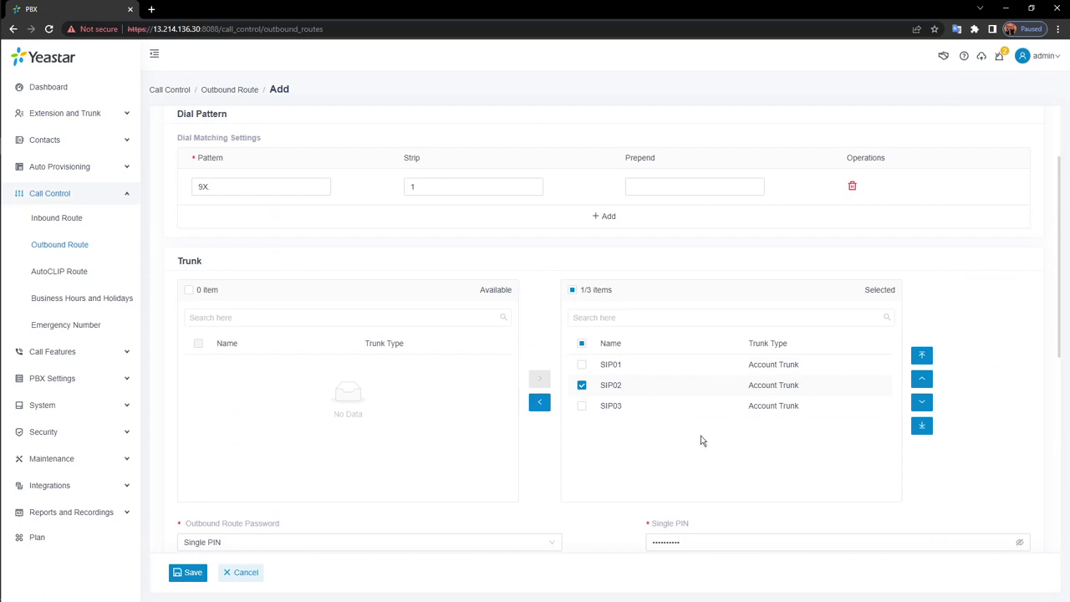
{"action": "scroll", "coordinate": [702, 440], "scroll_direction": "down", "scroll_amount": 2}
{"action": "left_click", "coordinate": [1019, 378]}
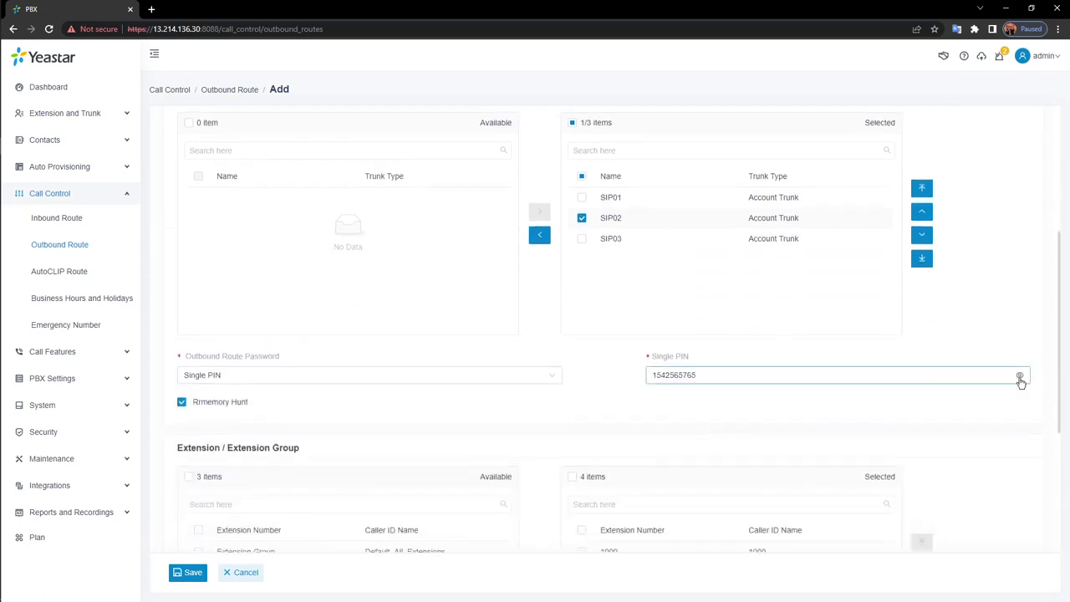
{"action": "left_click", "coordinate": [1019, 378]}
{"action": "scroll", "coordinate": [998, 393], "scroll_direction": "down", "scroll_amount": 2}
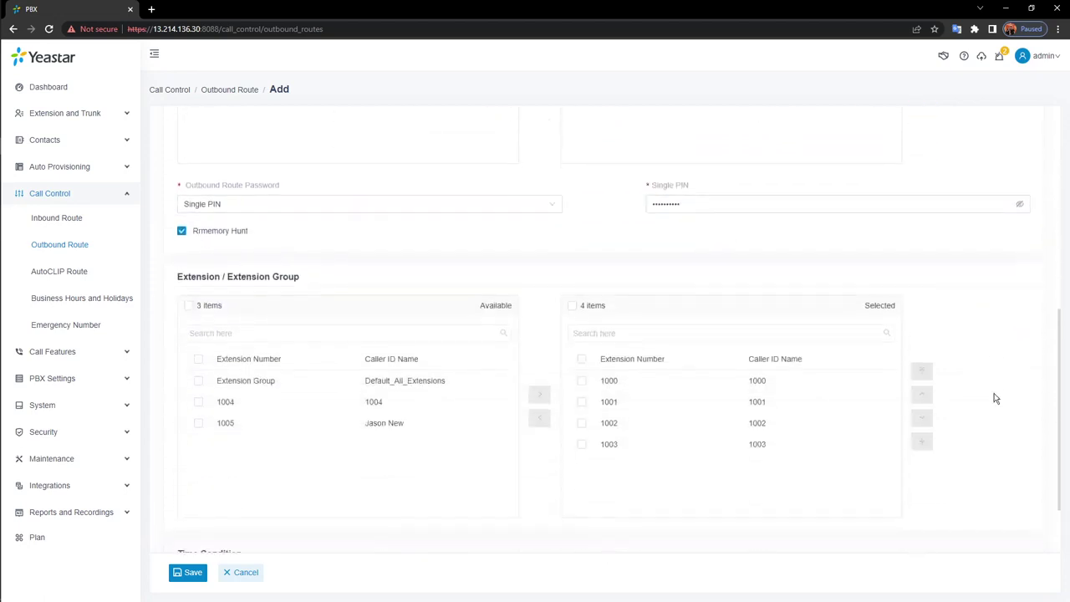
{"action": "scroll", "coordinate": [994, 399], "scroll_direction": "down", "scroll_amount": 1}
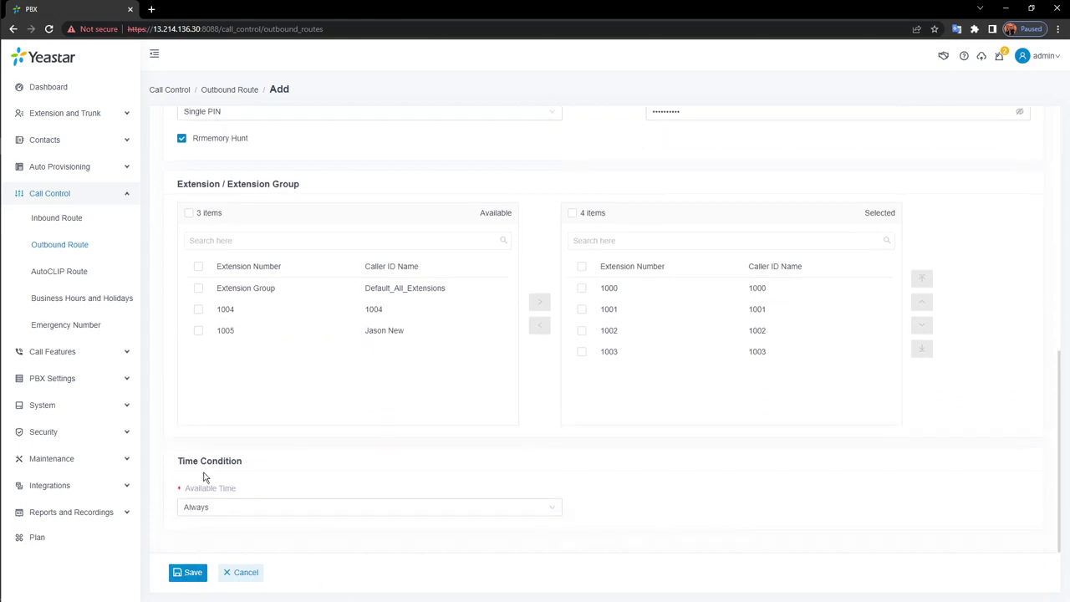
{"action": "left_click", "coordinate": [330, 513]}
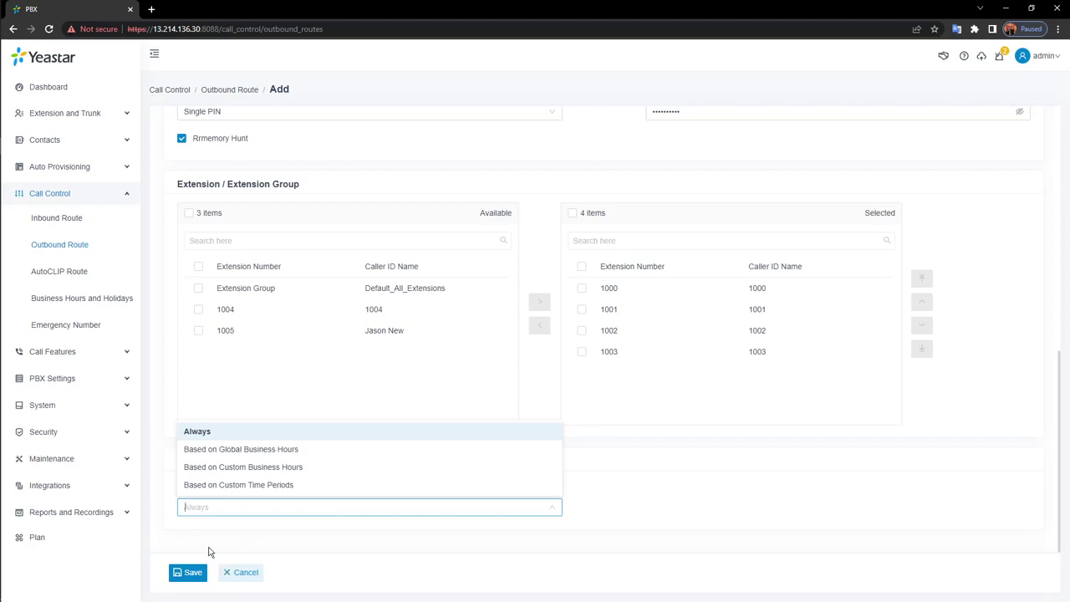
Keep Available Time as Always, save the Out_1 route, and apply the configuration
{"action": "left_click", "coordinate": [201, 543]}
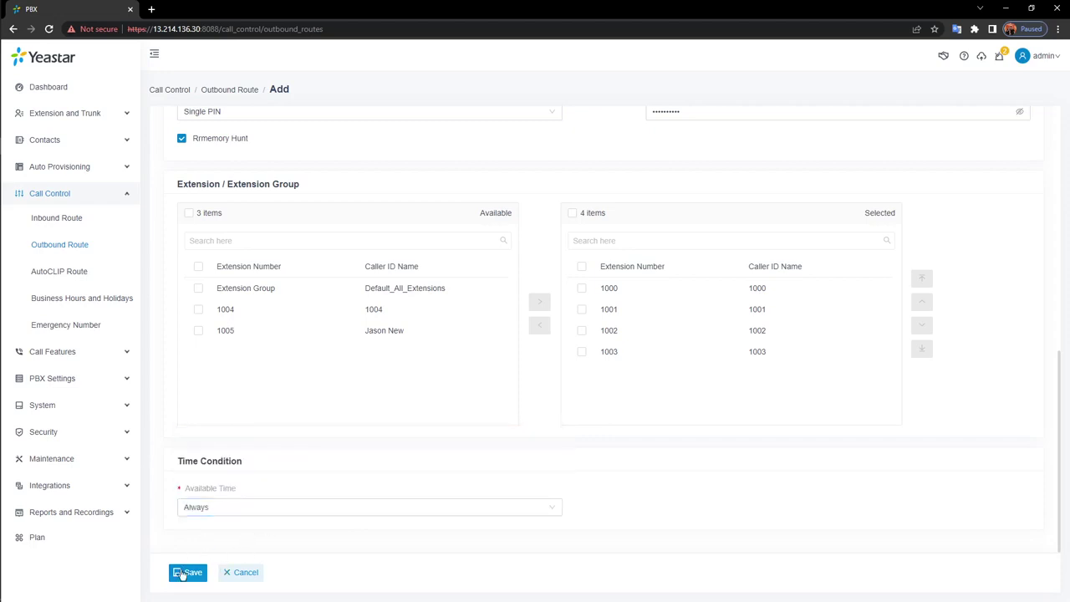
{"action": "left_click", "coordinate": [188, 574]}
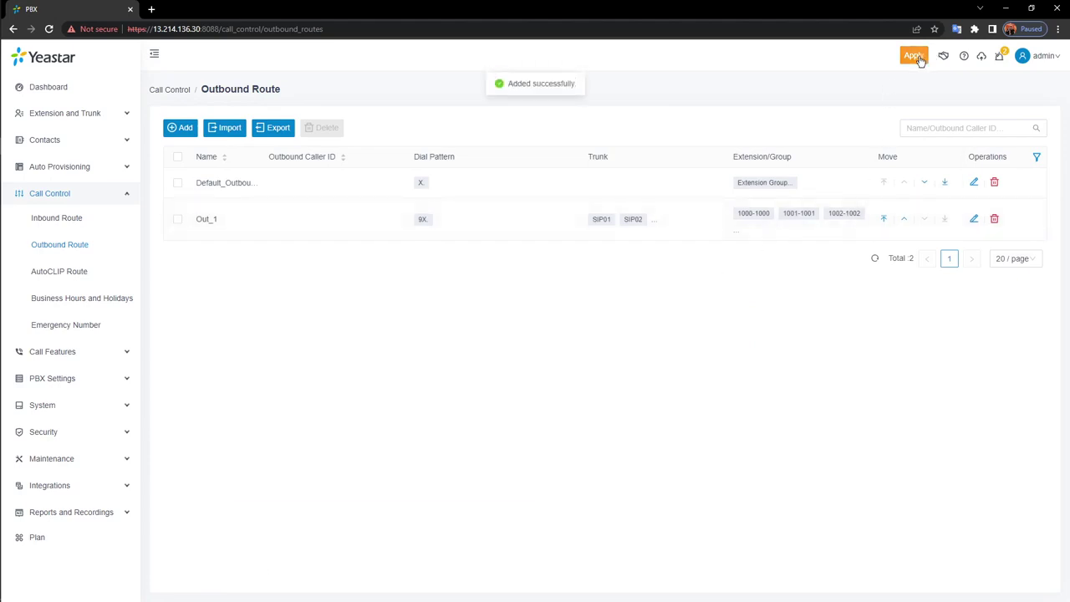
{"action": "left_click", "coordinate": [916, 59]}
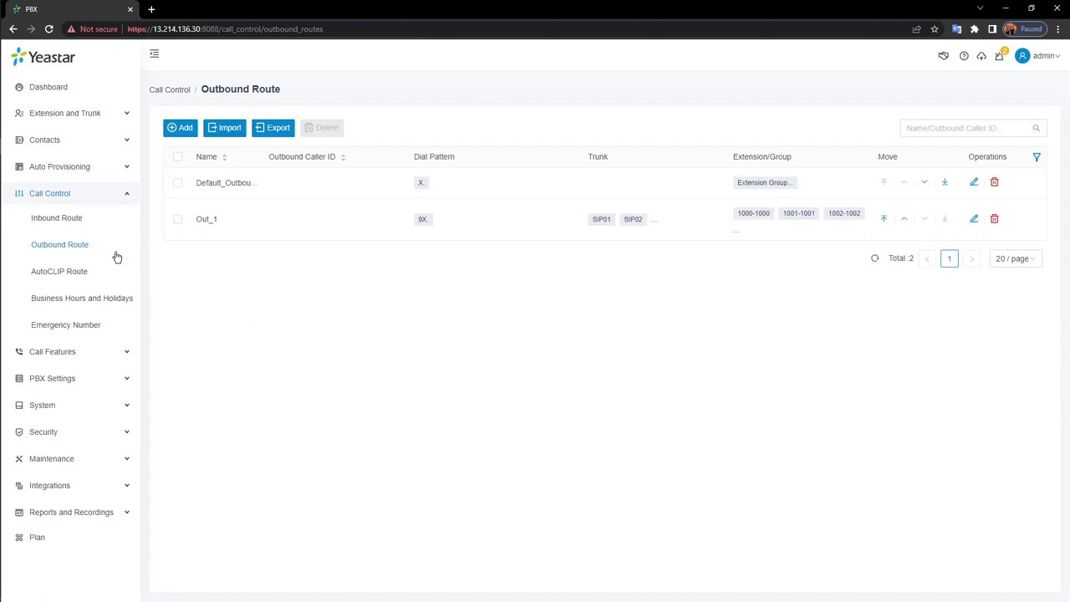
Export the outbound route list as CSV to the Desktop and open the downloaded file
{"action": "left_click", "coordinate": [74, 224]}
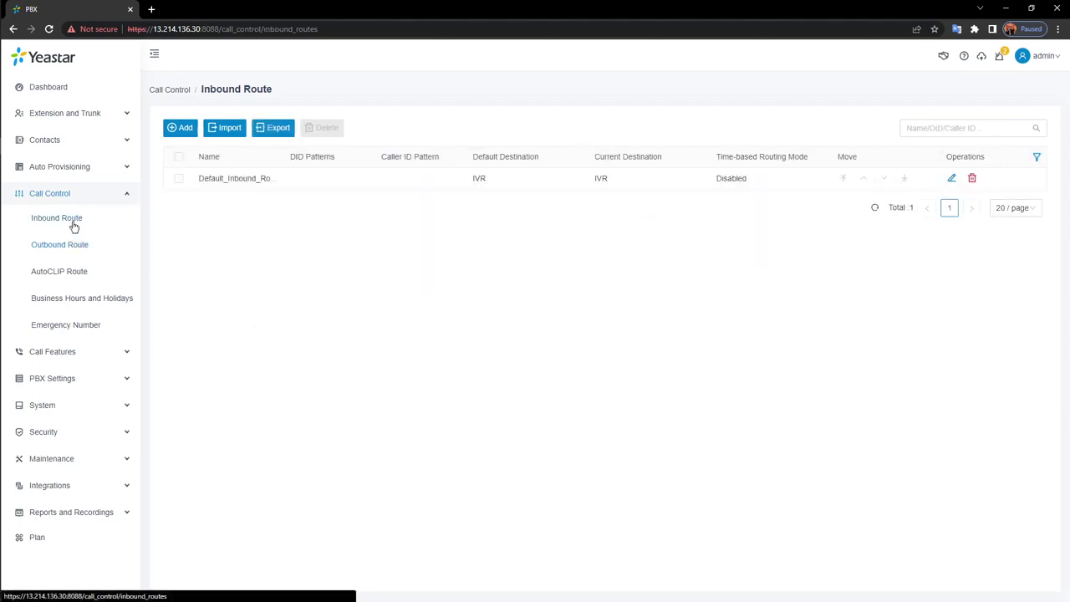
{"action": "left_click", "coordinate": [62, 249]}
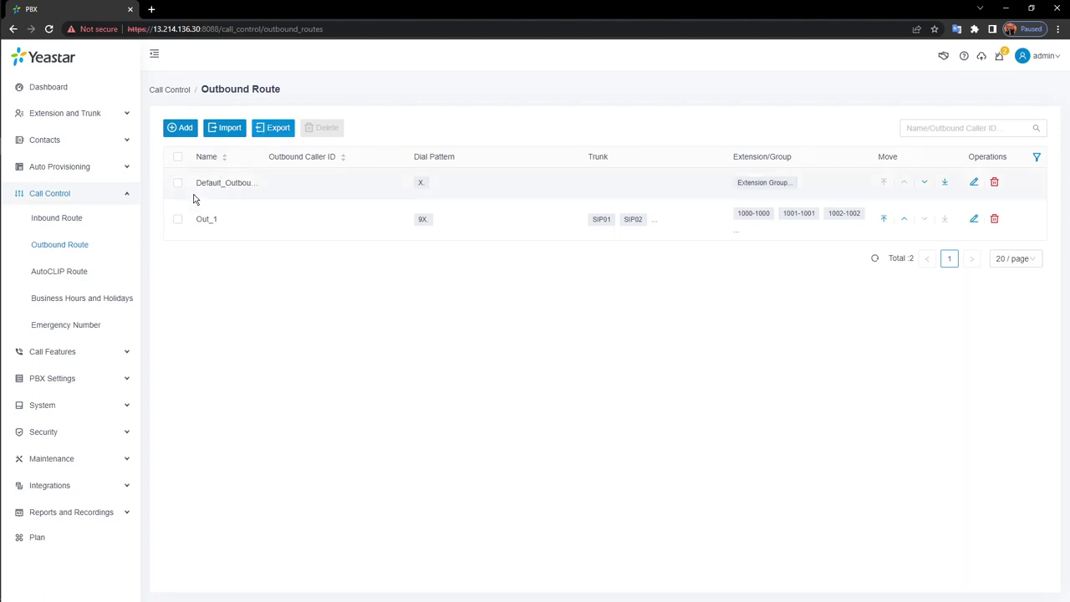
{"action": "left_click", "coordinate": [177, 182]}
{"action": "left_click", "coordinate": [275, 127]}
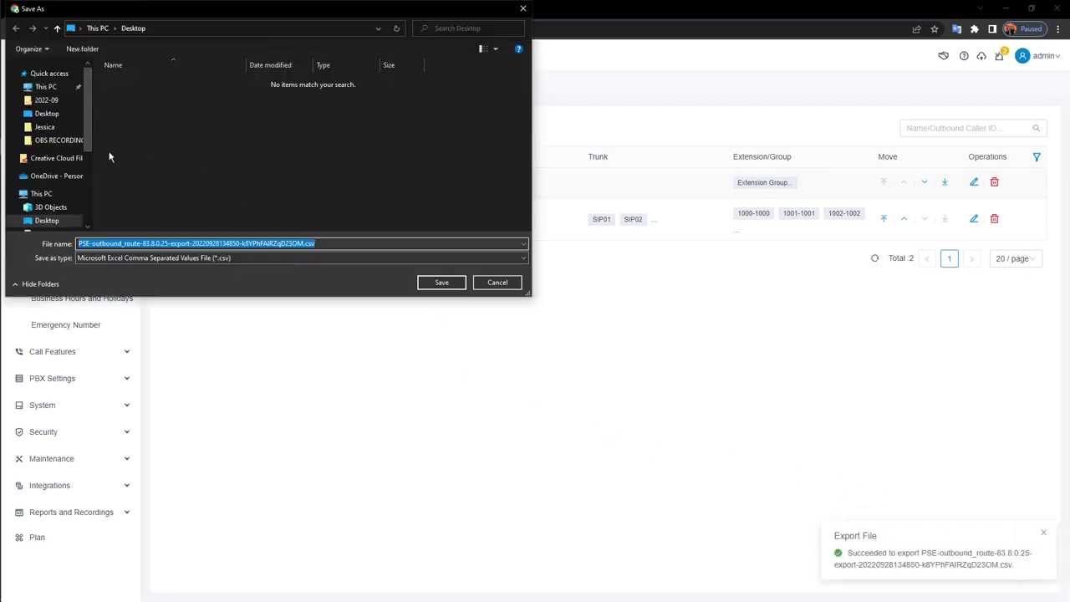
{"action": "left_click", "coordinate": [439, 281]}
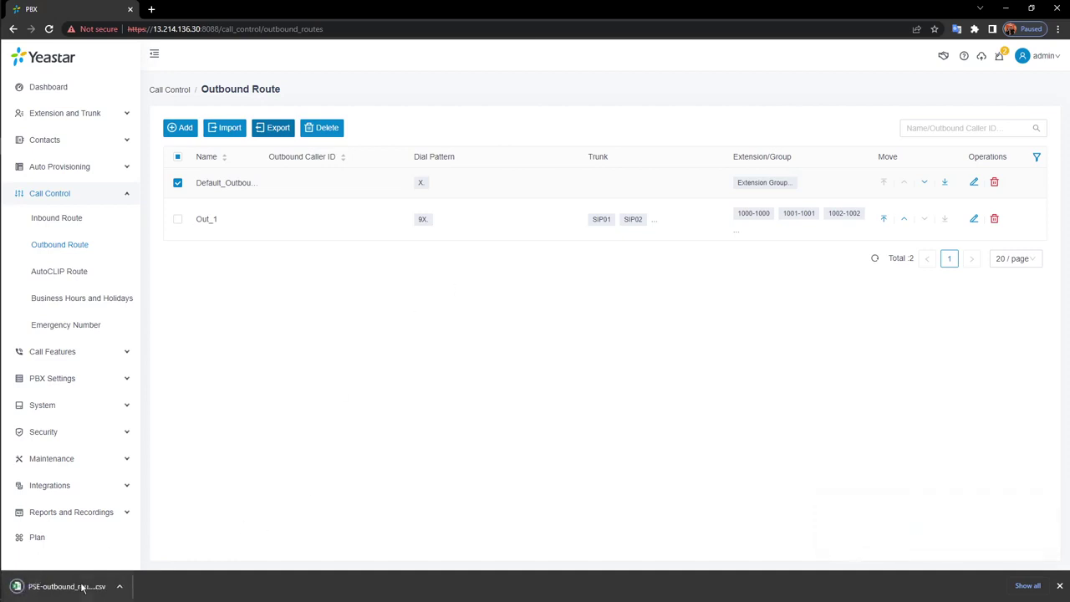
{"action": "left_click", "coordinate": [83, 586]}
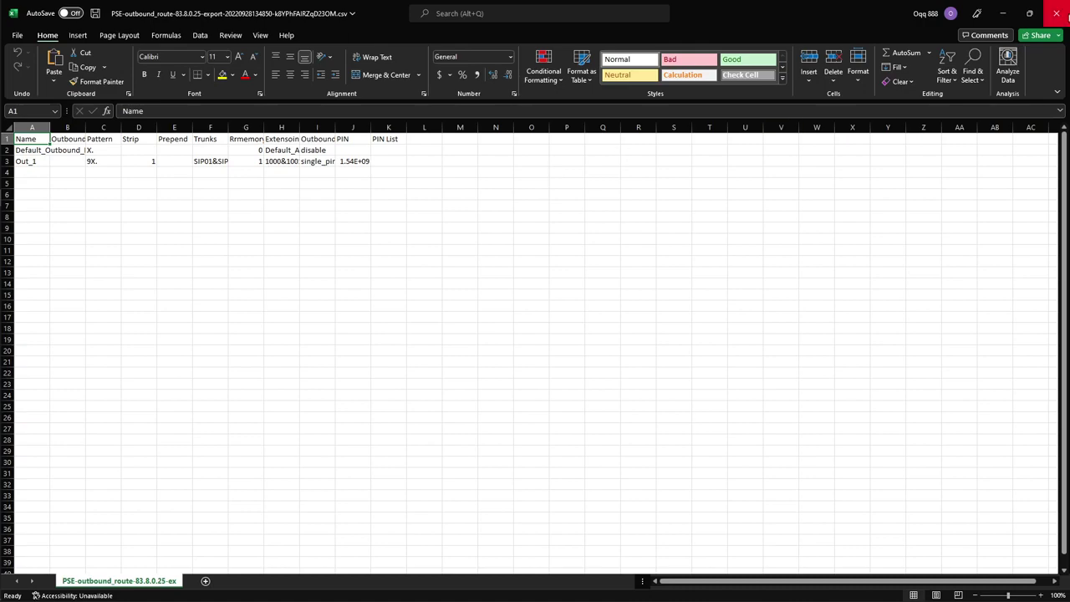
Close the CSV workbook, collapse Call Control and expand Call Features in the PBX sidebar
{"action": "left_click", "coordinate": [1058, 14]}
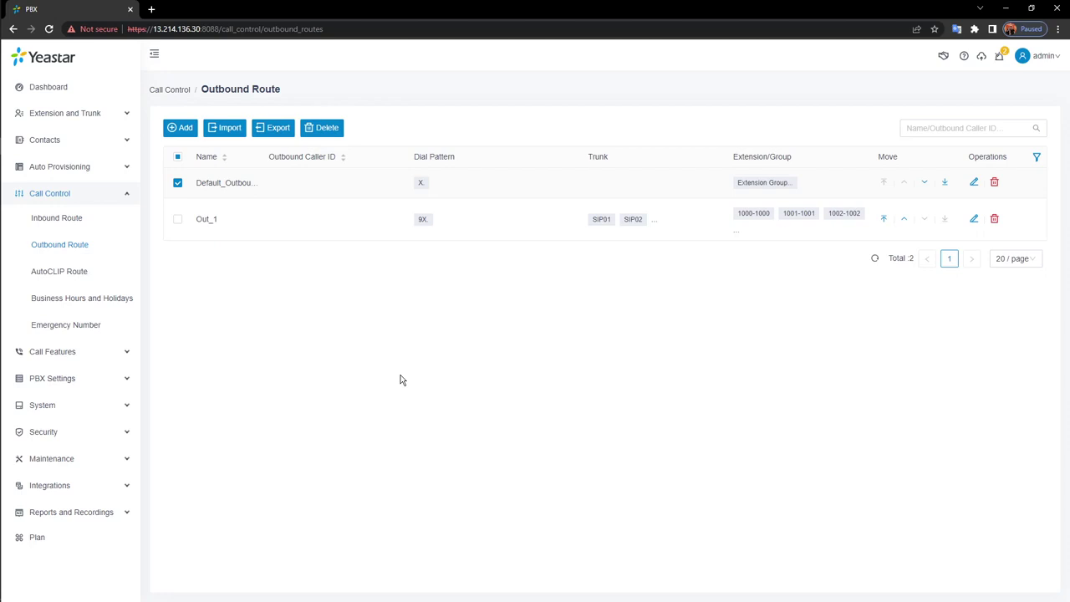
{"action": "left_click", "coordinate": [106, 194]}
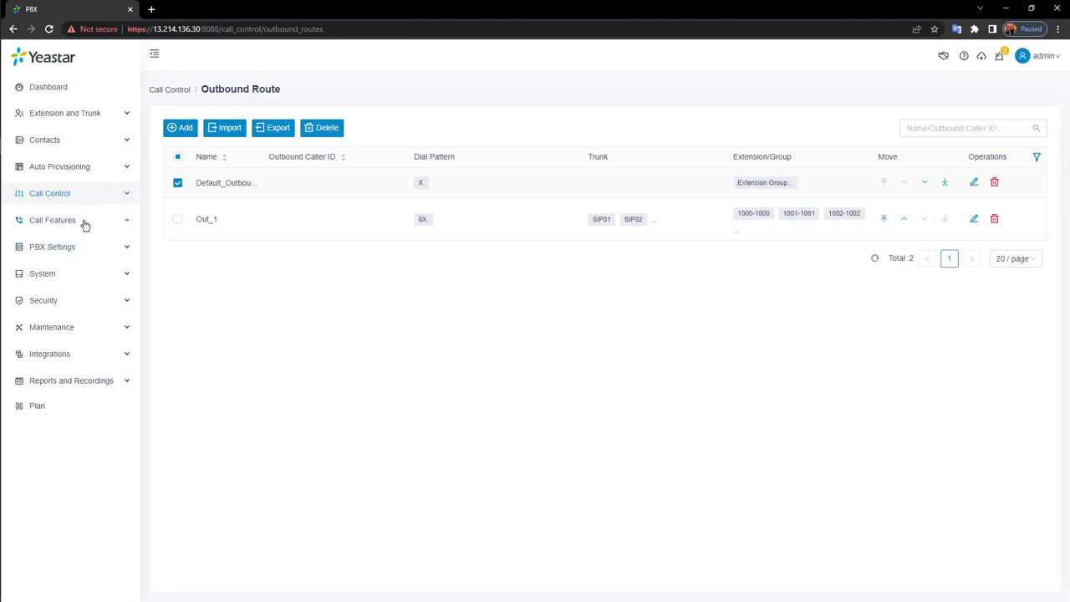
{"action": "left_click", "coordinate": [83, 223]}
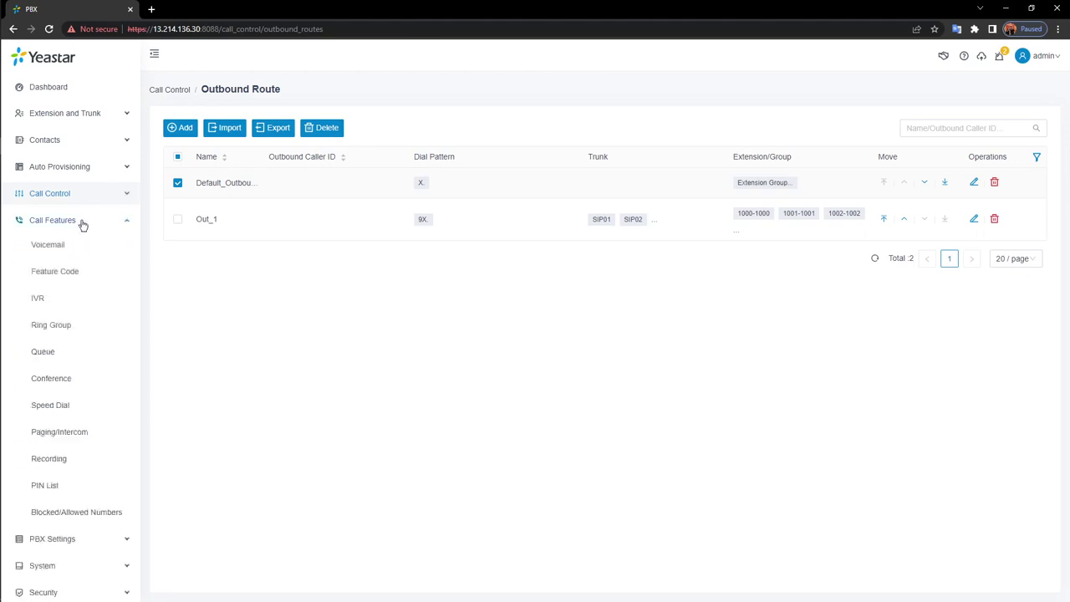